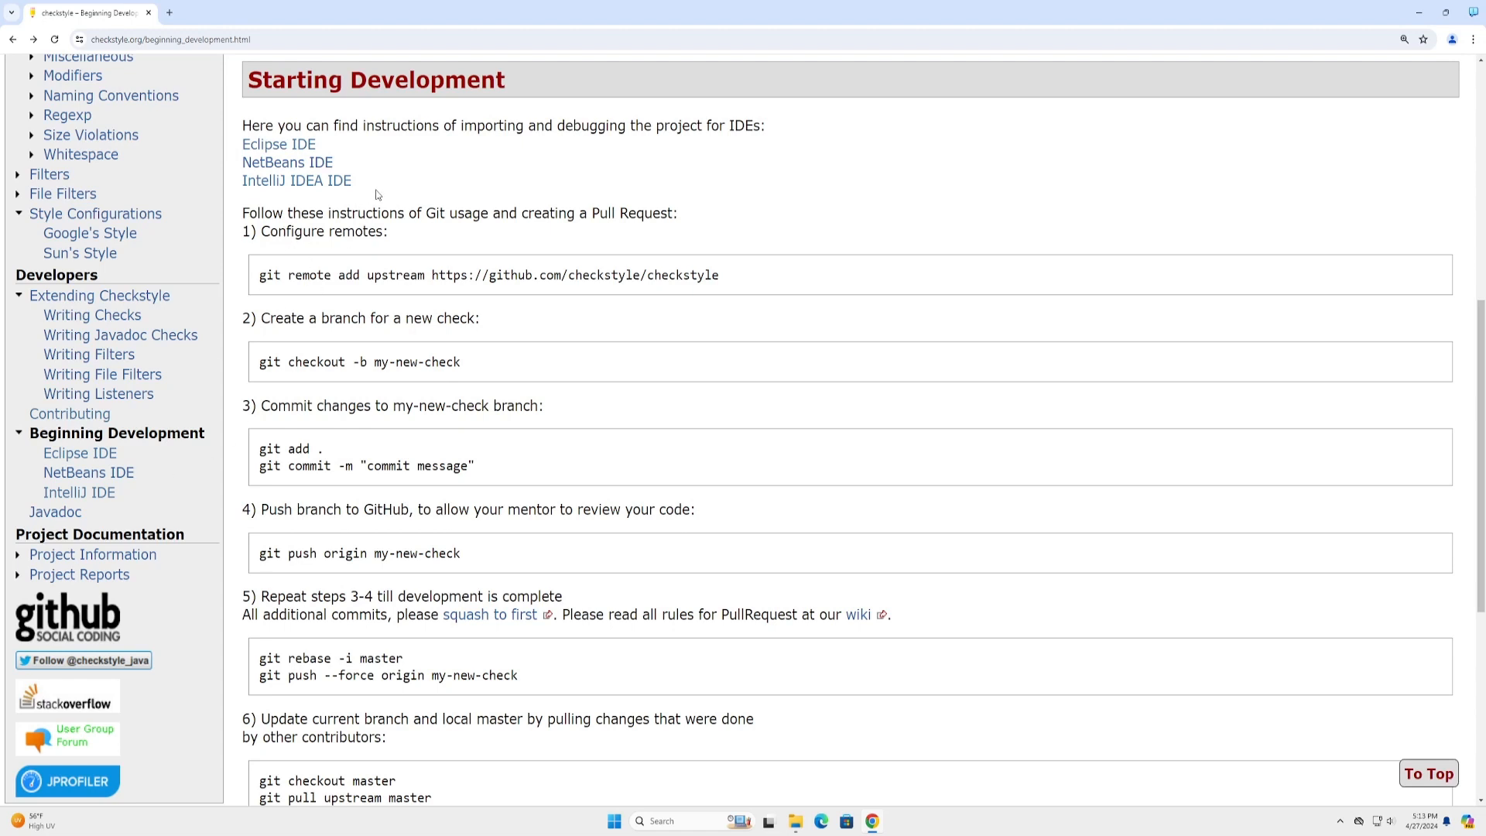
- Open the IntelliJ IDE guide on the Checkstyle site and review its Import Checkstyle Project section
{"action": "left_click_drag", "start_coordinate": [379, 214], "coordinate": [408, 188]}
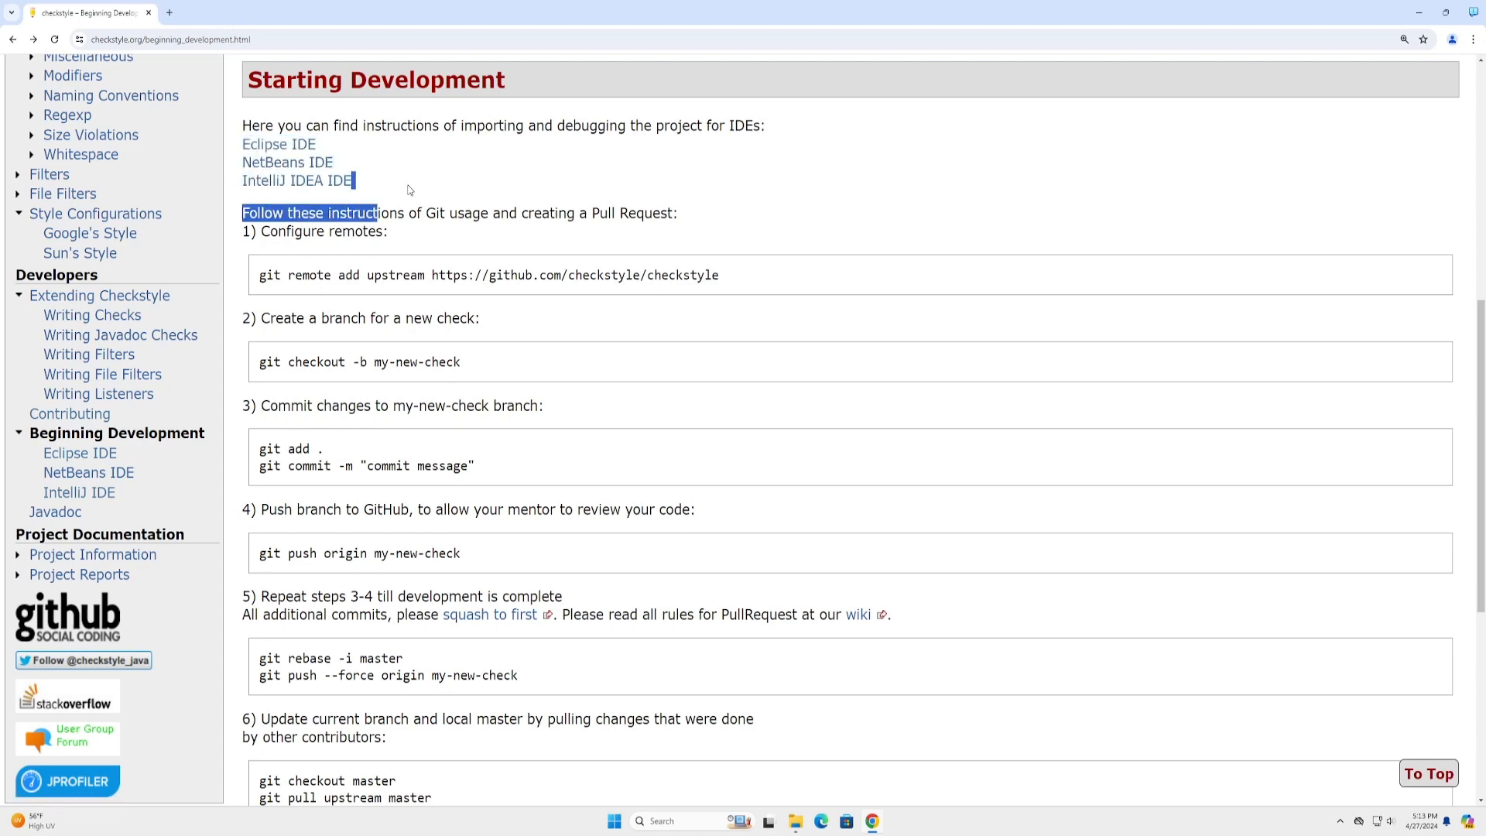
{"action": "left_click", "coordinate": [409, 189]}
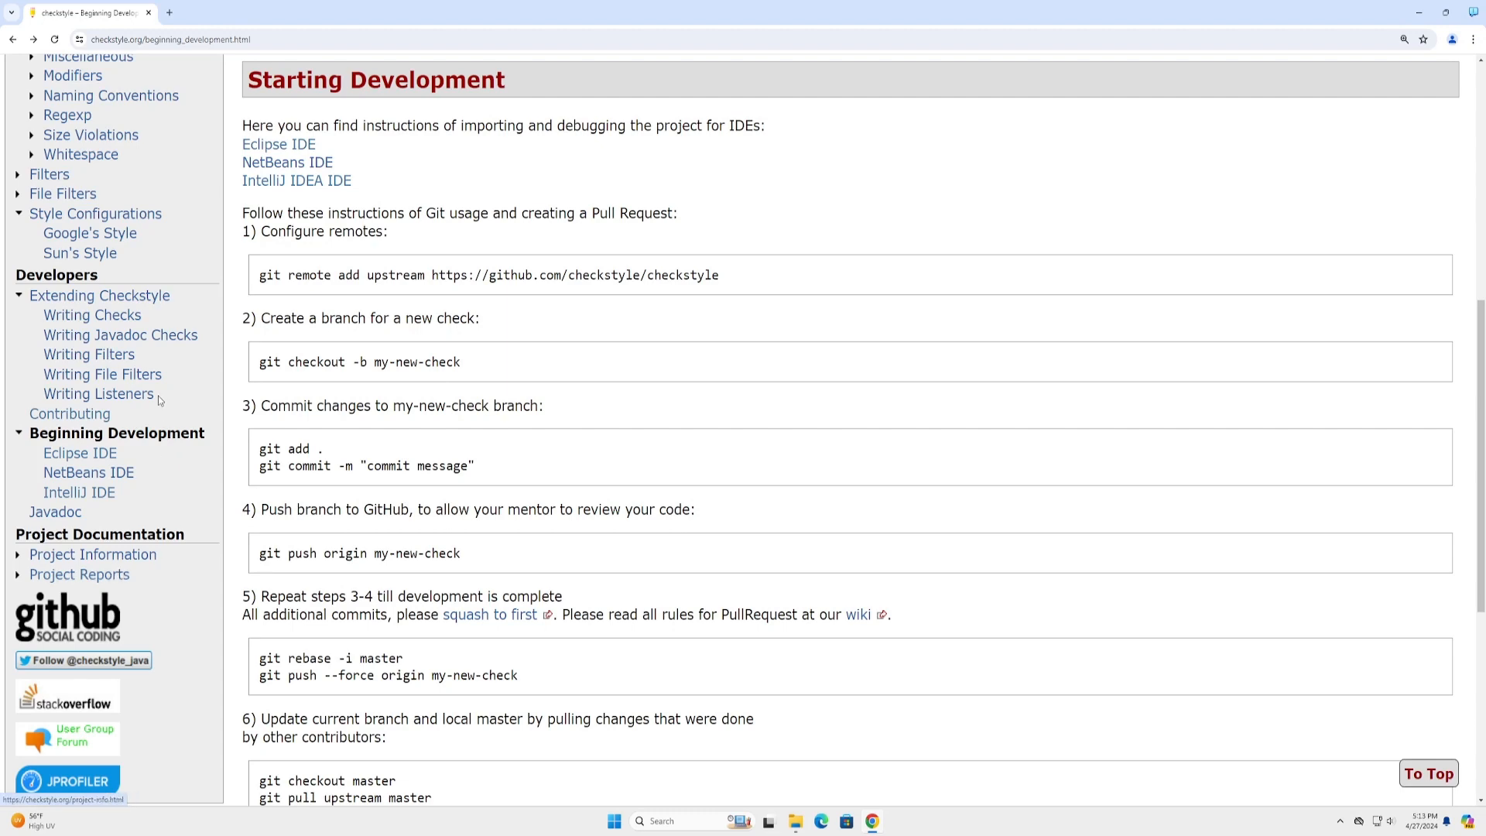
{"action": "left_click", "coordinate": [92, 494]}
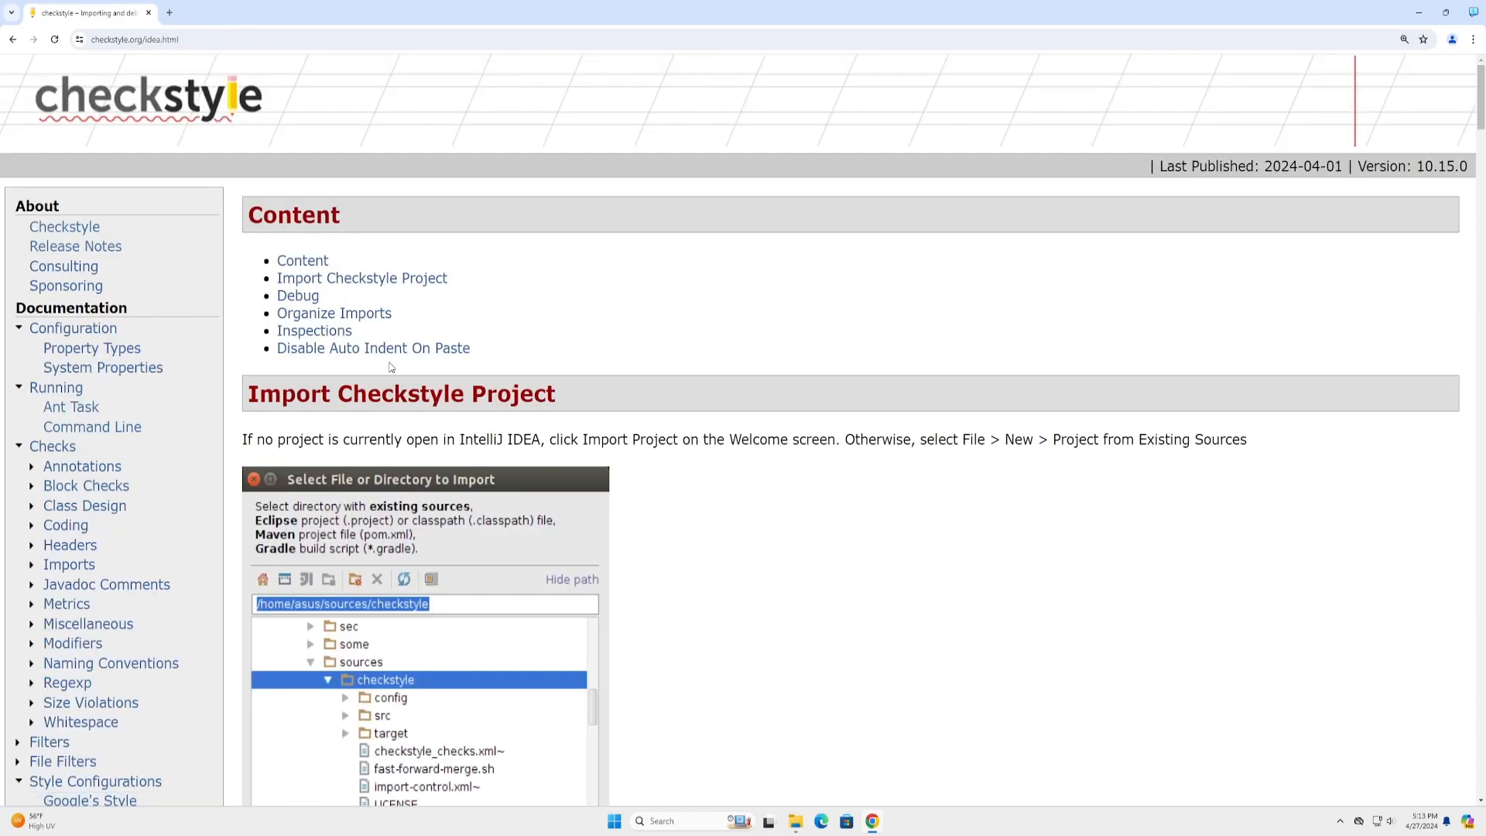
{"action": "scroll", "coordinate": [398, 352], "scroll_direction": "down", "scroll_amount": 2}
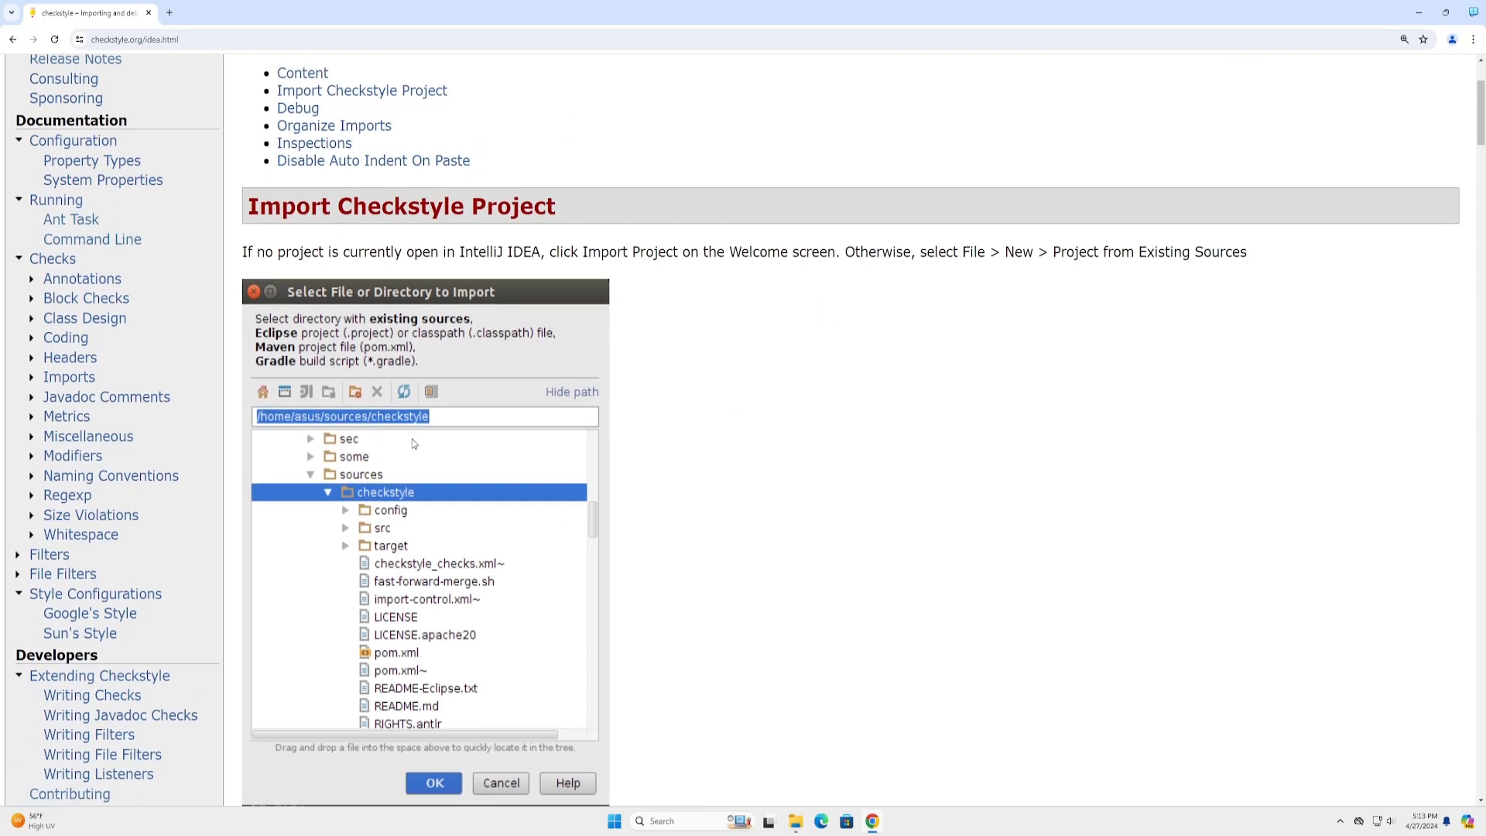
{"action": "scroll", "coordinate": [412, 438], "scroll_direction": "down", "scroll_amount": 2}
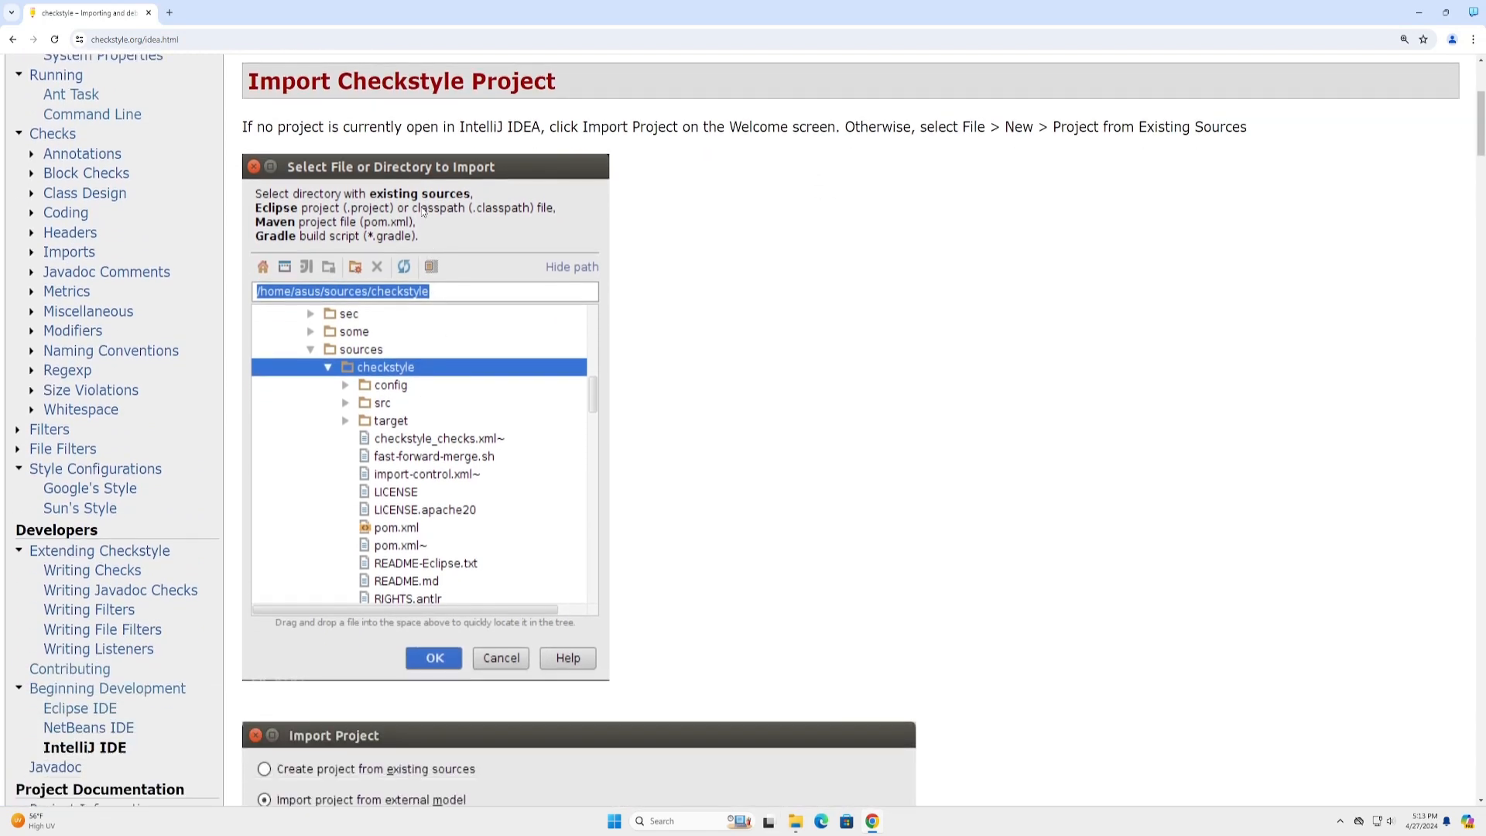
{"action": "scroll", "coordinate": [408, 207], "scroll_direction": "up", "scroll_amount": 2}
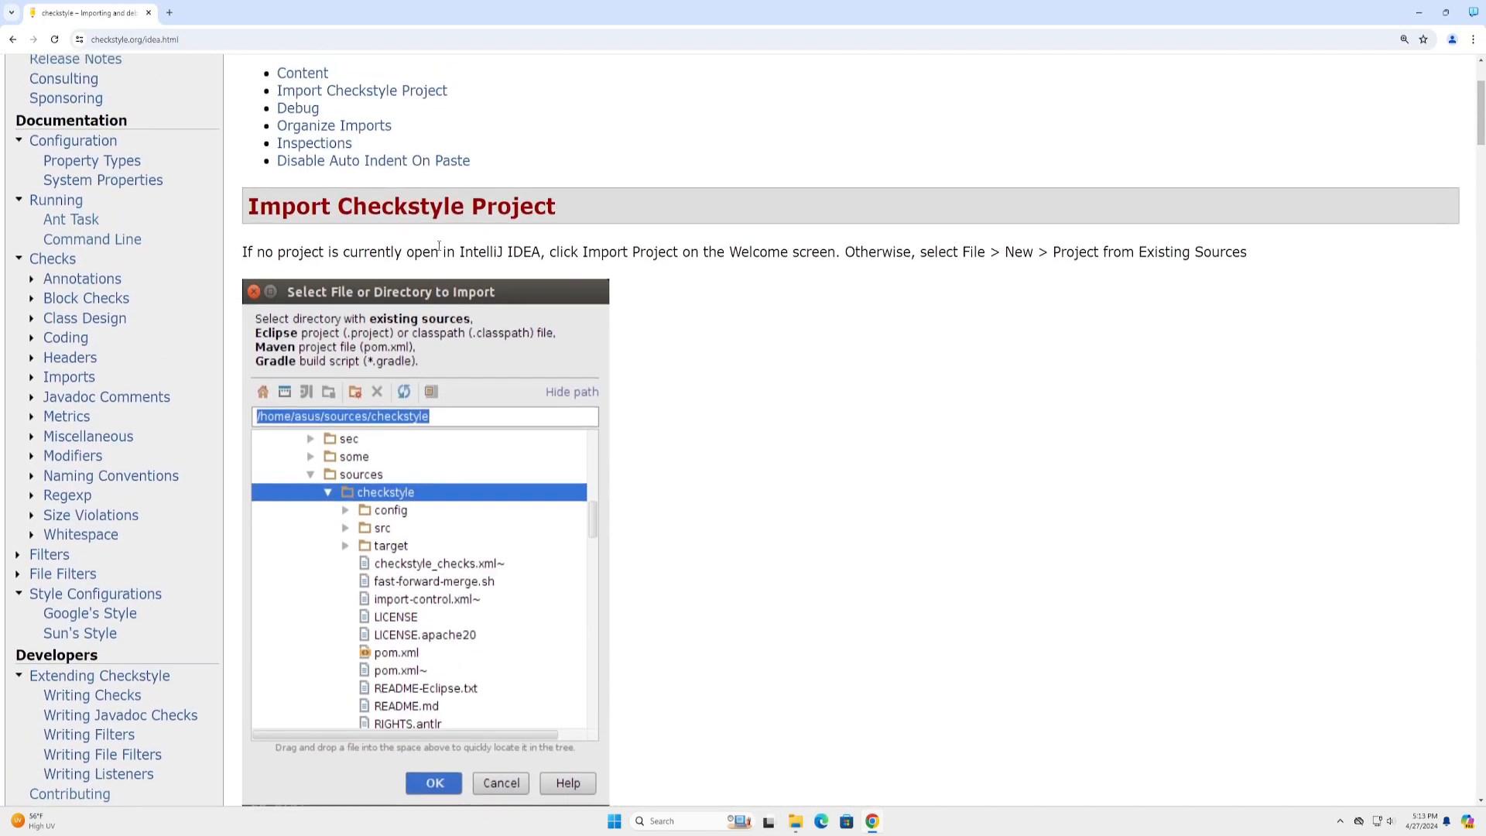
{"action": "scroll", "coordinate": [460, 274], "scroll_direction": "up", "scroll_amount": 2}
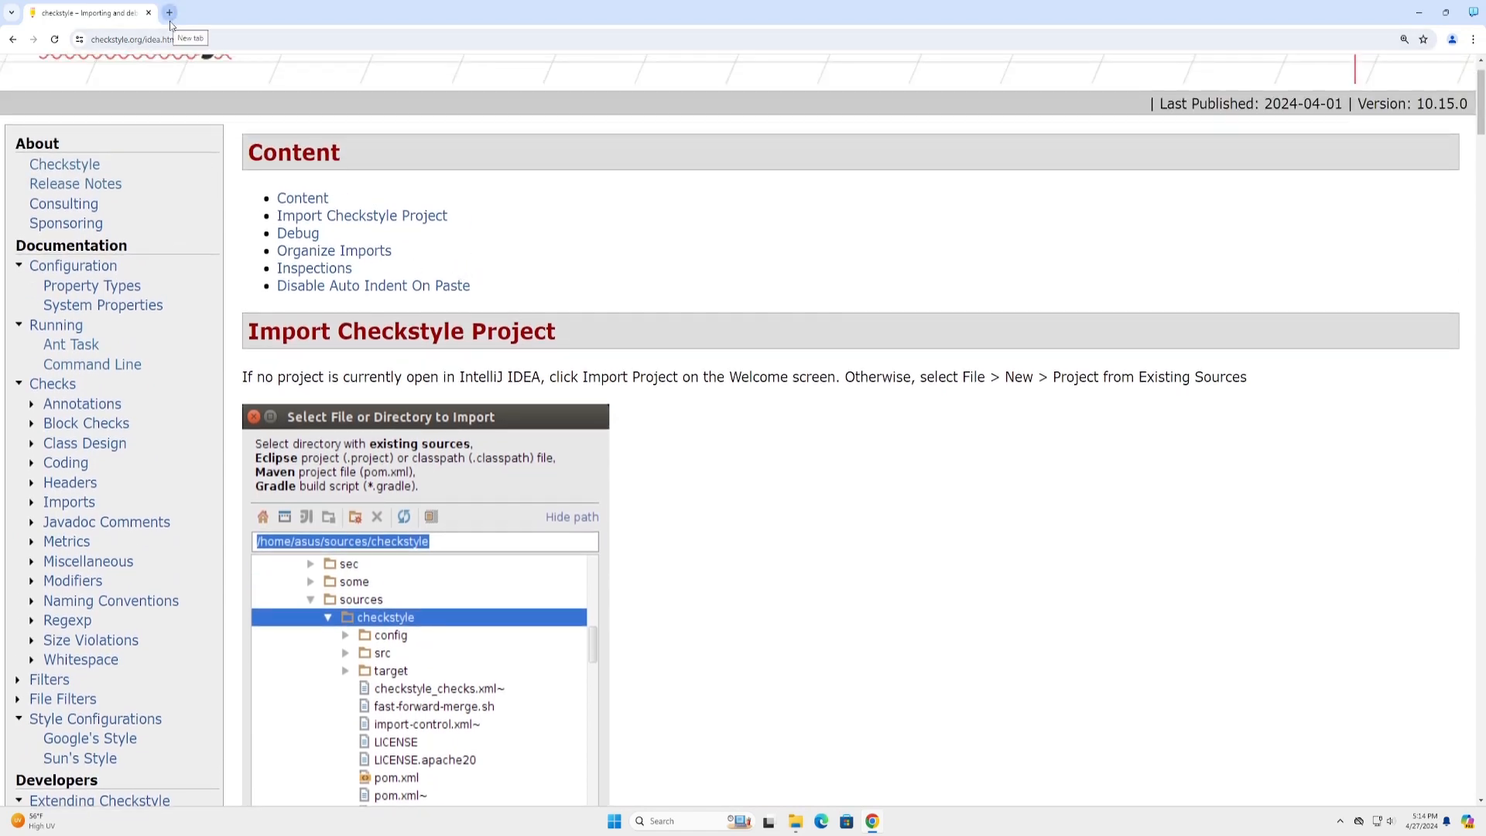
{"action": "scroll", "coordinate": [438, 249], "scroll_direction": "down", "scroll_amount": 4}
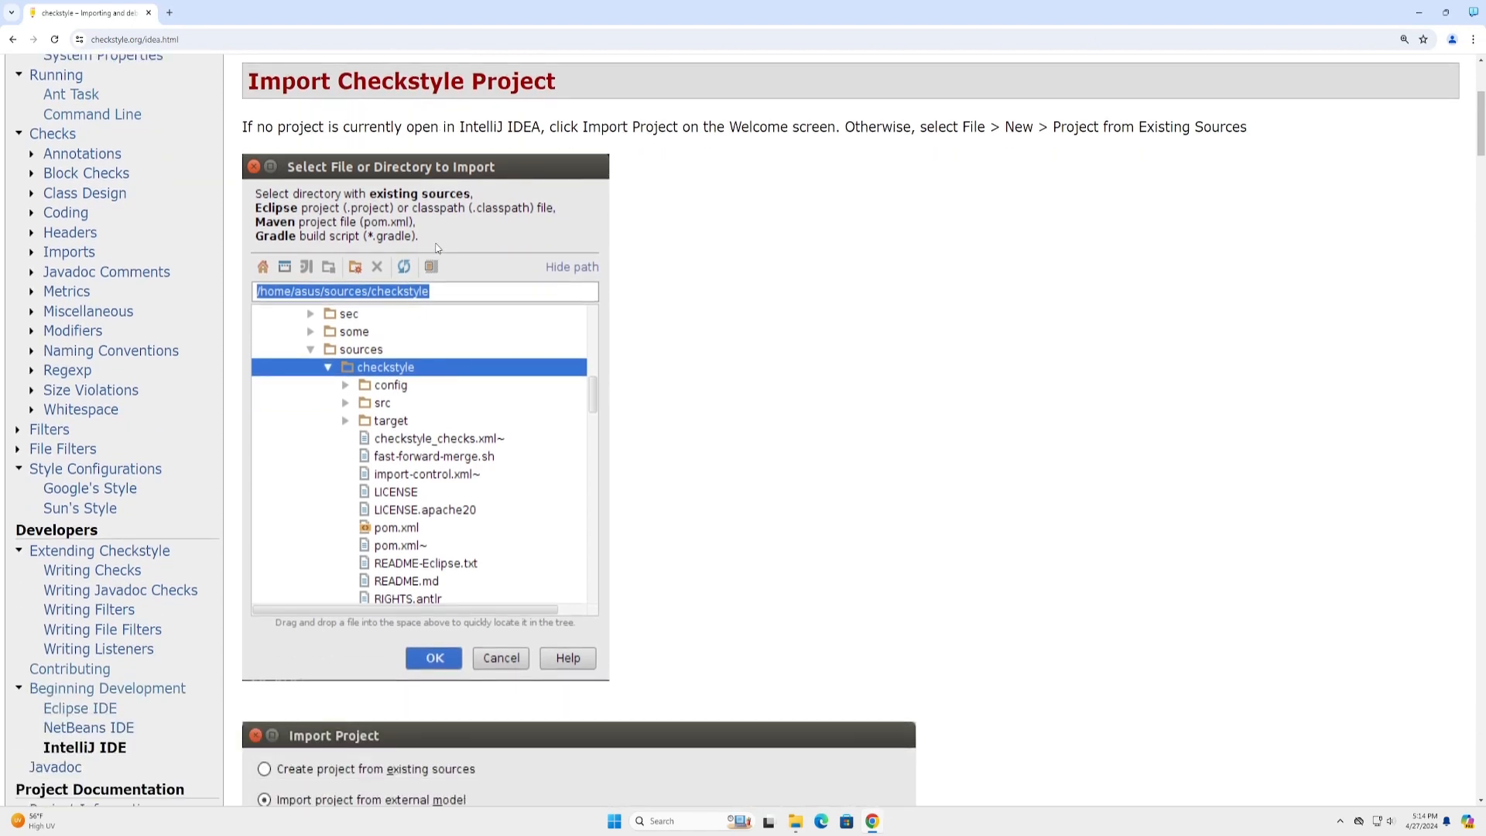
- Search Google for "intellij download" in a new tab and open the JetBrains IntelliJ IDEA download page
{"action": "left_click", "coordinate": [169, 12]}
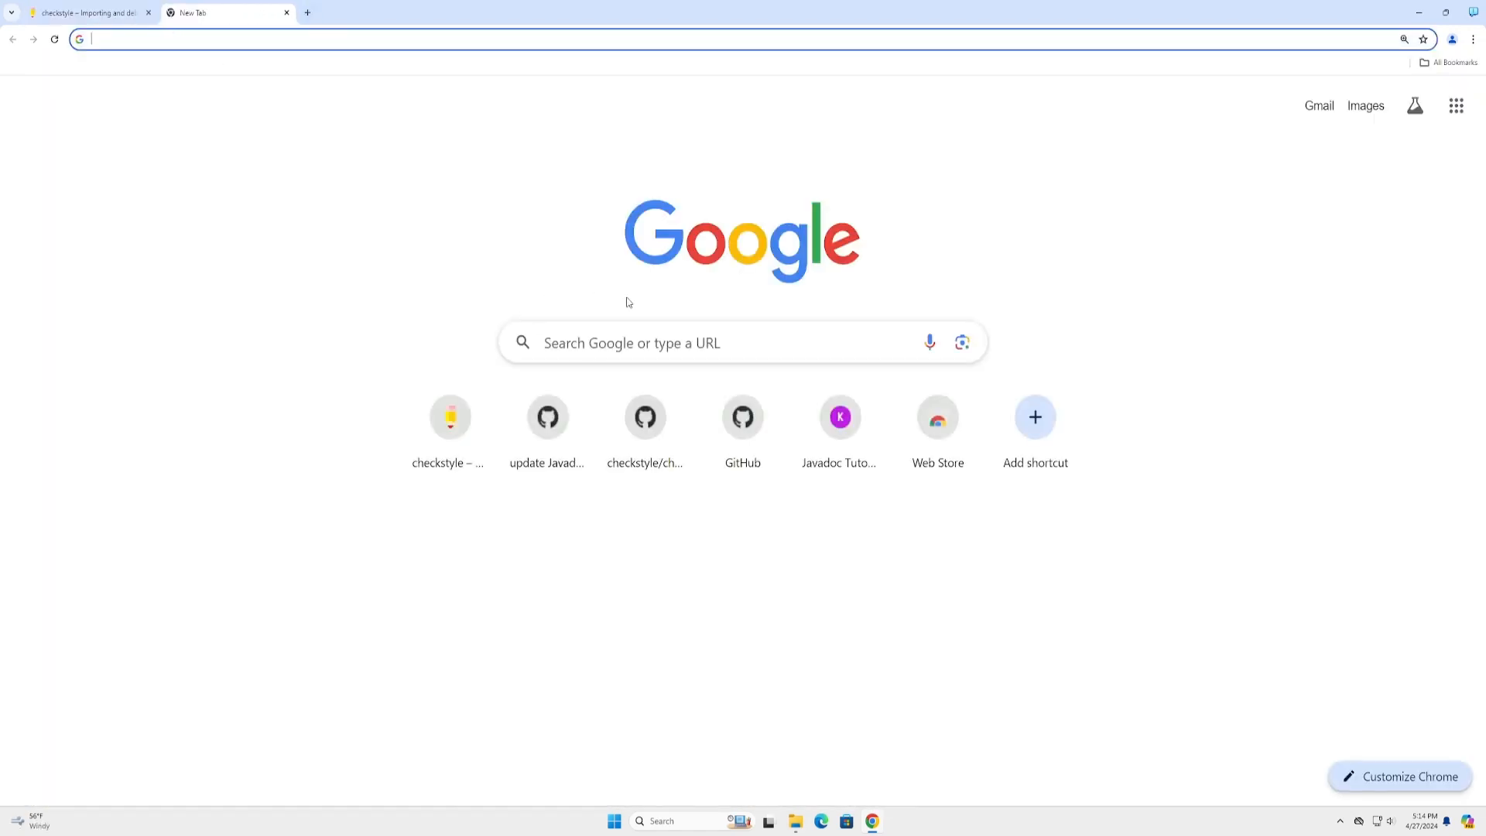
{"action": "left_click", "coordinate": [625, 343]}
{"action": "type", "text": "inte"}
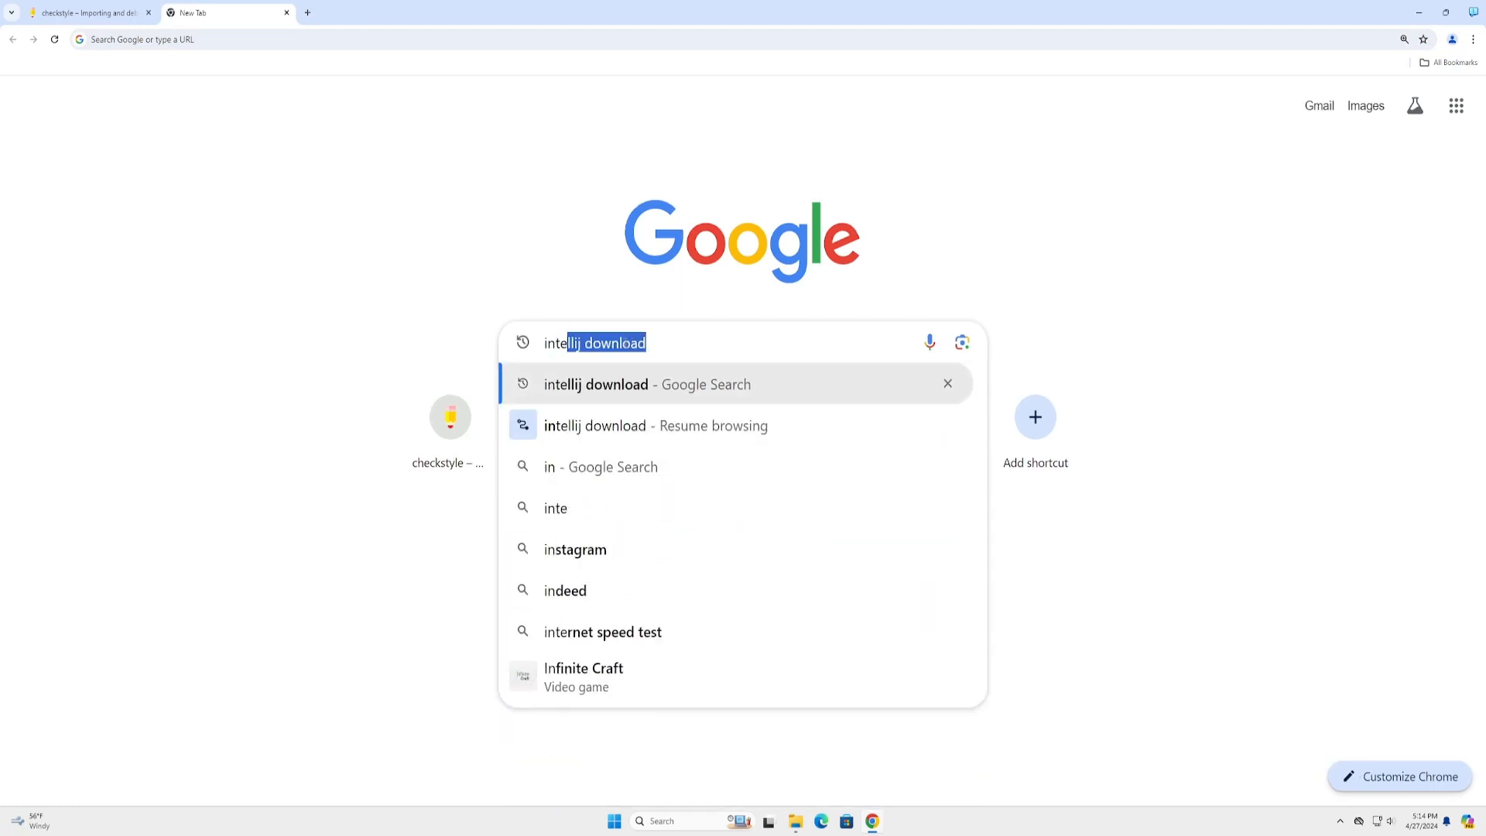
{"action": "type", "text": "llij download"}
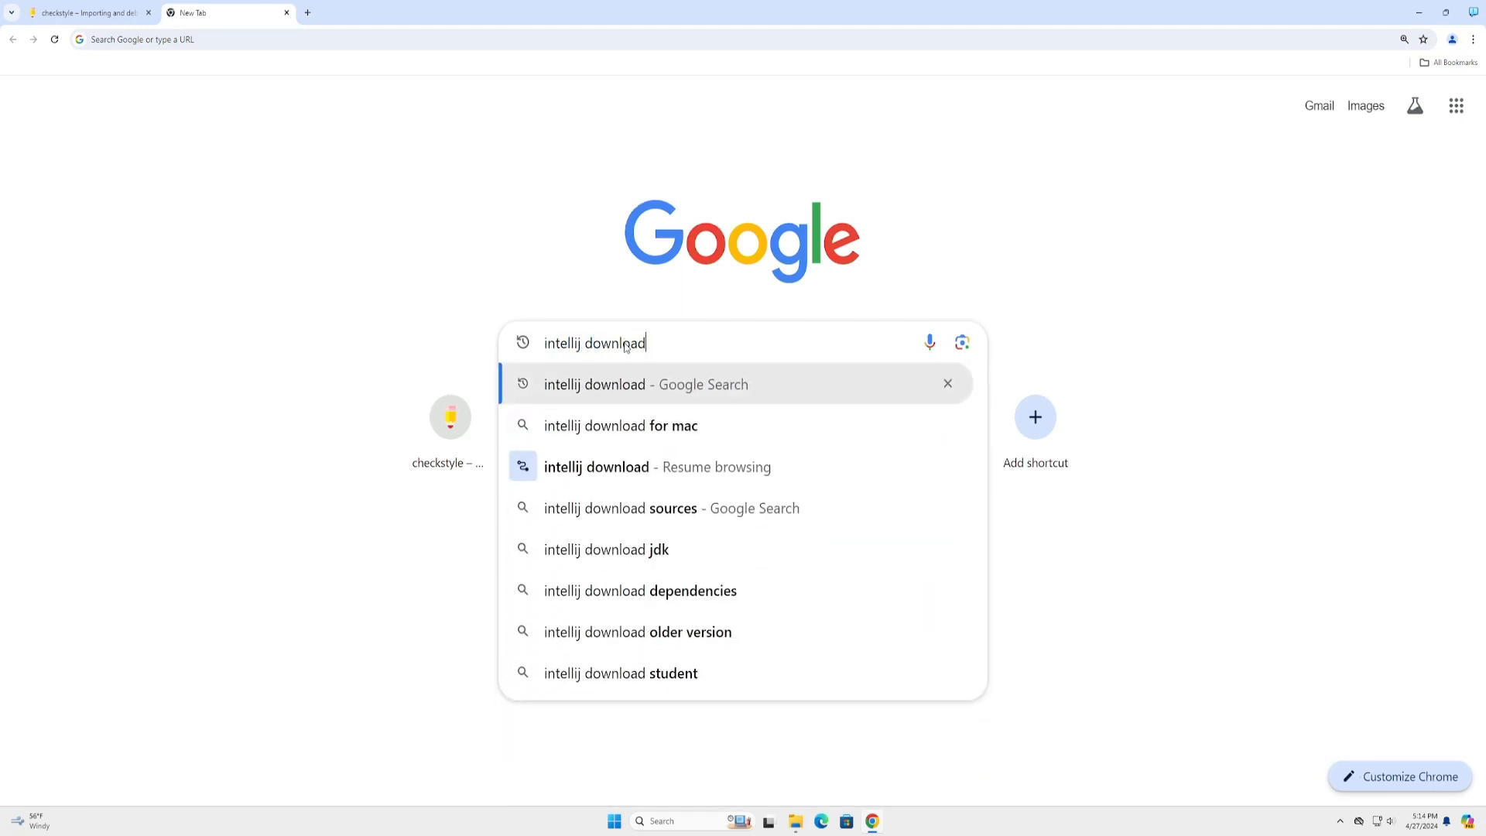
{"action": "key", "text": "Return"}
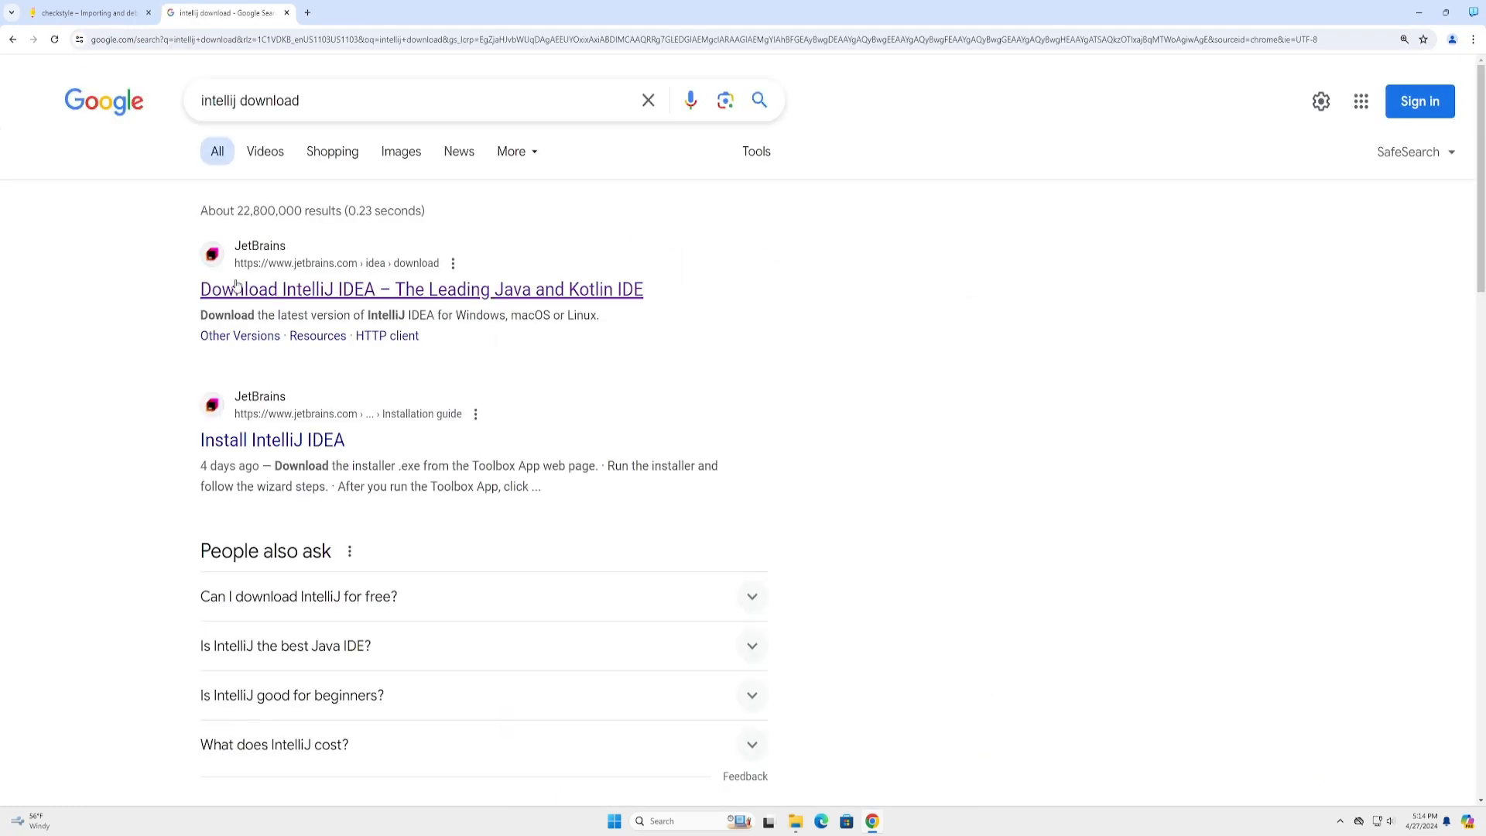
{"action": "left_click", "coordinate": [287, 292]}
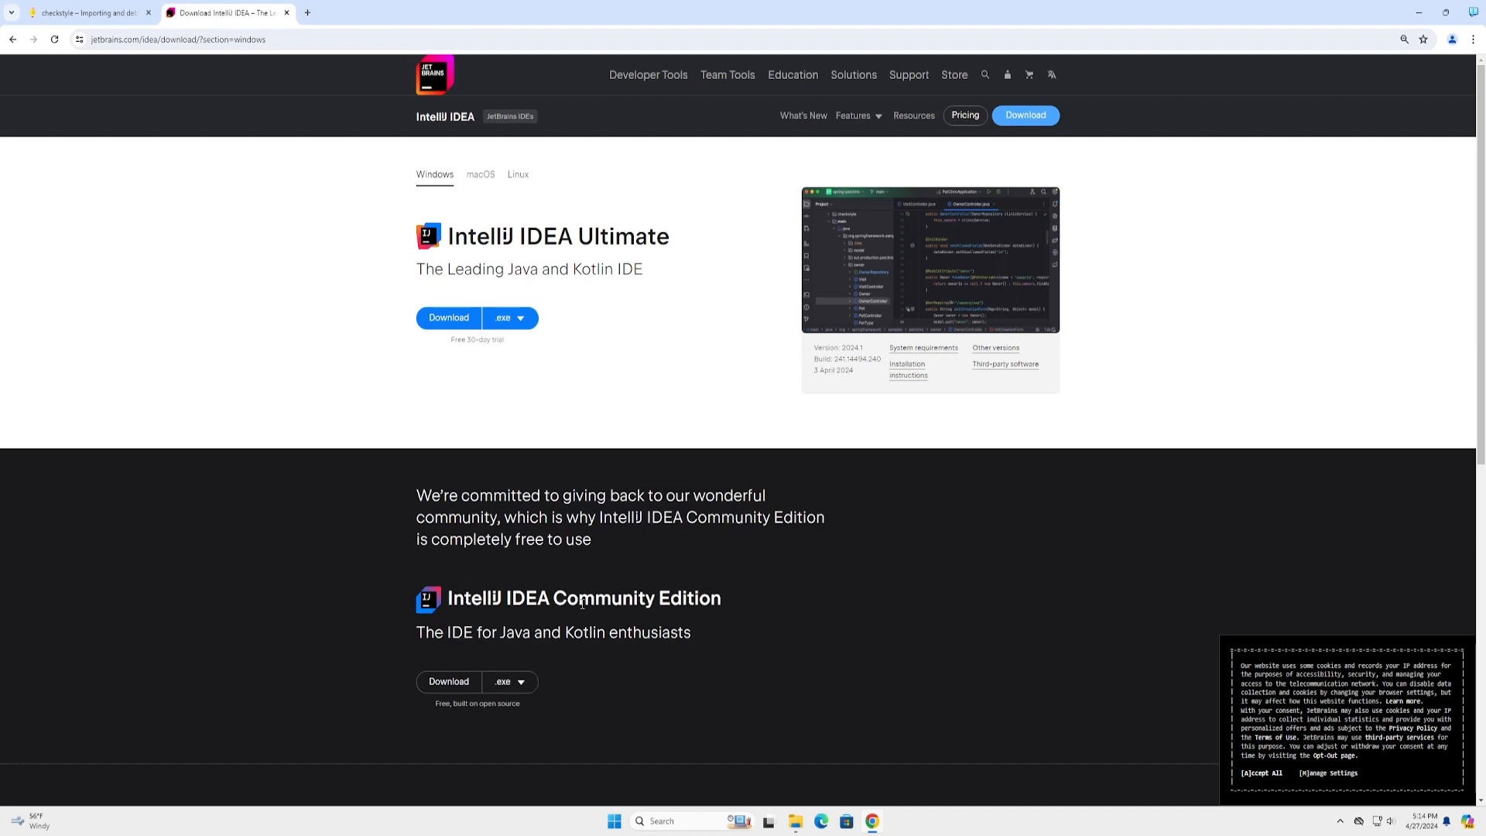
- Download the Windows .exe installer for IntelliJ IDEA Community Edition and check it in the recent downloads
{"action": "scroll", "coordinate": [532, 601], "scroll_direction": "down", "scroll_amount": 2}
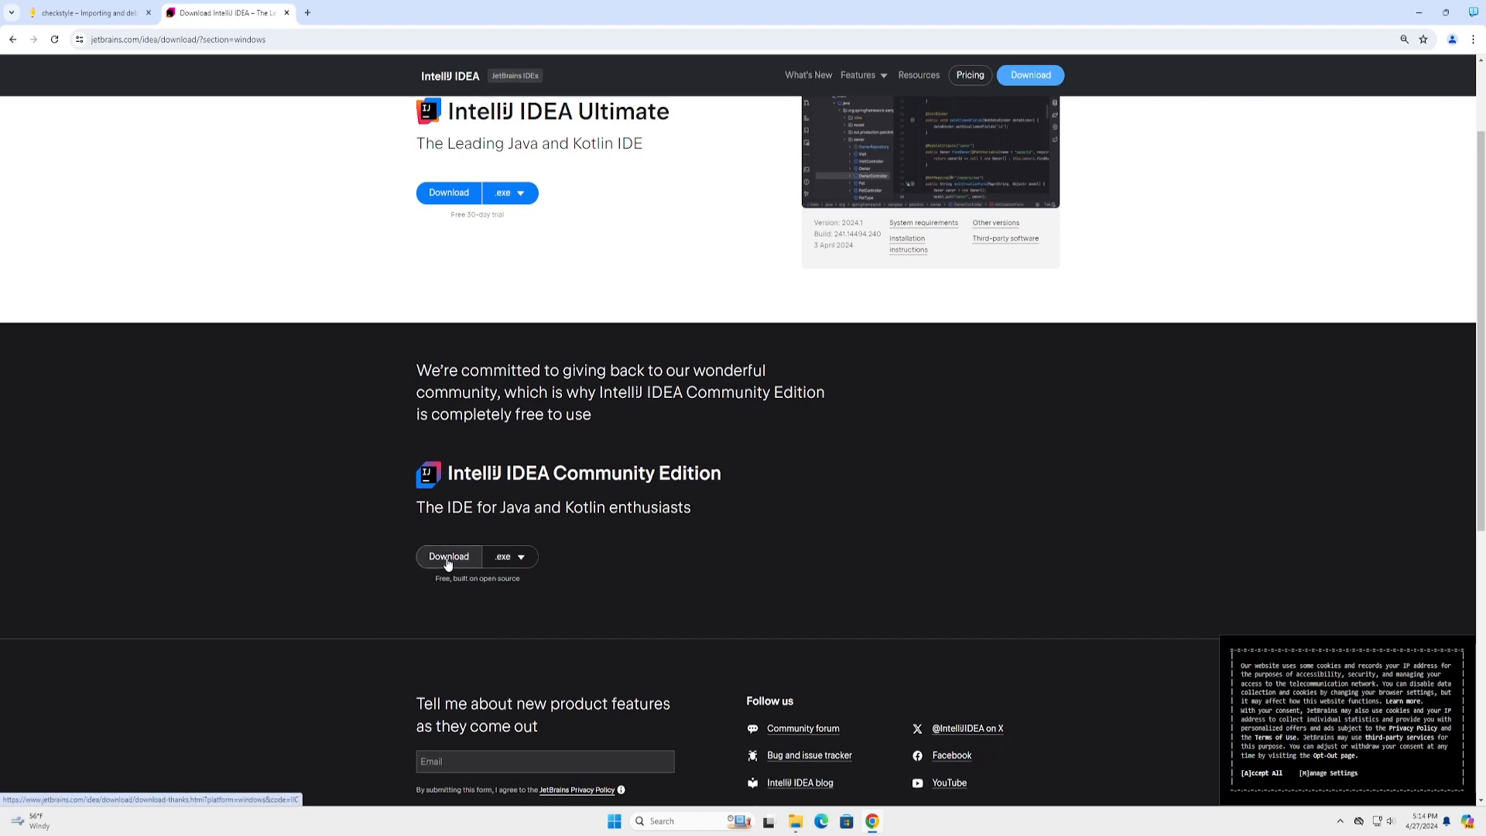
{"action": "left_click", "coordinate": [449, 559]}
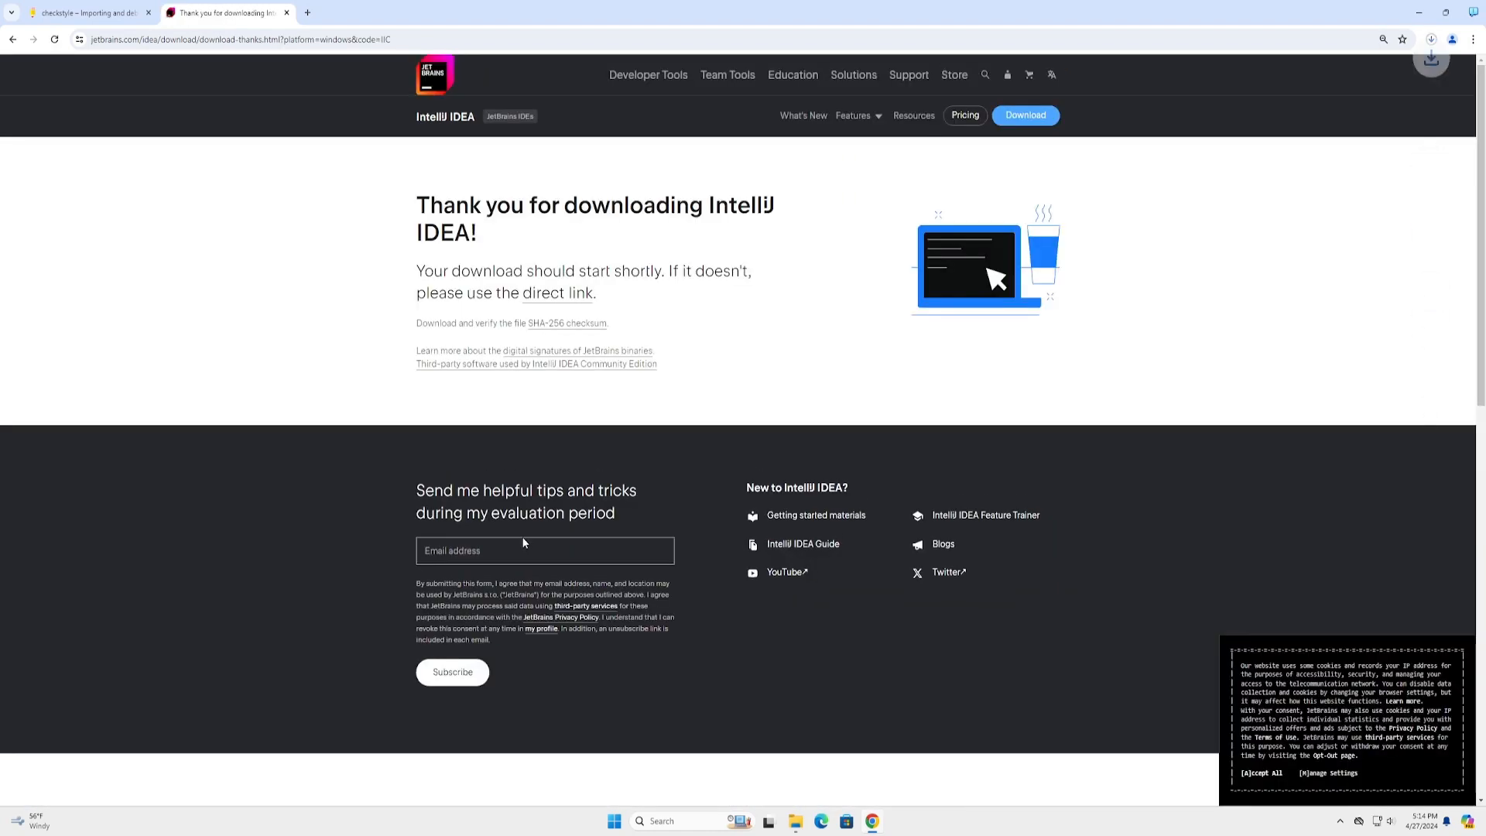
{"action": "left_click", "coordinate": [1431, 44]}
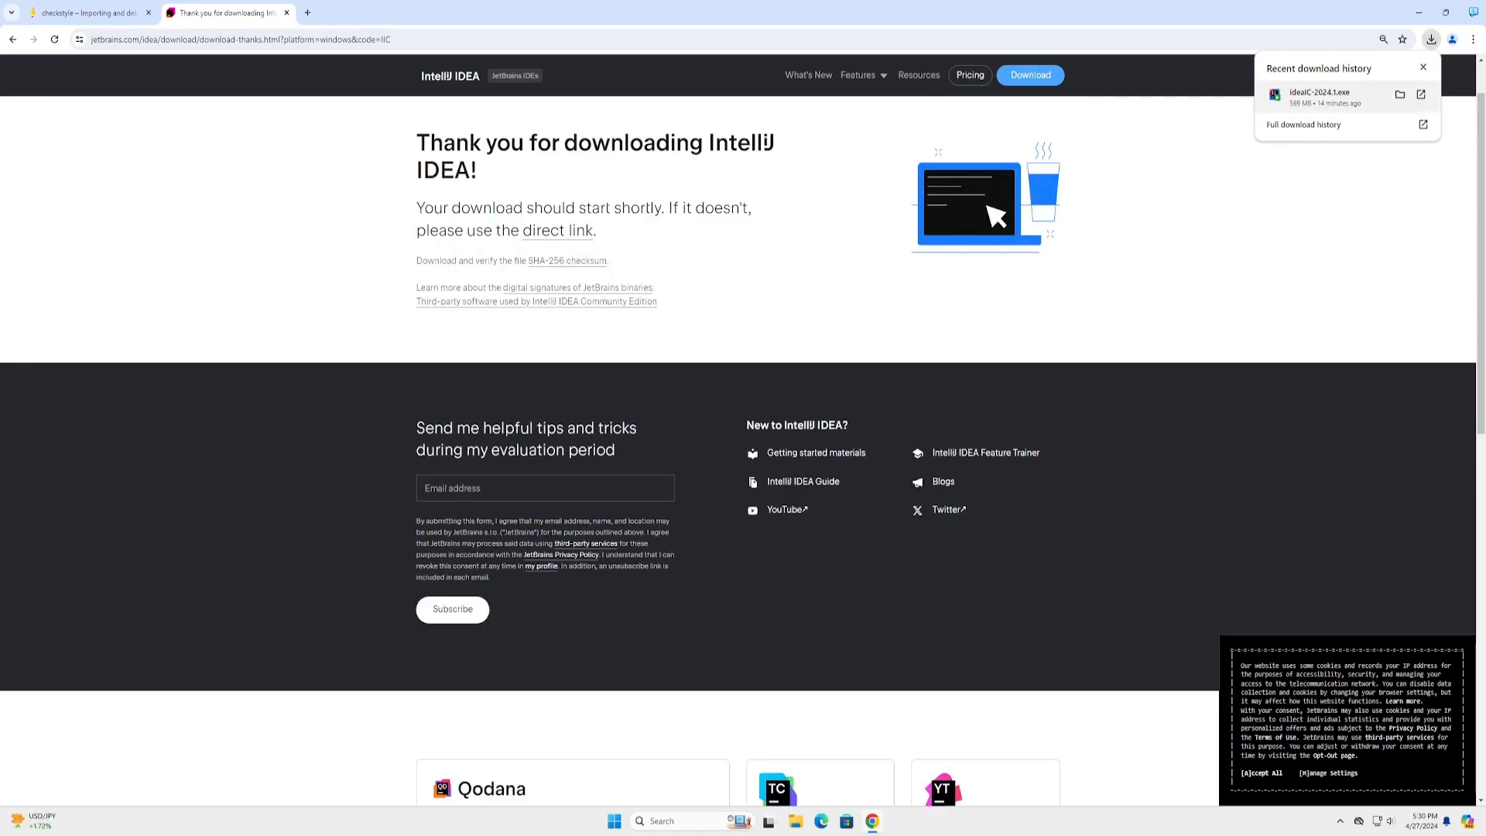
- Launch the downloaded ideaIC-2024.1.exe installer, allow it to make changes, and accept the default destination folder
{"action": "left_click", "coordinate": [1431, 38]}
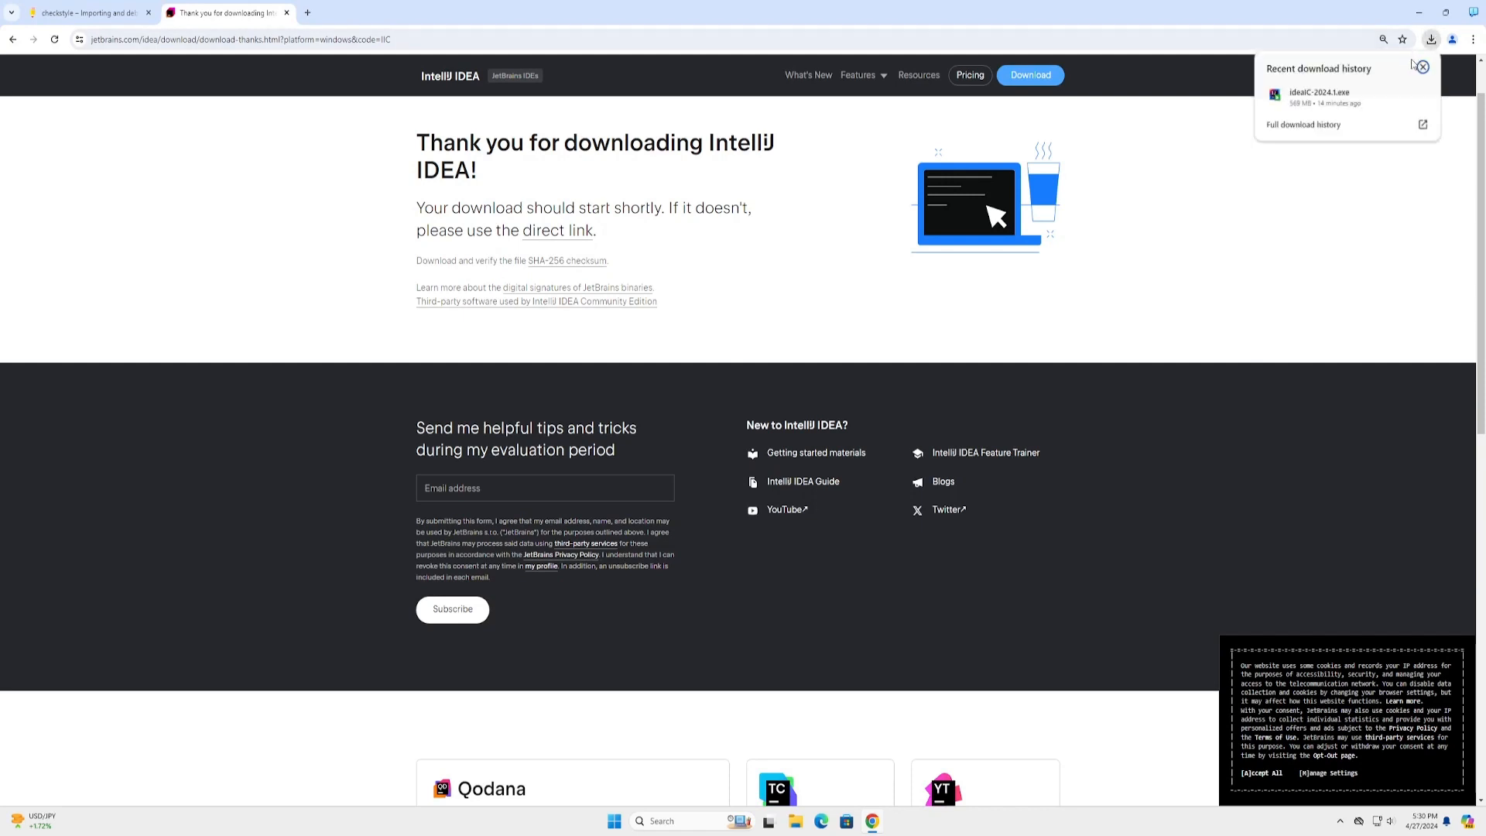
{"action": "left_click", "coordinate": [1332, 97]}
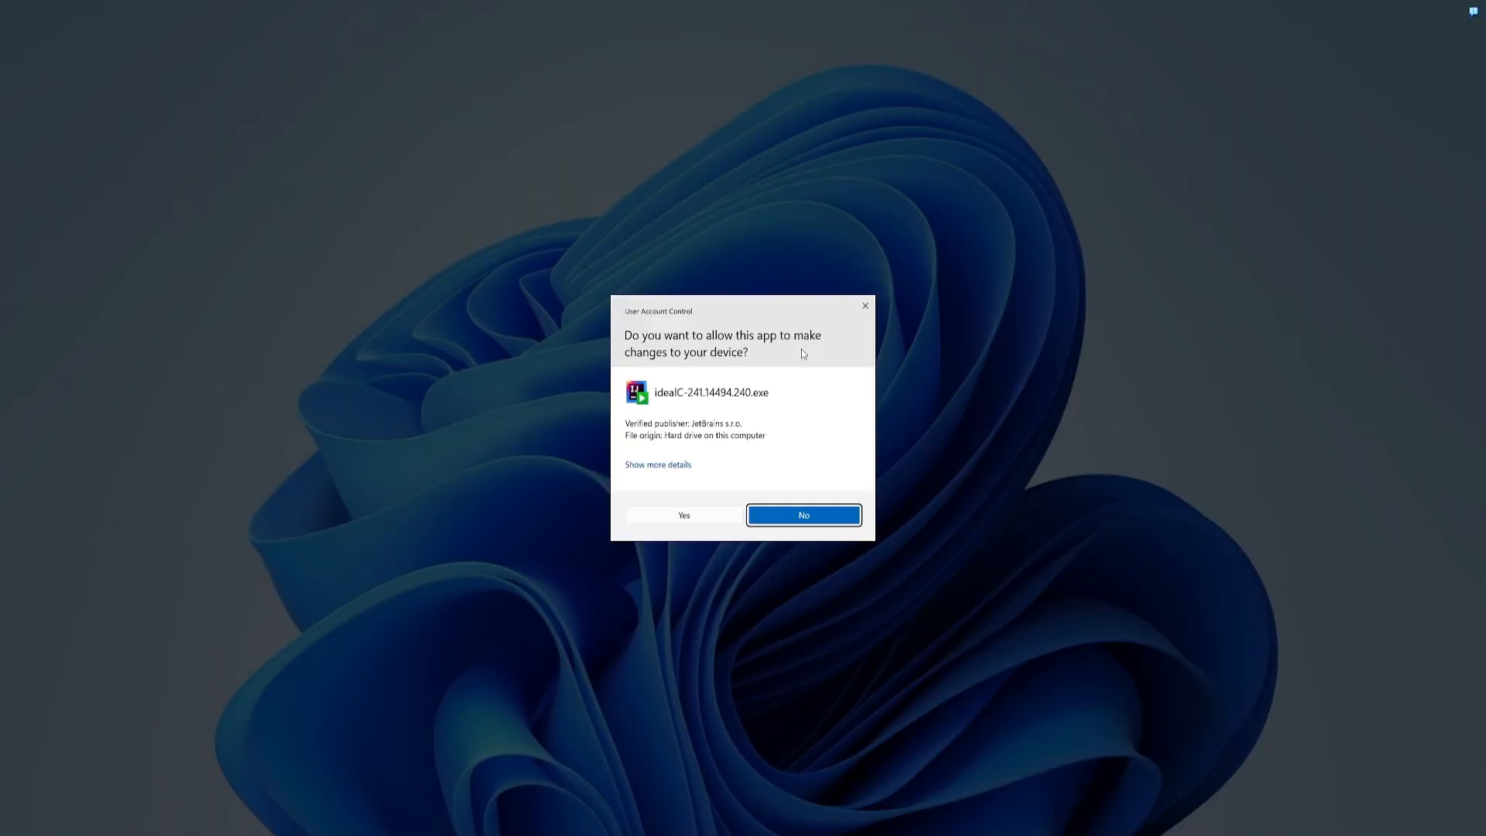
{"action": "left_click", "coordinate": [680, 514]}
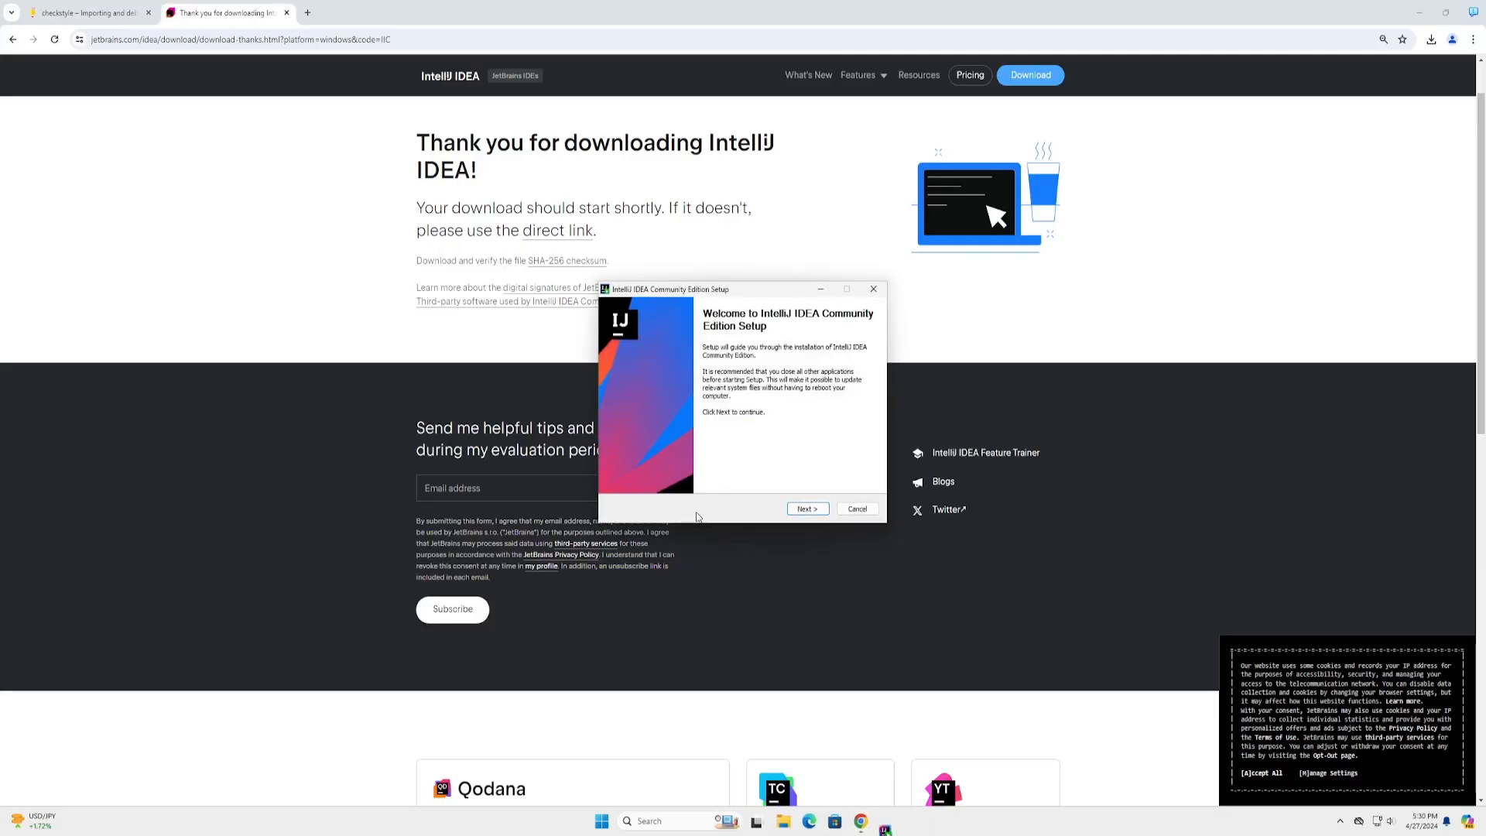
{"action": "left_click", "coordinate": [806, 509]}
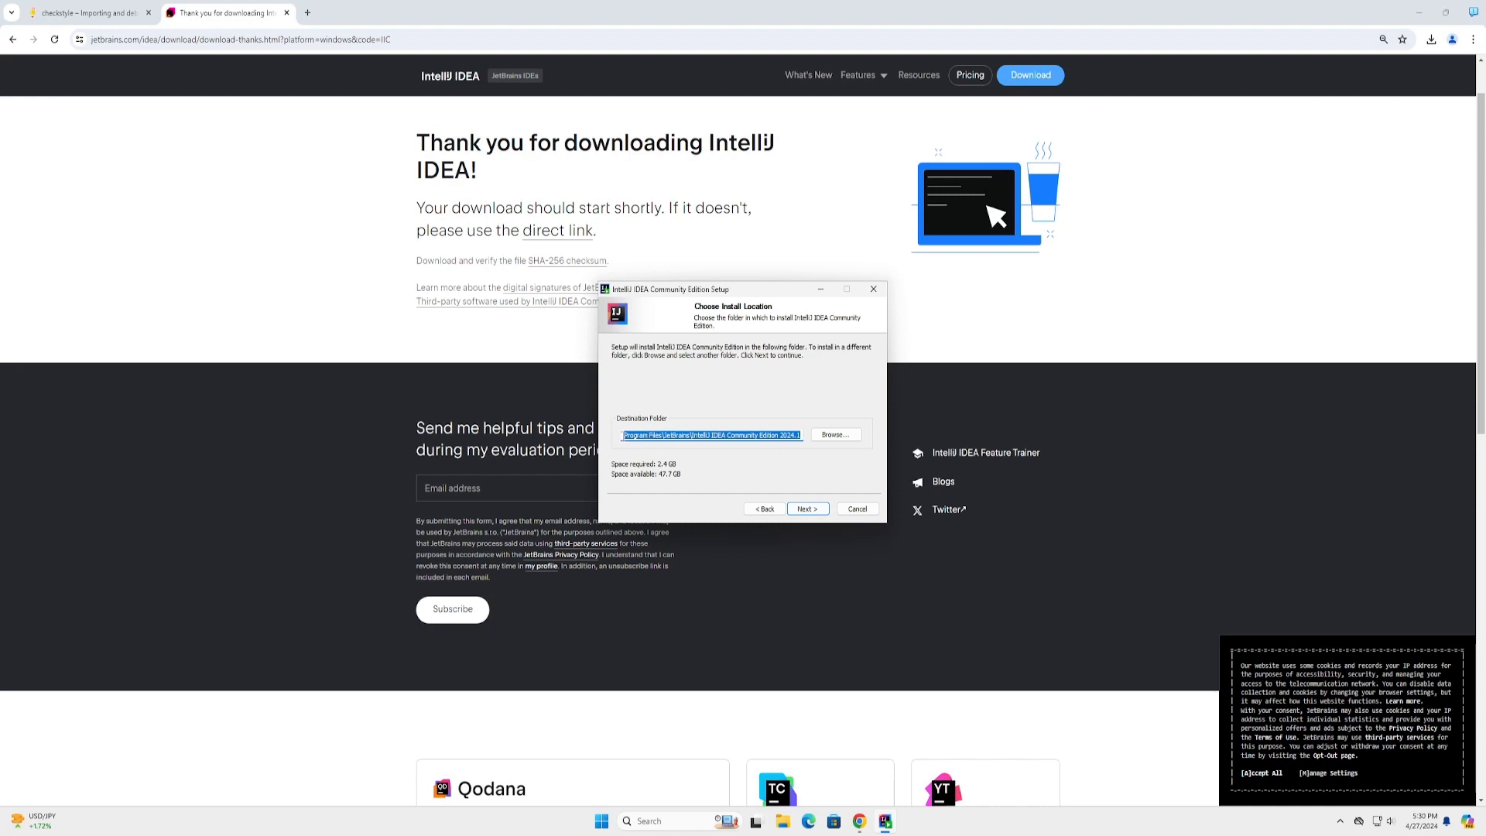
{"action": "left_click", "coordinate": [809, 510]}
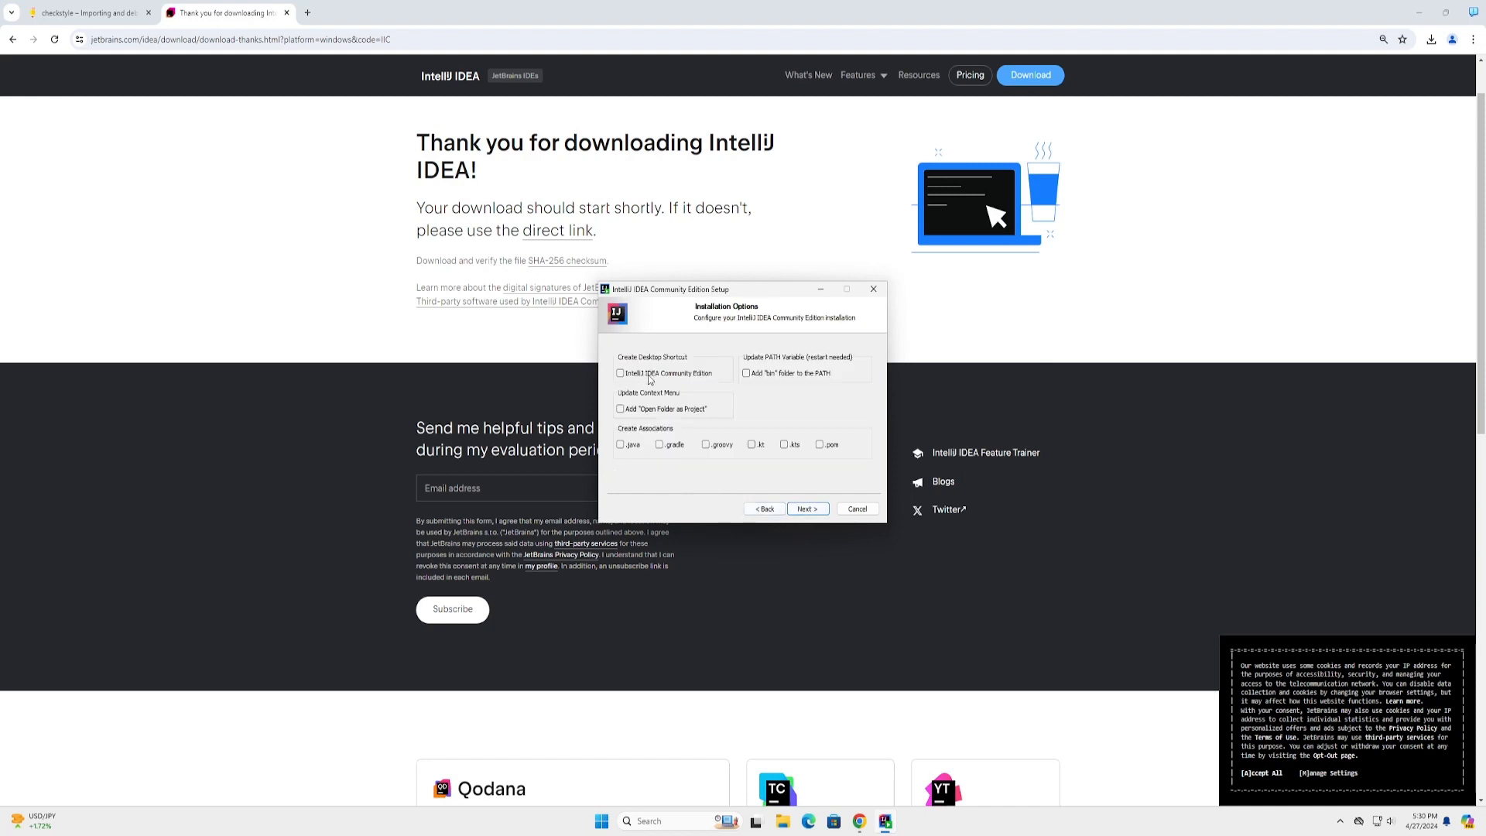
- Enable the desktop shortcut, adding the "bin" folder to the PATH, and associations for .java, .gradle, .groovy, .kt, .kts and .pom
{"action": "left_click", "coordinate": [649, 375]}
{"action": "left_click", "coordinate": [789, 381]}
{"action": "left_click", "coordinate": [632, 453]}
{"action": "left_click", "coordinate": [675, 447]}
{"action": "left_click", "coordinate": [721, 449]}
{"action": "left_click", "coordinate": [758, 446]}
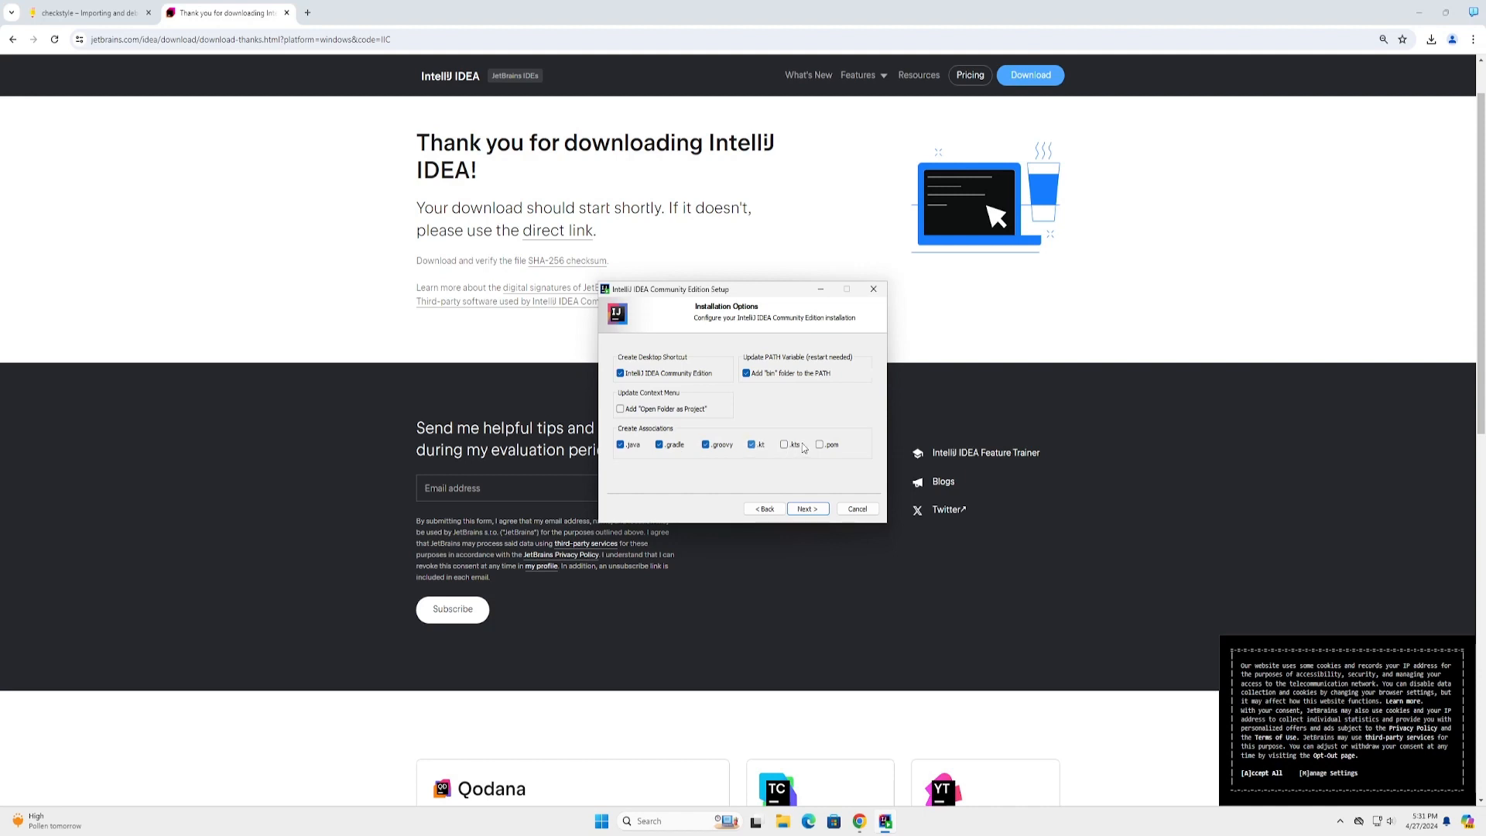
{"action": "left_click", "coordinate": [791, 446]}
{"action": "left_click", "coordinate": [827, 446]}
{"action": "left_click", "coordinate": [808, 509]}
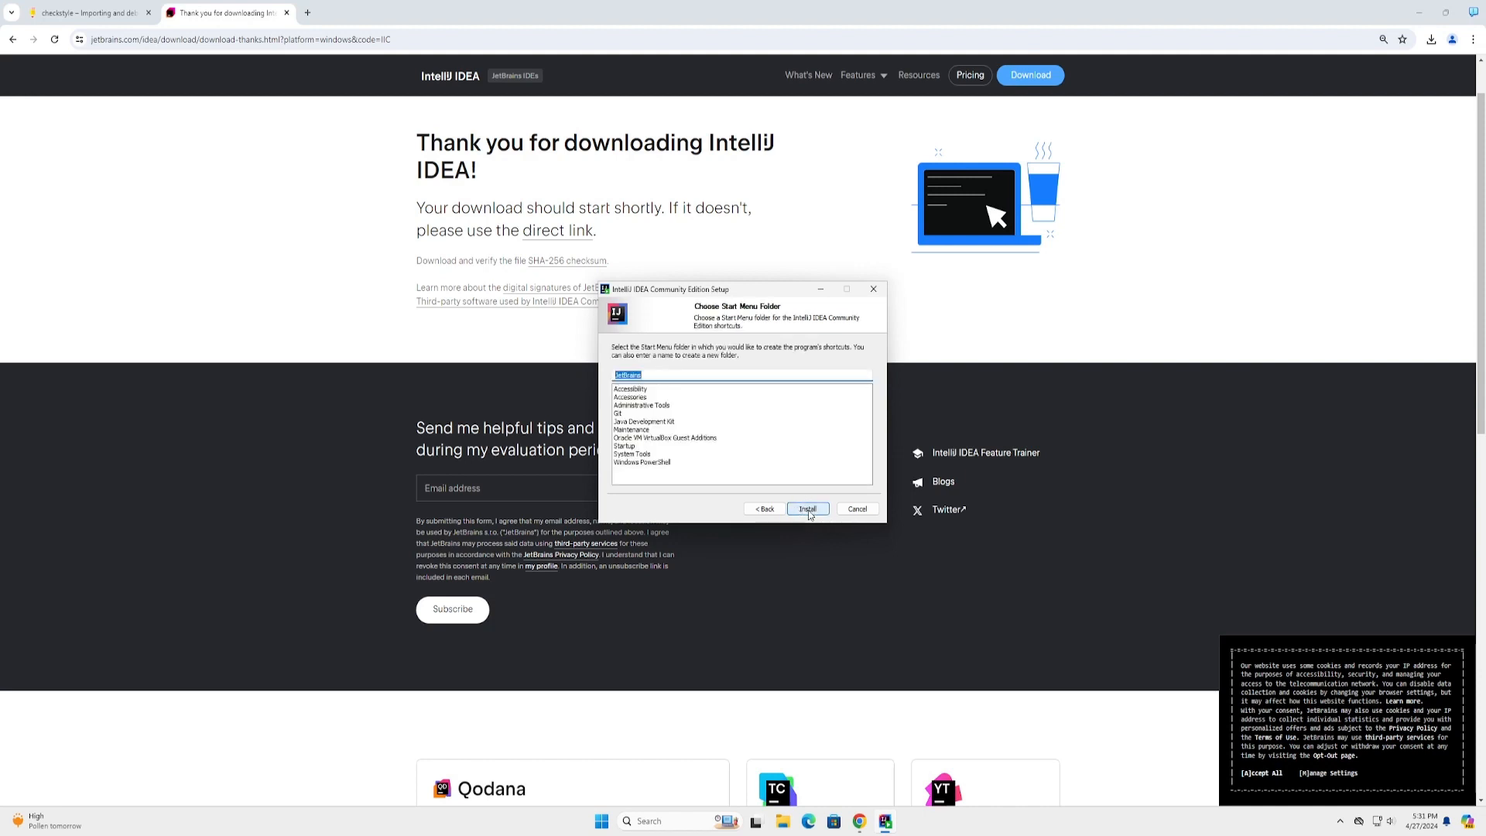
- Install IntelliJ IDEA with the JetBrains Start Menu folder and choose to reboot now
{"action": "left_click", "coordinate": [807, 511]}
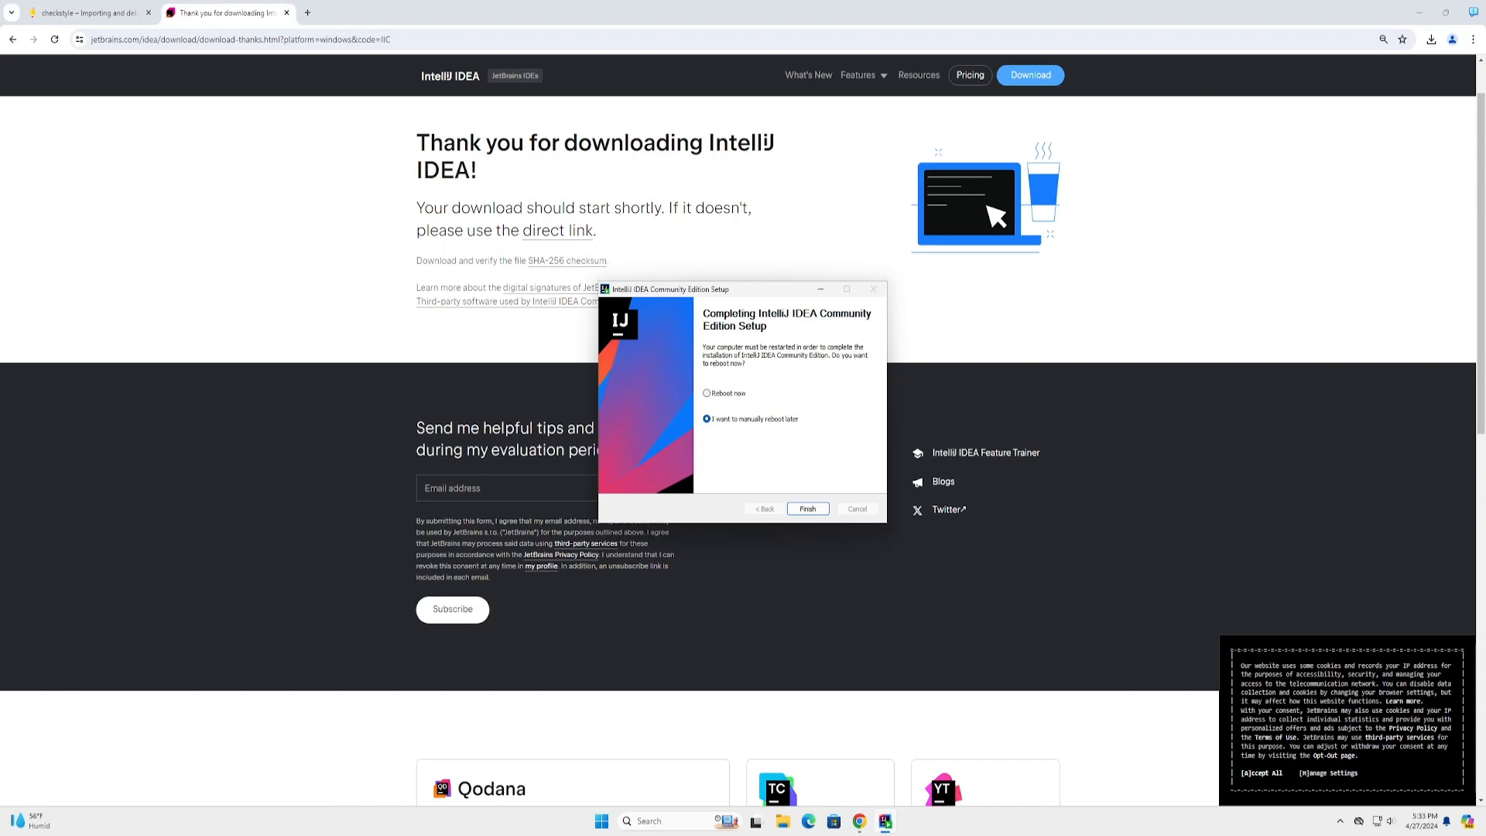
{"action": "left_click", "coordinate": [724, 395]}
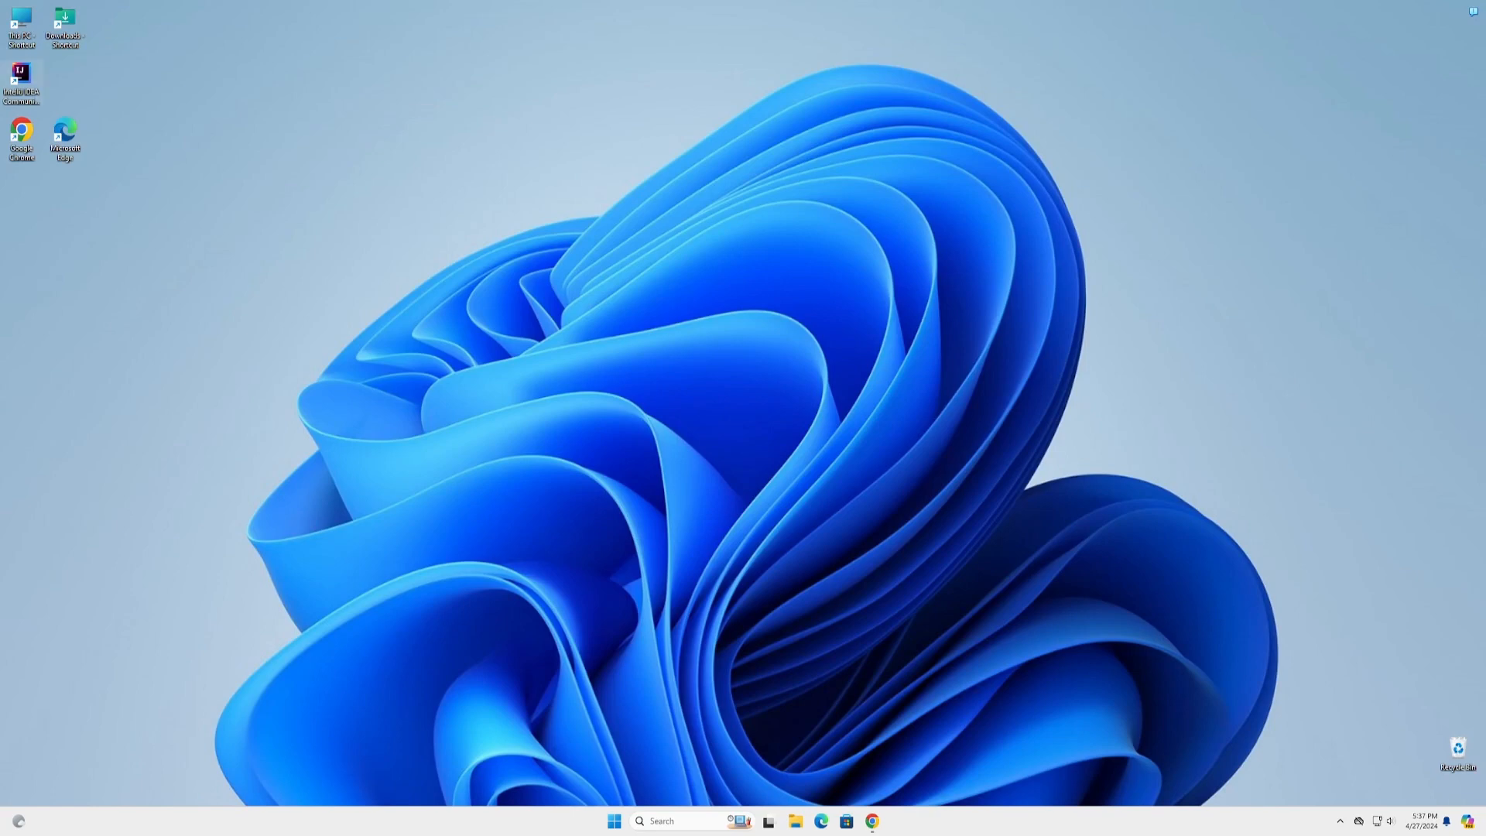
- Launch IntelliJ IDEA from its desktop shortcut without importing settings, and dismiss the onboarding tour offer
{"action": "left_click_drag", "start_coordinate": [119, 157], "coordinate": [26, 264]}
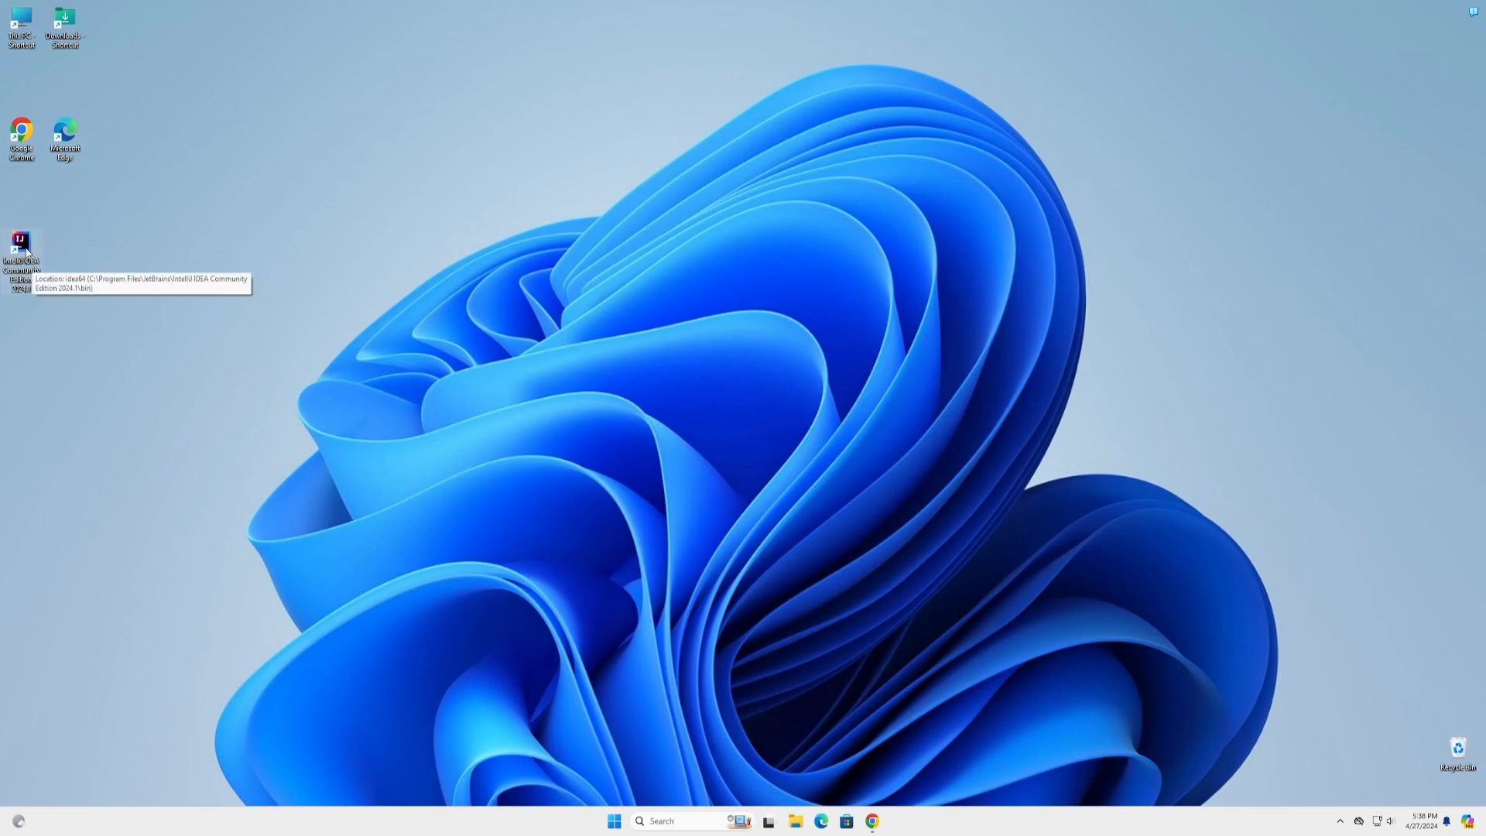
{"action": "double_click", "coordinate": [24, 246]}
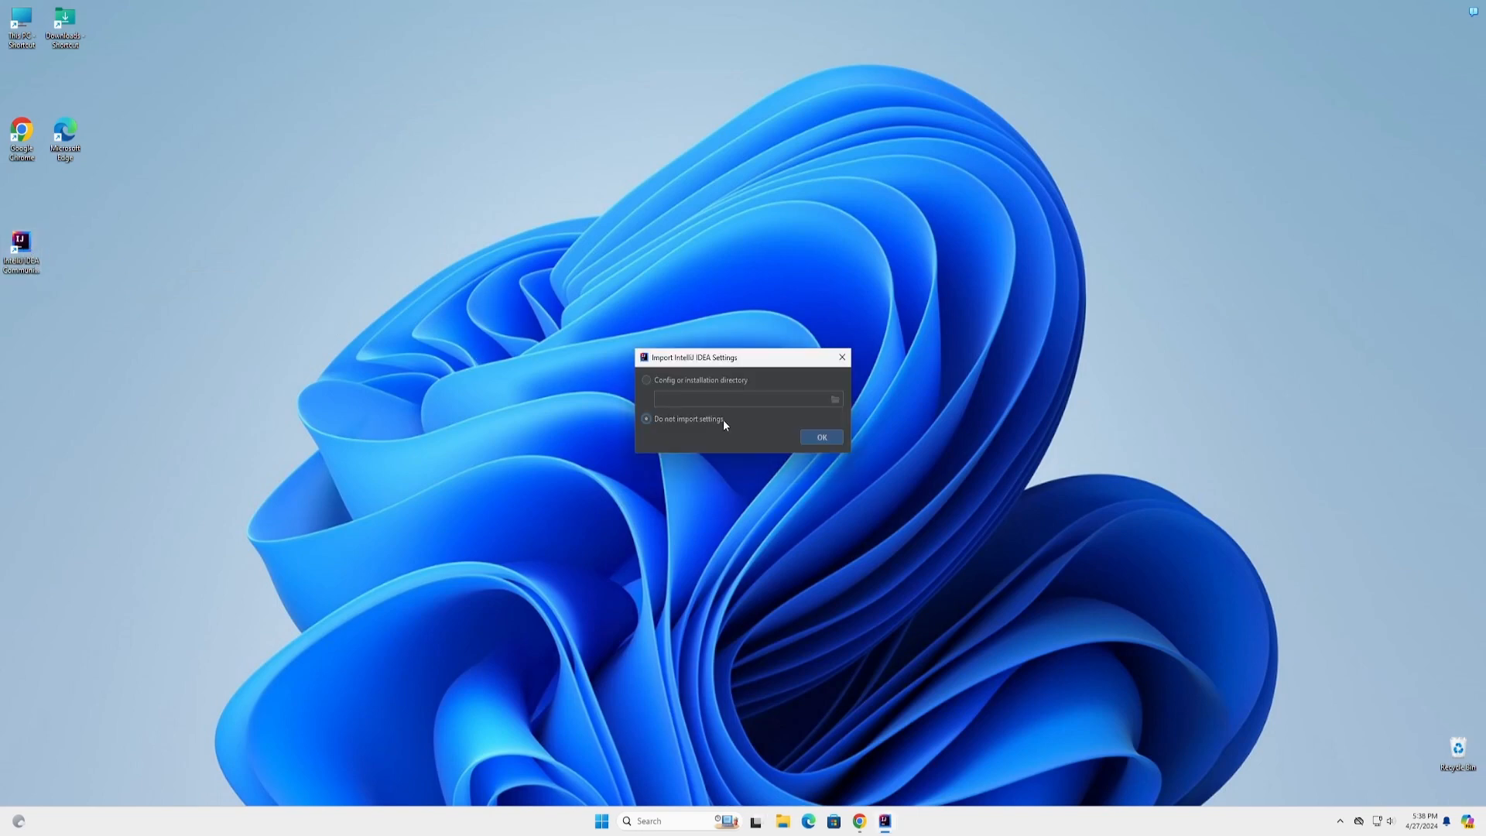
{"action": "left_click", "coordinate": [820, 438]}
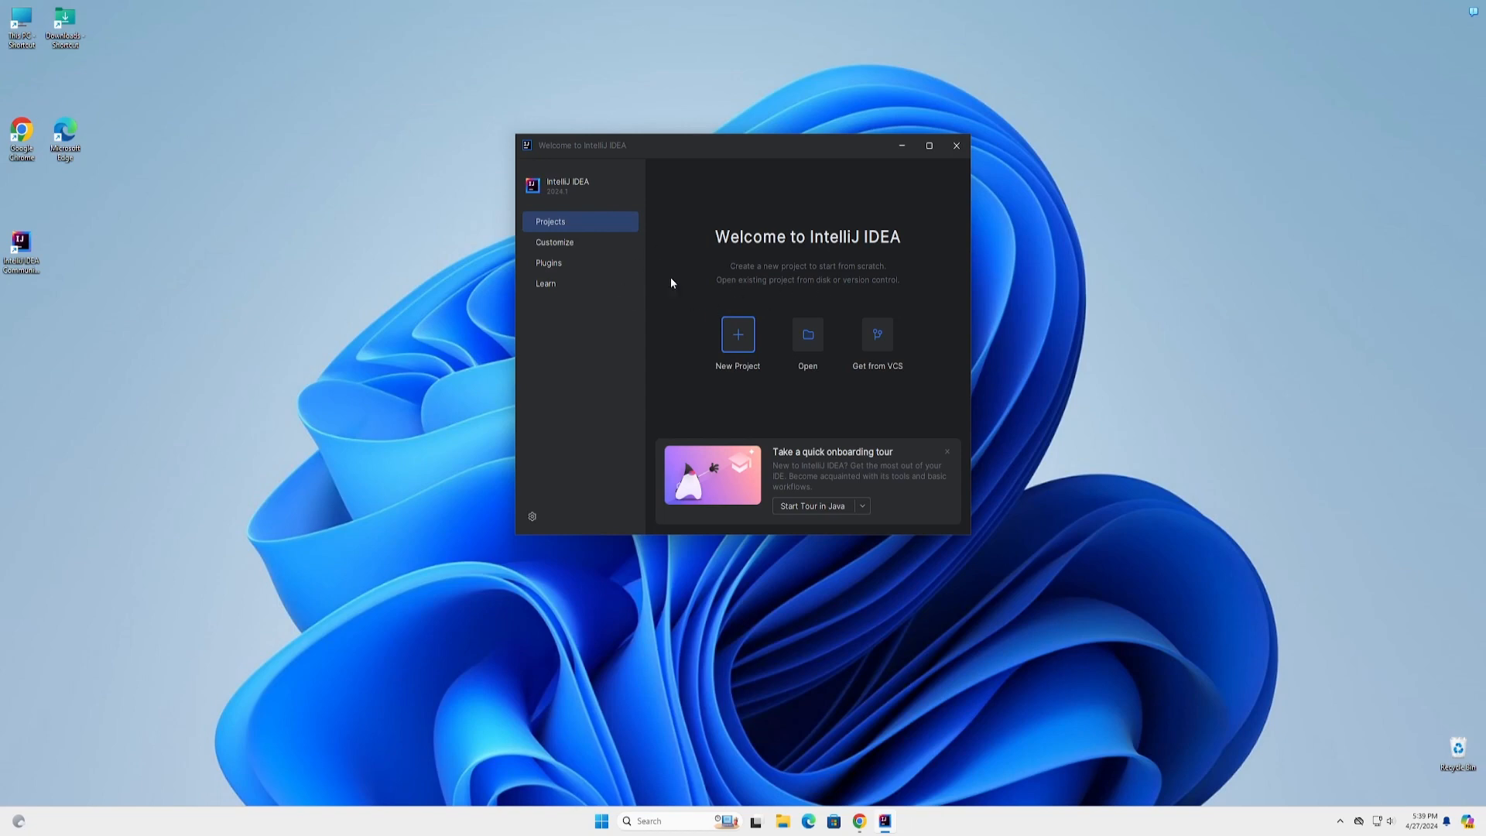
{"action": "left_click", "coordinate": [948, 453]}
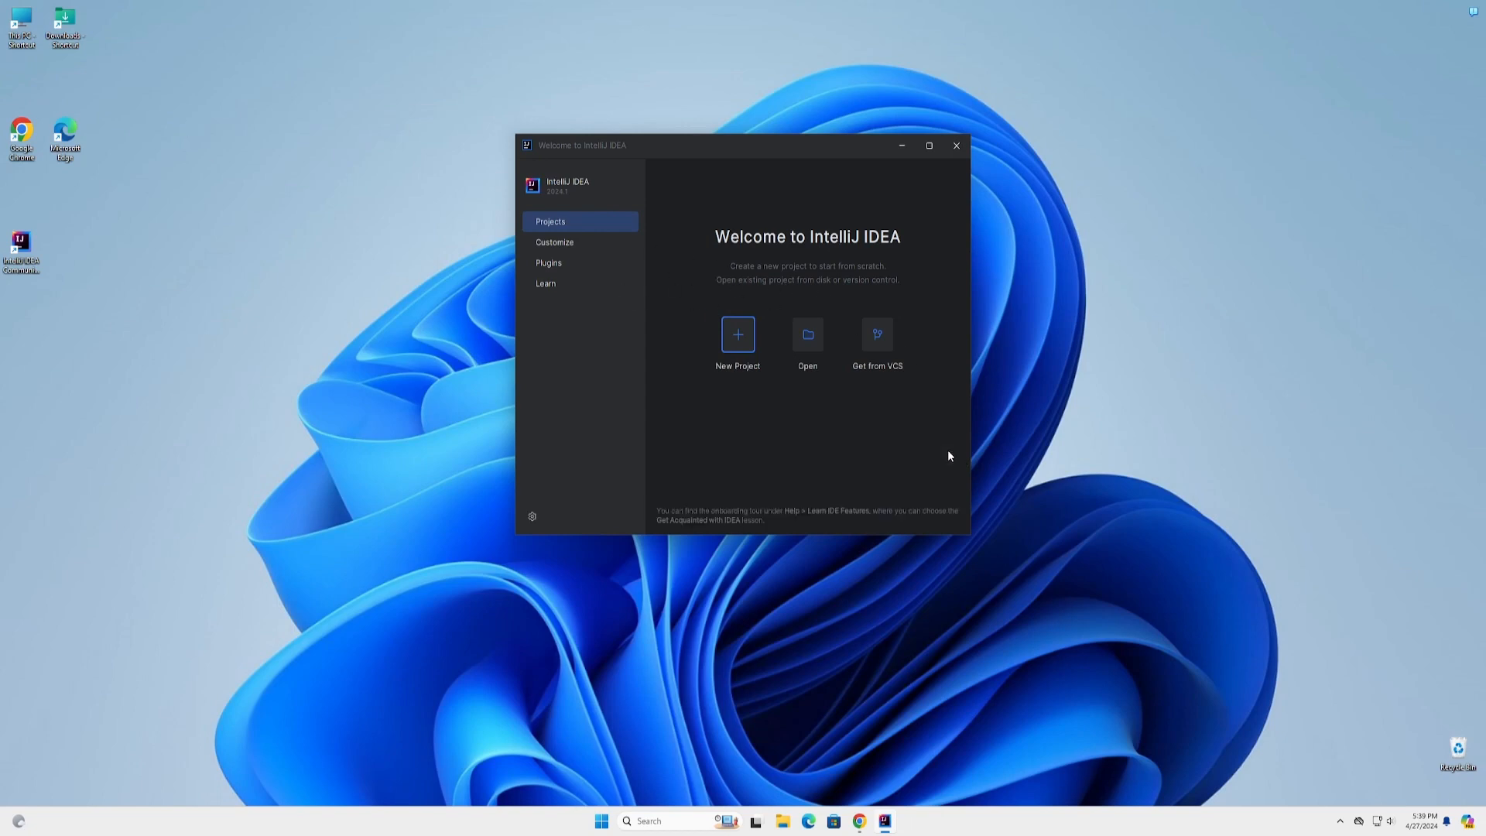
- Place the IntelliJ IDEA welcome window beside the Checkstyle import guide in Chrome and open IntelliJ's action search
{"action": "left_click", "coordinate": [859, 821]}
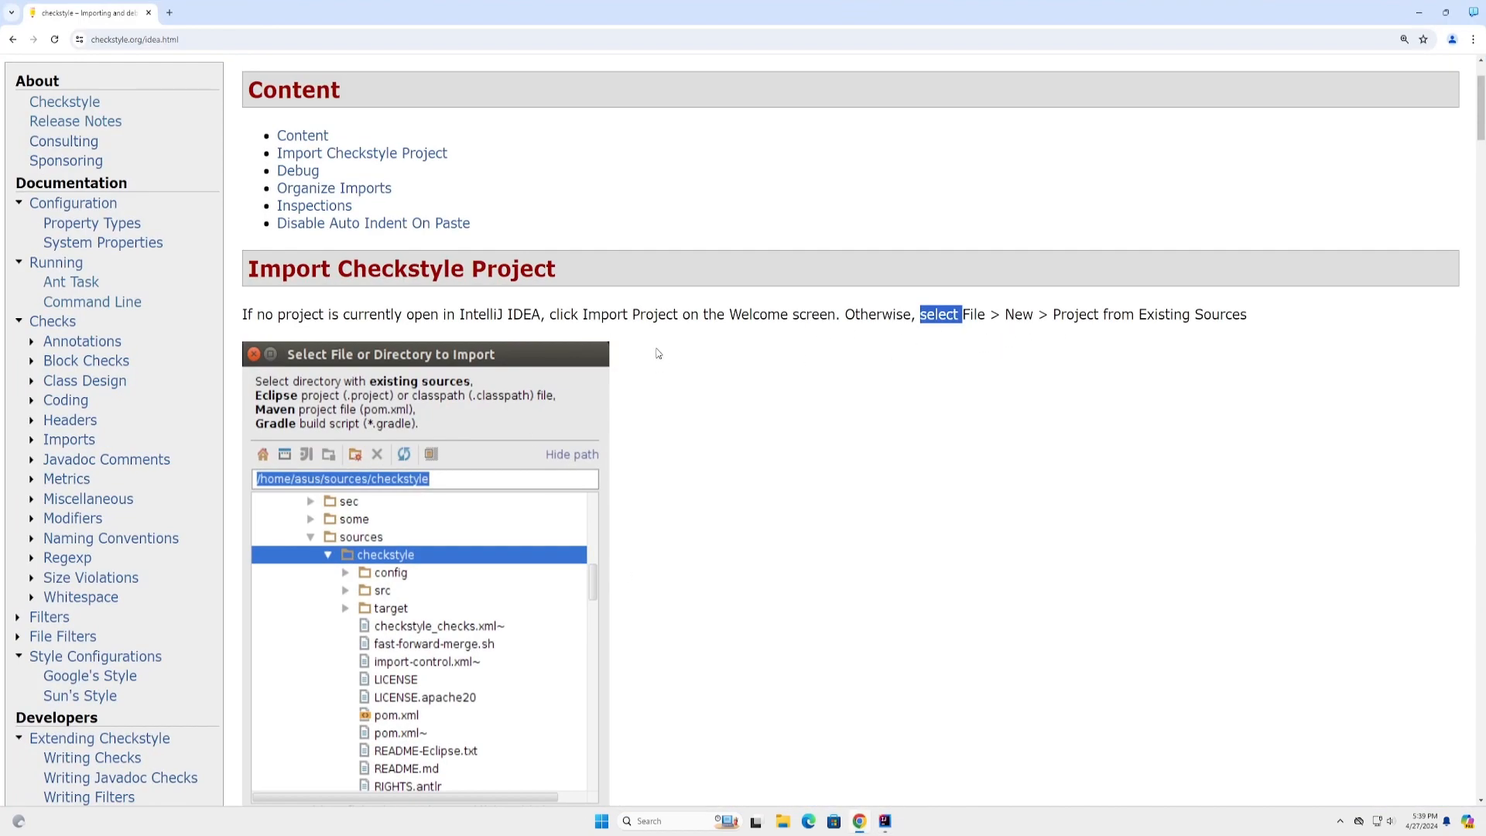
{"action": "left_click", "coordinate": [885, 822]}
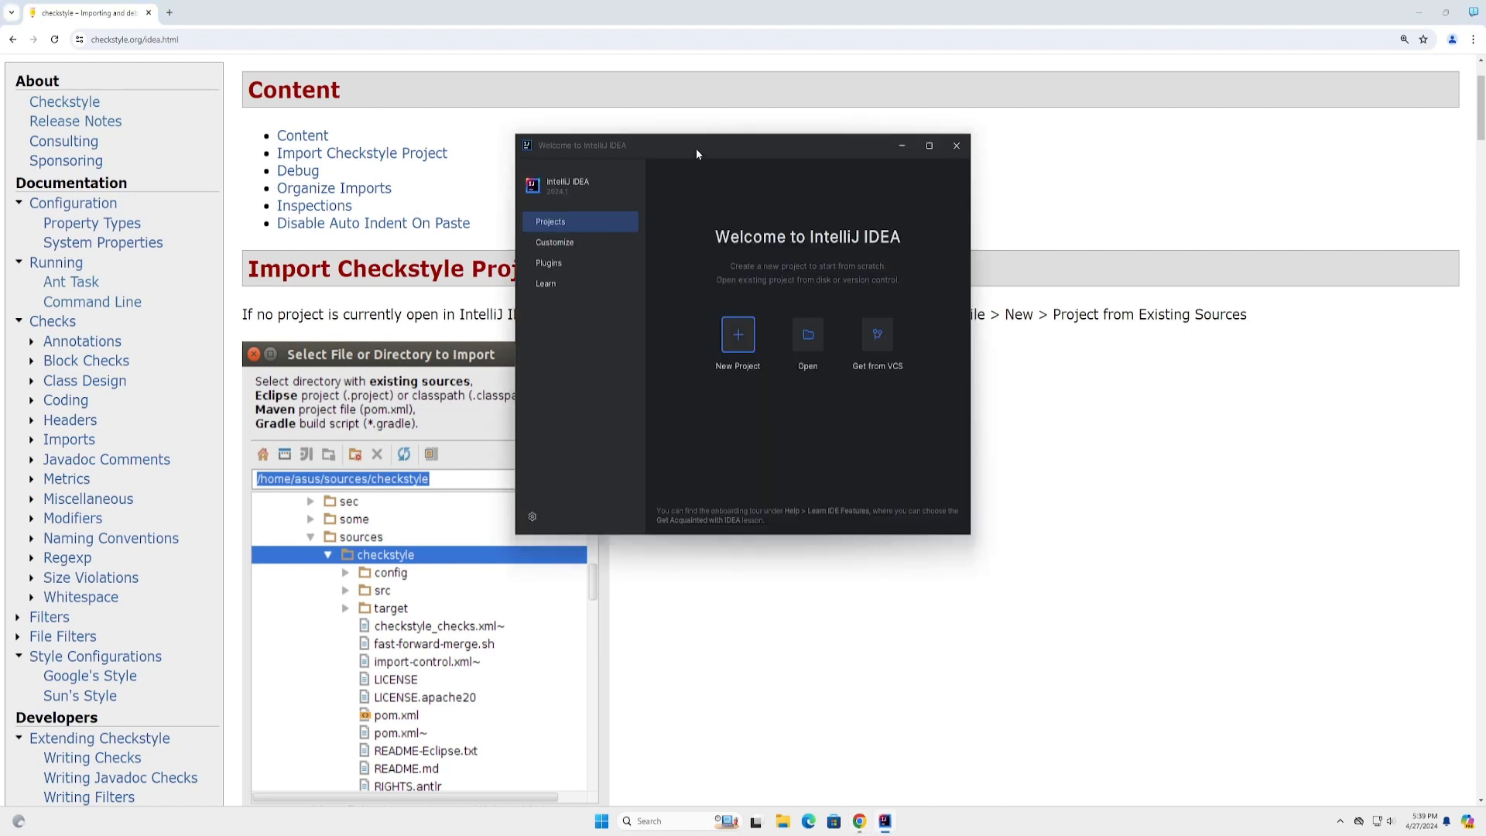
{"action": "left_click_drag", "start_coordinate": [695, 147], "coordinate": [1164, 378]}
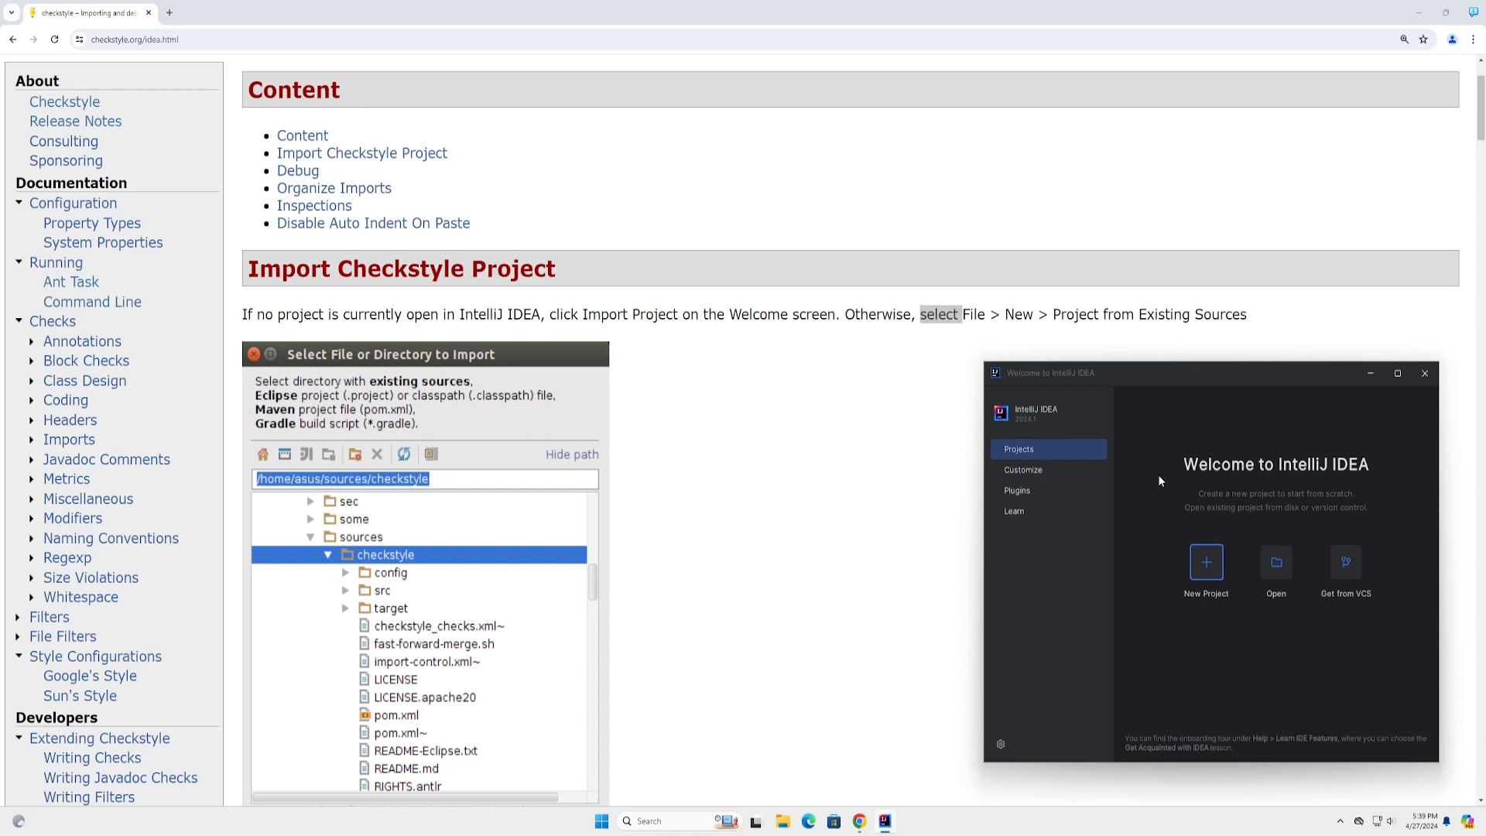
{"action": "key", "text": "ctrl+shift+a"}
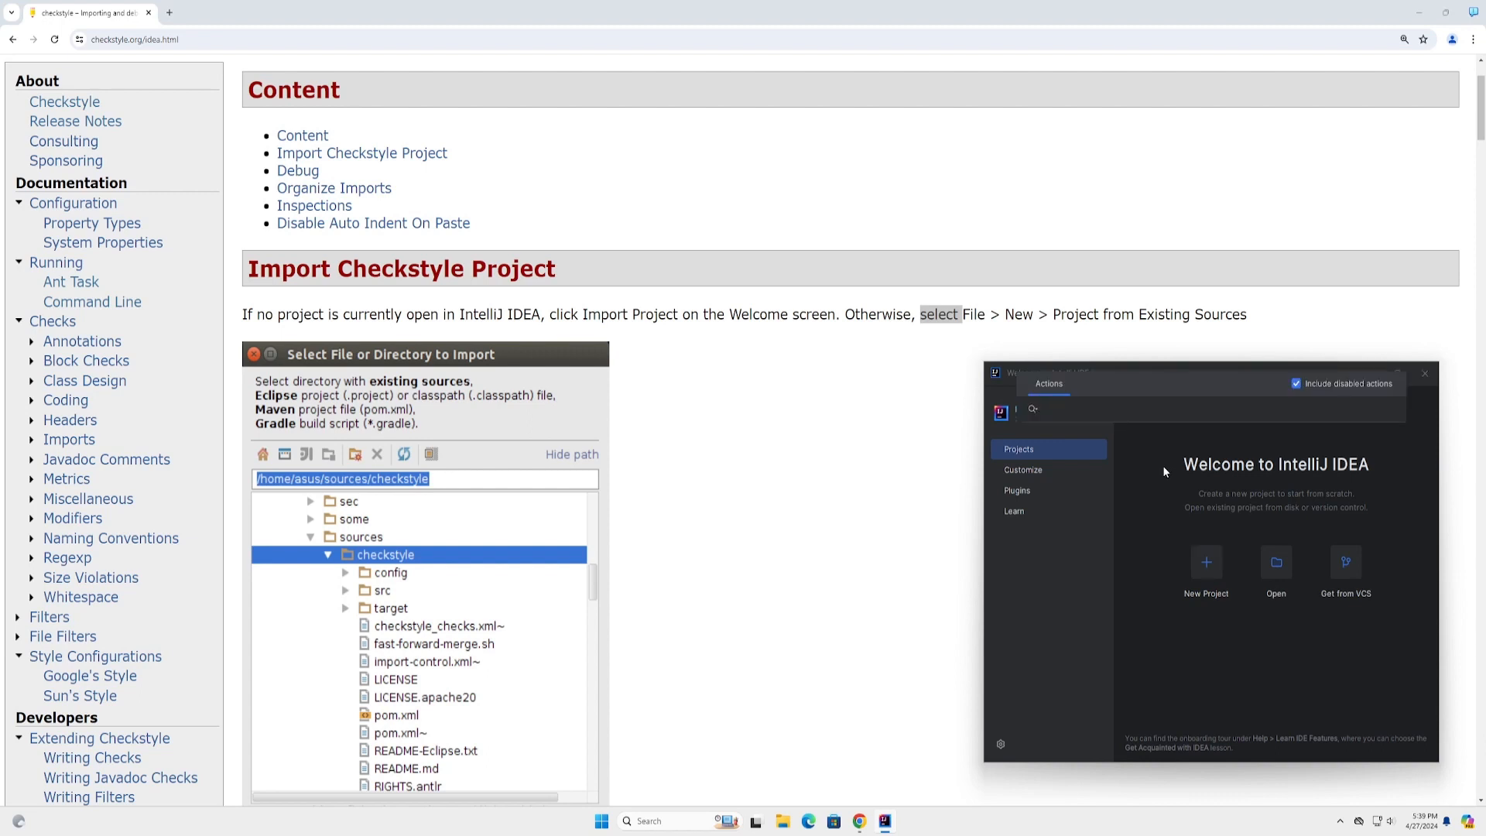
{"action": "type", "text": "chrl"}
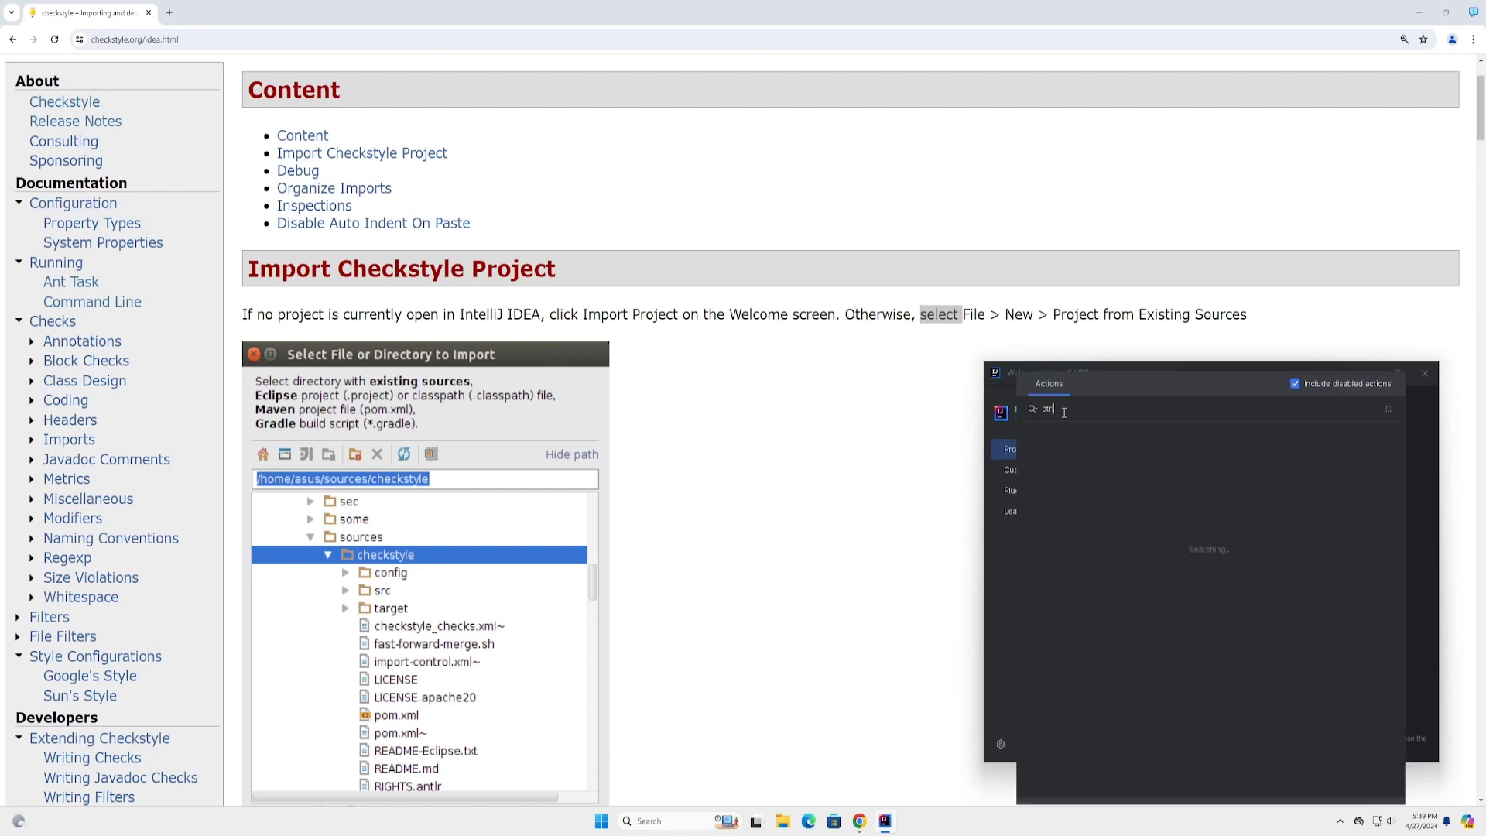
{"action": "type", "text": " + shift + a"}
{"action": "key", "text": "BackSpace"}
{"action": "key", "text": "BackSpace"}
{"action": "key", "text": "BackSpace"}
{"action": "key", "text": "BackSpace"}
{"action": "key", "text": "BackSpace"}
{"action": "key", "text": "BackSpace"}
{"action": "key", "text": "BackSpace"}
{"action": "key", "text": "BackSpace"}
{"action": "key", "text": "BackSpace"}
{"action": "key", "text": "BackSpace"}
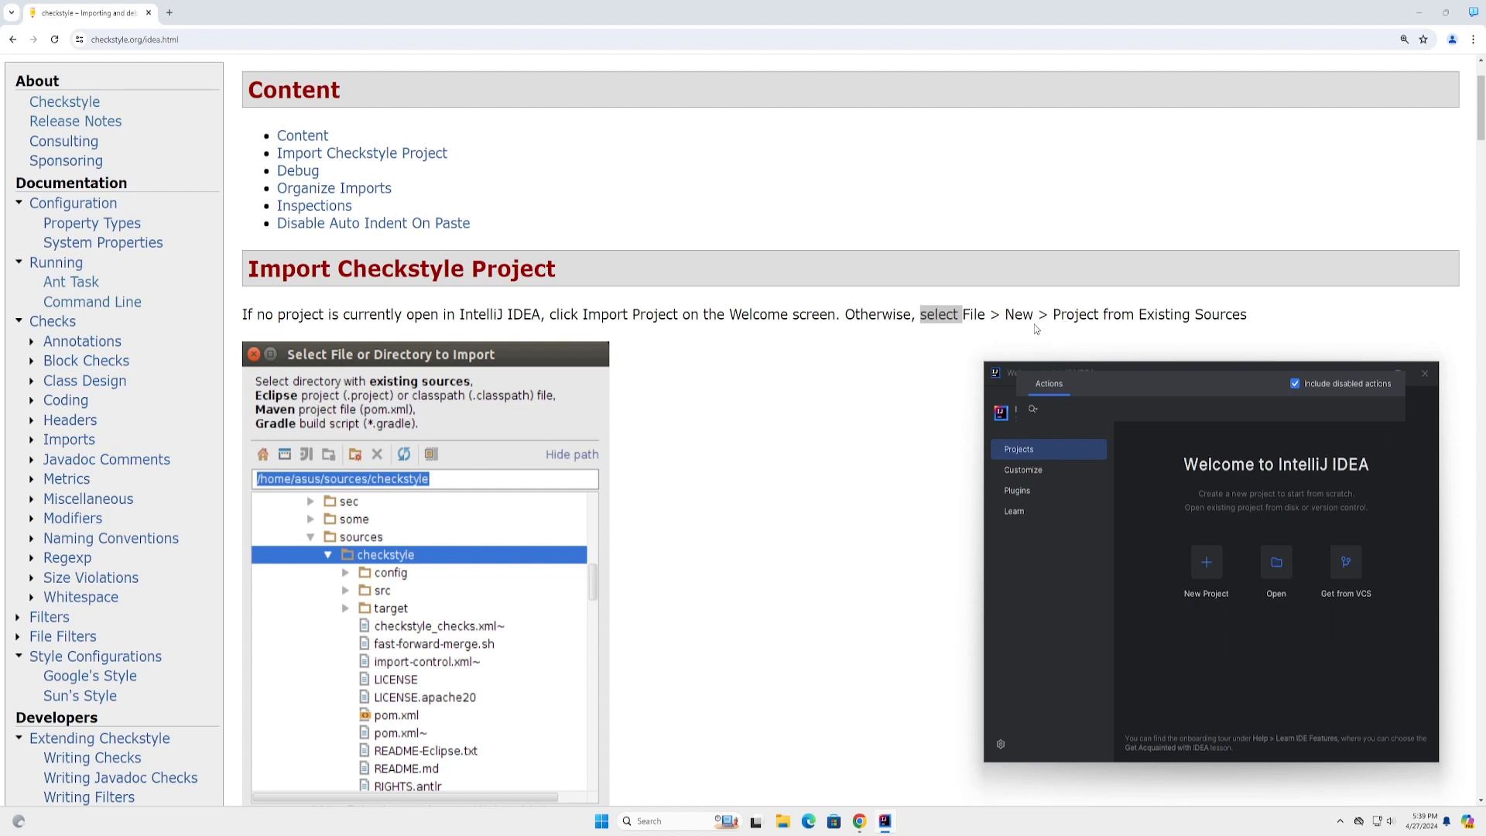
- Start importing a project from existing sources, choosing the checkstyle_tutorial folder inside the user's home folder
{"action": "type", "text": "pro"}
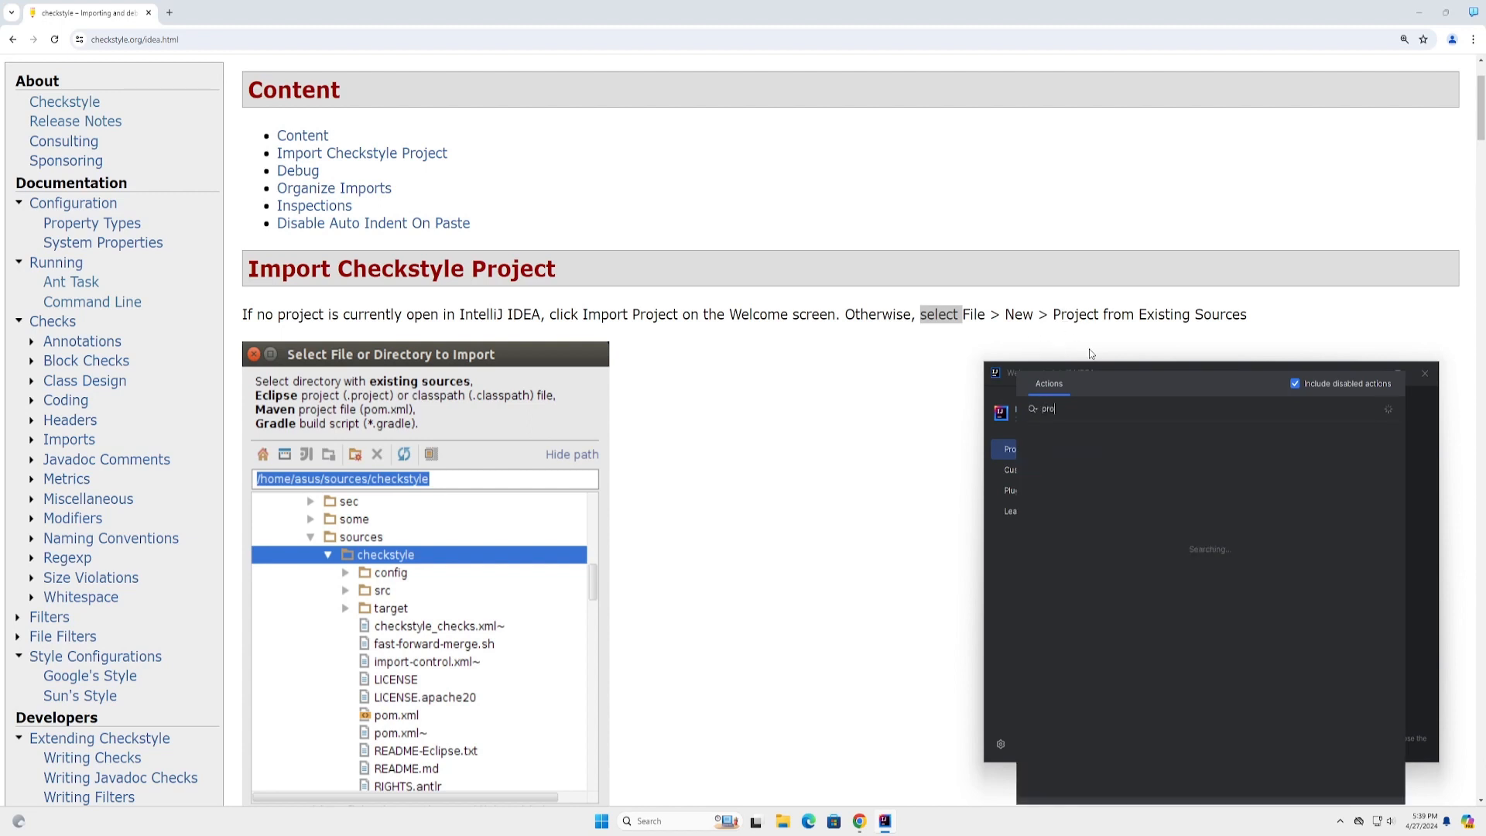
{"action": "type", "text": "ject from existing sources"}
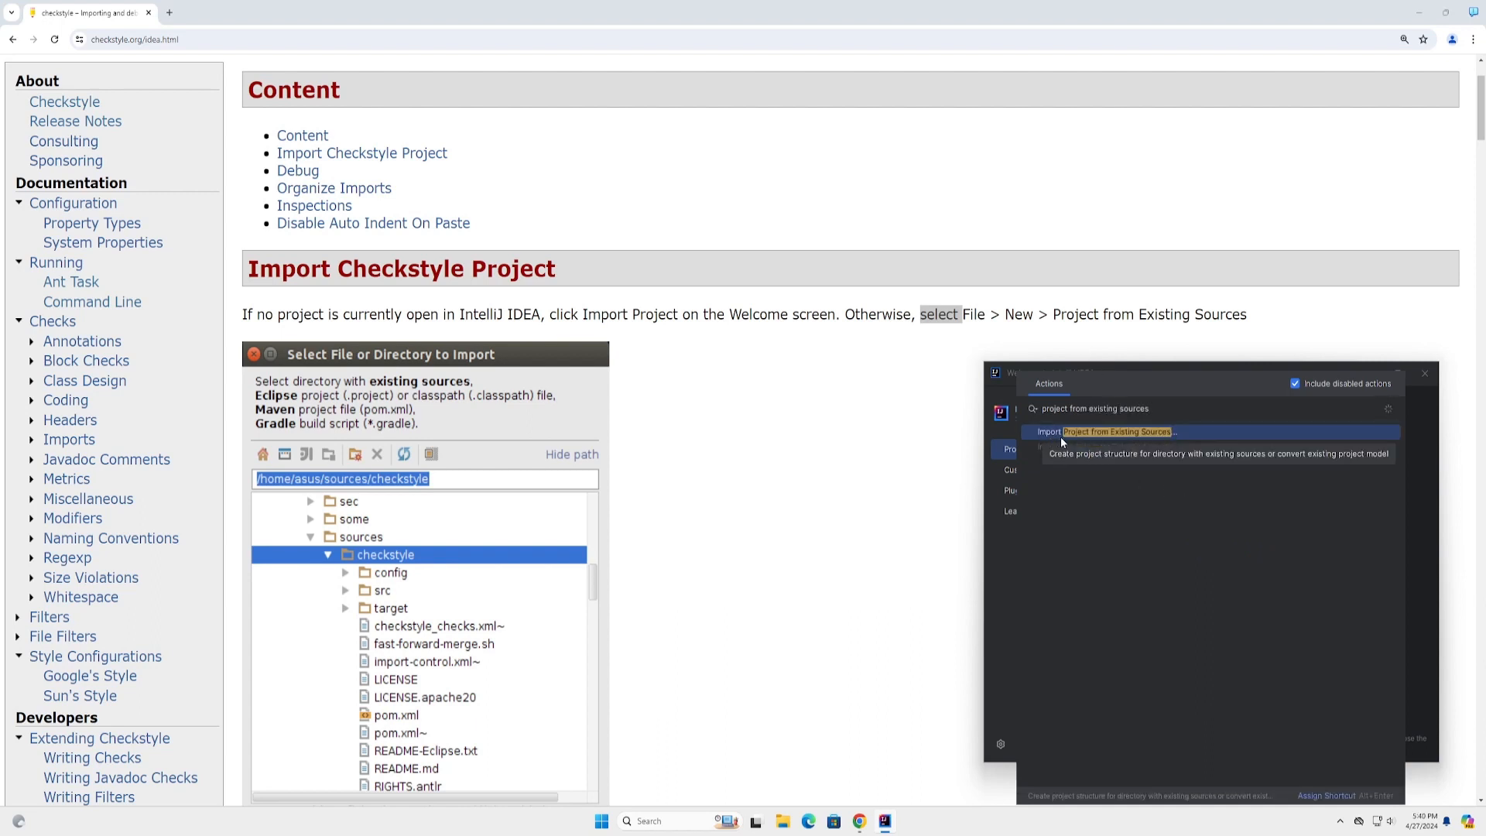
{"action": "left_click", "coordinate": [1045, 432]}
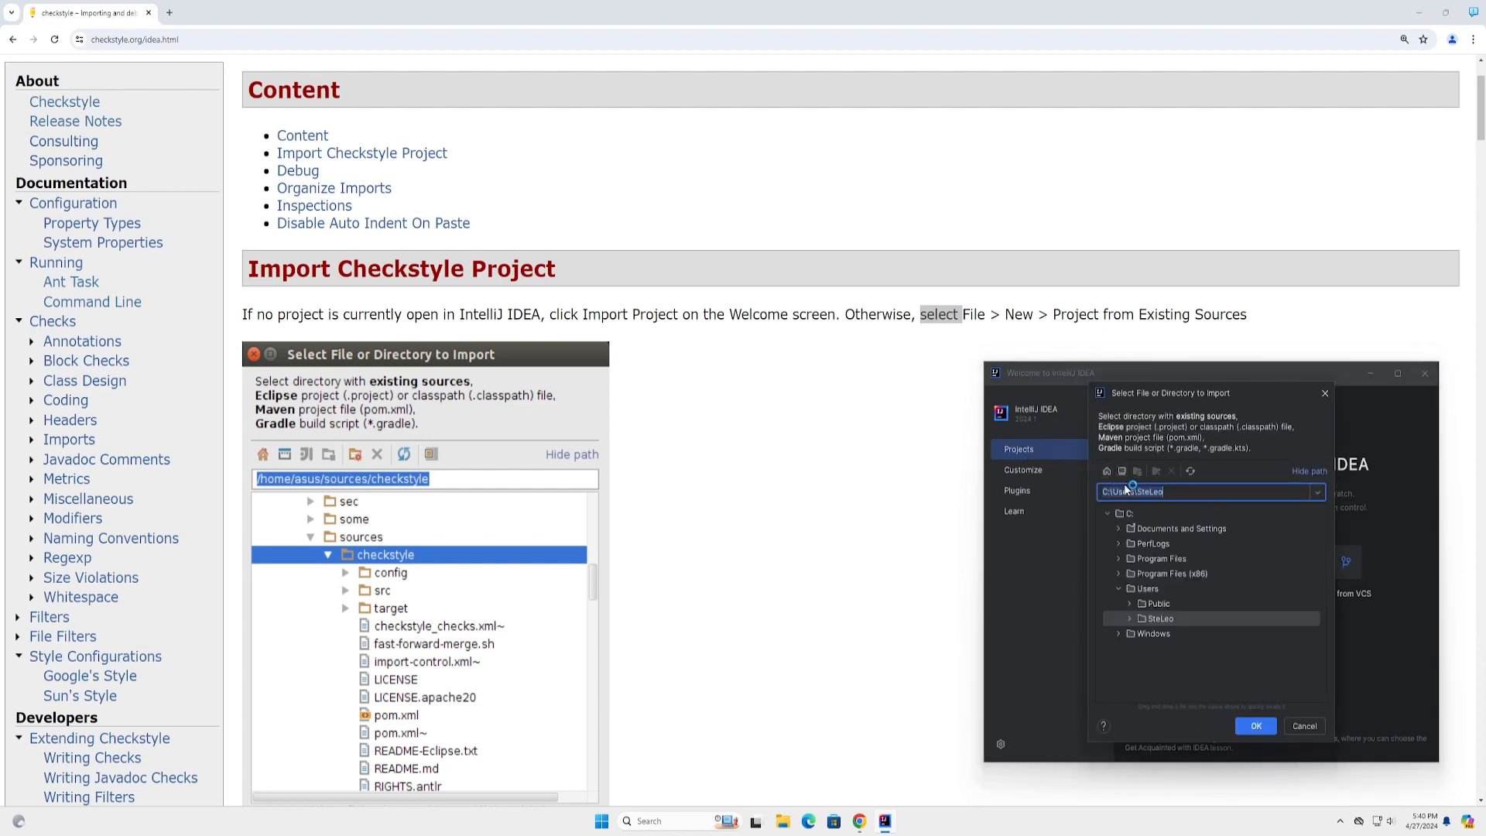
{"action": "left_click", "coordinate": [1130, 620]}
{"action": "left_click", "coordinate": [1175, 588]}
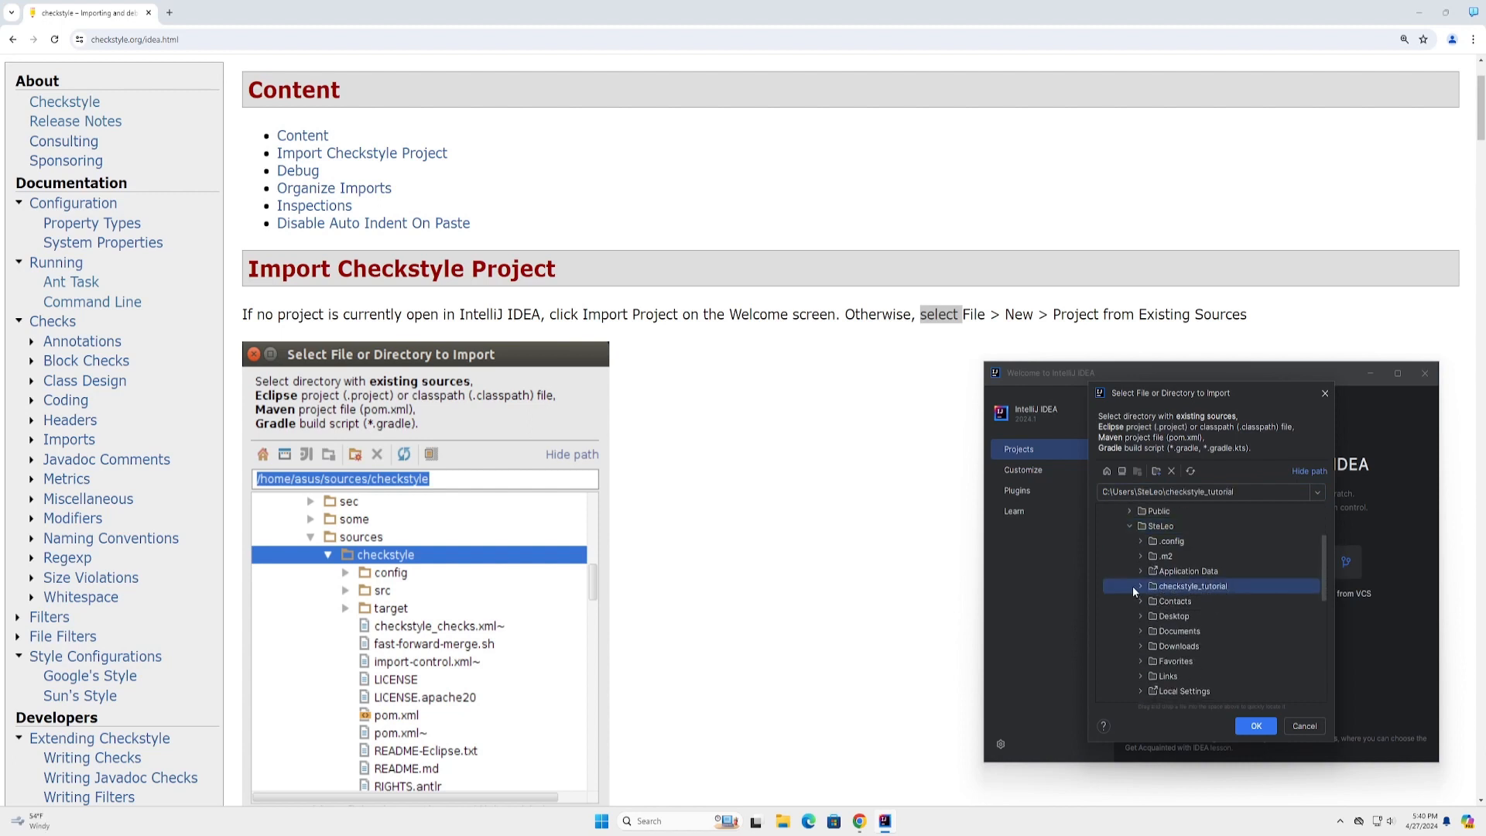
{"action": "left_click", "coordinate": [1254, 726]}
- Import checkstyle_tutorial from the external Maven model, as the guide shows, and trust the project
{"action": "scroll", "coordinate": [678, 557], "scroll_direction": "down", "scroll_amount": 2}
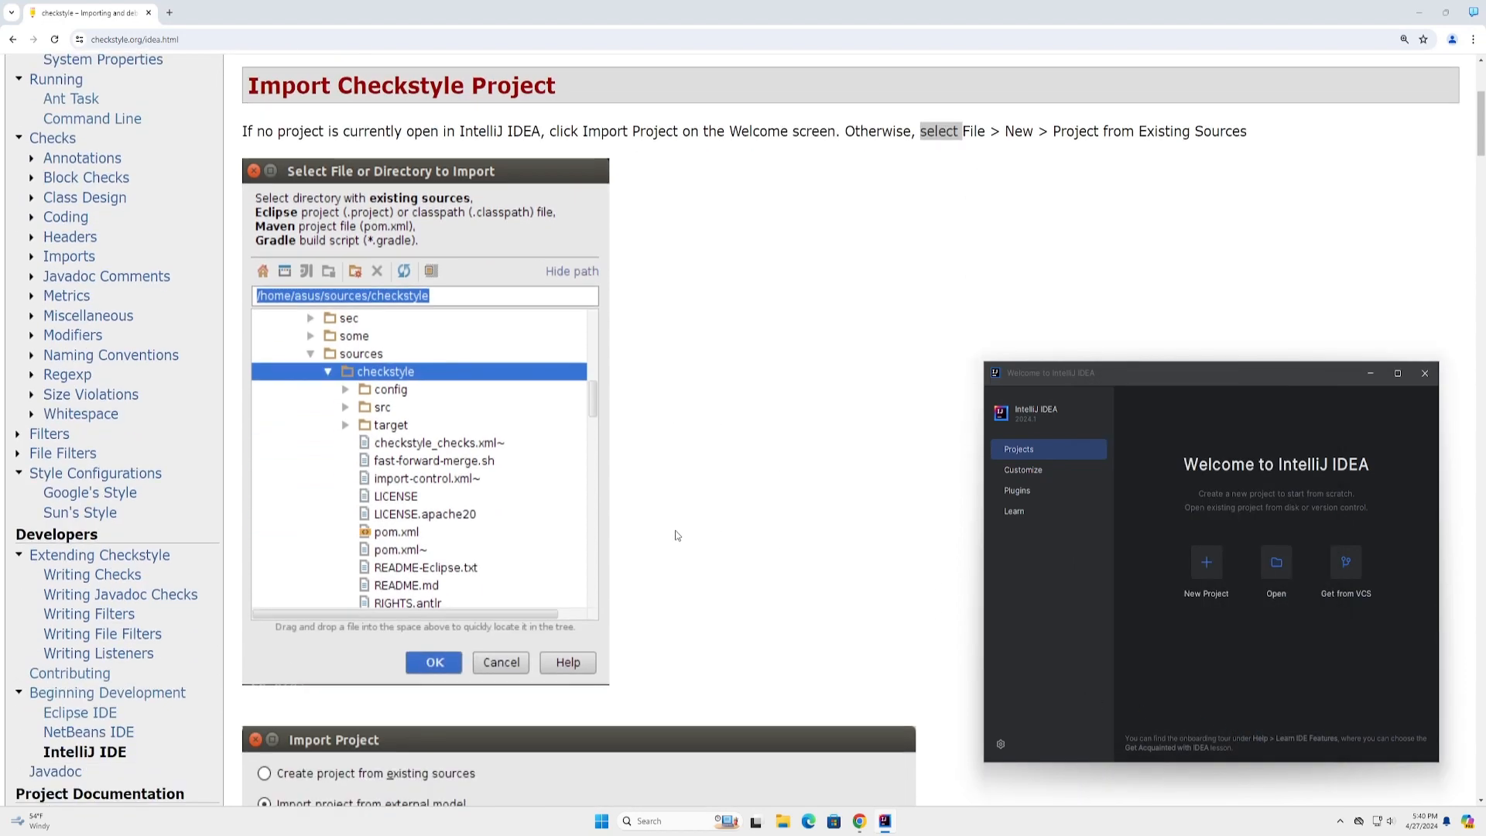
{"action": "scroll", "coordinate": [676, 534], "scroll_direction": "down", "scroll_amount": 2}
{"action": "left_click", "coordinate": [1043, 451]}
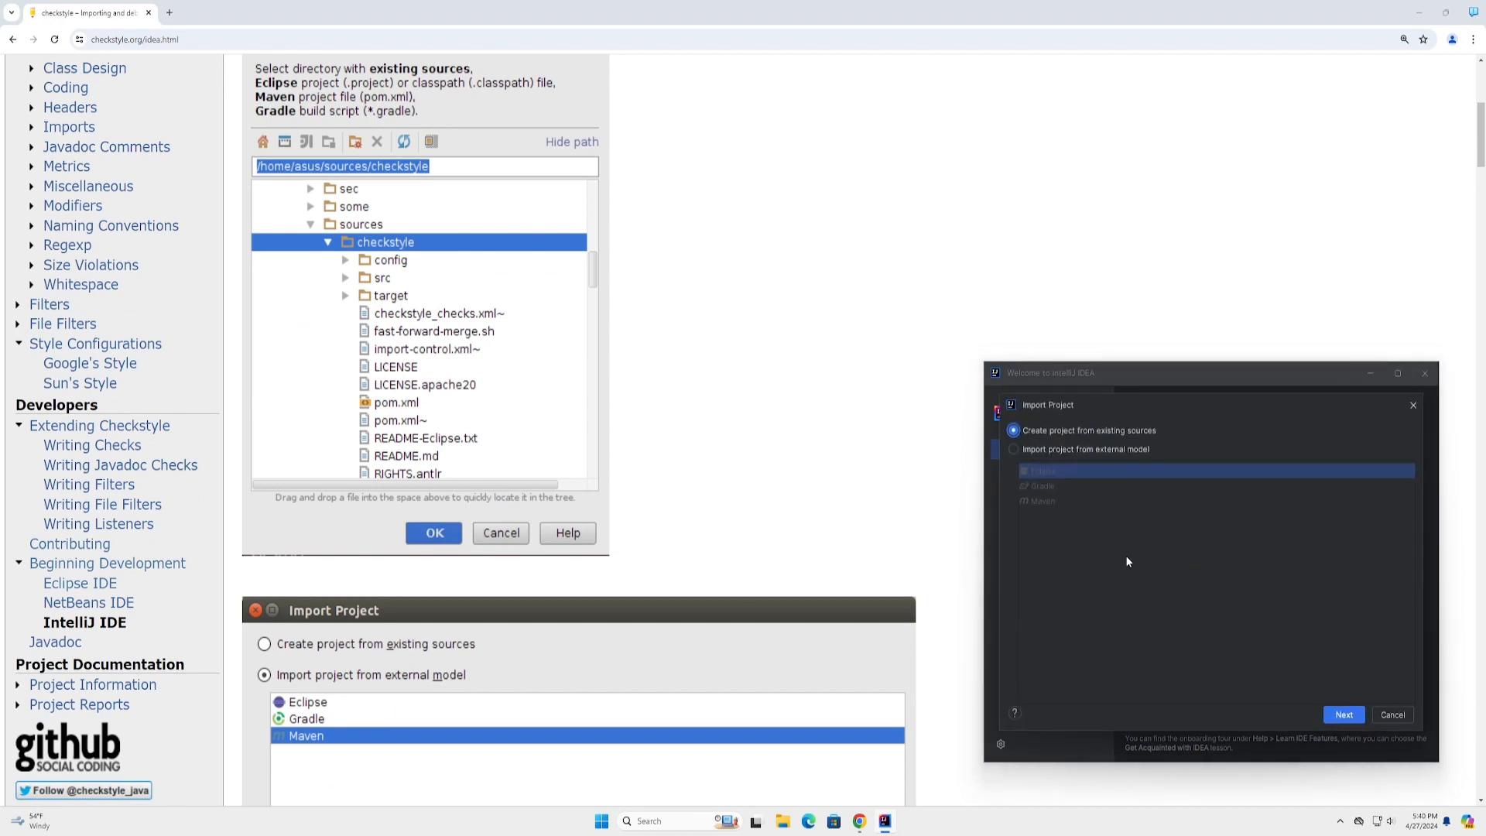
{"action": "scroll", "coordinate": [848, 477], "scroll_direction": "down", "scroll_amount": 2}
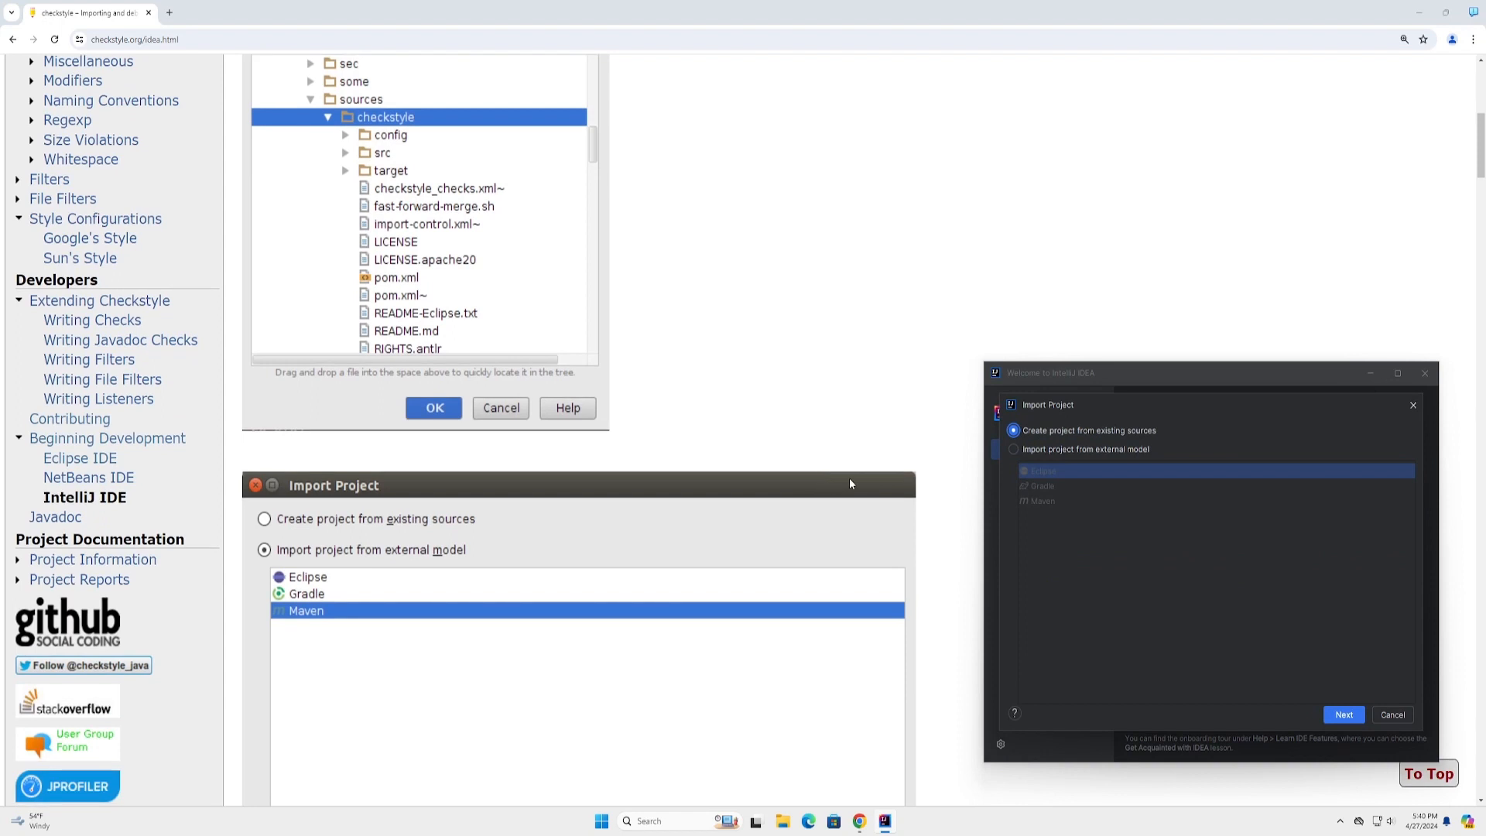
{"action": "left_click", "coordinate": [1042, 451]}
{"action": "left_click", "coordinate": [1039, 502]}
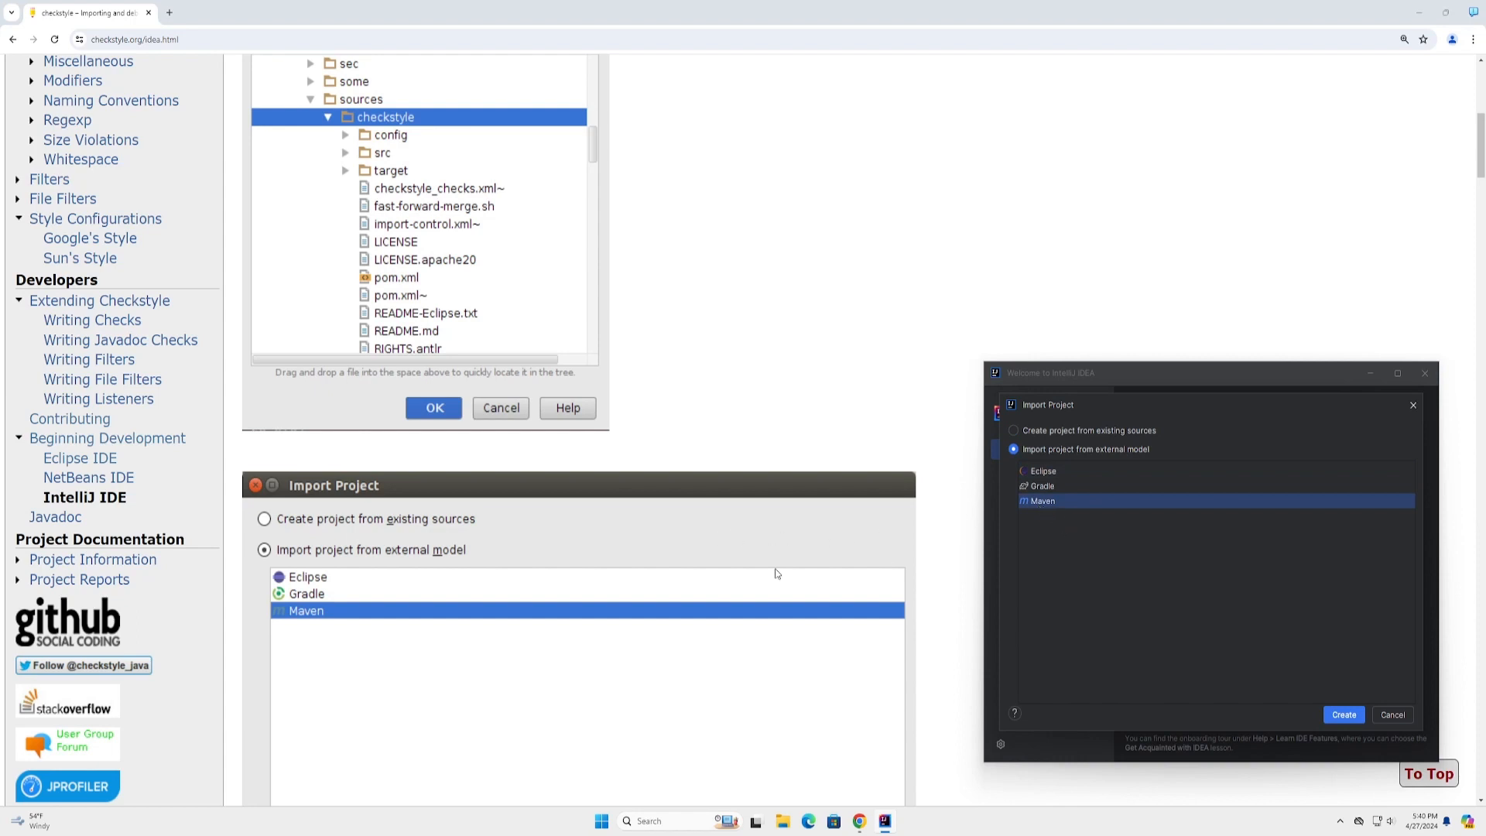
{"action": "left_click", "coordinate": [1335, 714]}
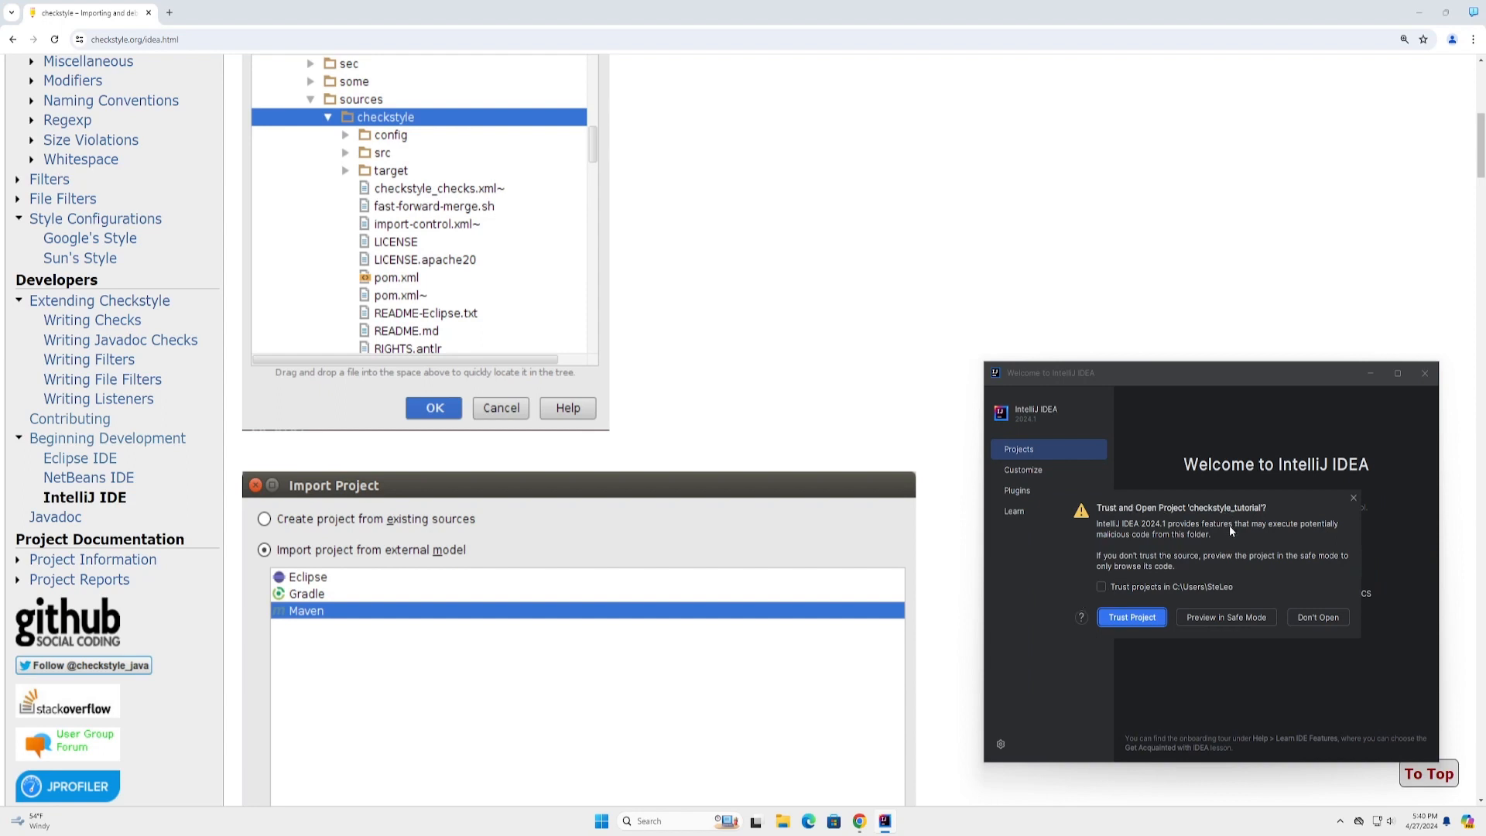
{"action": "left_click", "coordinate": [1129, 618]}
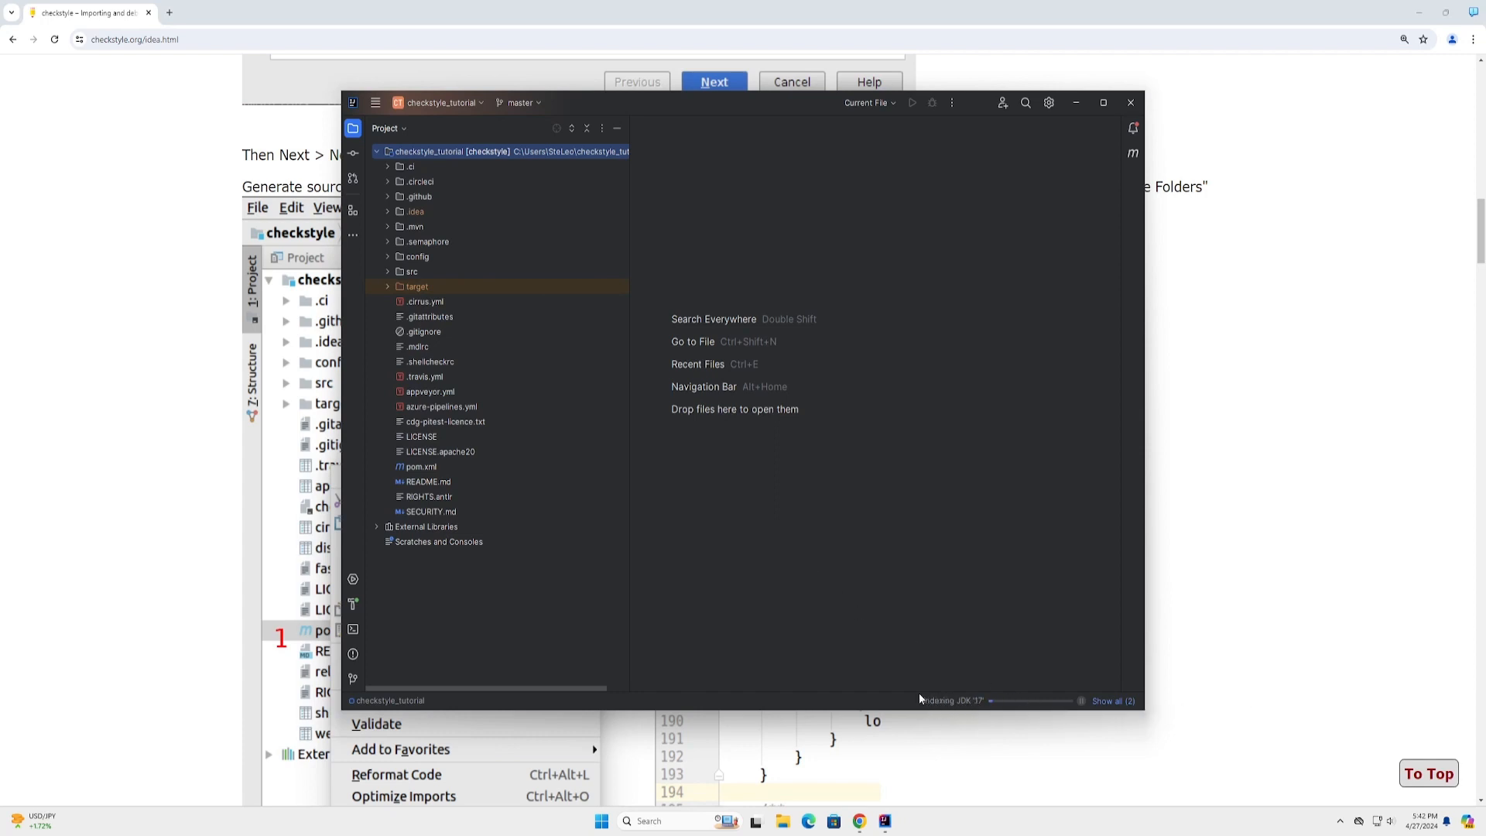
- Move the checkstyle_tutorial project window aside so the guide's instructions are readable next to it
{"action": "right_click", "coordinate": [413, 467]}
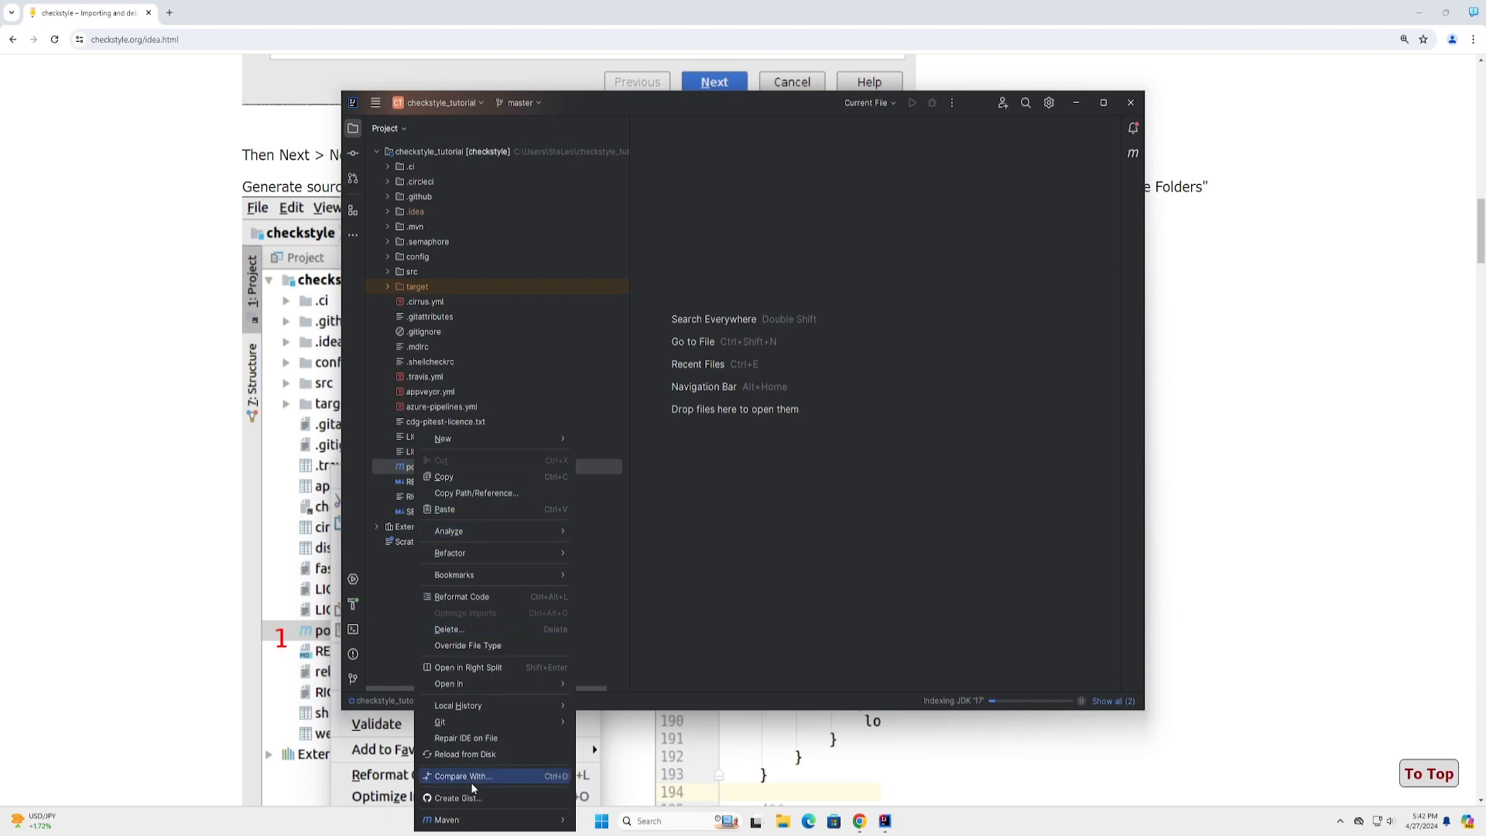
{"action": "left_click", "coordinate": [393, 609]}
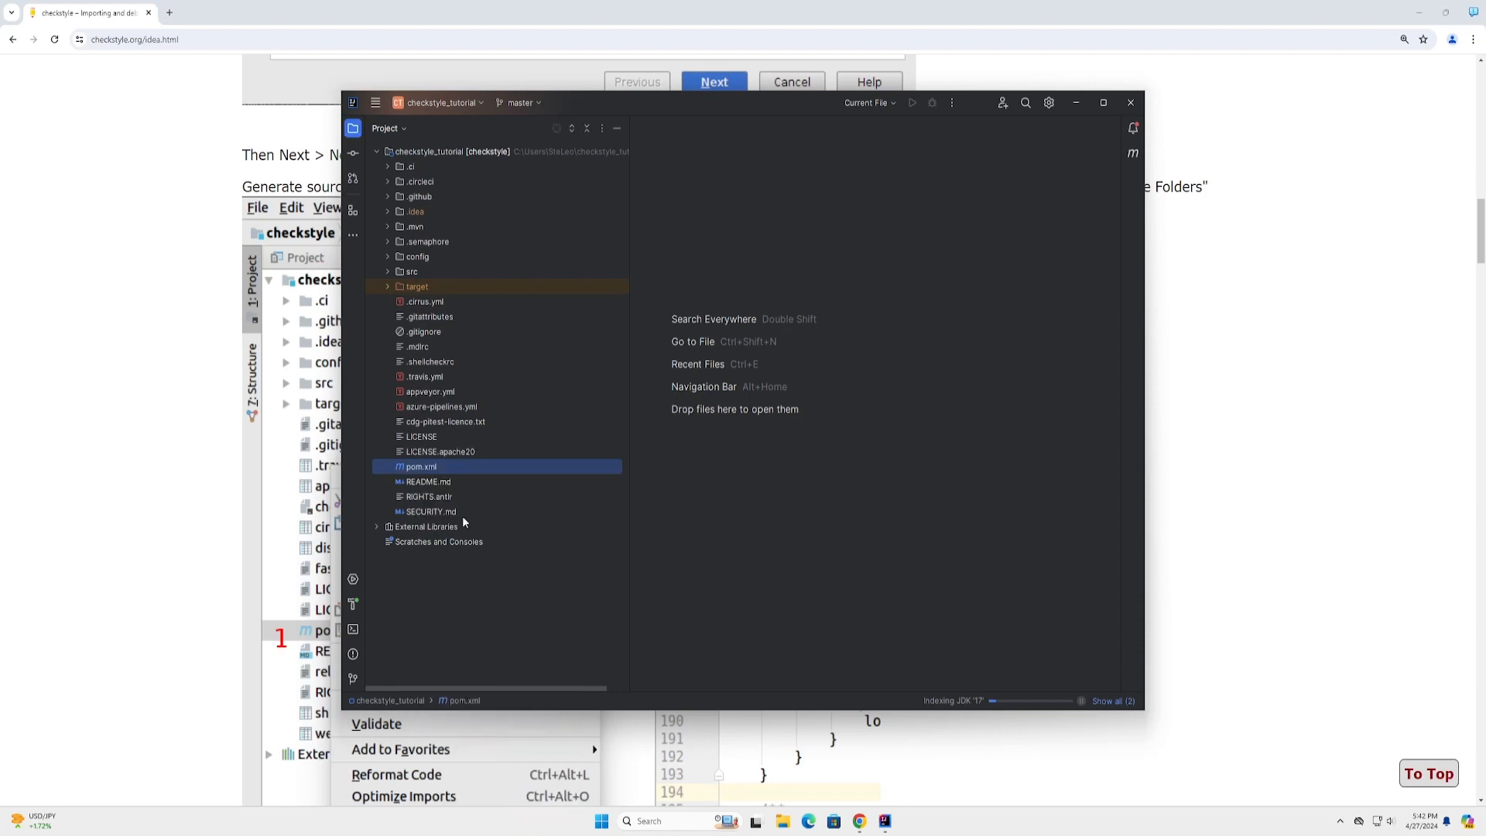
{"action": "scroll", "coordinate": [249, 434], "scroll_direction": "down", "scroll_amount": 15}
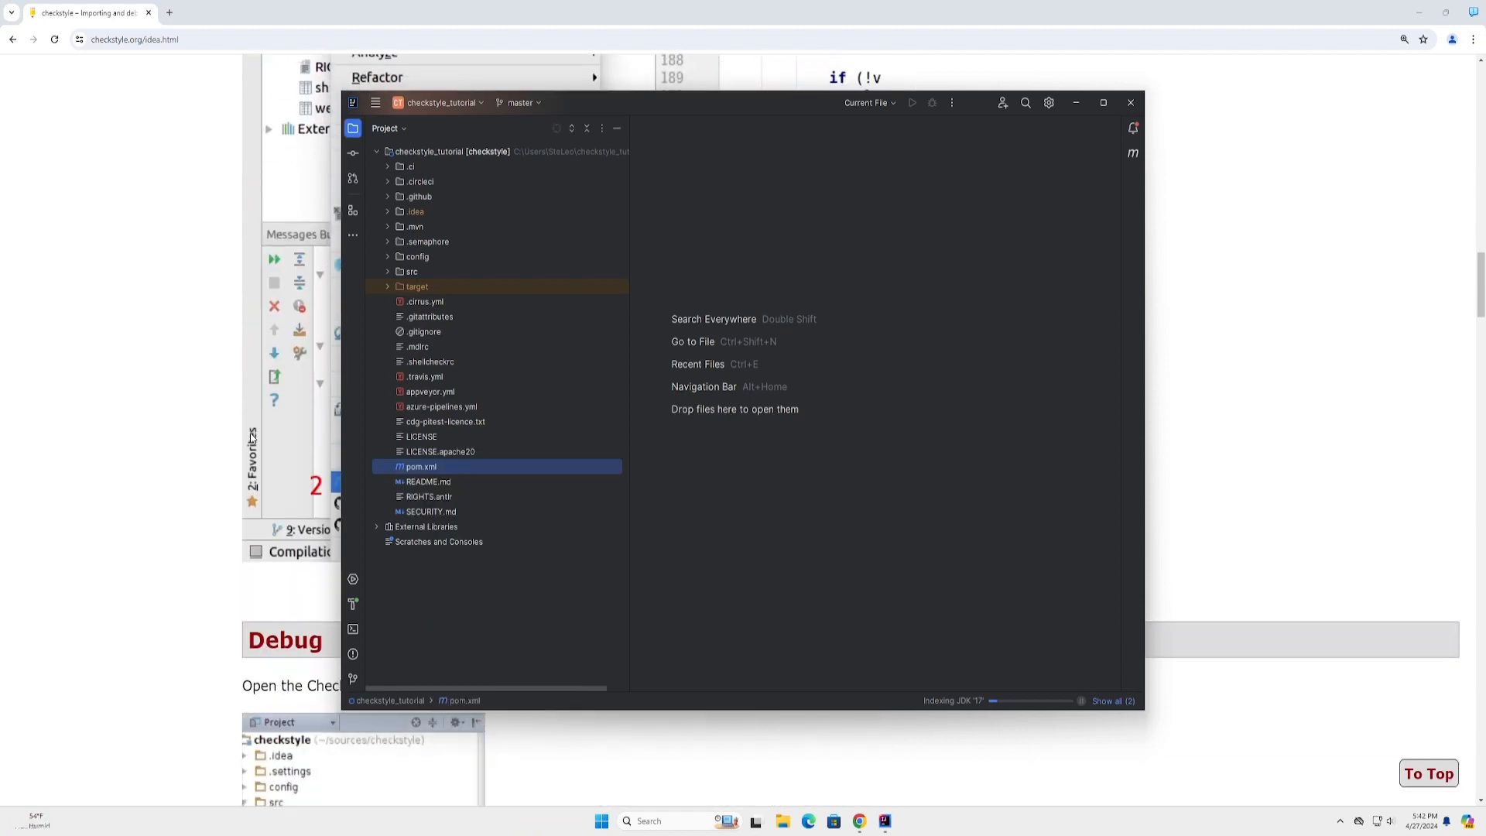
{"action": "scroll", "coordinate": [249, 433], "scroll_direction": "down", "scroll_amount": 3}
{"action": "left_click_drag", "start_coordinate": [585, 105], "coordinate": [904, 80]}
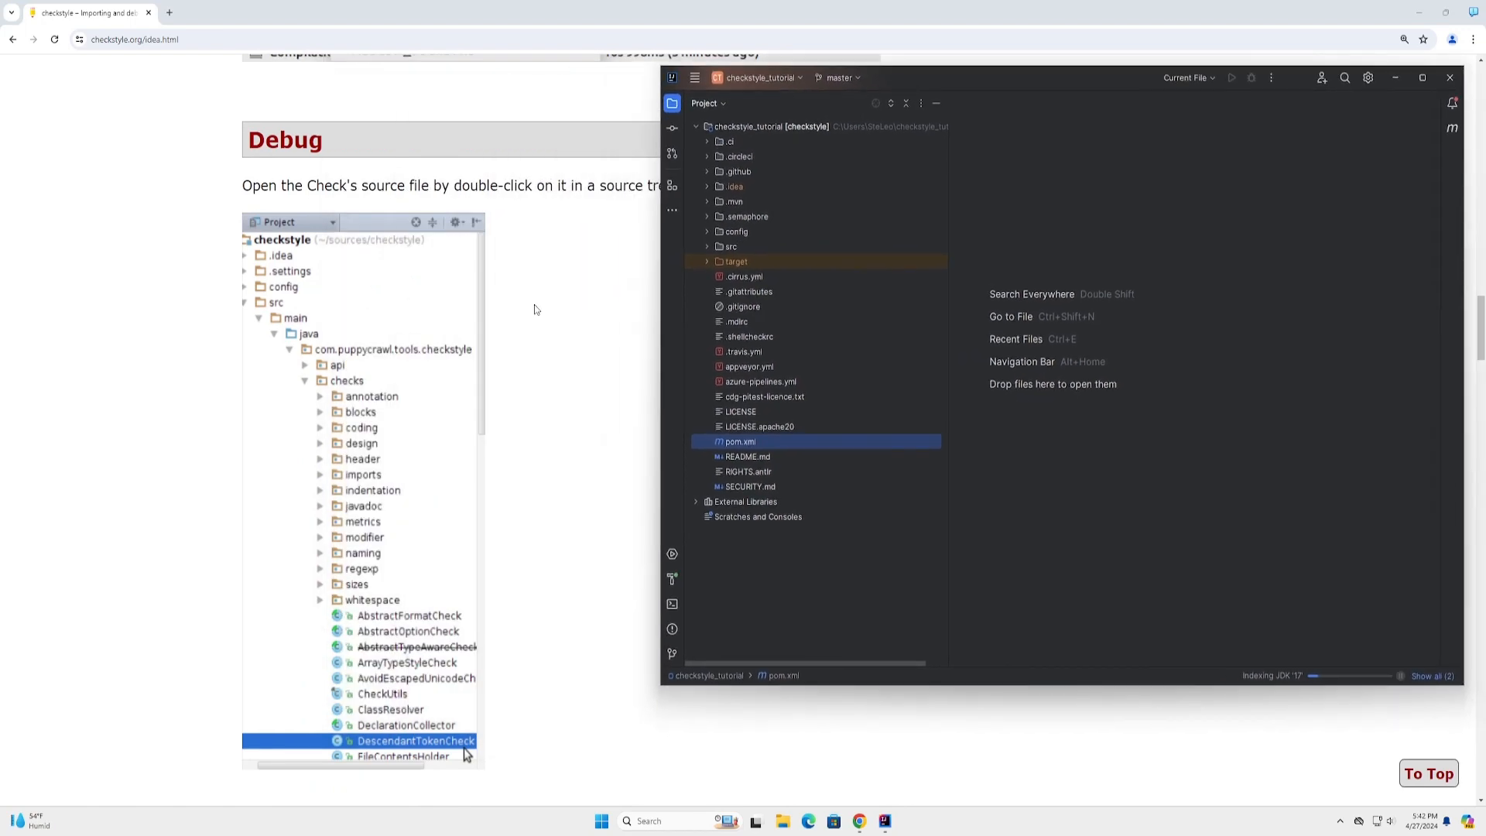
- Following the guide, run Maven's Generate Sources and Update Folders on pom.xml
{"action": "scroll", "coordinate": [534, 304], "scroll_direction": "up", "scroll_amount": 7}
{"action": "scroll", "coordinate": [489, 449], "scroll_direction": "up", "scroll_amount": 3}
{"action": "scroll", "coordinate": [495, 471], "scroll_direction": "down", "scroll_amount": 1}
{"action": "scroll", "coordinate": [496, 471], "scroll_direction": "up", "scroll_amount": 1}
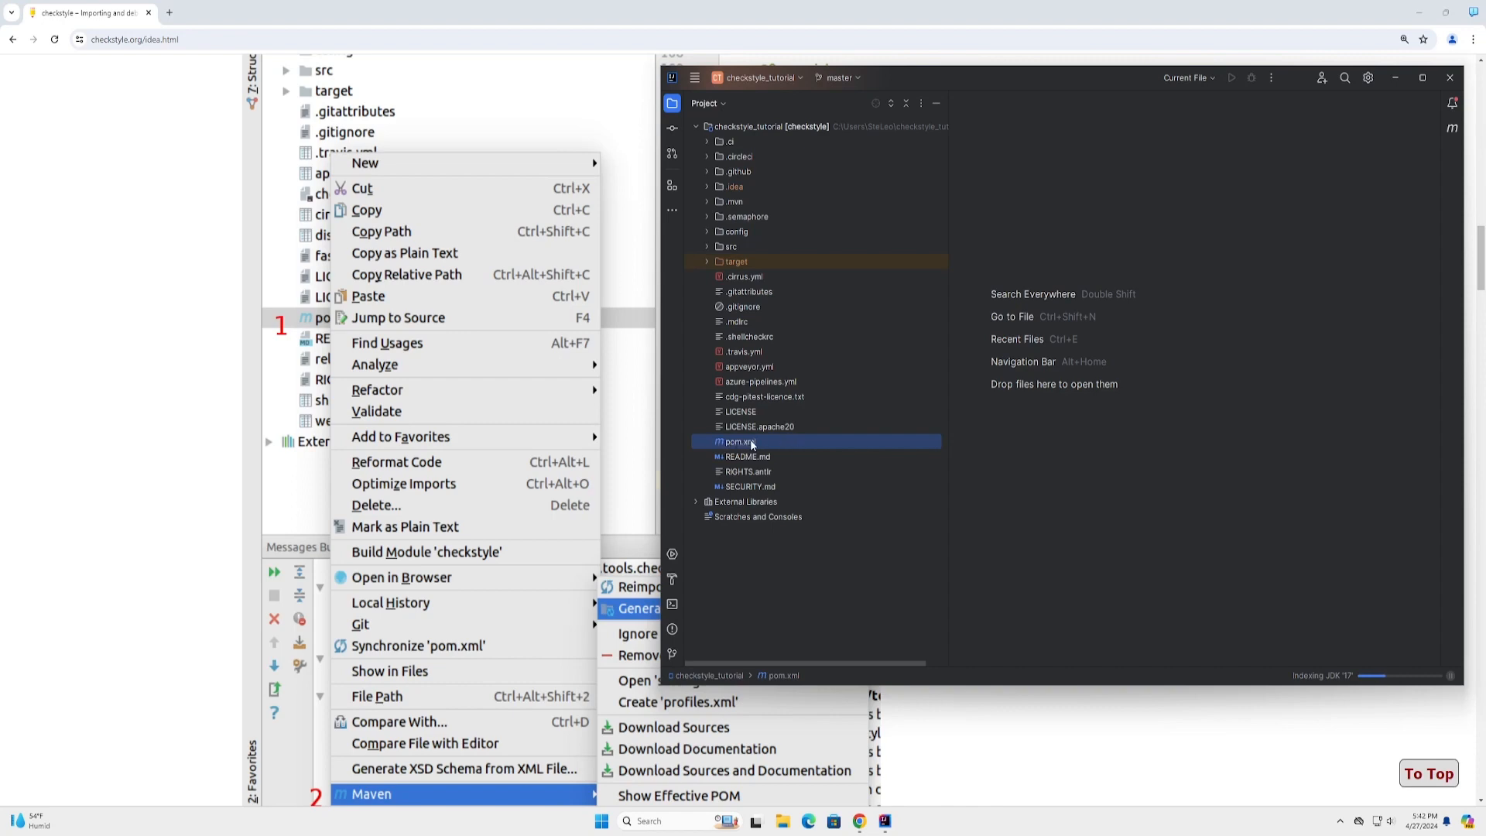
{"action": "right_click", "coordinate": [751, 444]}
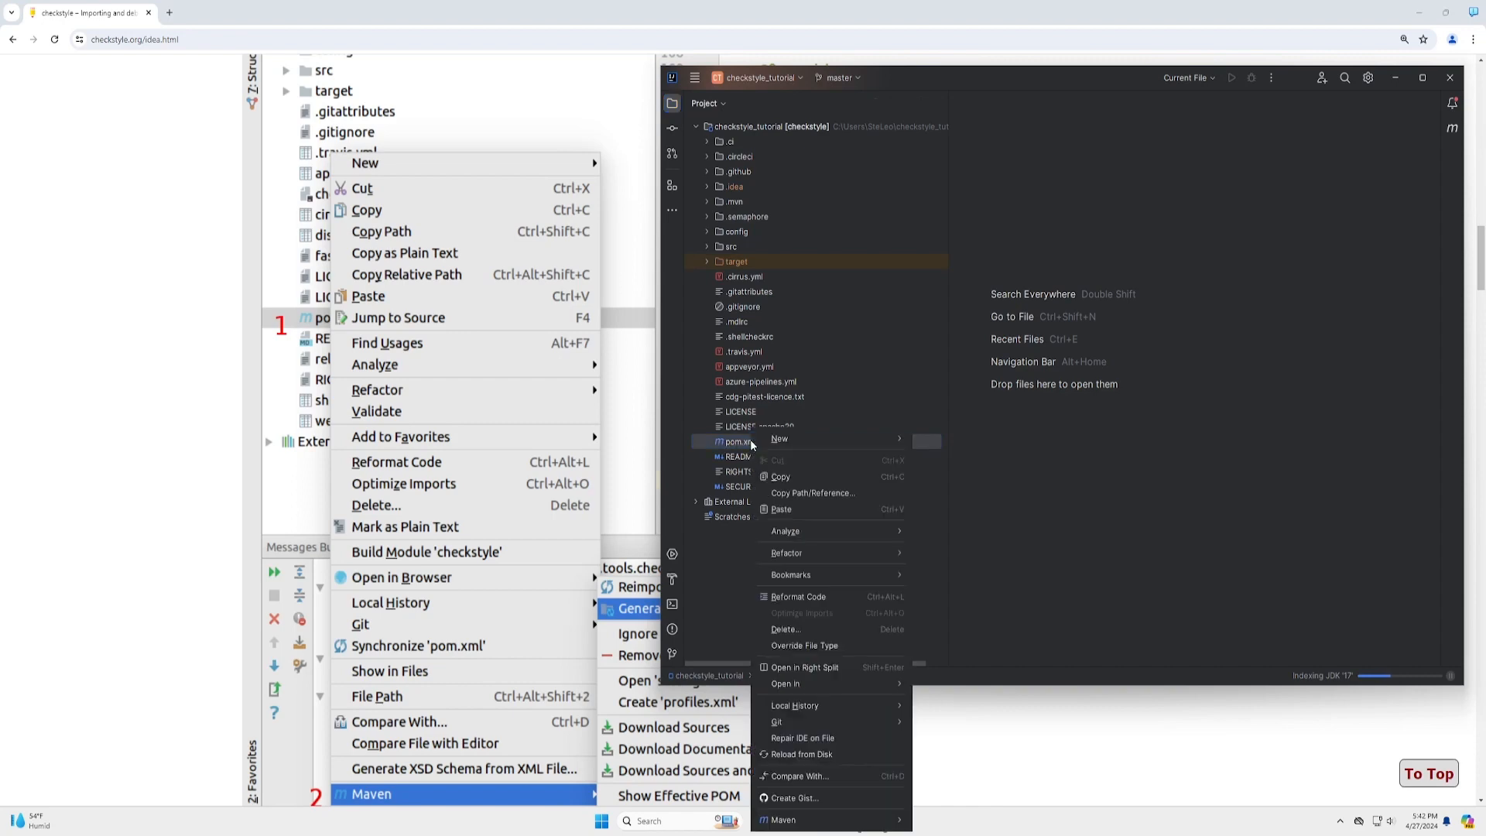
{"action": "mouse_move", "coordinate": [841, 829]}
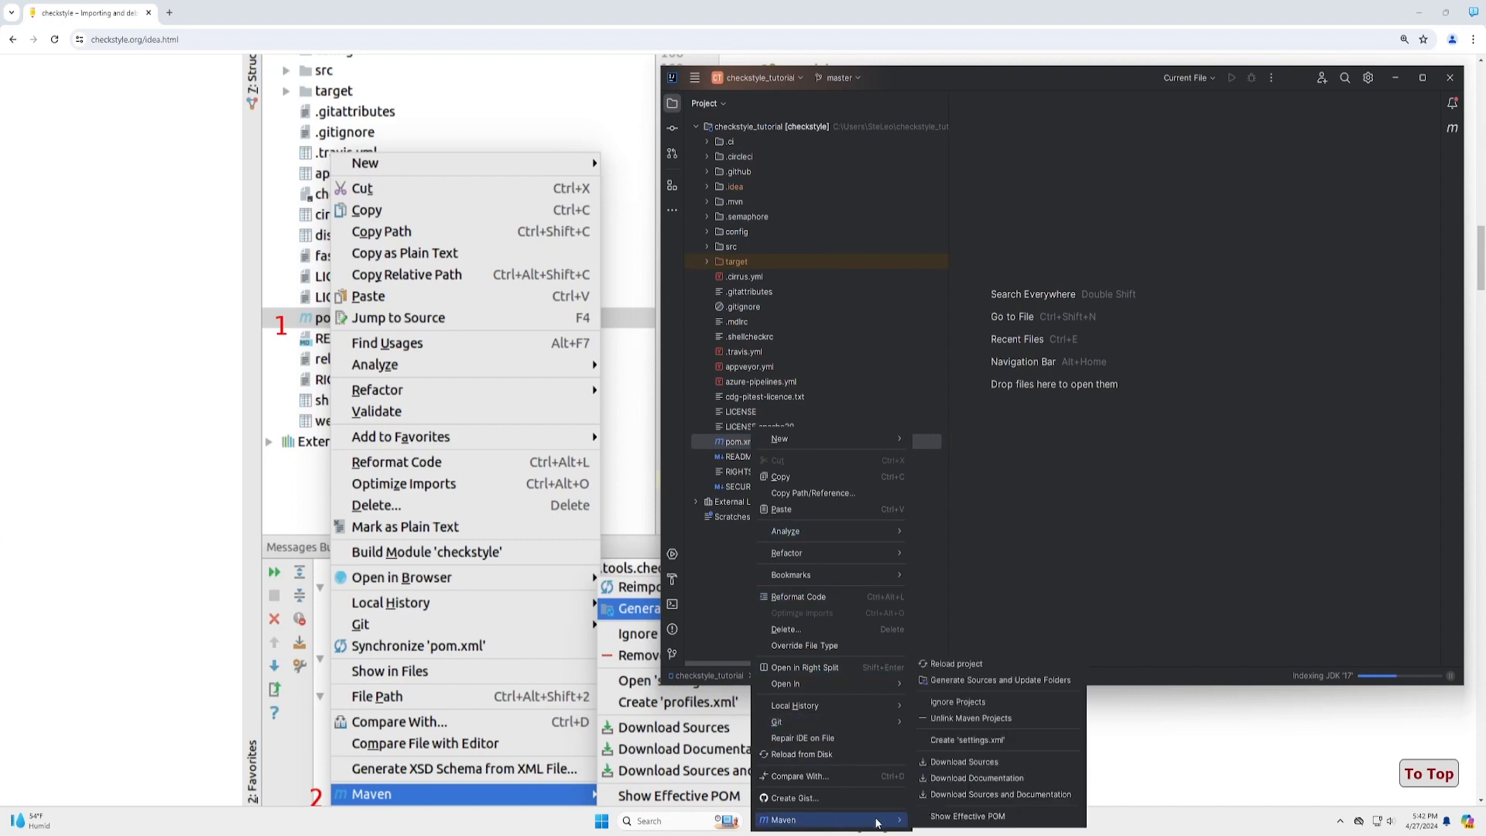
{"action": "left_click", "coordinate": [964, 681]}
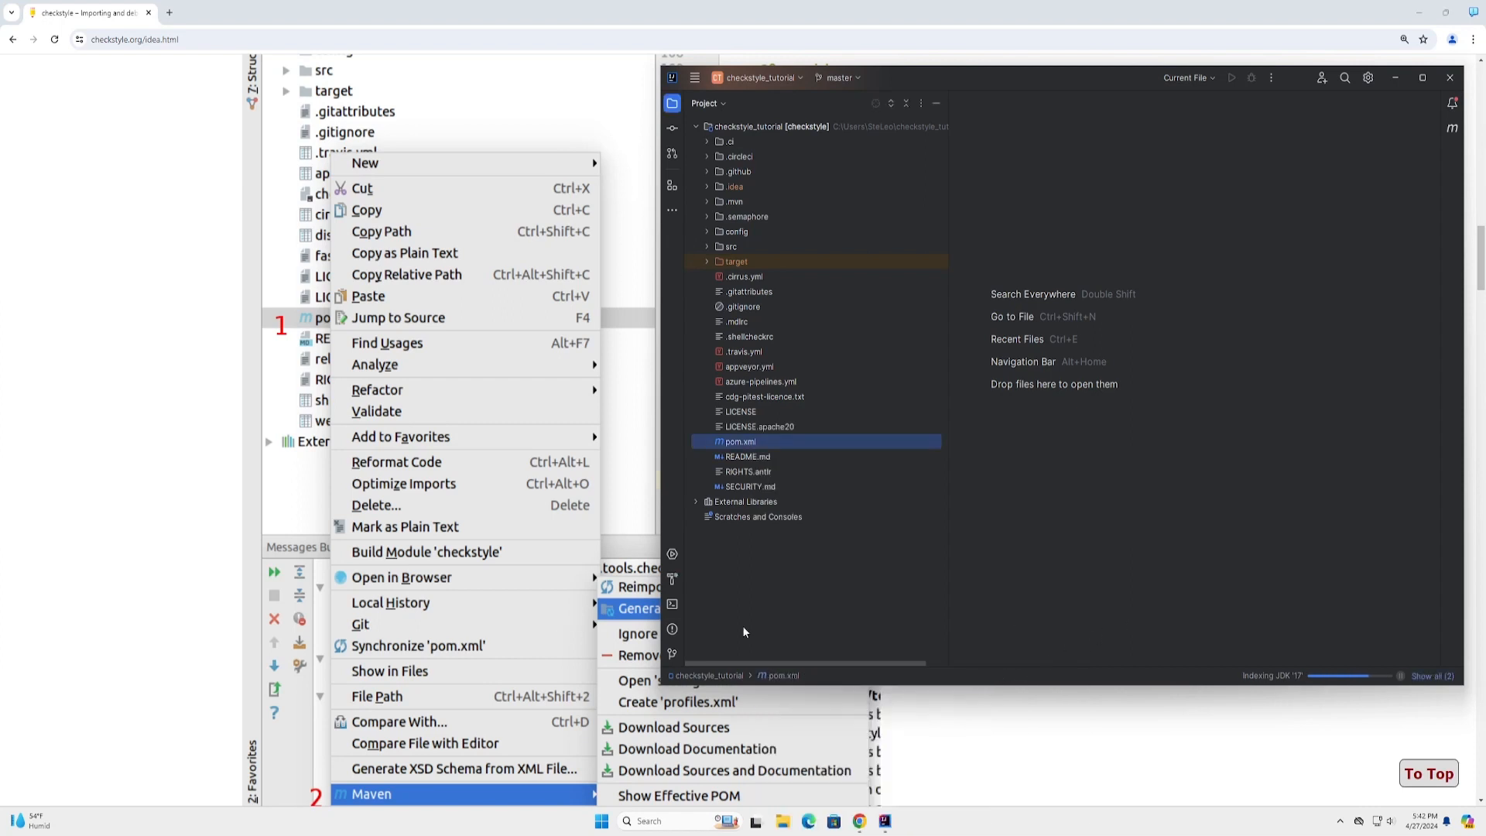
- Read through the guide's Debug section on breakpoints and running a check's test, up to Organize Imports
{"action": "scroll", "coordinate": [441, 602], "scroll_direction": "down", "scroll_amount": 15}
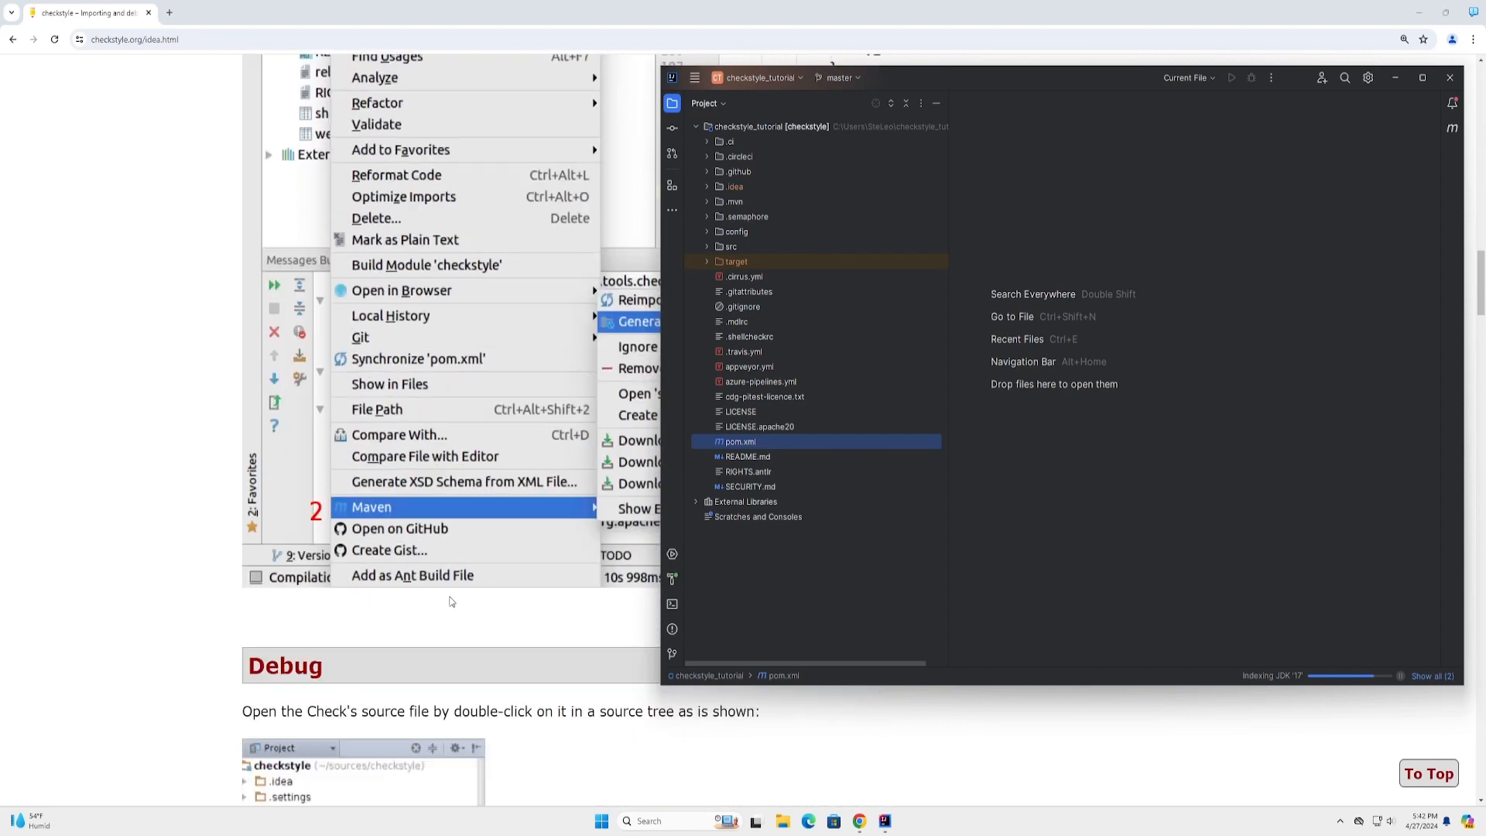
{"action": "scroll", "coordinate": [459, 602], "scroll_direction": "down", "scroll_amount": 3}
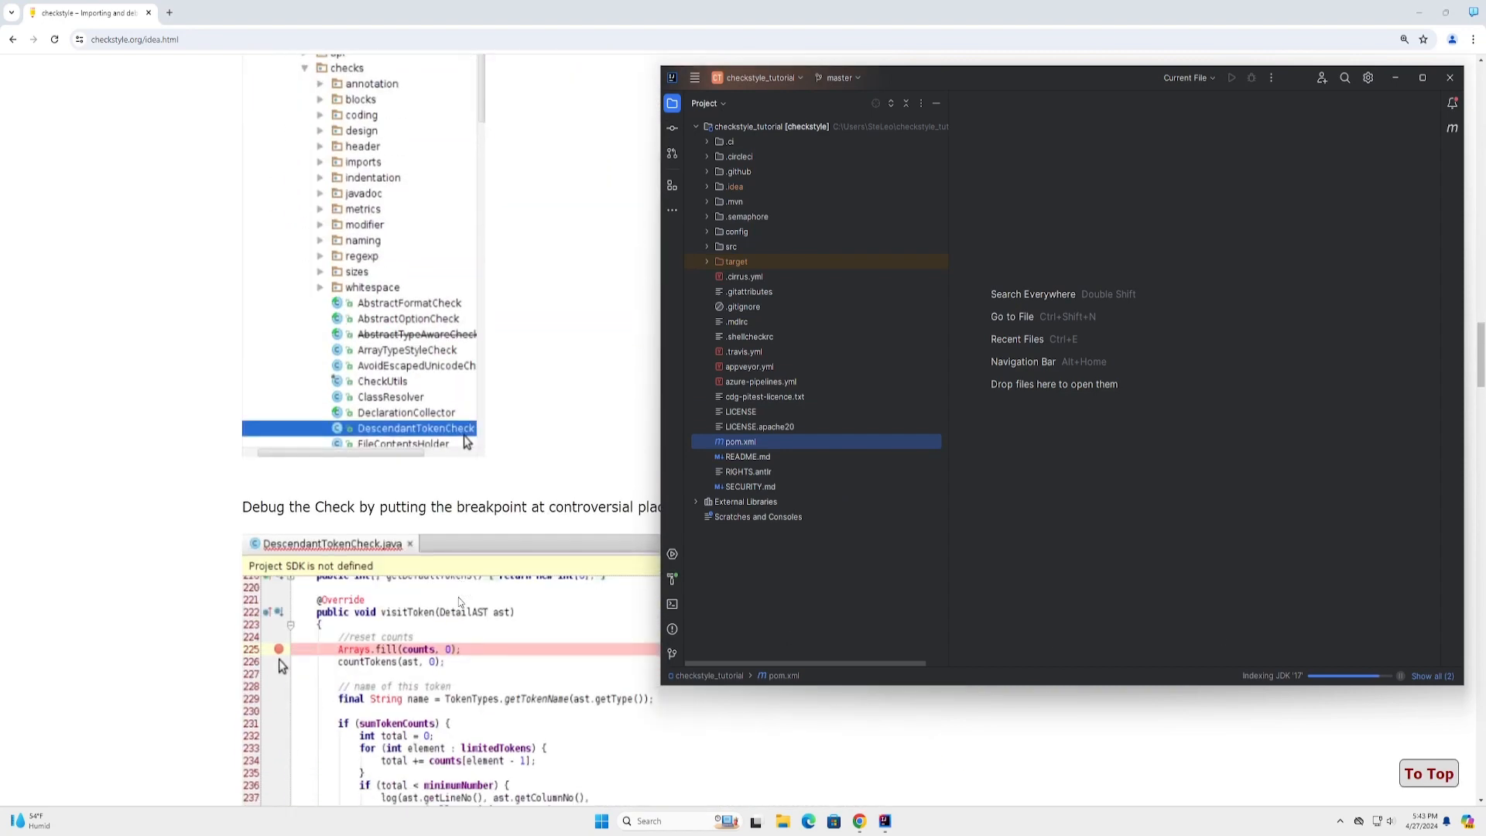
{"action": "scroll", "coordinate": [502, 584], "scroll_direction": "down", "scroll_amount": 8}
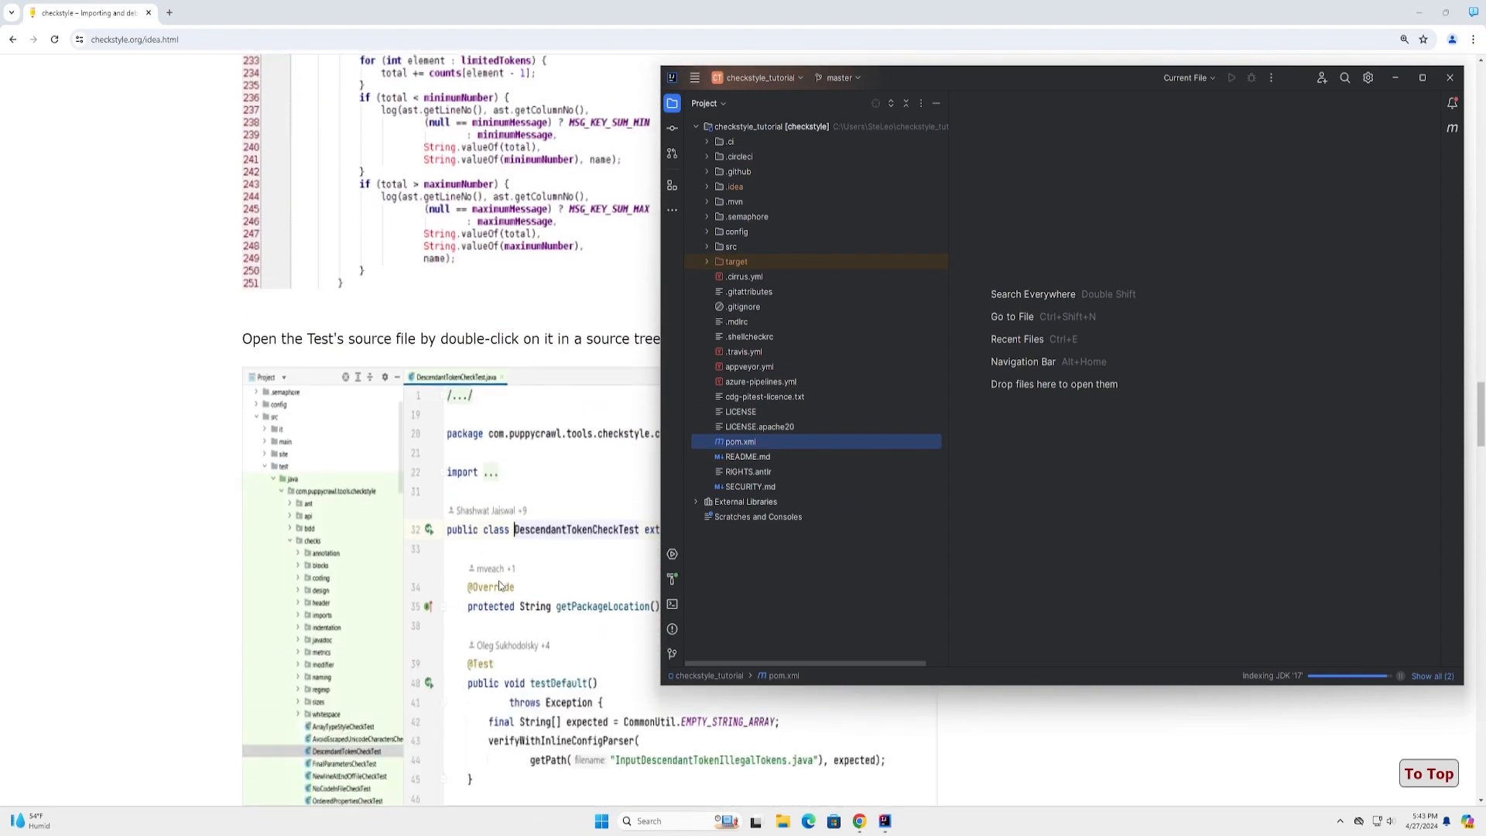
{"action": "scroll", "coordinate": [387, 465], "scroll_direction": "up", "scroll_amount": 7}
{"action": "scroll", "coordinate": [302, 316], "scroll_direction": "down", "scroll_amount": 1}
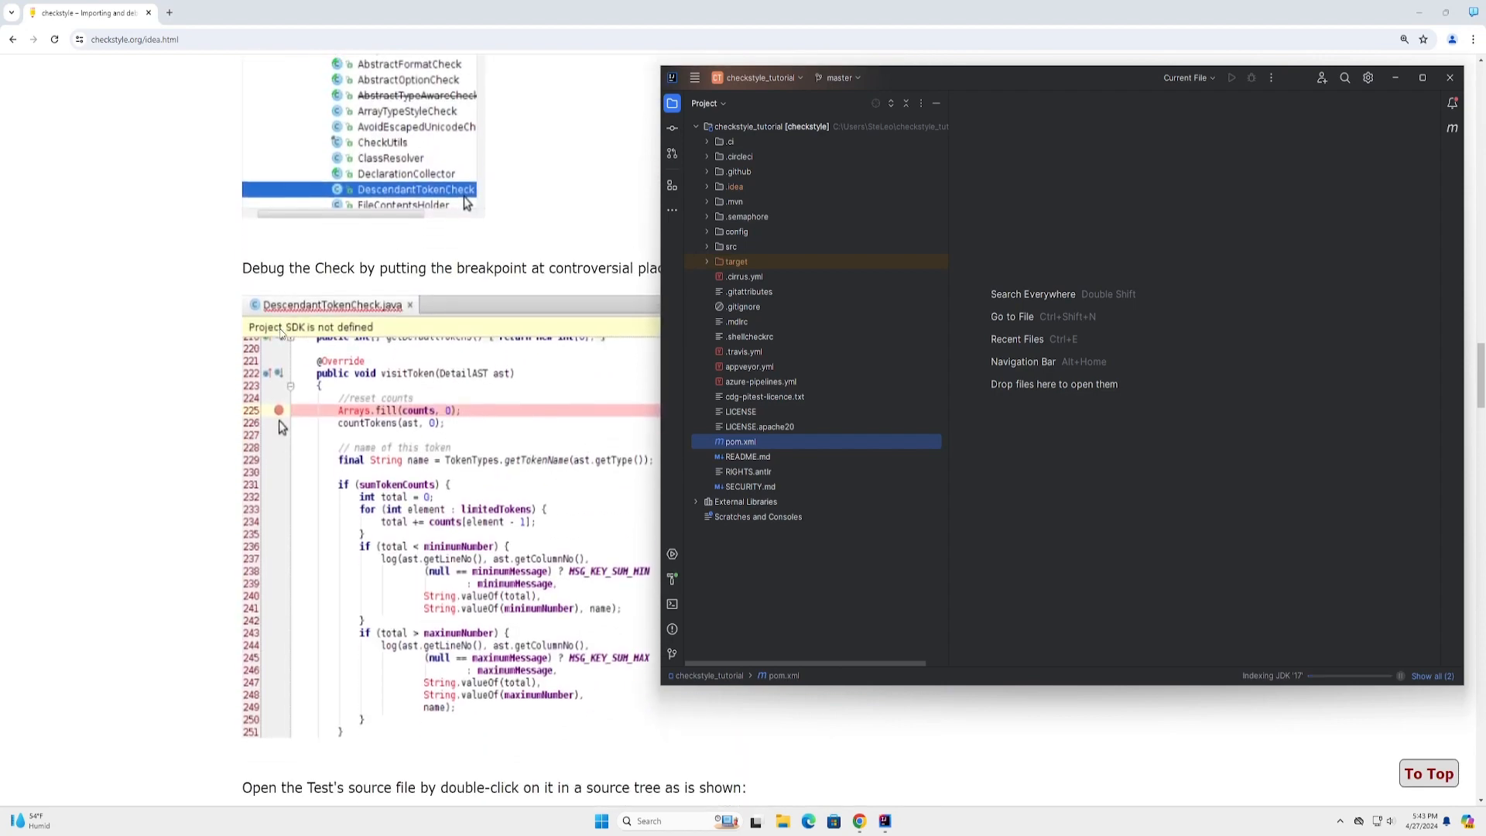
{"action": "scroll", "coordinate": [356, 344], "scroll_direction": "down", "scroll_amount": 12}
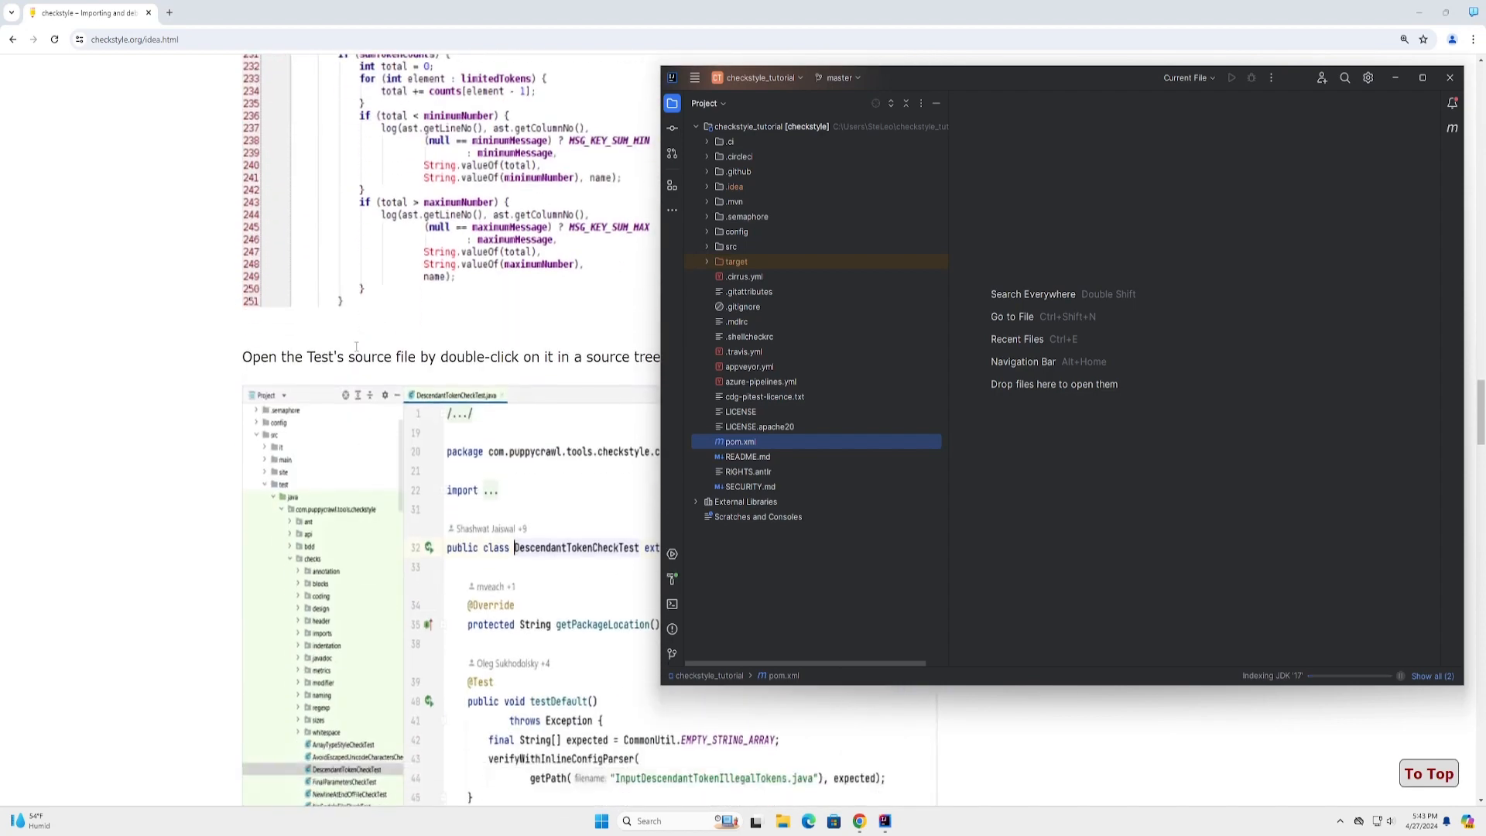
{"action": "scroll", "coordinate": [364, 376], "scroll_direction": "down", "scroll_amount": 10}
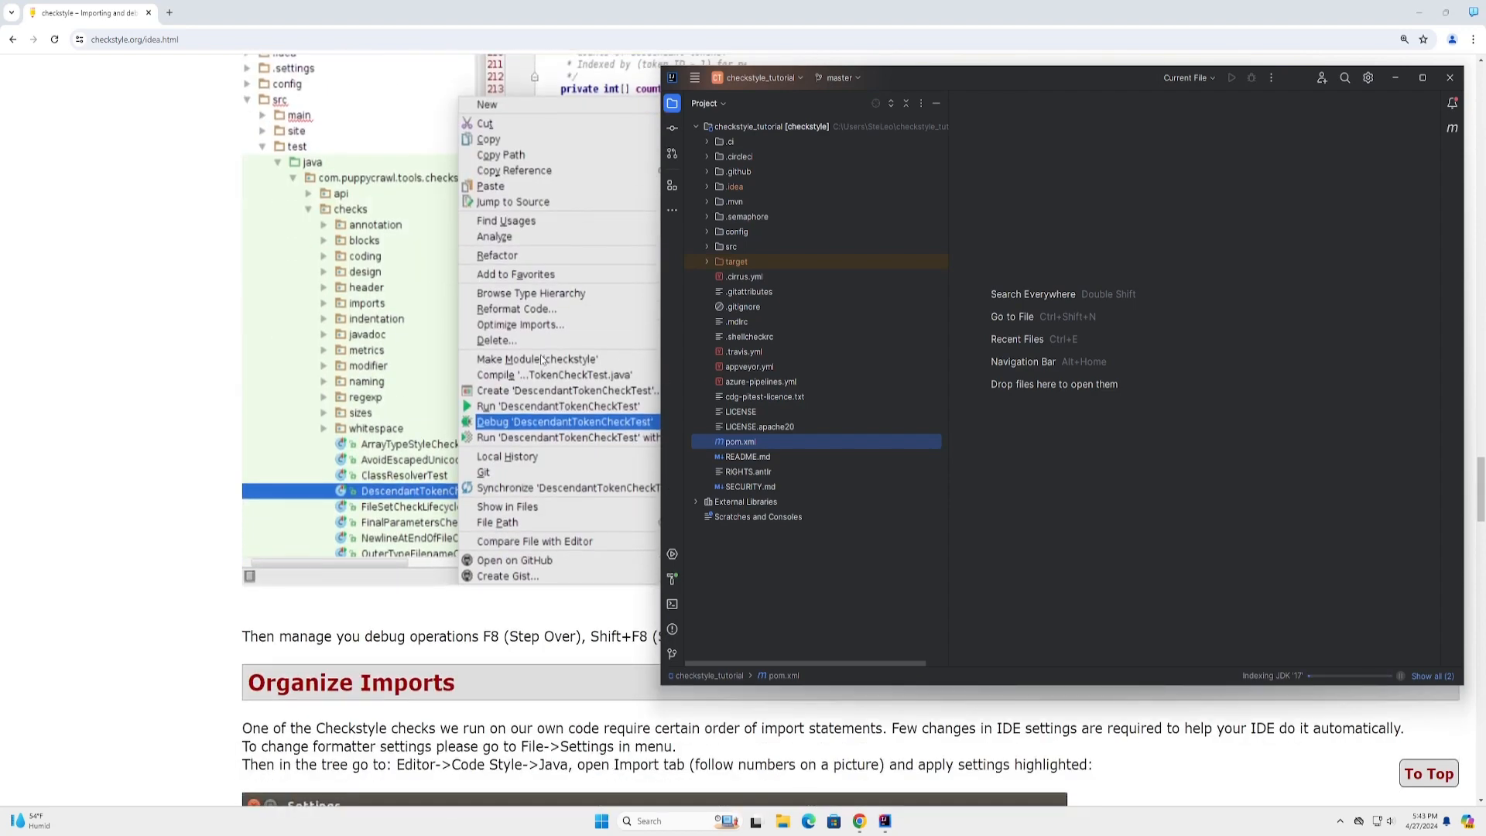
{"action": "scroll", "coordinate": [451, 561], "scroll_direction": "down", "scroll_amount": 1}
{"action": "scroll", "coordinate": [453, 565], "scroll_direction": "down", "scroll_amount": 5}
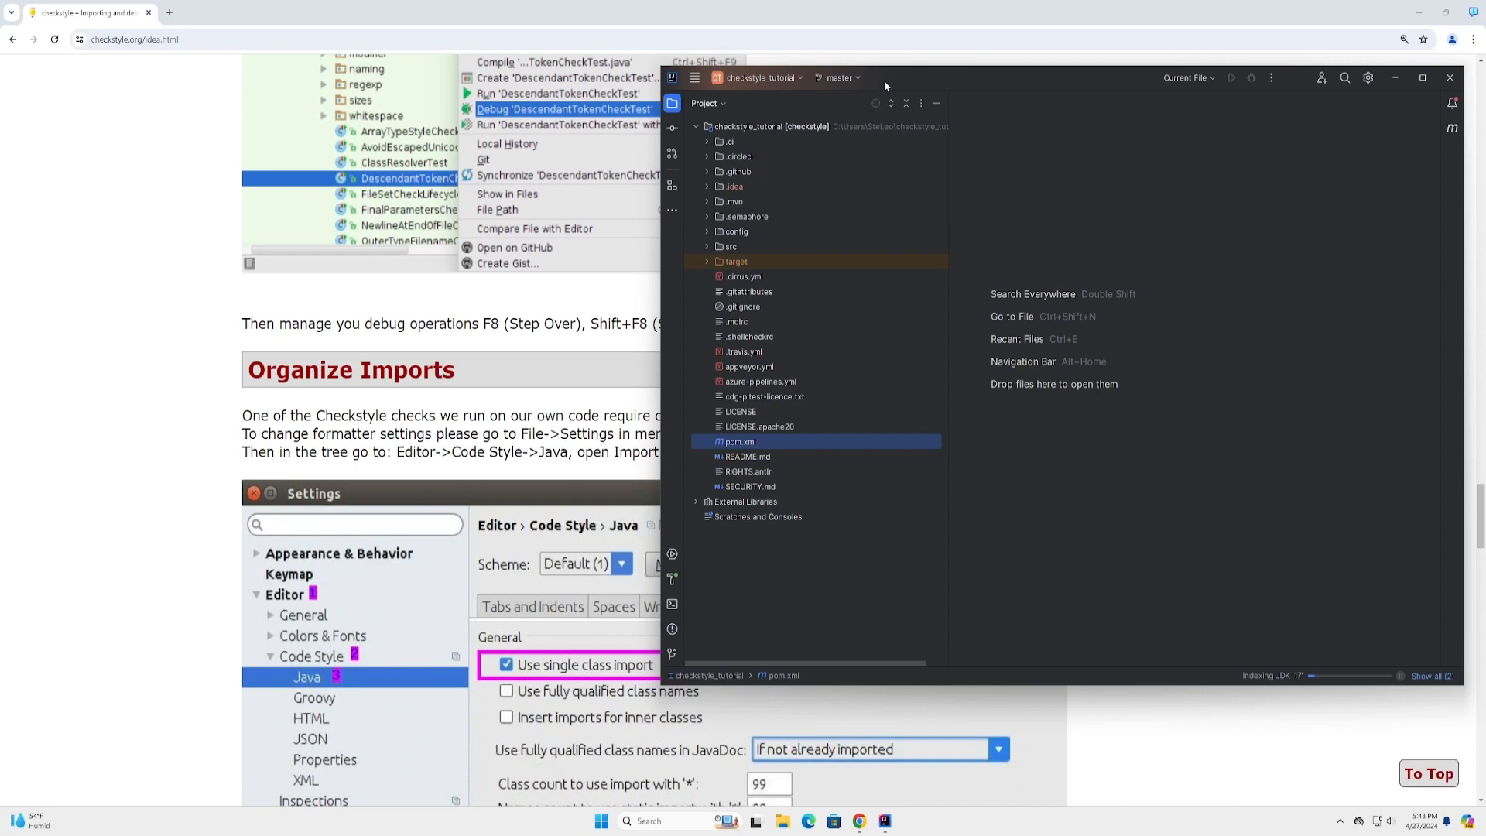
- Move the project window off the guide's Organize Imports section and review its highlighted Java import settings
{"action": "left_click_drag", "start_coordinate": [884, 80], "coordinate": [1150, 200]}
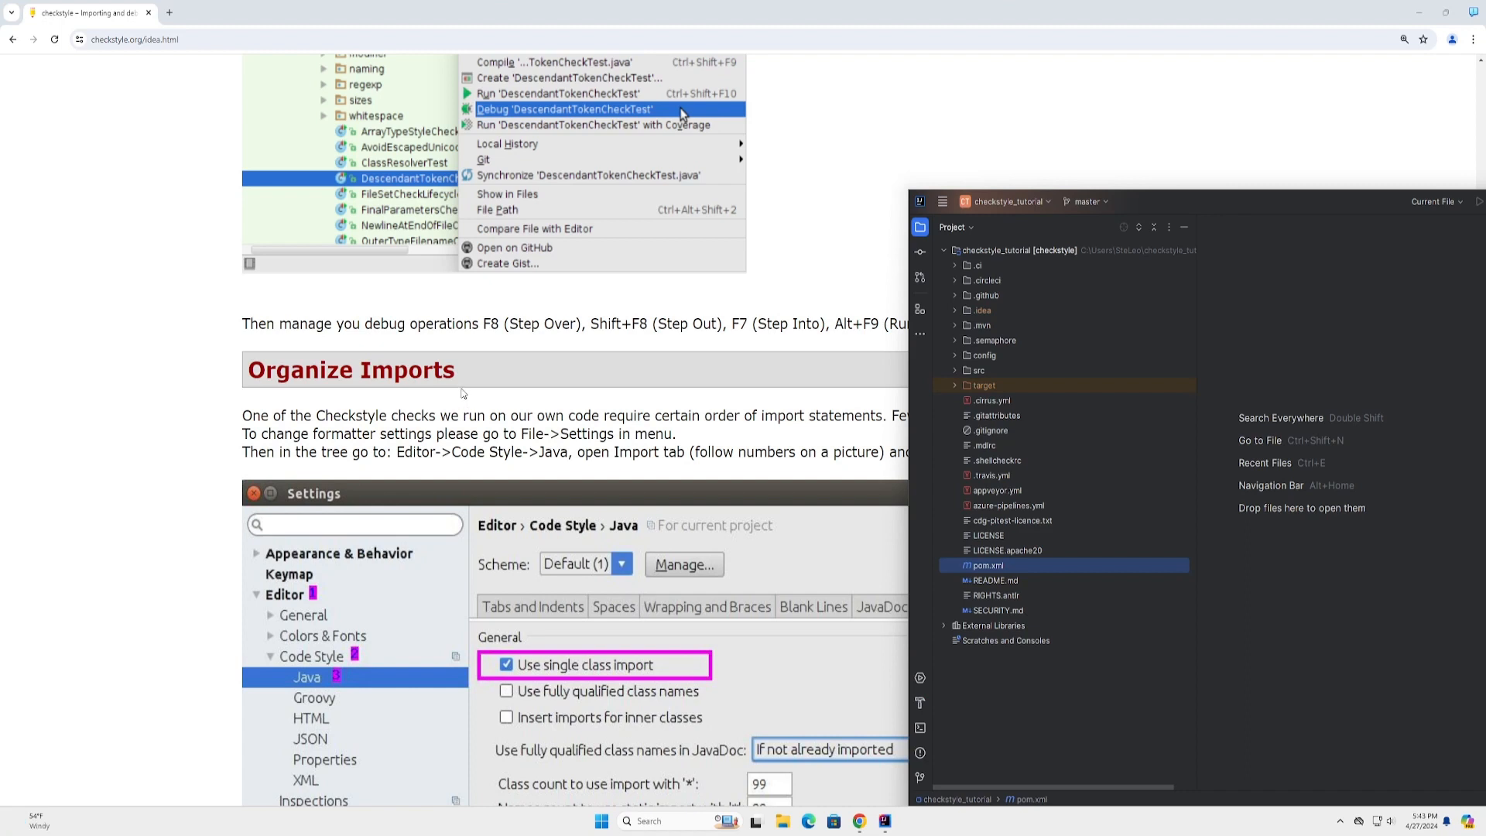
{"action": "scroll", "coordinate": [520, 467], "scroll_direction": "down", "scroll_amount": 3}
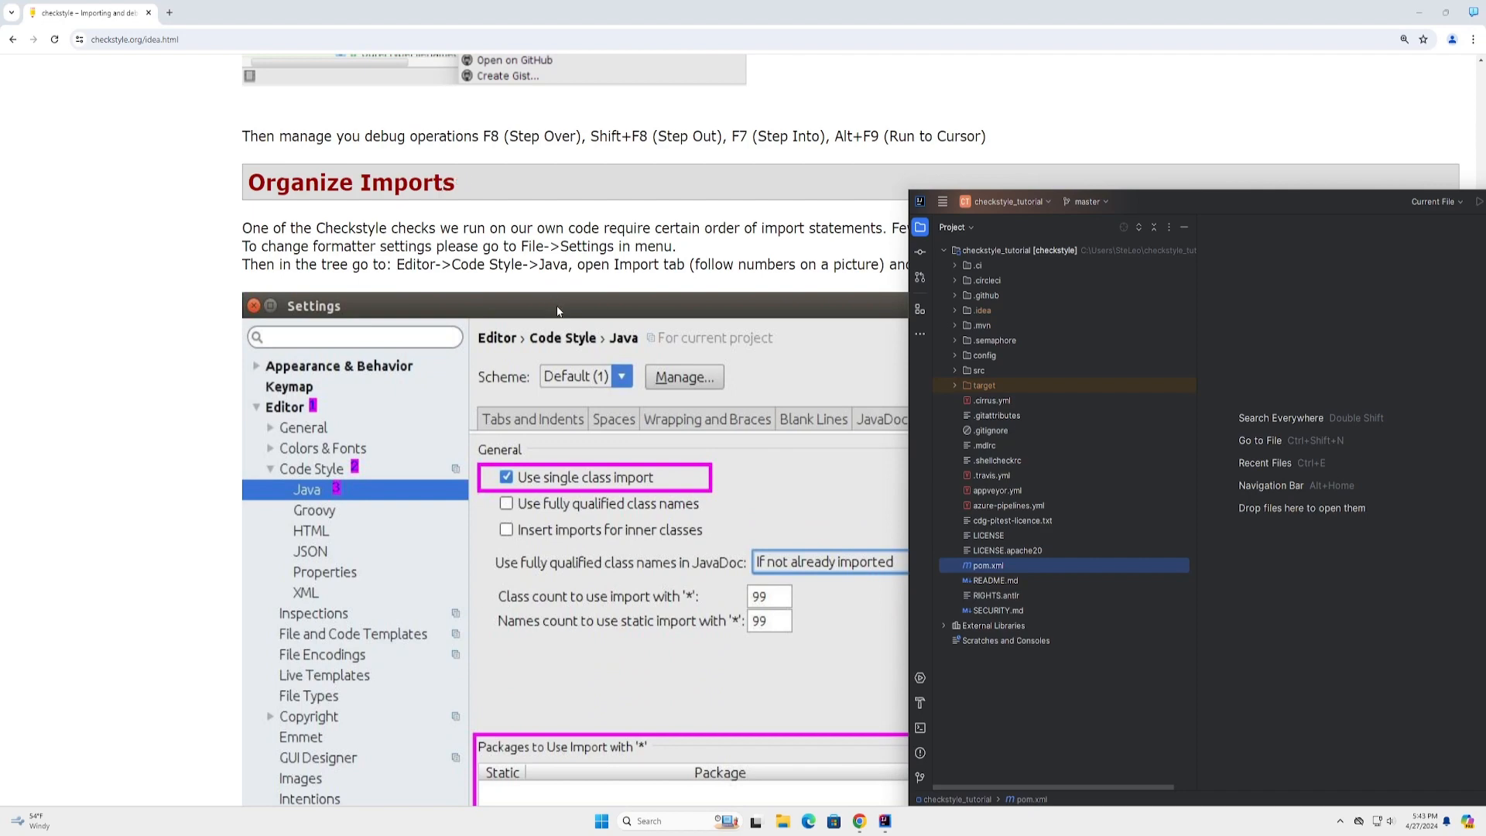
{"action": "scroll", "coordinate": [594, 401], "scroll_direction": "down", "scroll_amount": 3}
{"action": "scroll", "coordinate": [596, 406], "scroll_direction": "down", "scroll_amount": 4}
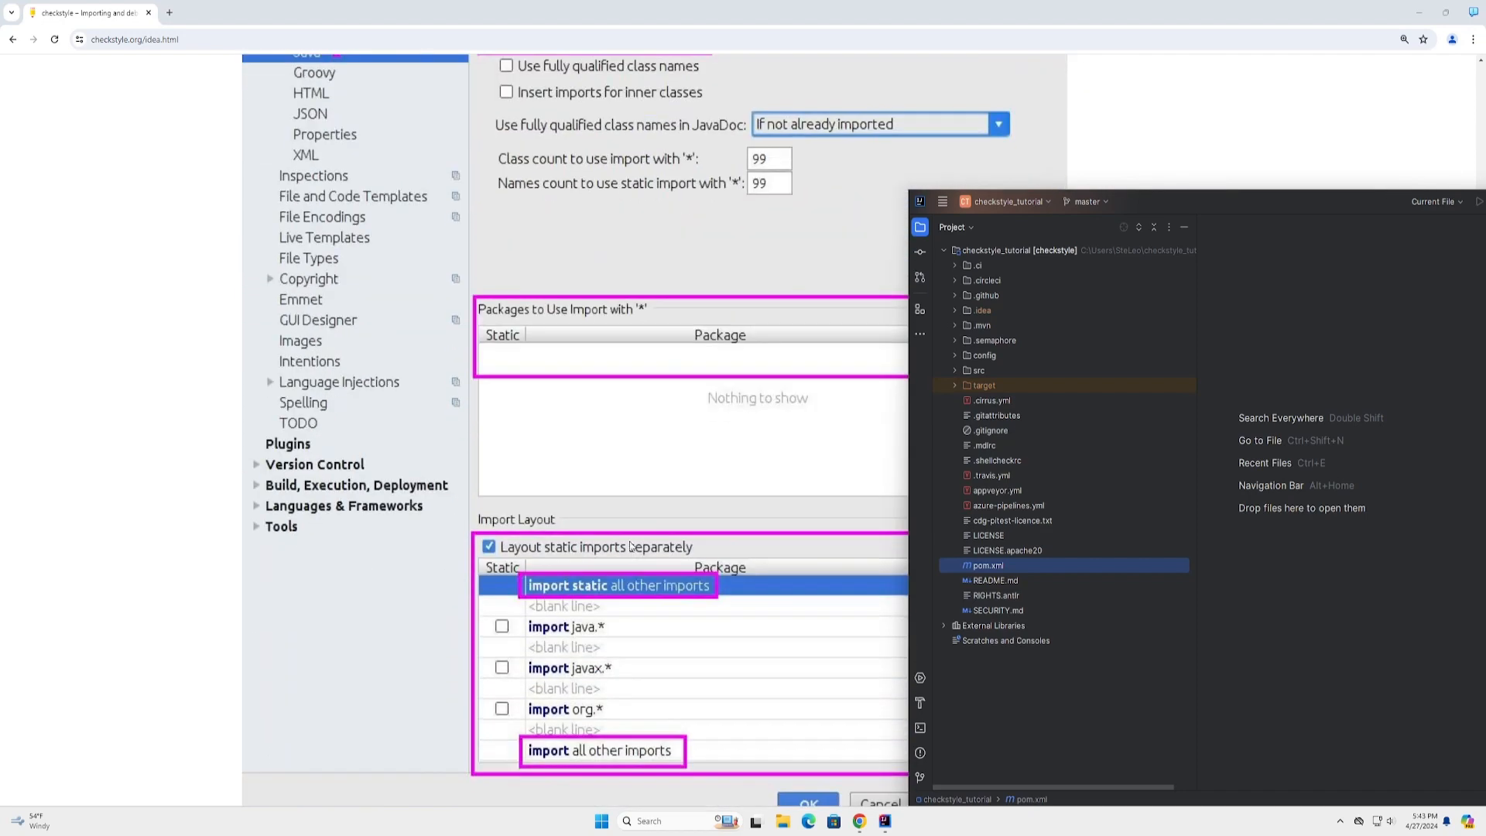
{"action": "scroll", "coordinate": [835, 384], "scroll_direction": "up", "scroll_amount": 5}
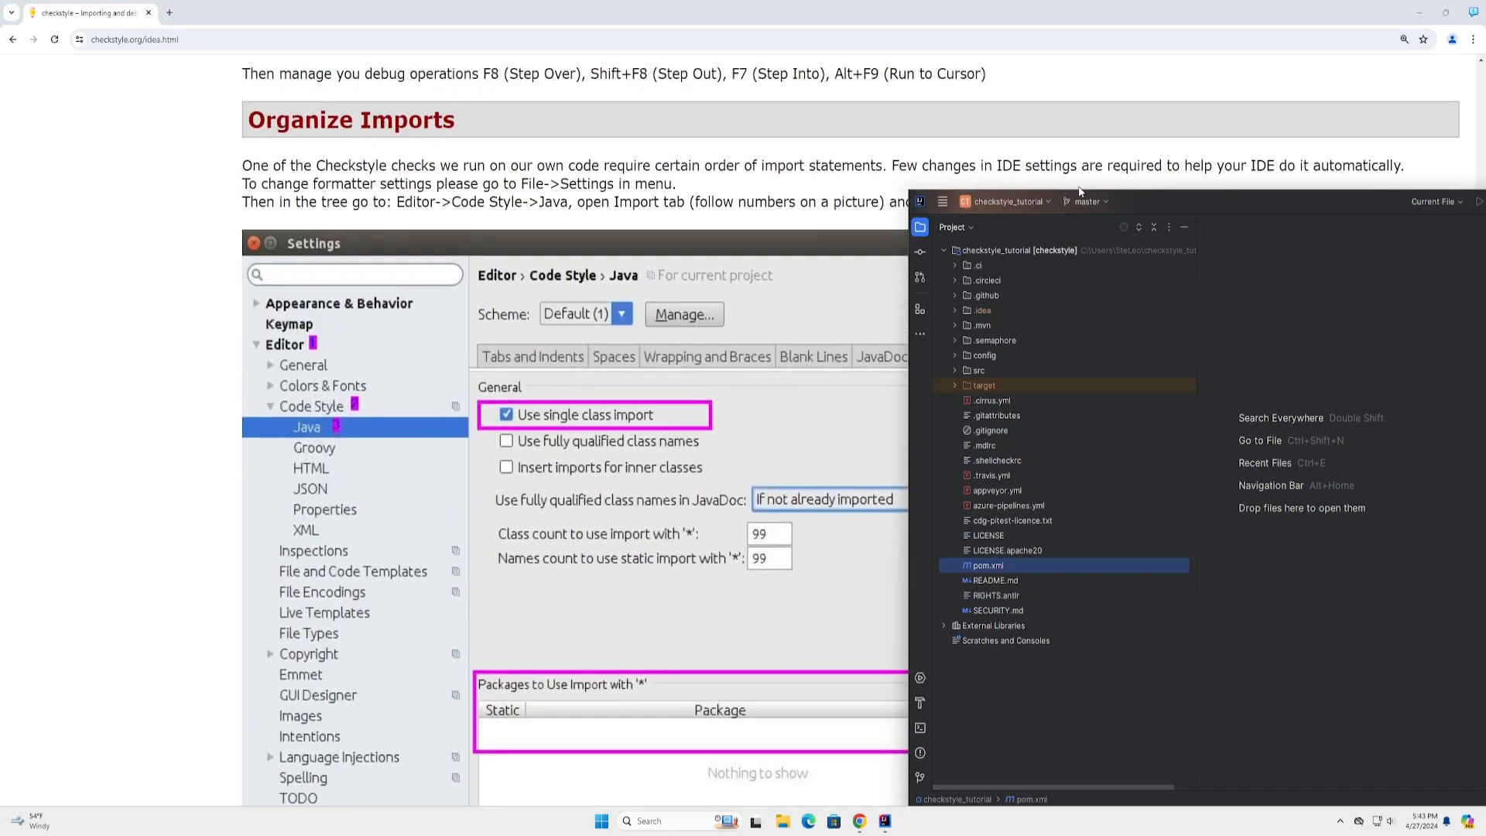
{"action": "left_click", "coordinate": [941, 203]}
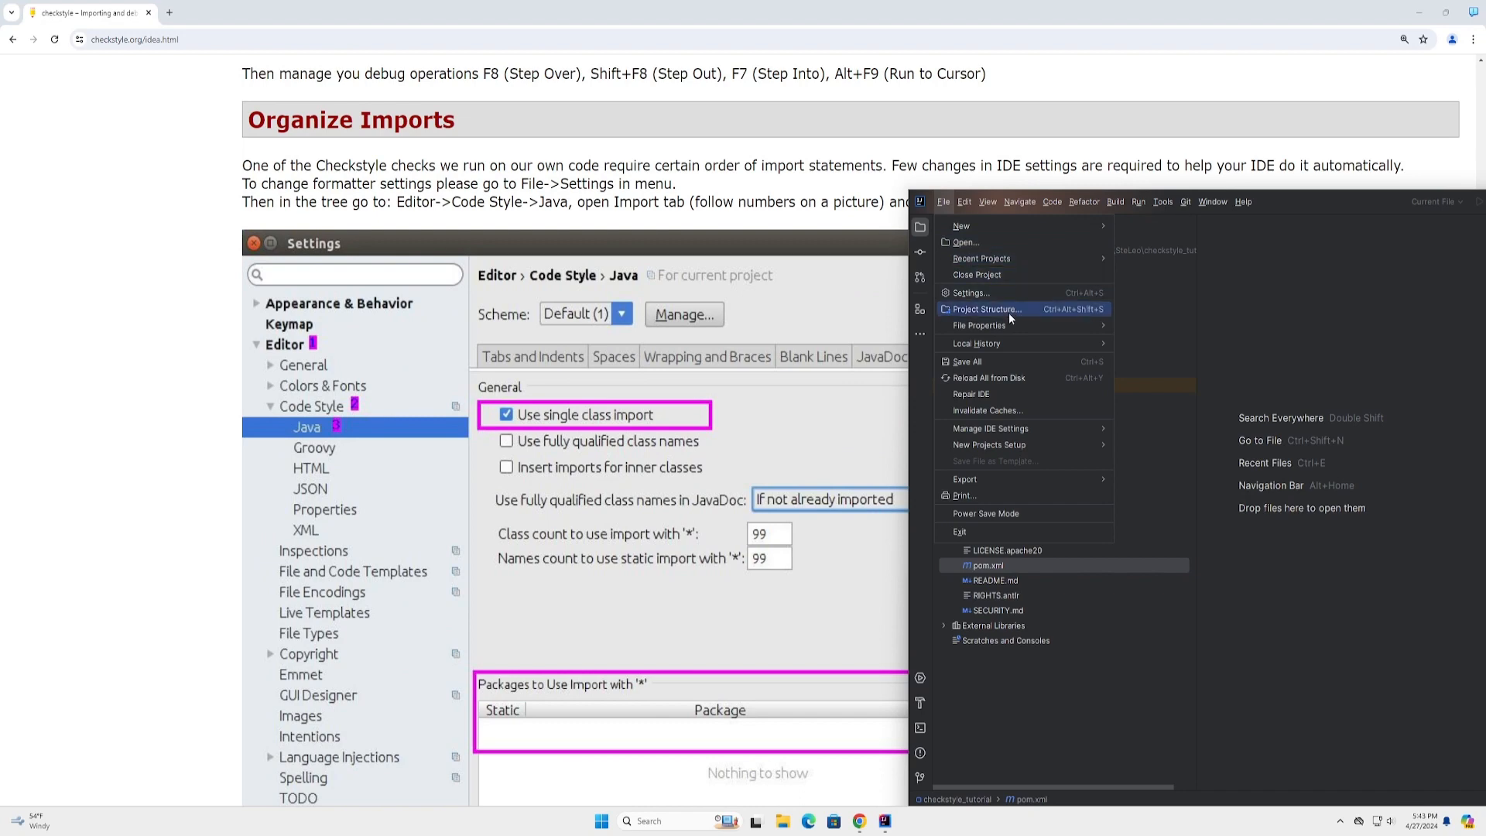
{"action": "left_click", "coordinate": [943, 202]}
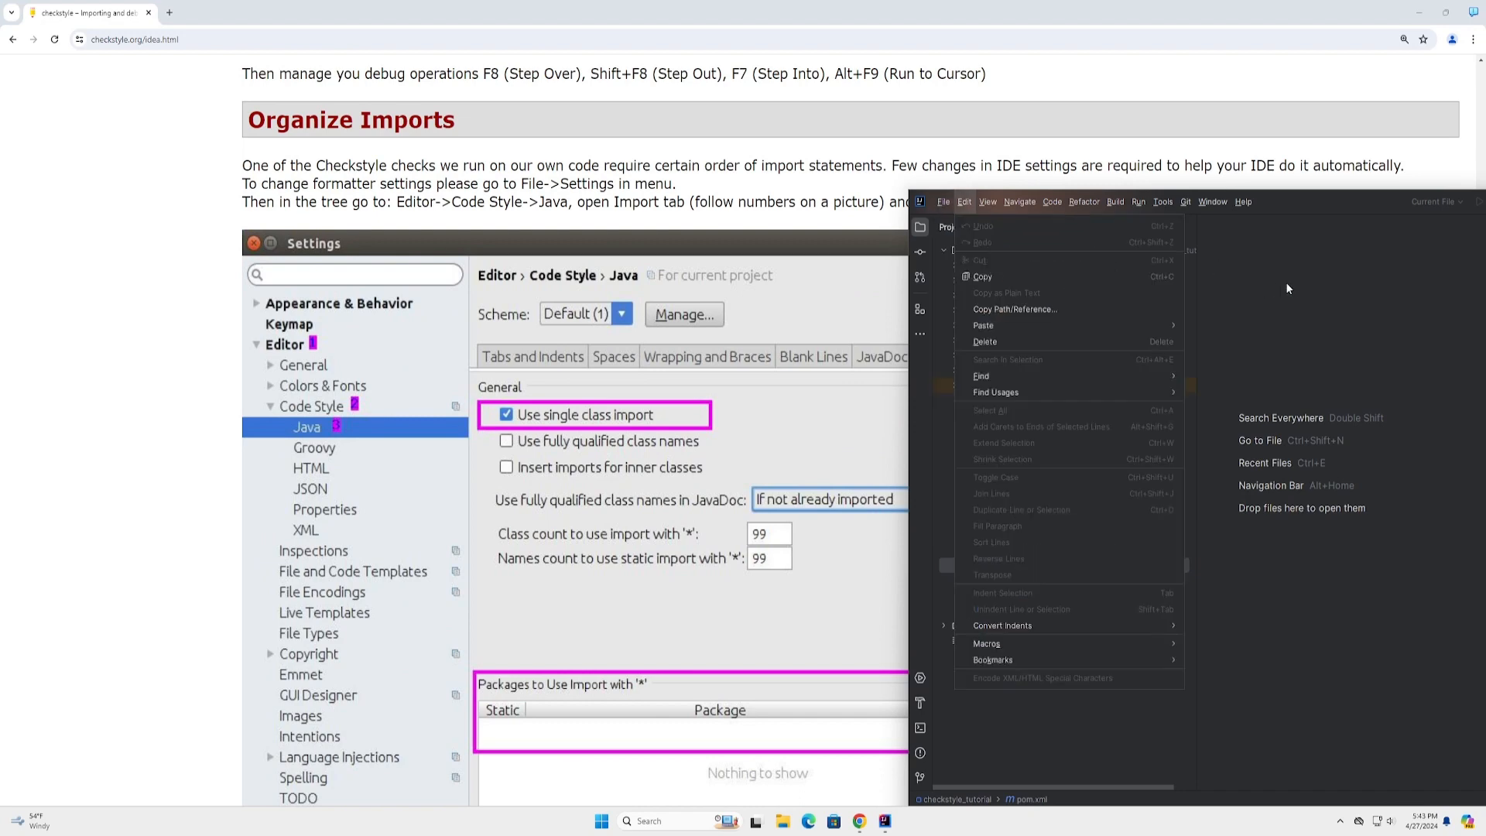
{"action": "left_click", "coordinate": [943, 203]}
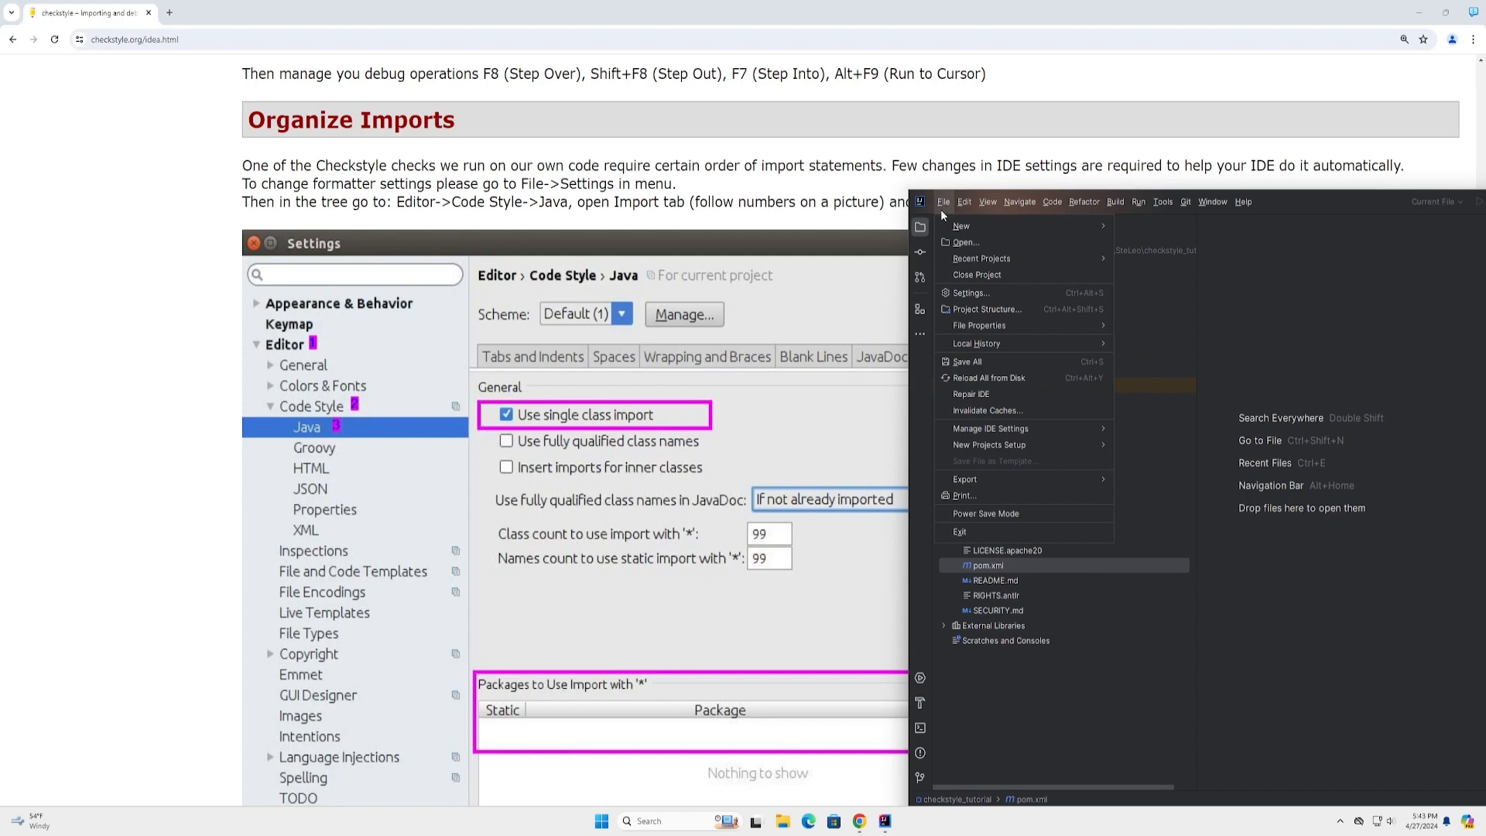
{"action": "left_click", "coordinate": [984, 296]}
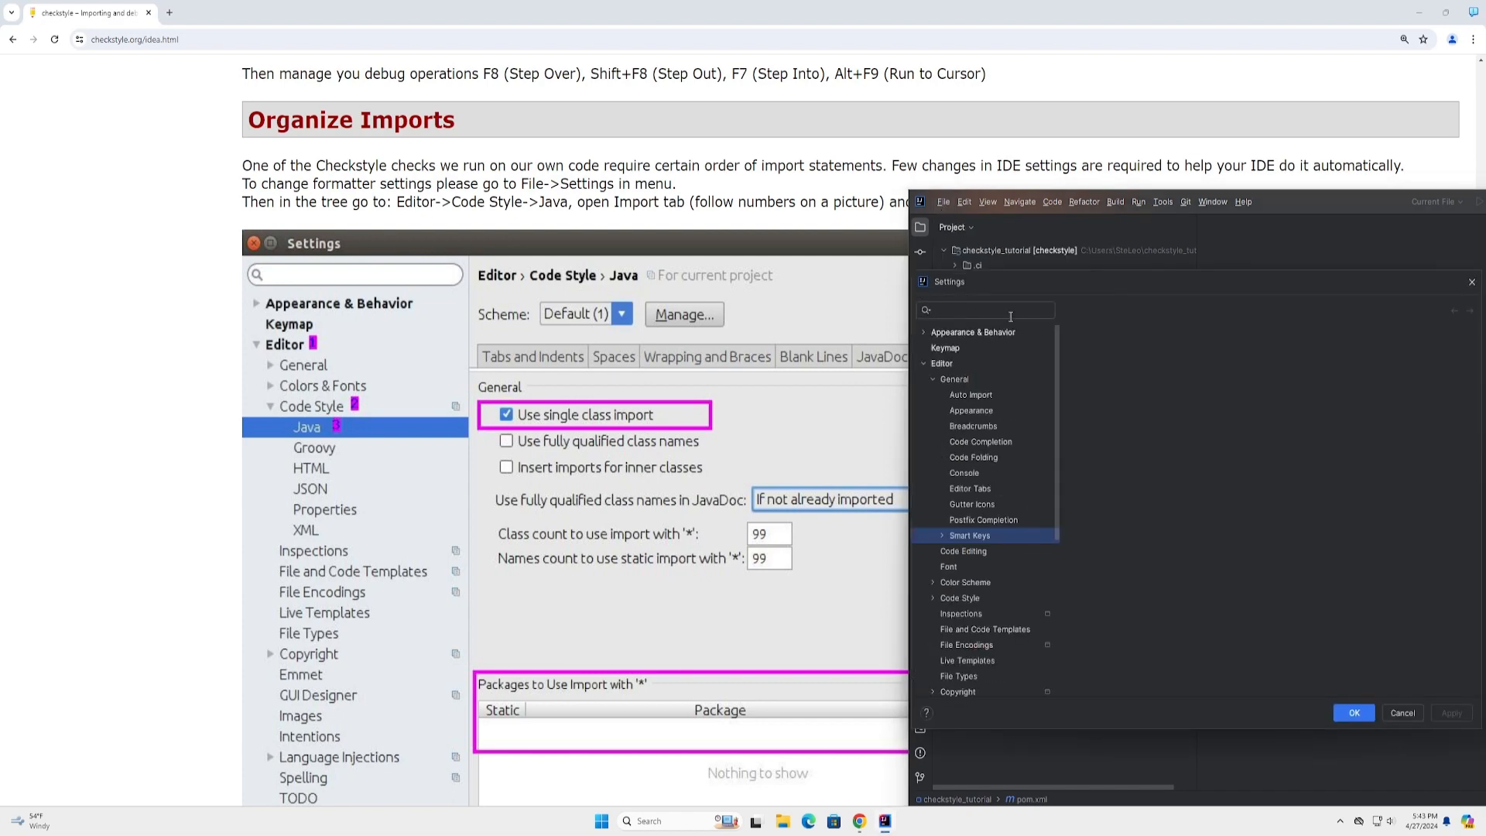
{"action": "scroll", "coordinate": [316, 403], "scroll_direction": "down", "scroll_amount": 1}
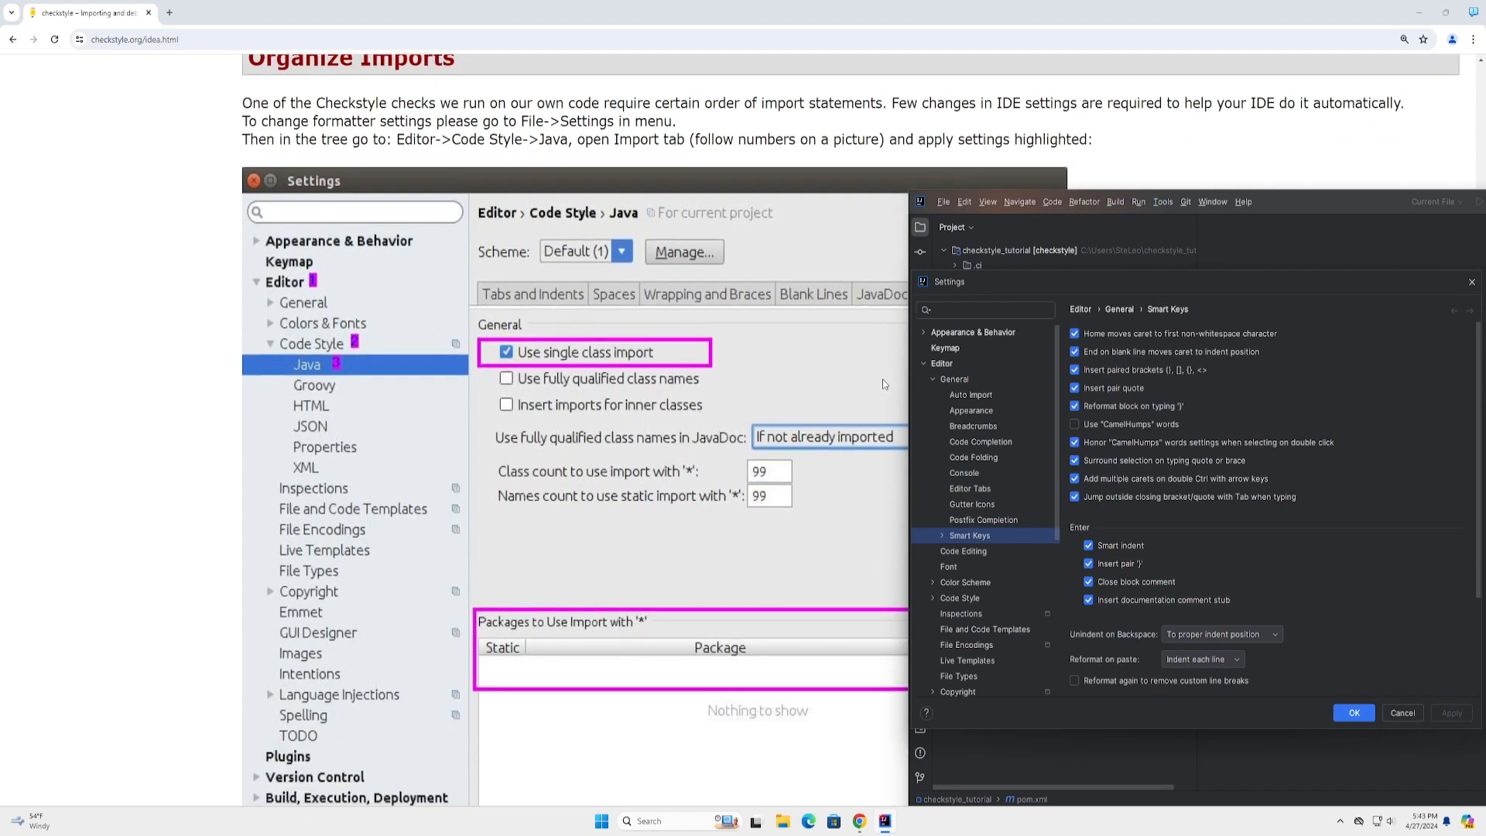
{"action": "left_click", "coordinate": [940, 363]}
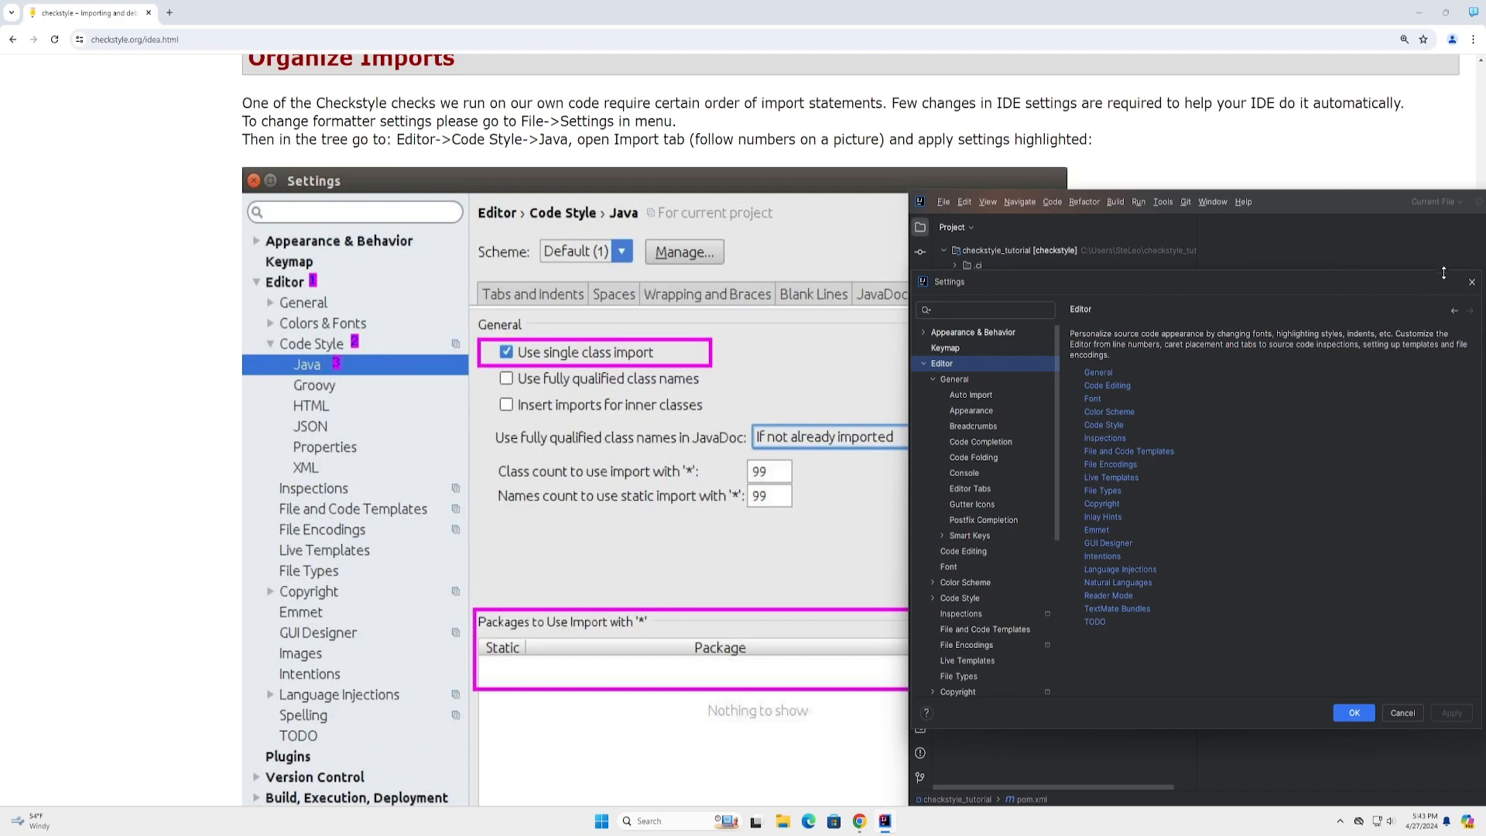
{"action": "left_click", "coordinate": [1472, 282]}
- Enlarge the checkstyle_tutorial project window and move it off the guide's Organize Imports instructions
{"action": "left_click_drag", "start_coordinate": [1271, 202], "coordinate": [889, 170]}
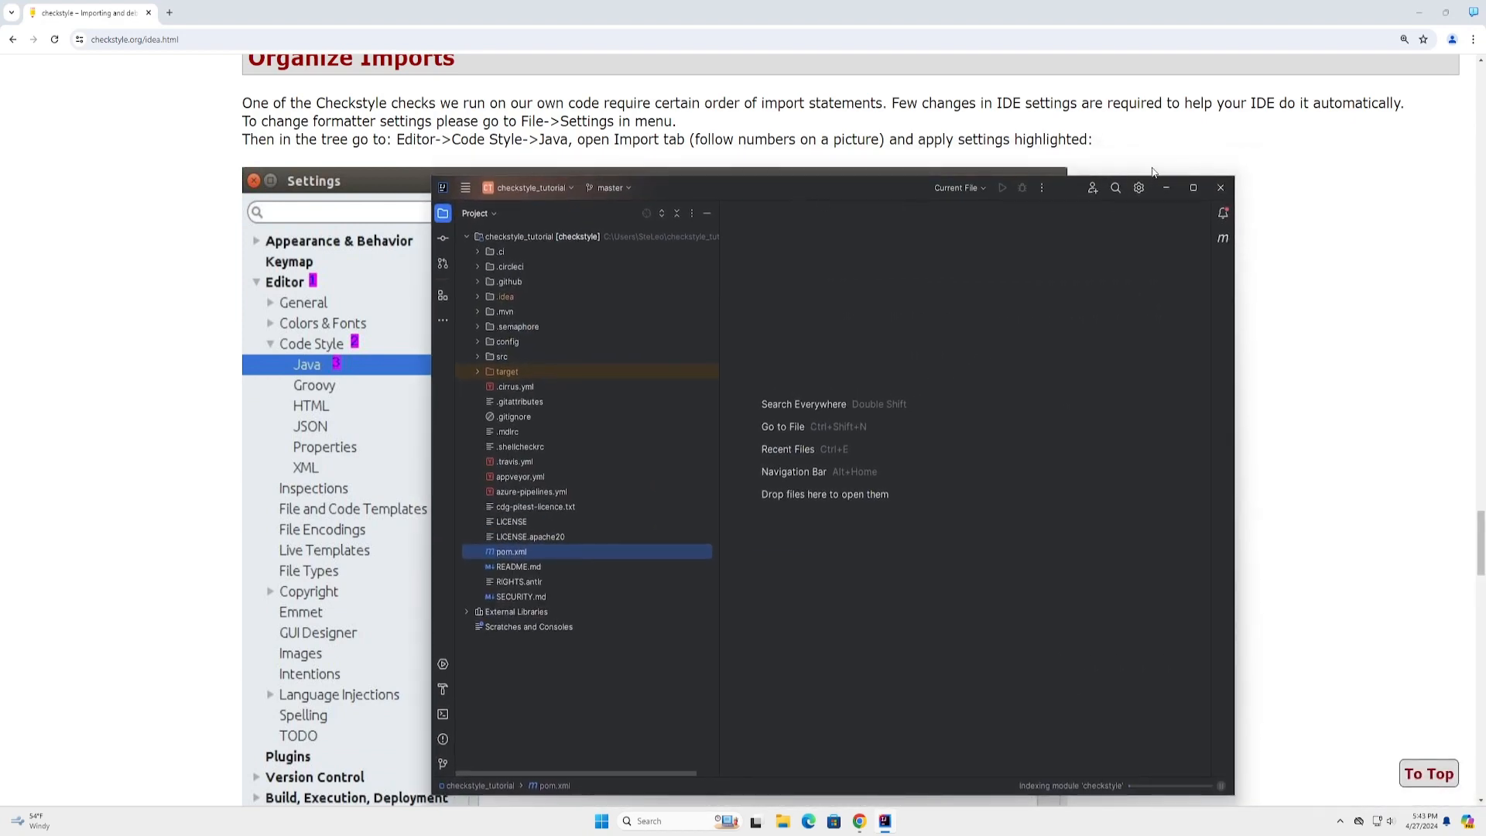
{"action": "left_click_drag", "start_coordinate": [1235, 178], "coordinate": [1424, 99]}
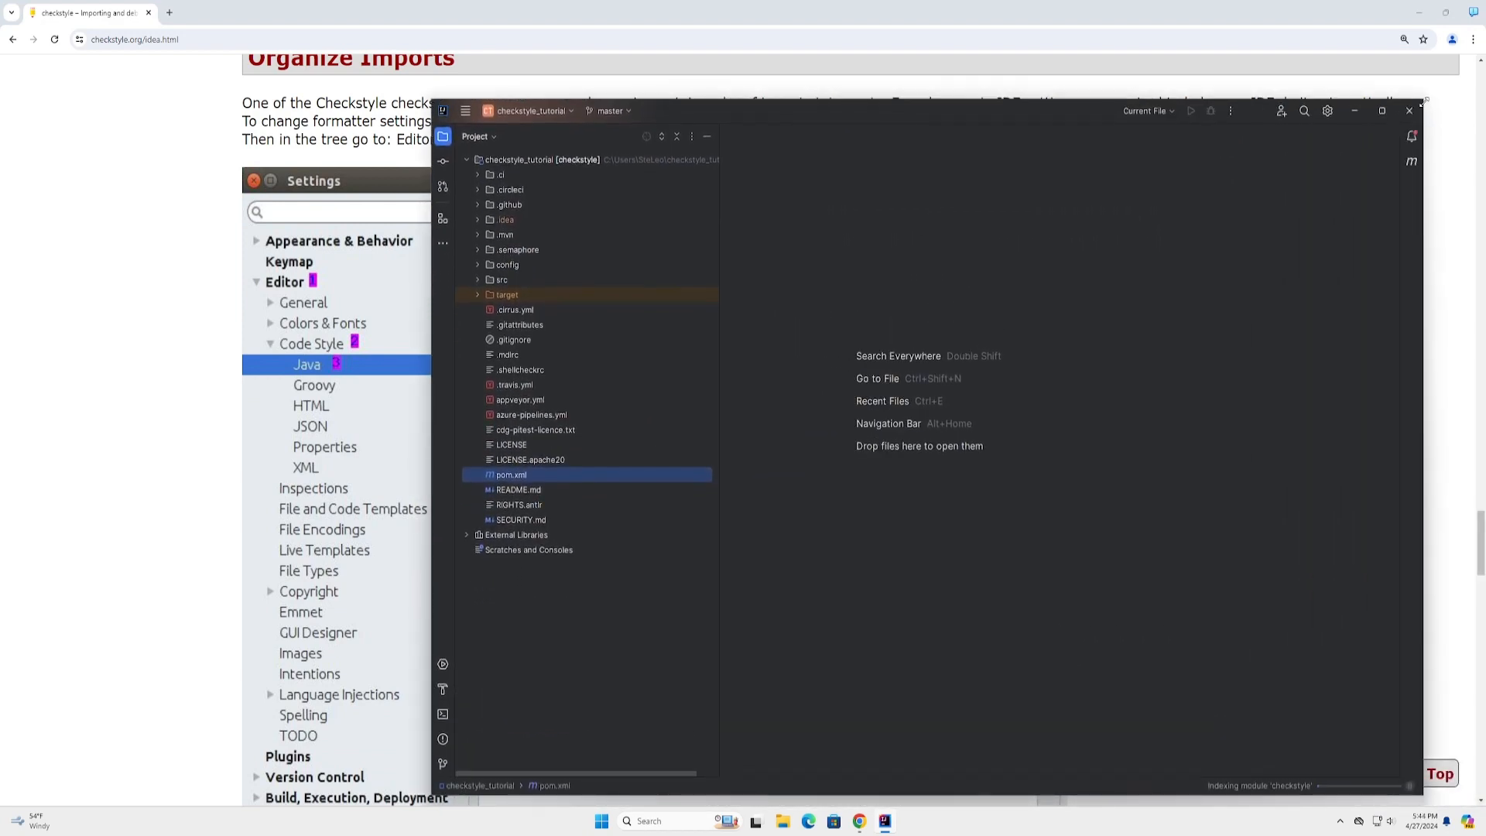
{"action": "left_click_drag", "start_coordinate": [716, 111], "coordinate": [1050, 157]}
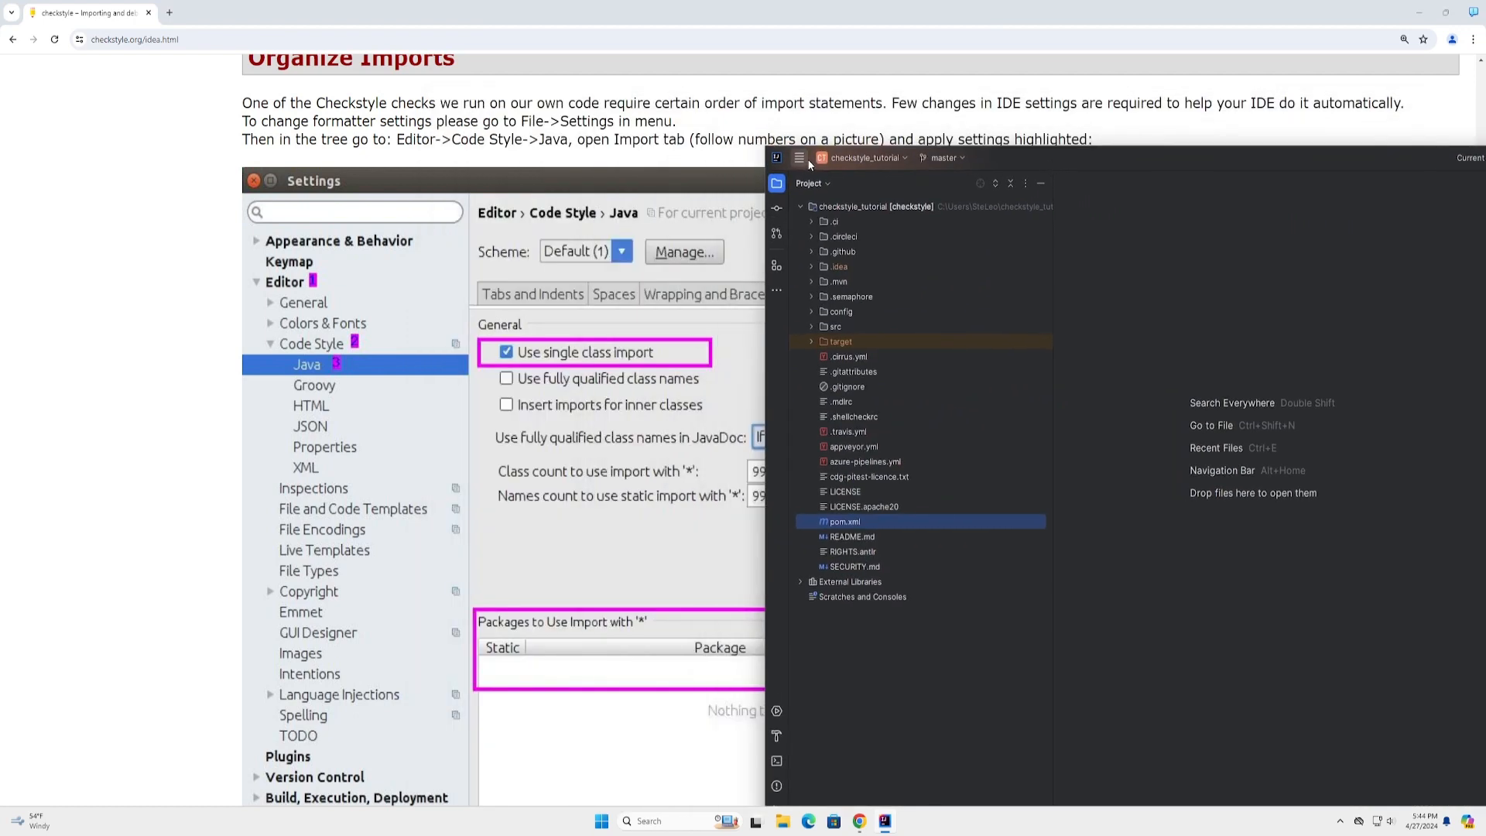
- Following the guide, open the Imports options of the Java code style in the project's Editor settings
{"action": "left_click", "coordinate": [801, 158]}
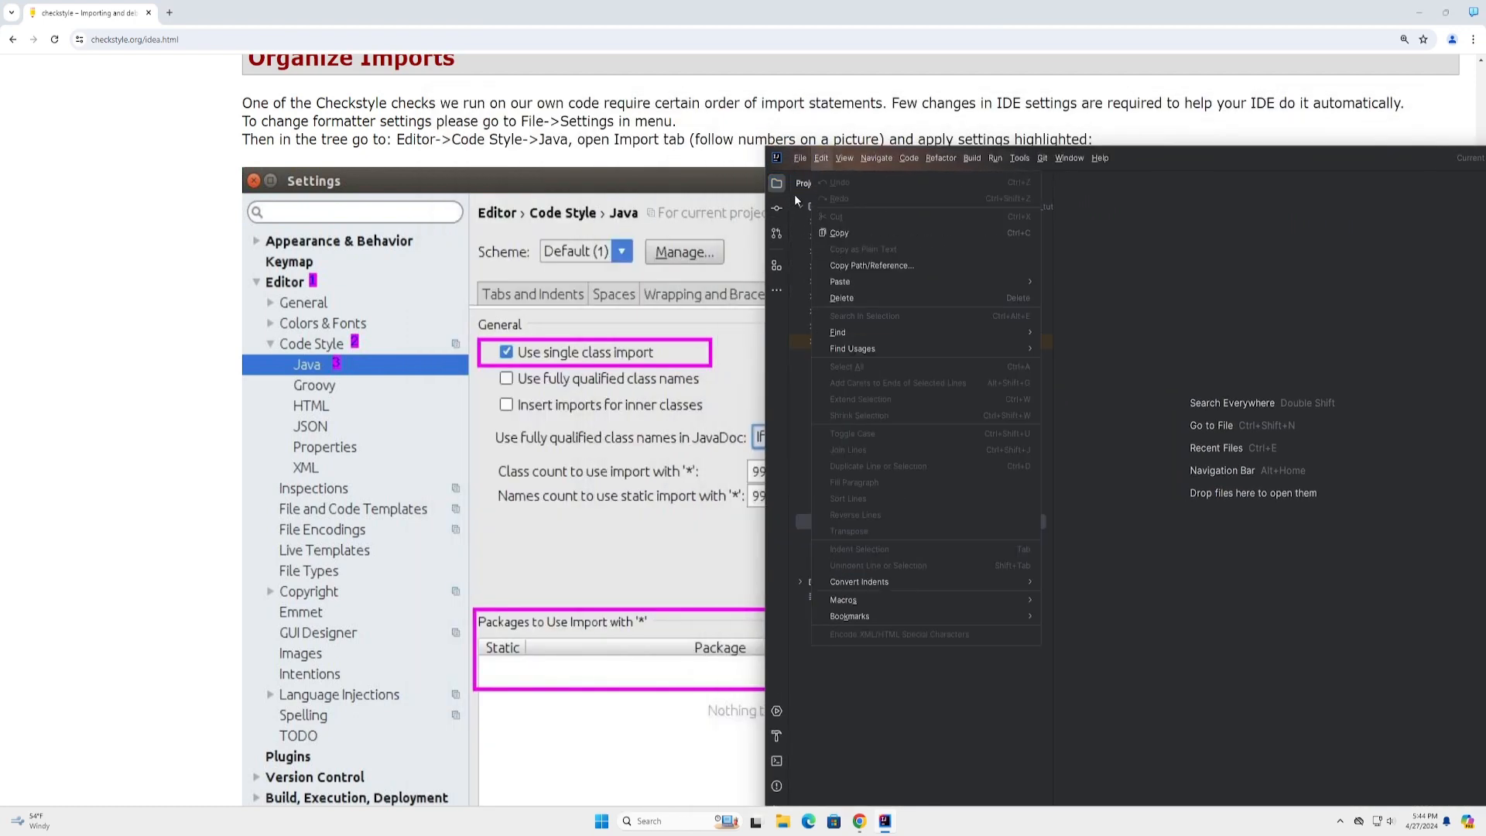
{"action": "left_click", "coordinate": [825, 250]}
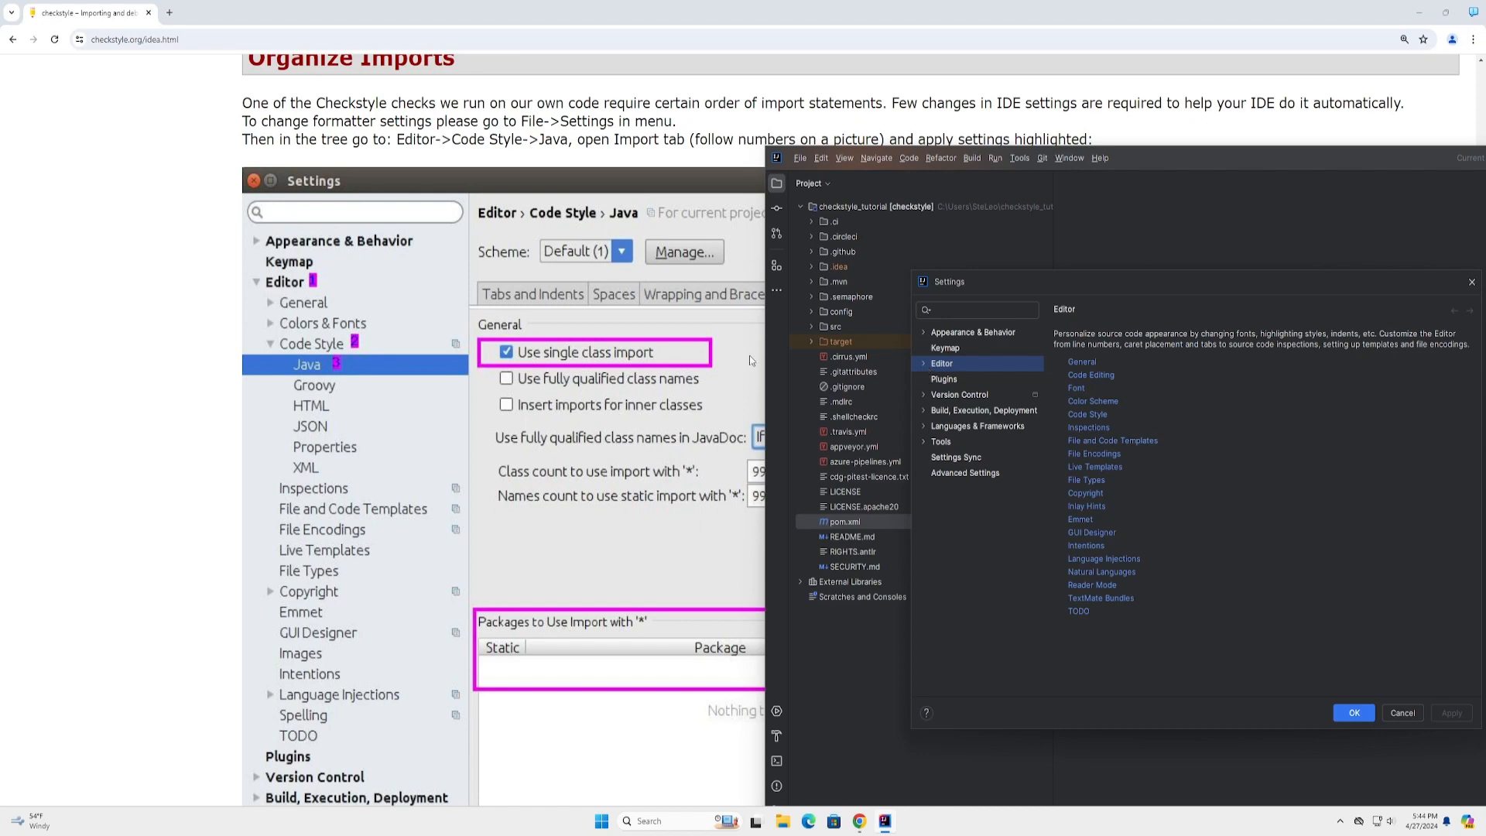
{"action": "left_click", "coordinate": [923, 364]}
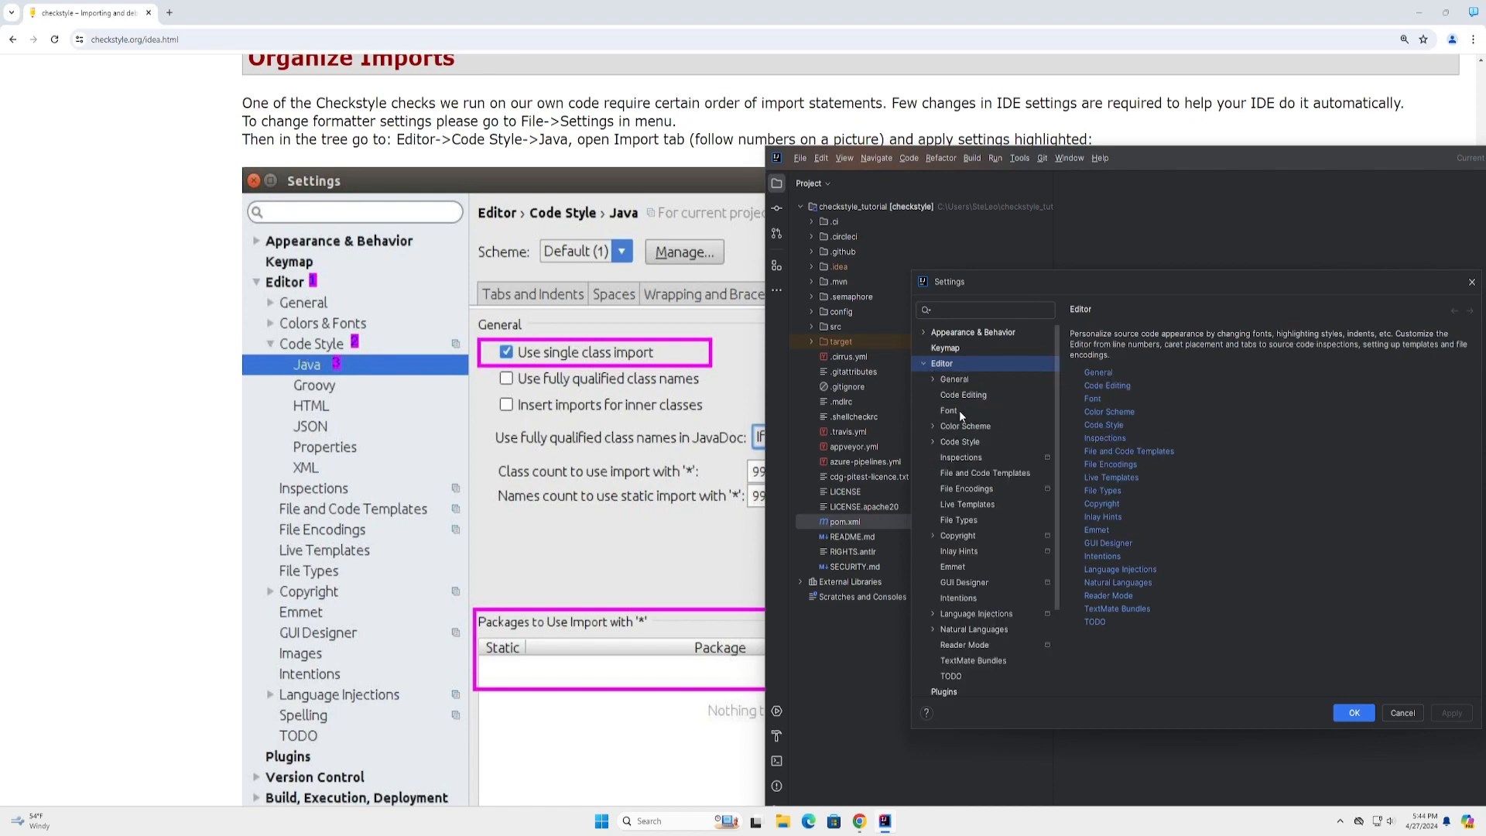
{"action": "left_click", "coordinate": [933, 444]}
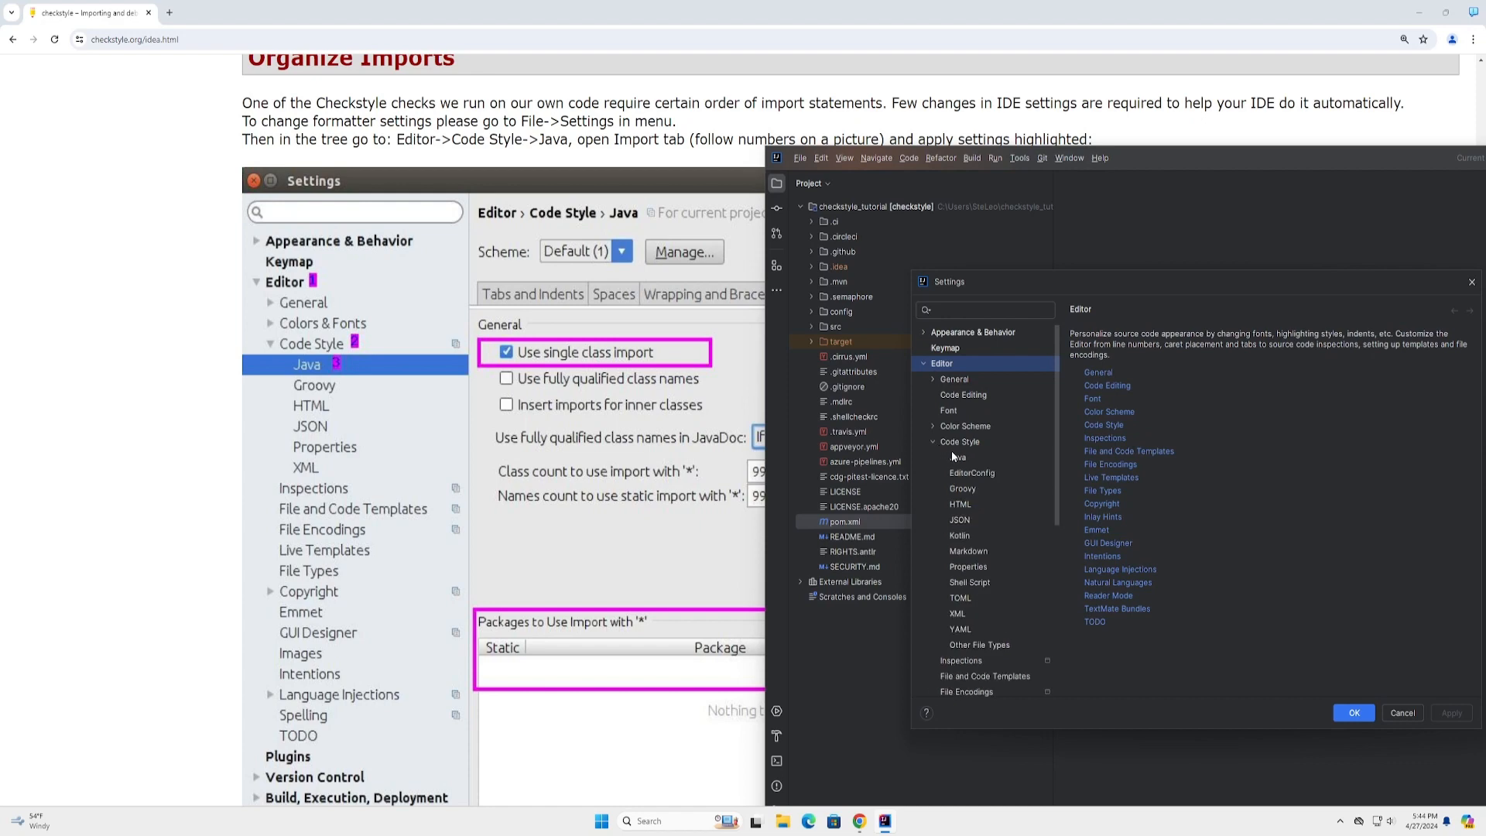
{"action": "left_click", "coordinate": [957, 458]}
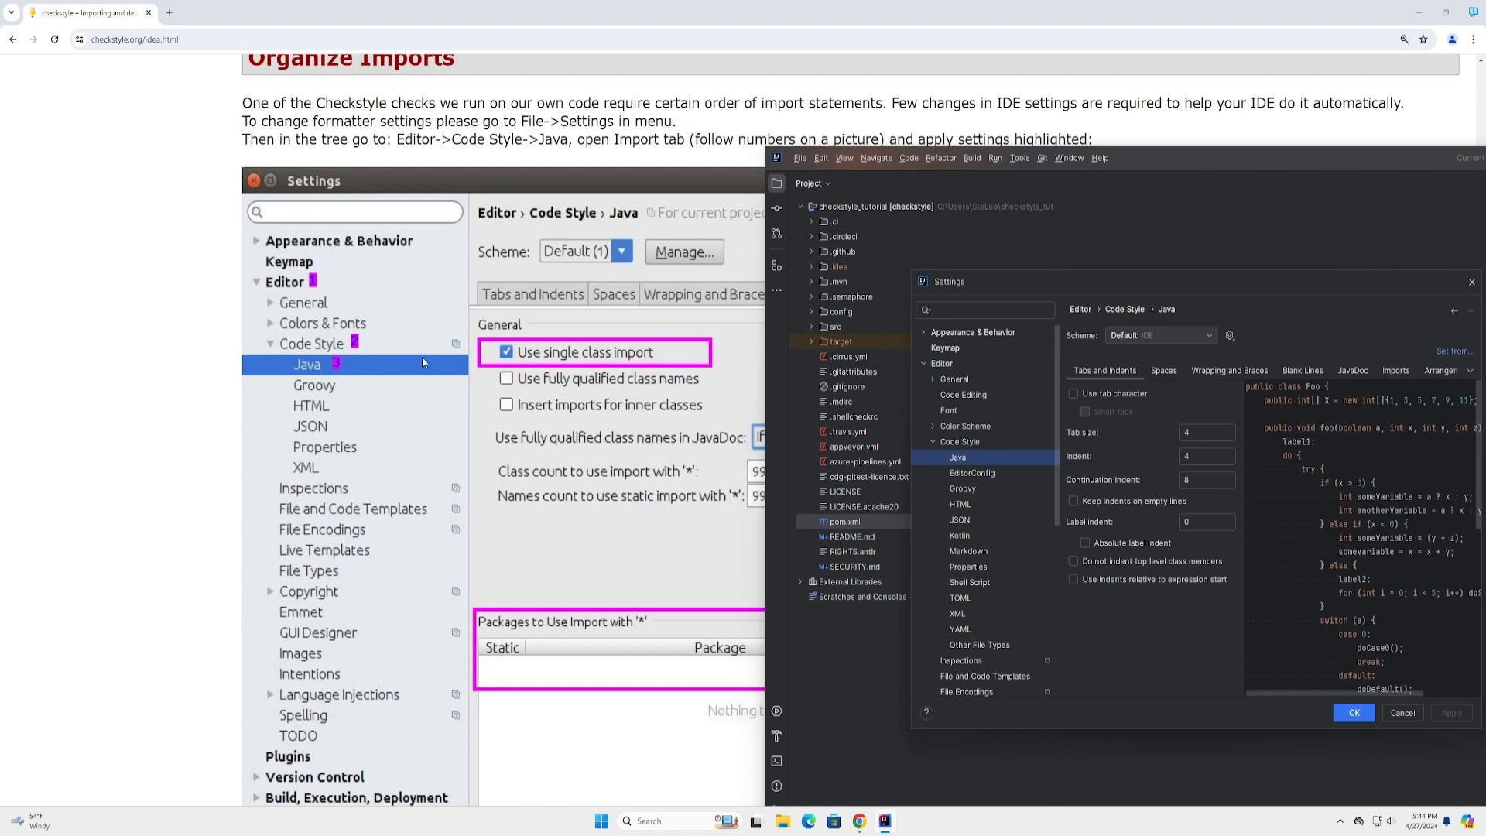
{"action": "scroll", "coordinate": [572, 242], "scroll_direction": "down", "scroll_amount": 4}
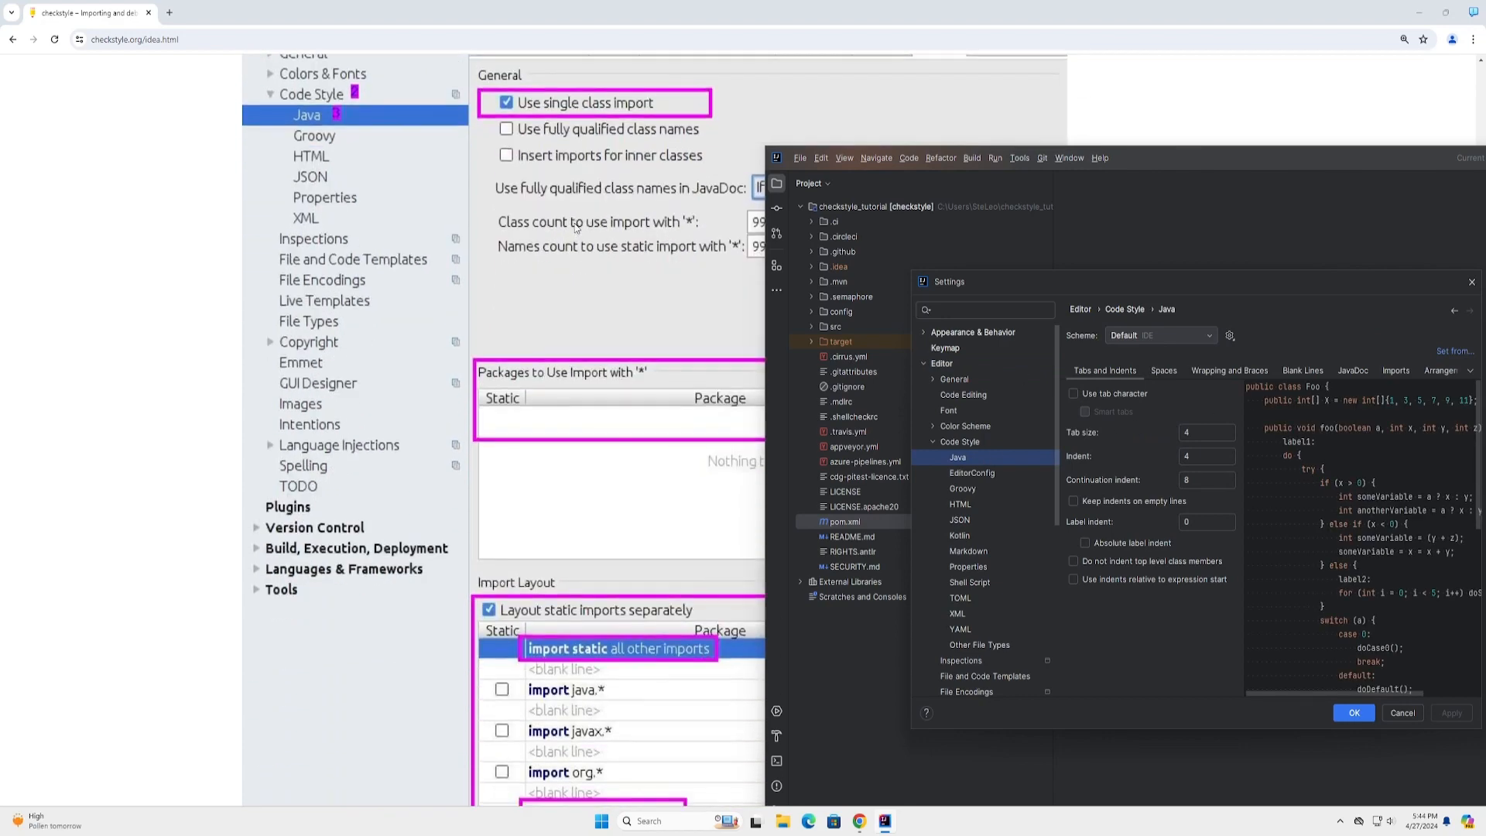
{"action": "scroll", "coordinate": [997, 101], "scroll_direction": "up", "scroll_amount": 1}
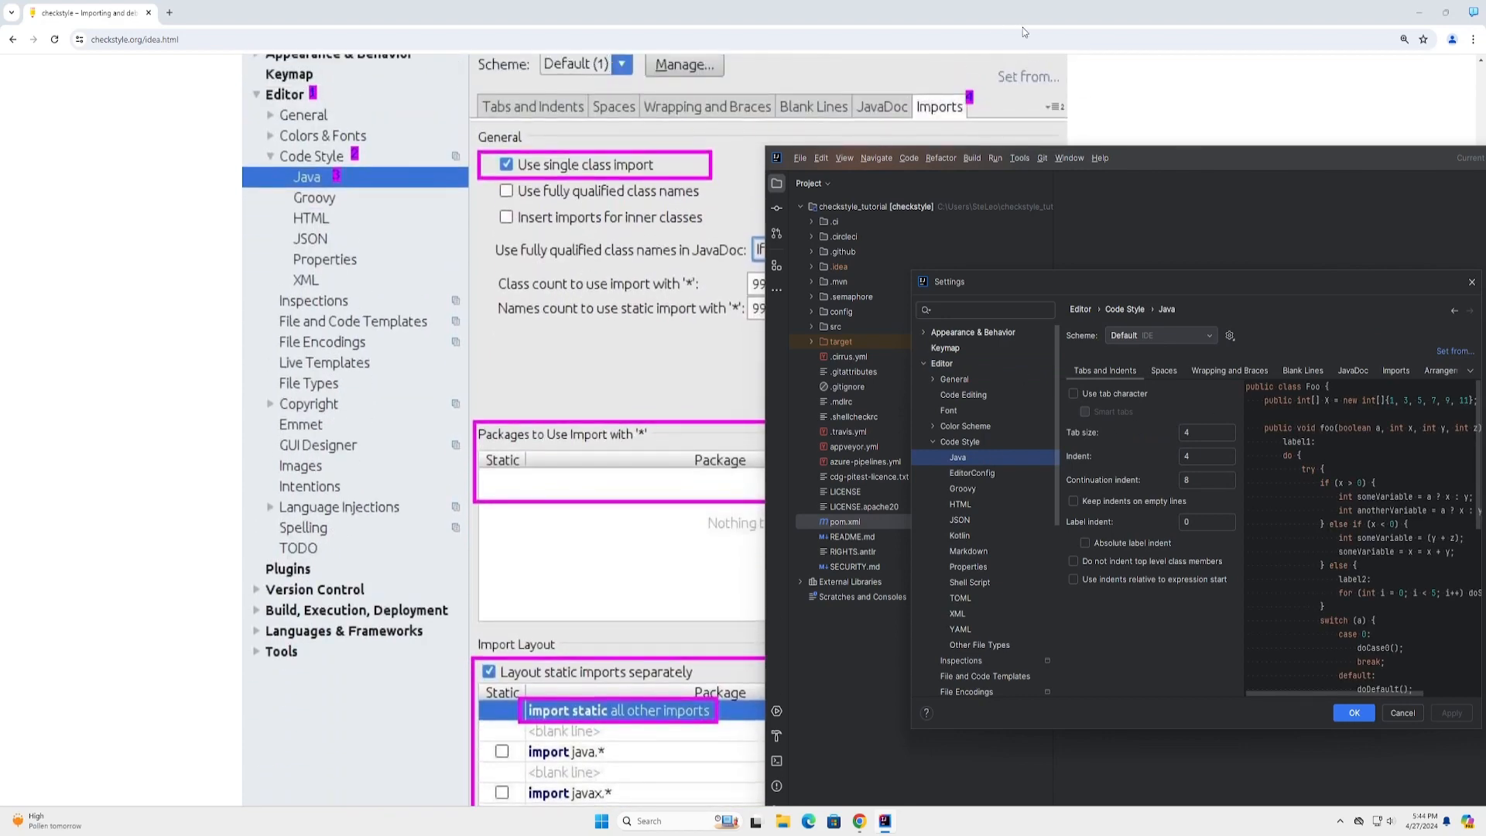
{"action": "left_click", "coordinate": [1396, 371]}
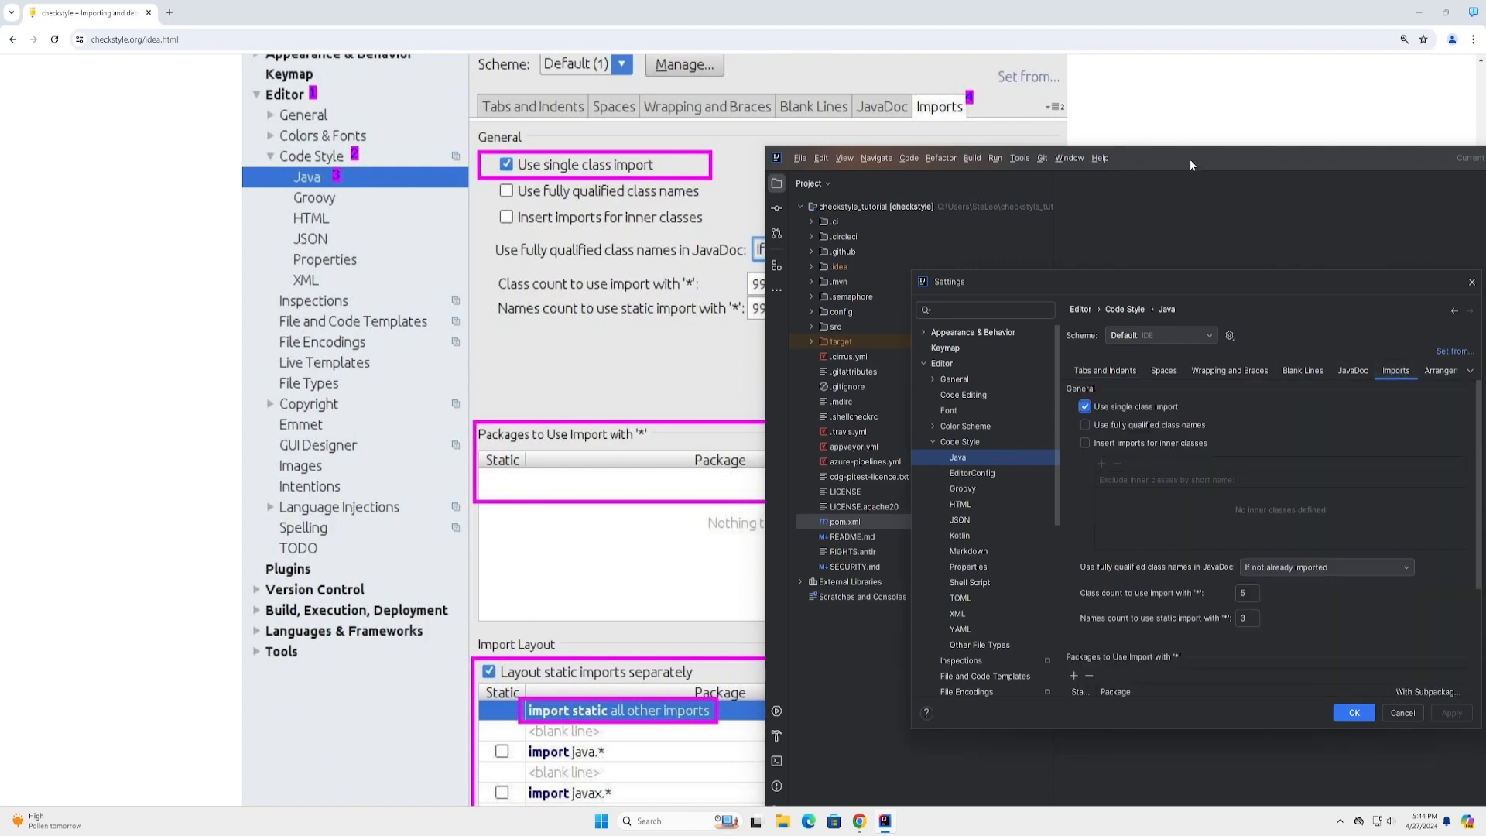
- Shrink and reposition the browser window so the guide's Imports picture is readable beside the open Settings dialog
{"action": "left_click_drag", "start_coordinate": [603, 14], "coordinate": [396, 63]}
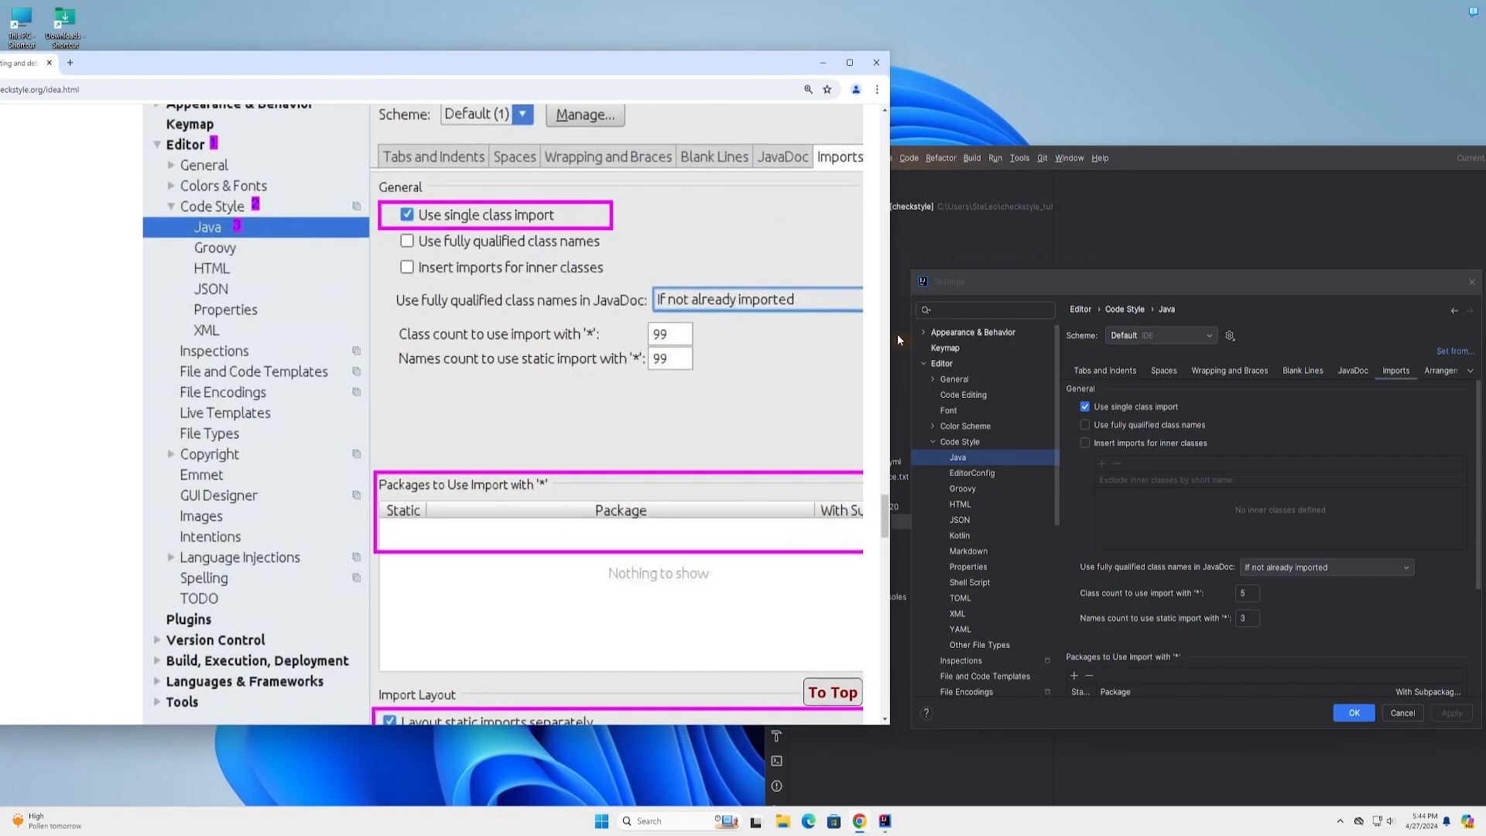
{"action": "left_click_drag", "start_coordinate": [893, 334], "coordinate": [1201, 334]}
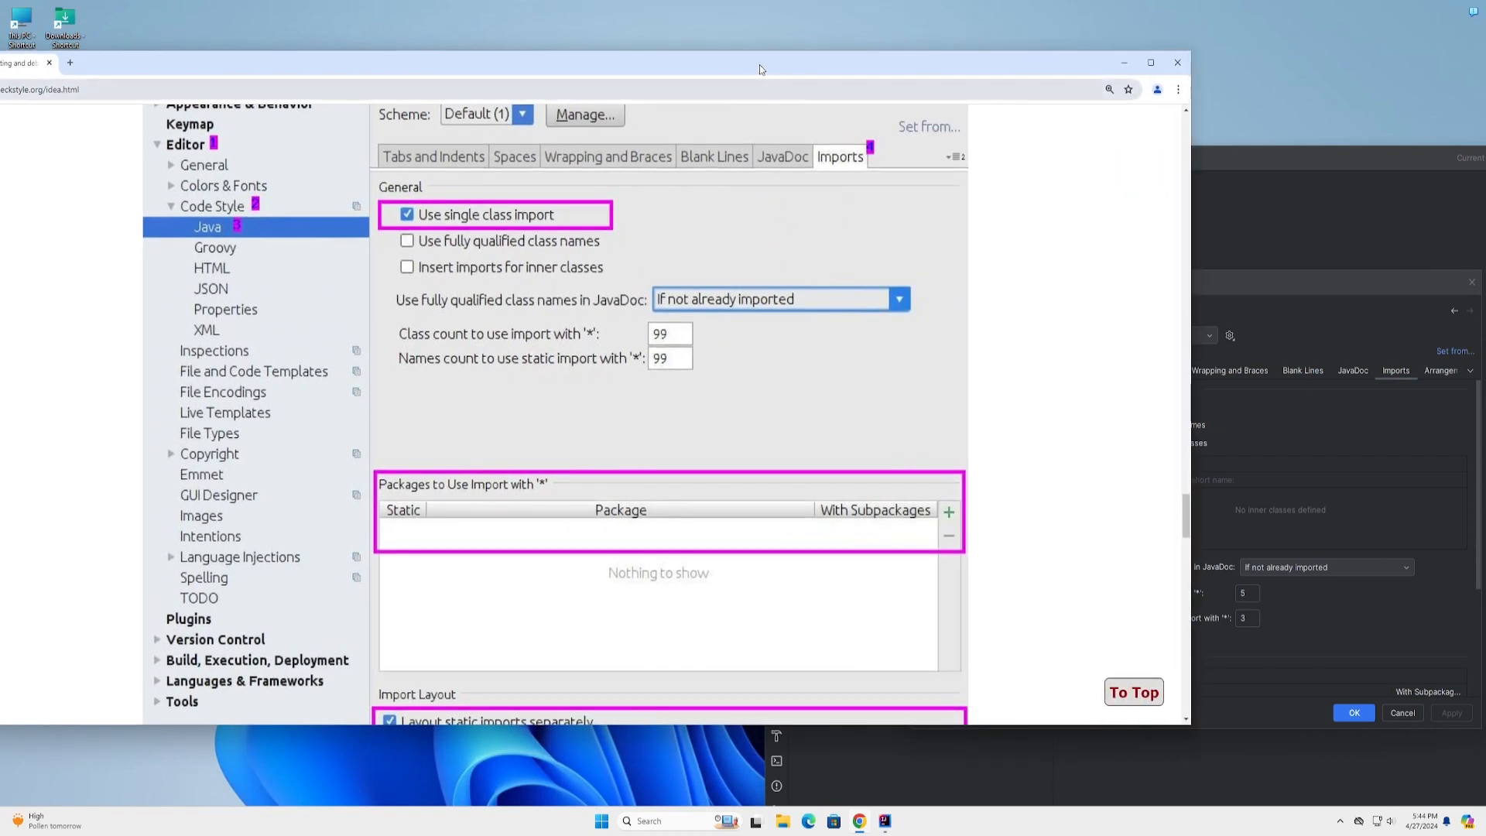
{"action": "left_click_drag", "start_coordinate": [763, 70], "coordinate": [341, 62]}
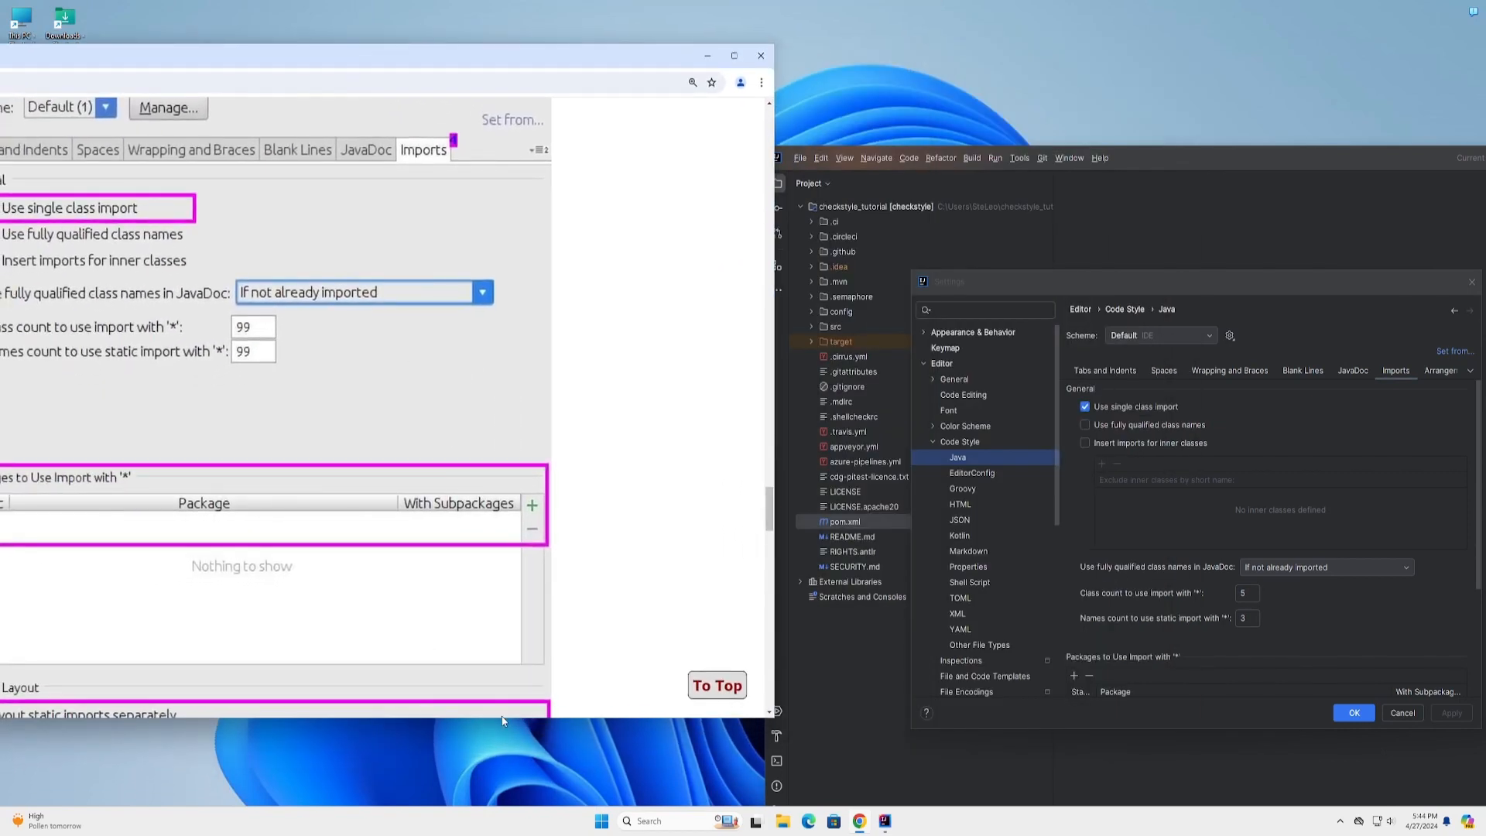
{"action": "left_click_drag", "start_coordinate": [500, 719], "coordinate": [500, 804]}
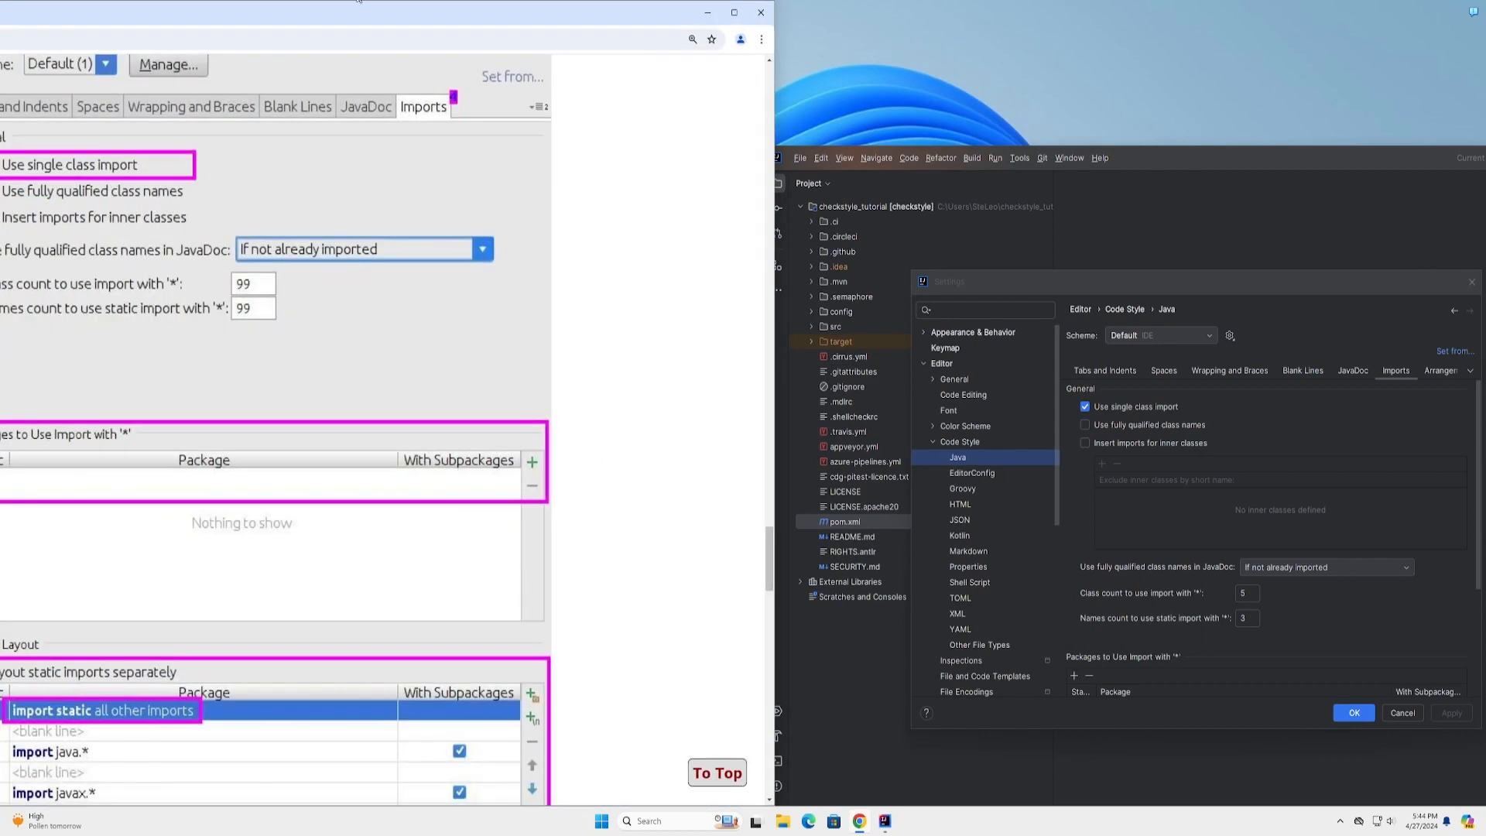
{"action": "left_click_drag", "start_coordinate": [365, 16], "coordinate": [427, 15]}
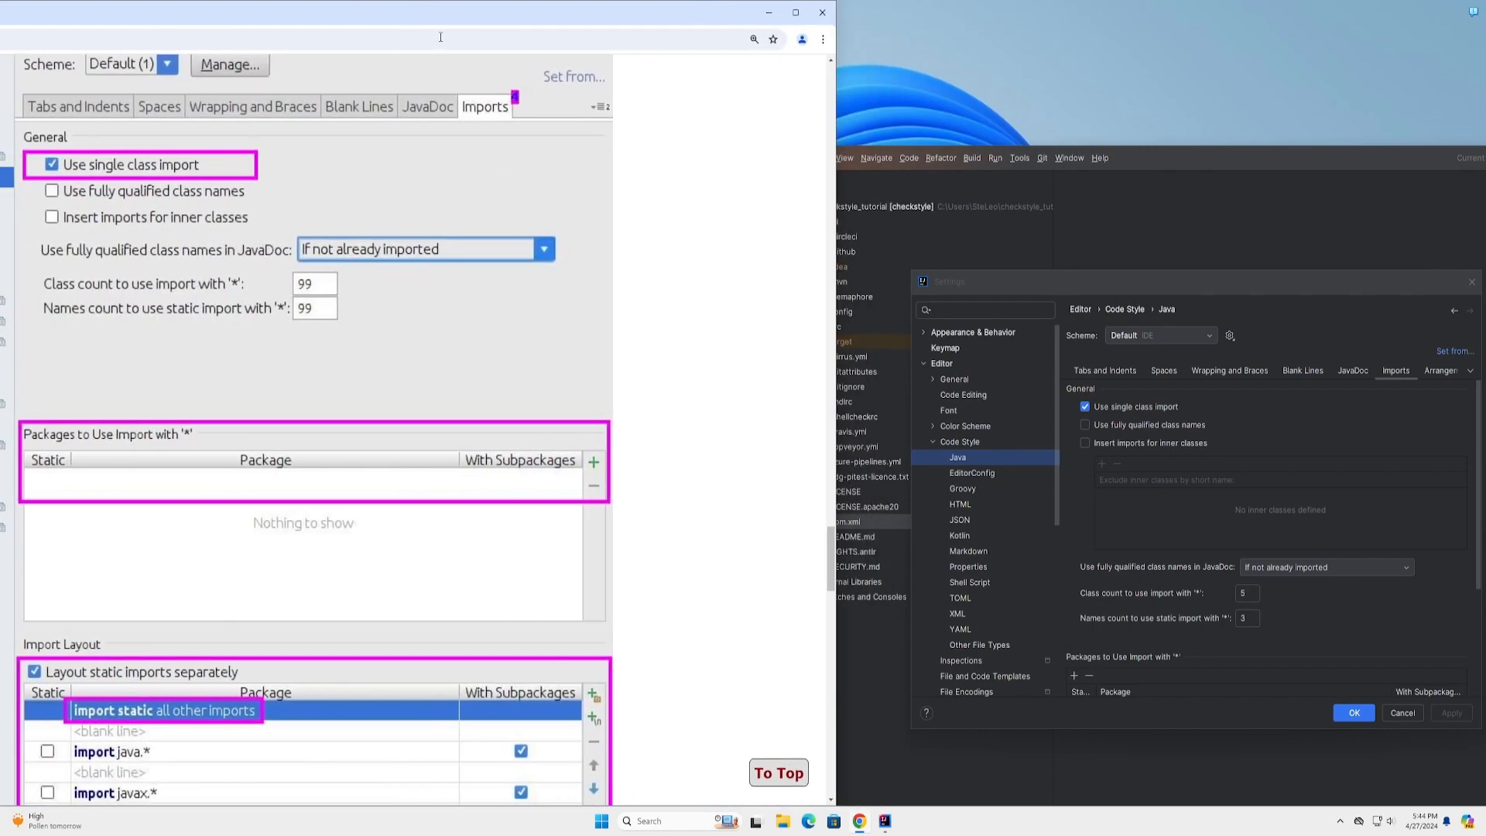
{"action": "scroll", "coordinate": [517, 419], "scroll_direction": "up", "scroll_amount": 1}
- Compare the general Java import options, star-import packages and import layout with those highlighted in the guide
{"action": "left_click", "coordinate": [1133, 154]}
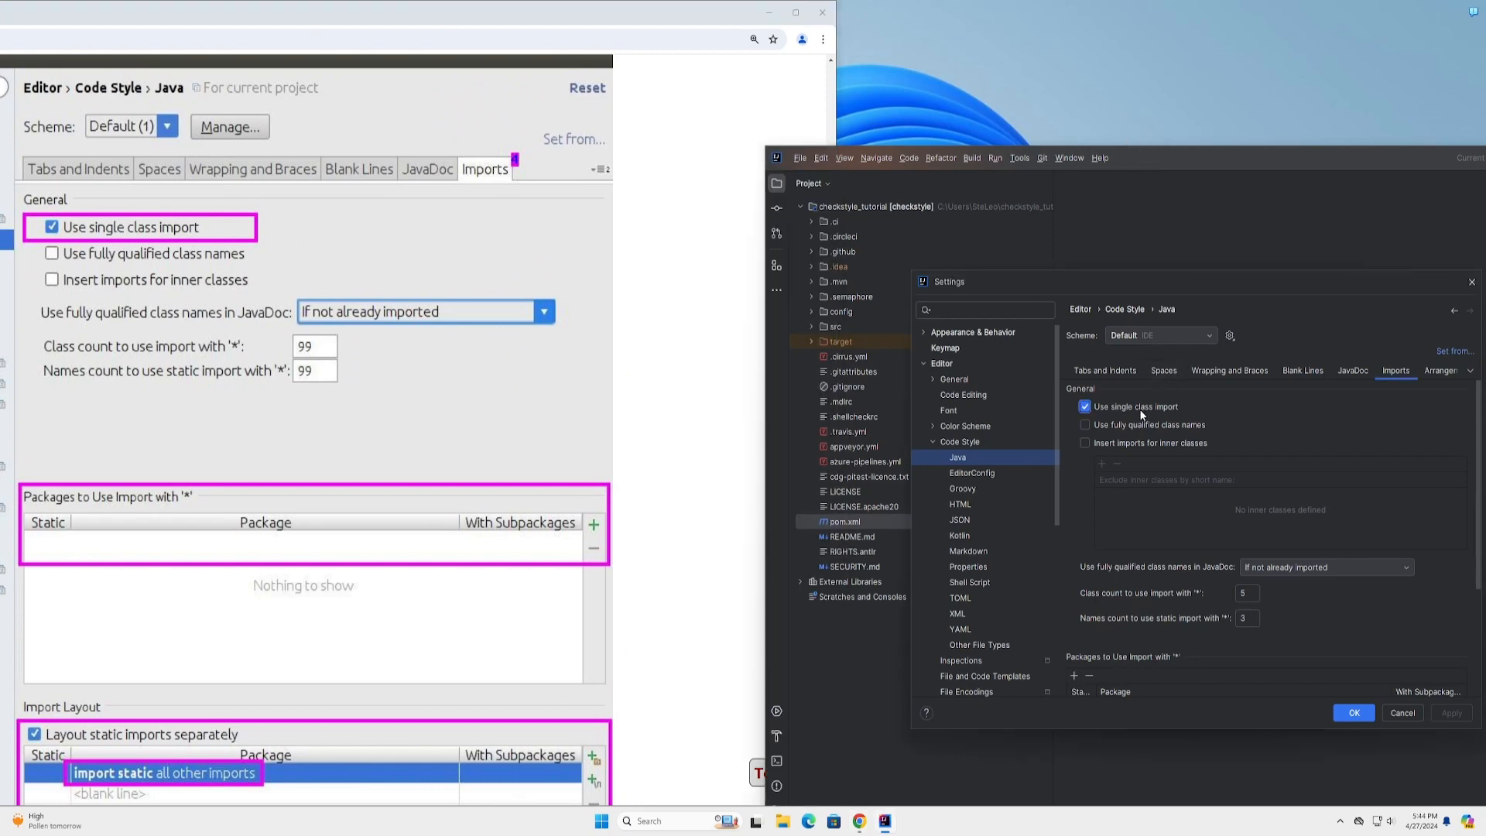
{"action": "scroll", "coordinate": [1089, 406], "scroll_direction": "down", "scroll_amount": 1}
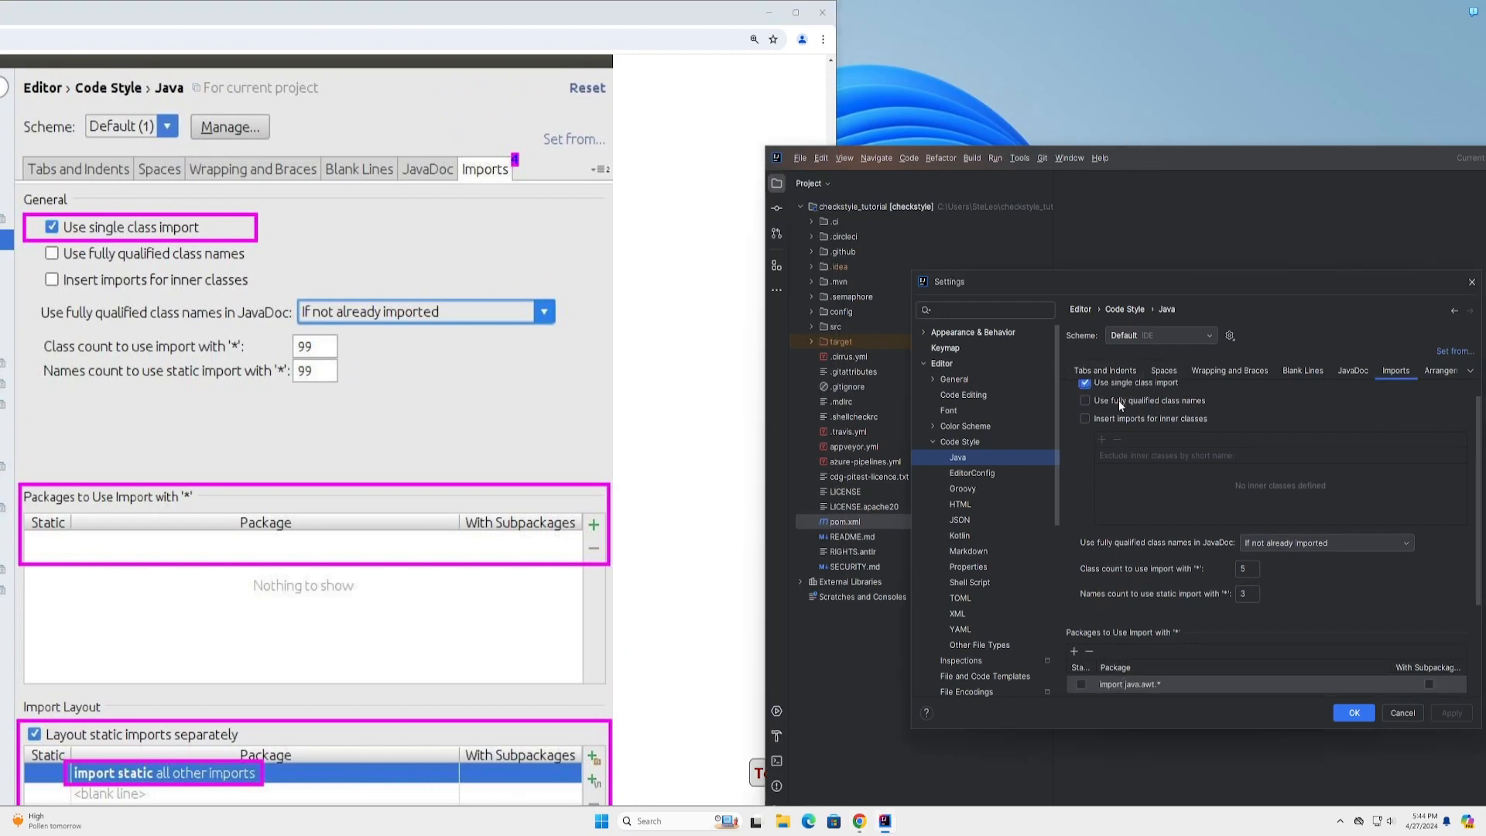
{"action": "scroll", "coordinate": [1114, 410], "scroll_direction": "up", "scroll_amount": 1}
{"action": "left_click", "coordinate": [1322, 567]}
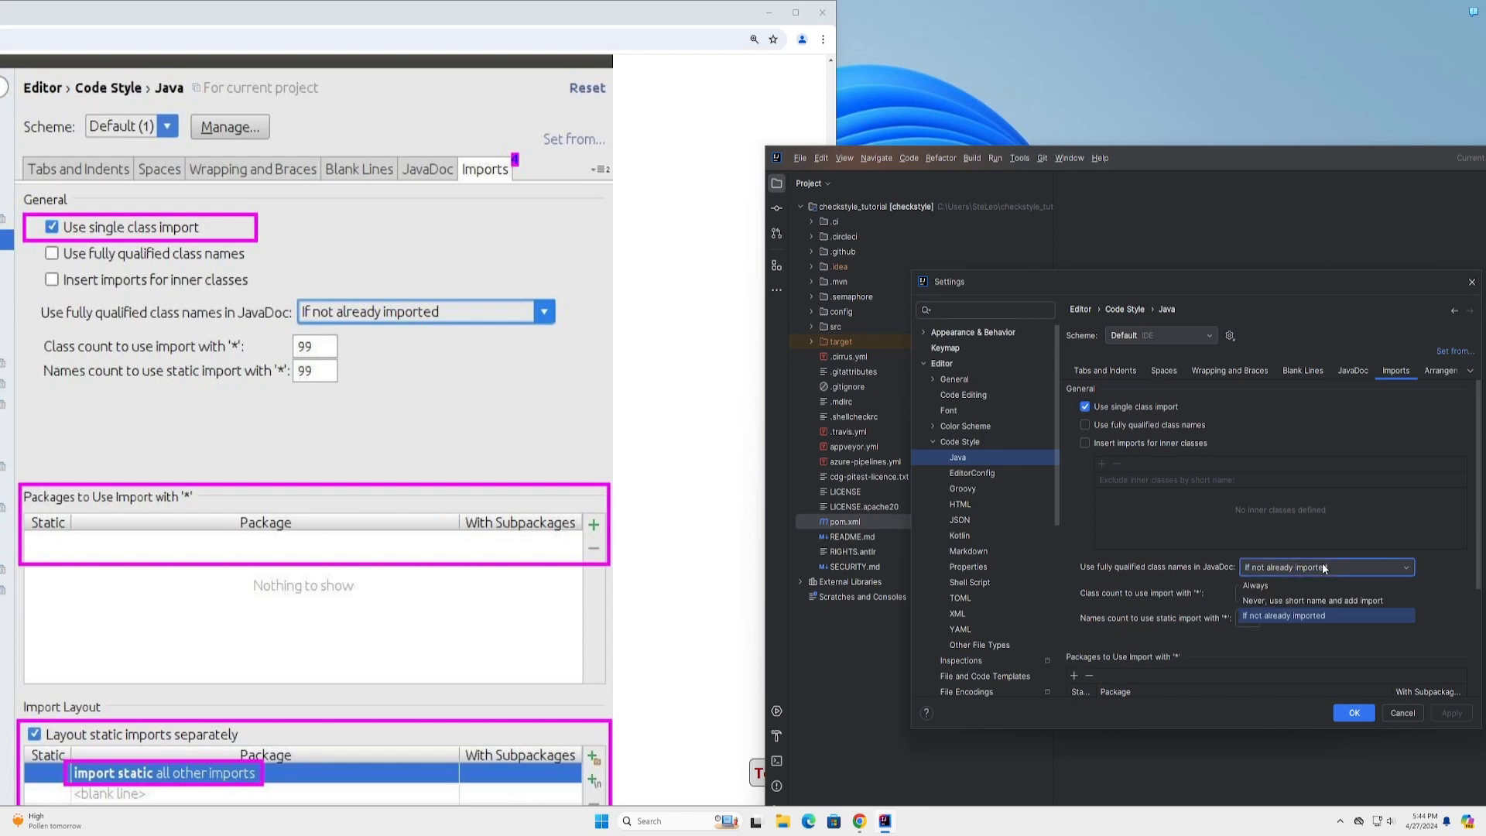
{"action": "scroll", "coordinate": [1322, 563], "scroll_direction": "down", "scroll_amount": 4}
{"action": "scroll", "coordinate": [1300, 565], "scroll_direction": "down", "scroll_amount": 3}
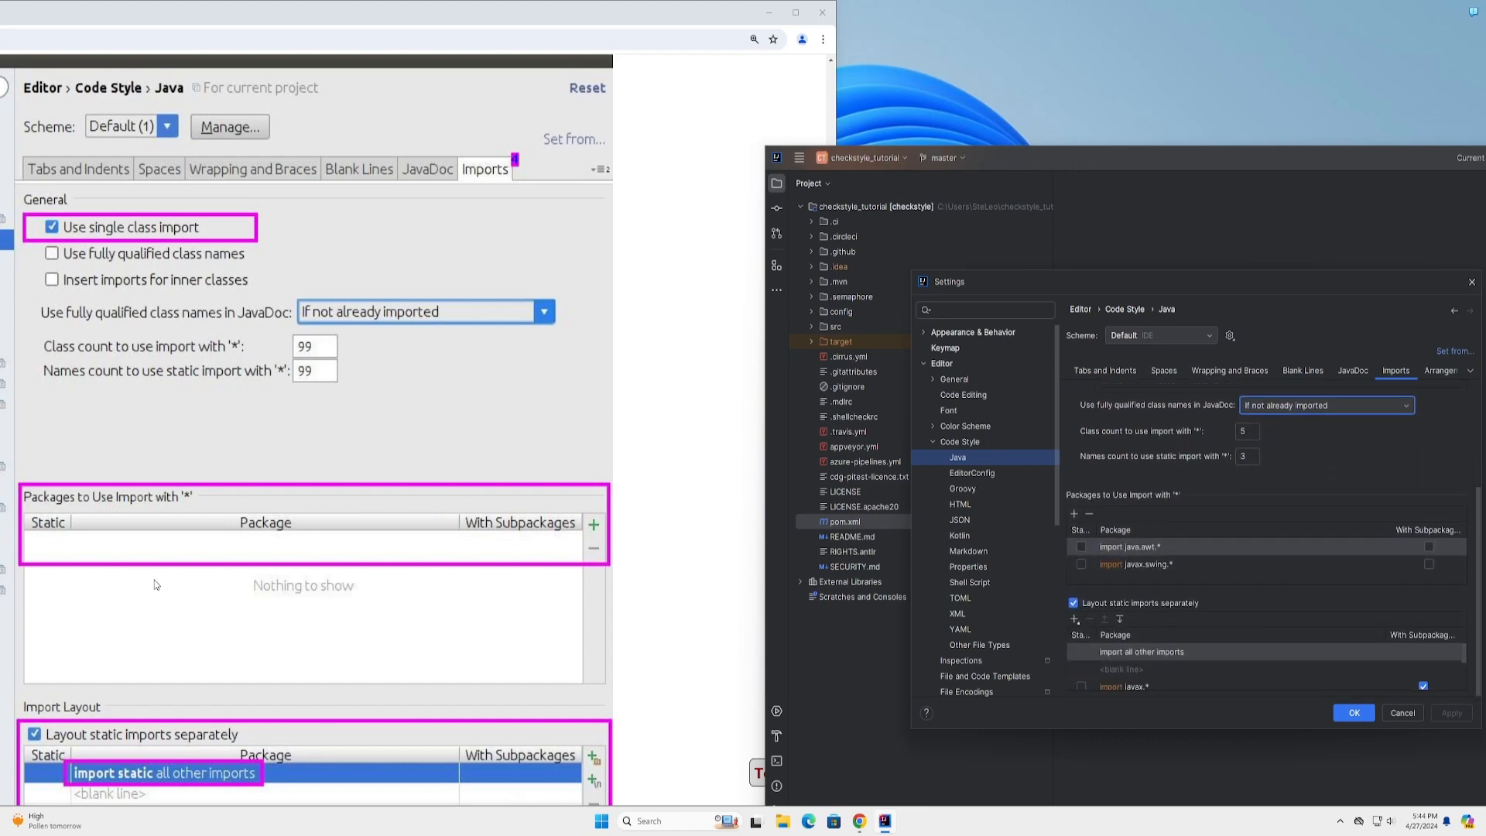
{"action": "scroll", "coordinate": [139, 517], "scroll_direction": "down", "scroll_amount": 4}
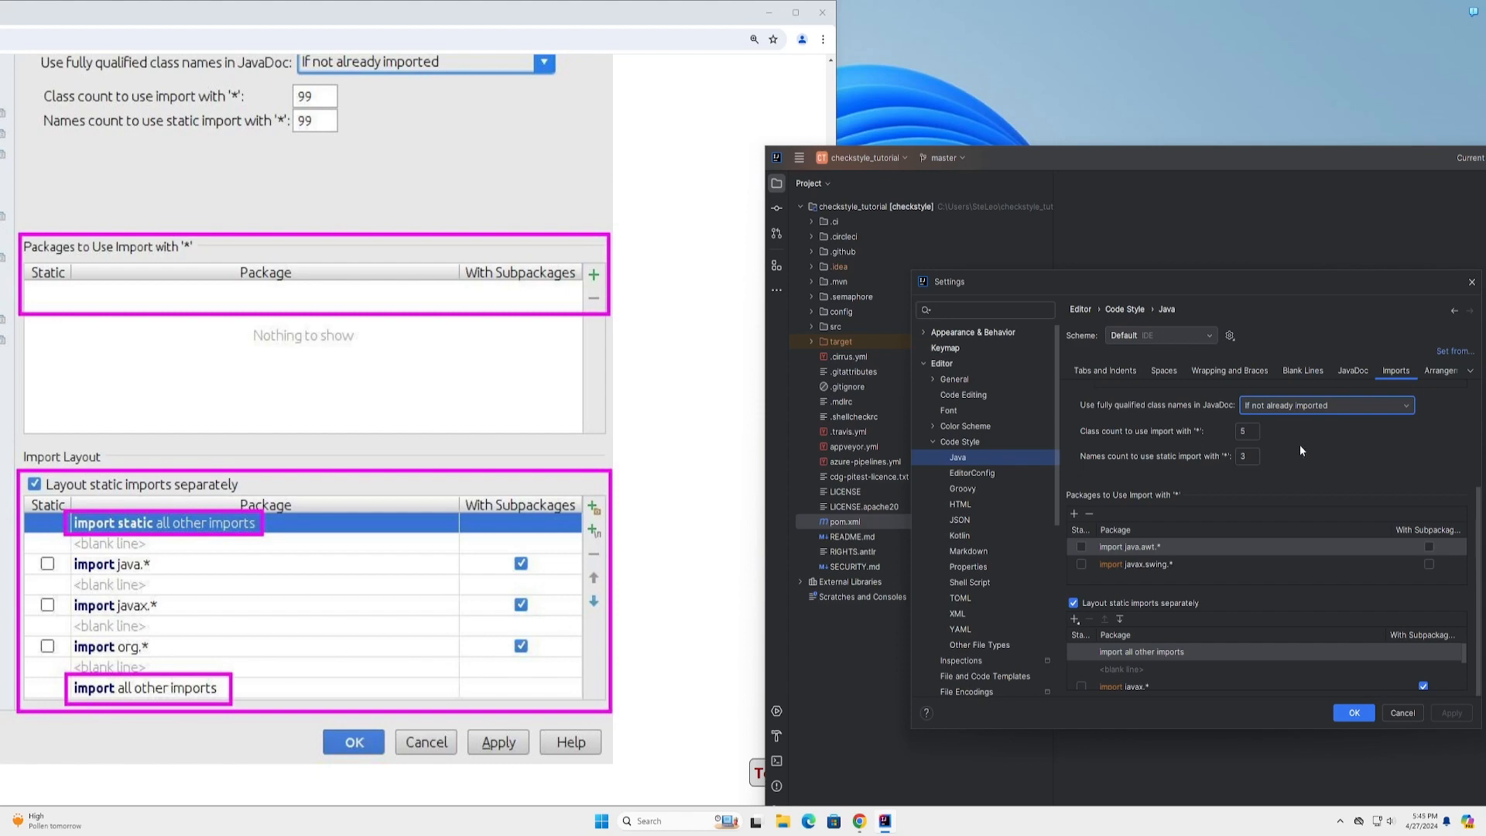
- Move the "import static all other imports" entry to the first position of the import layout
{"action": "scroll", "coordinate": [1185, 634], "scroll_direction": "down", "scroll_amount": 1}
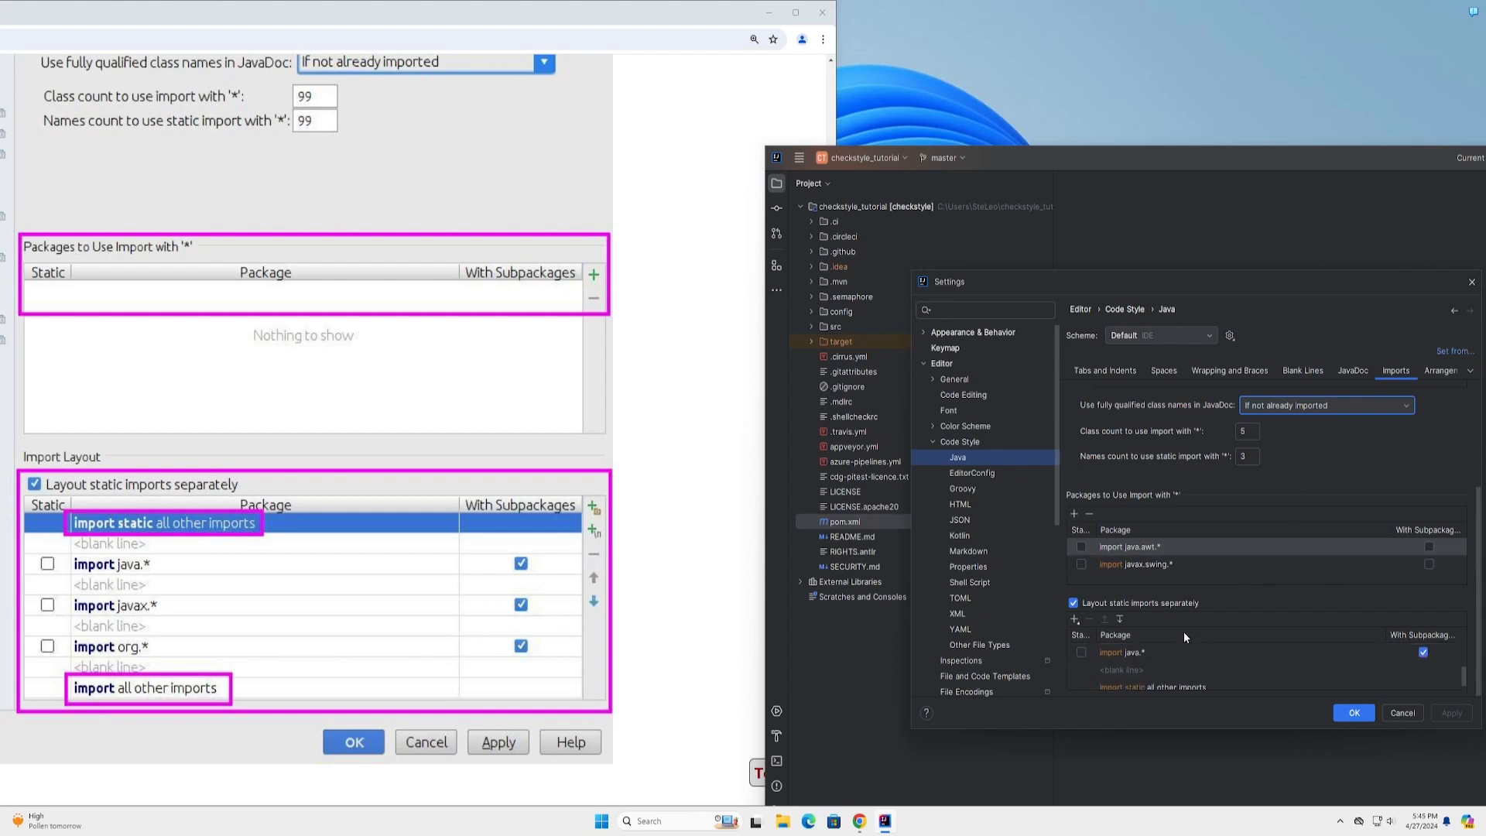
{"action": "double_click", "coordinate": [1171, 685]}
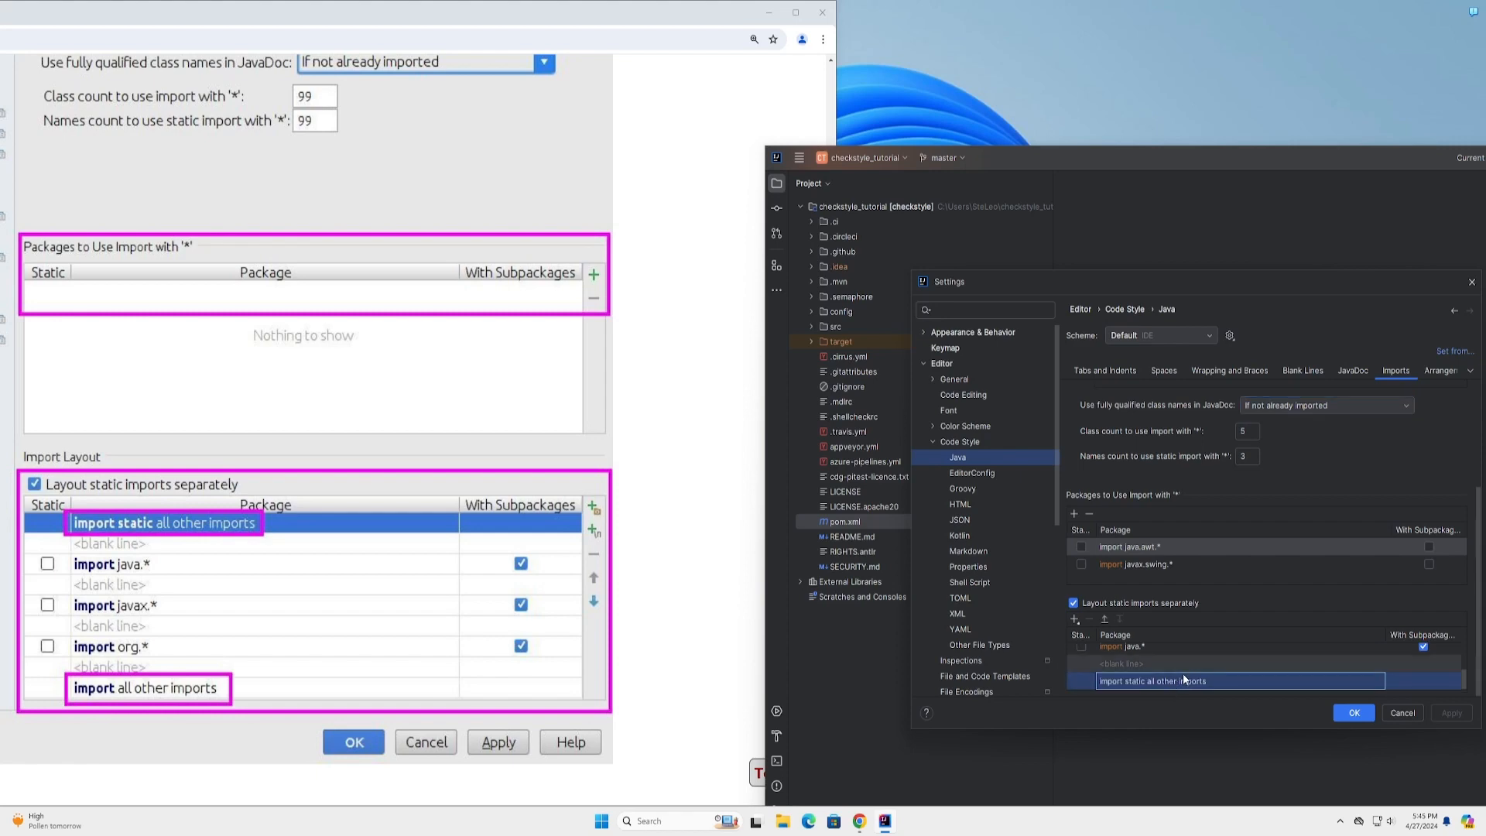
{"action": "left_click", "coordinate": [1105, 619]}
{"action": "left_click", "coordinate": [1104, 619]}
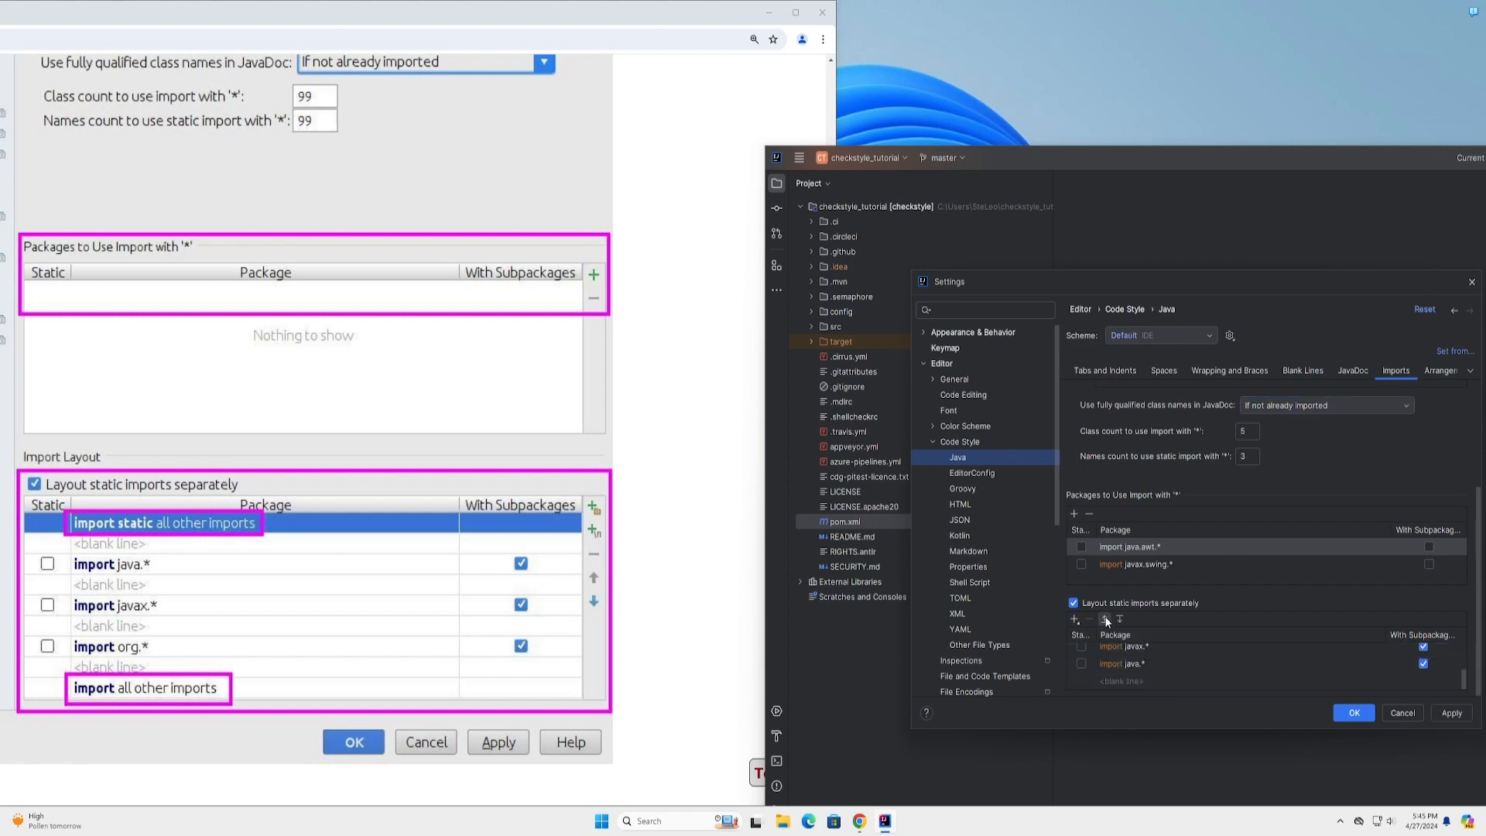
{"action": "left_click", "coordinate": [1104, 619]}
- Move "import all other imports" to the end of the import layout and check the resulting order
{"action": "double_click", "coordinate": [1181, 667]}
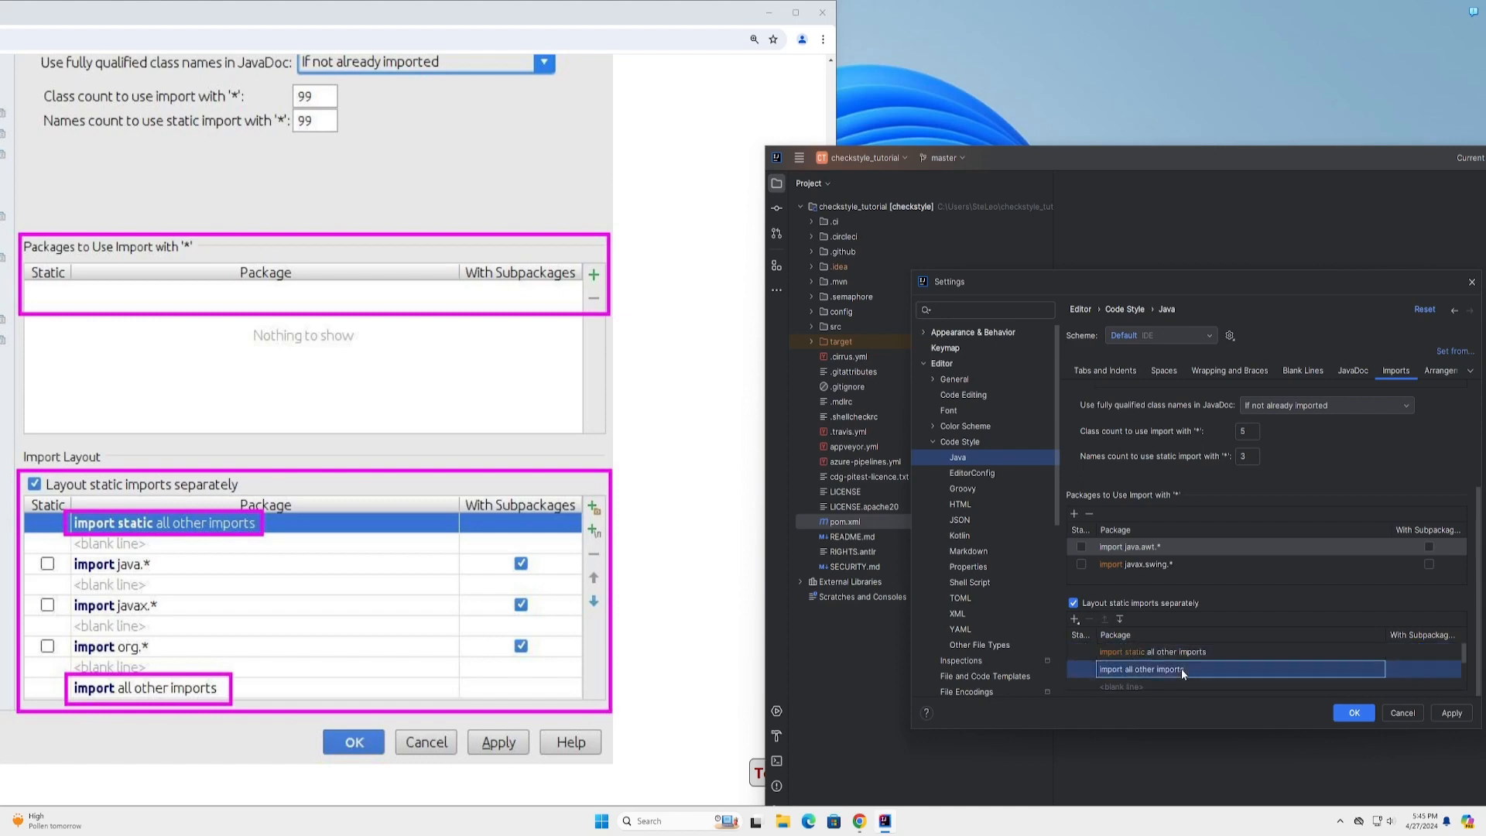
{"action": "left_click", "coordinate": [1120, 619]}
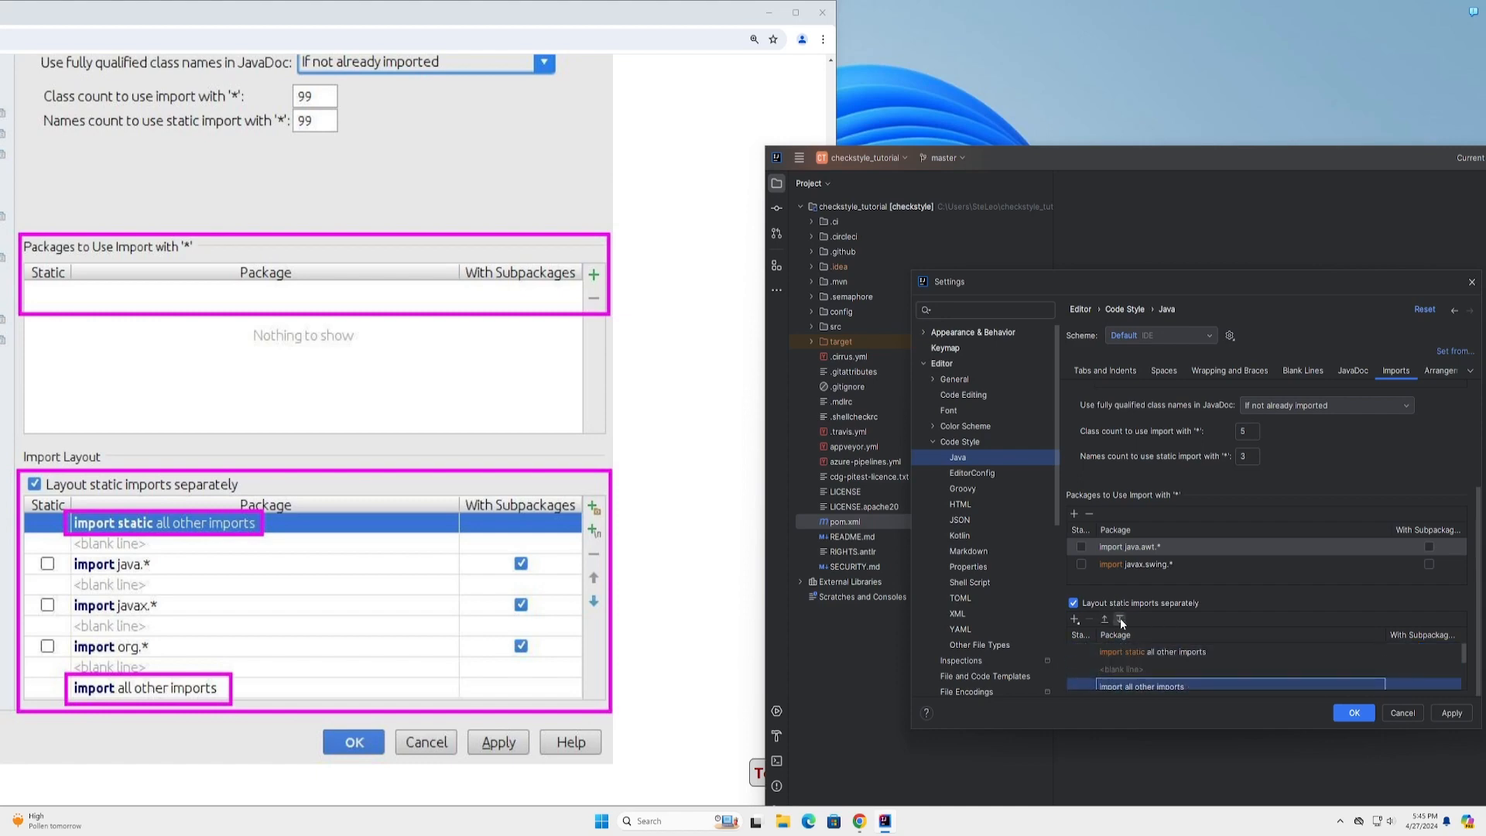
{"action": "left_click", "coordinate": [1120, 618]}
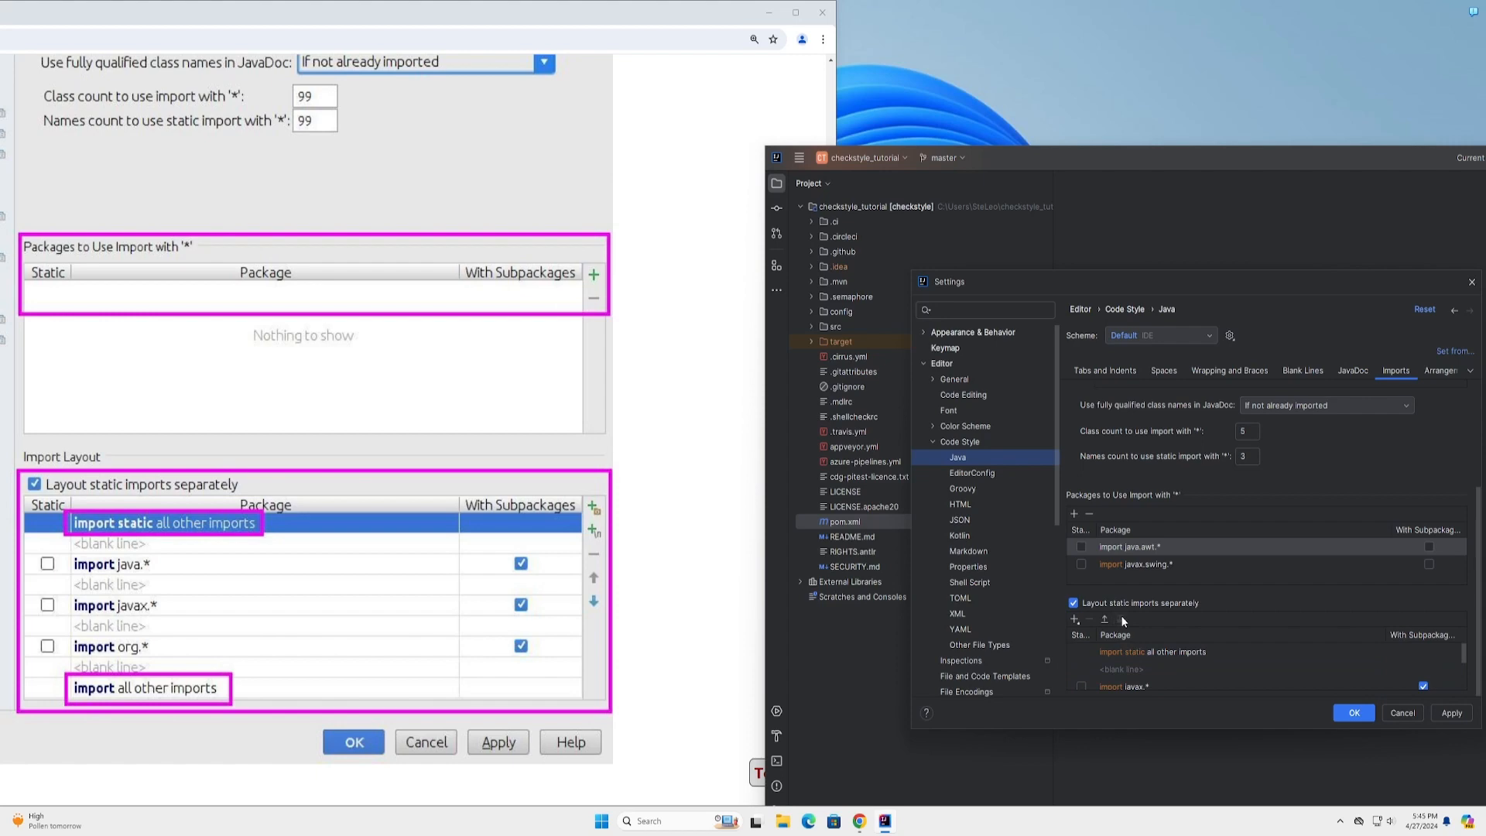
{"action": "scroll", "coordinate": [1158, 676], "scroll_direction": "down", "scroll_amount": 2}
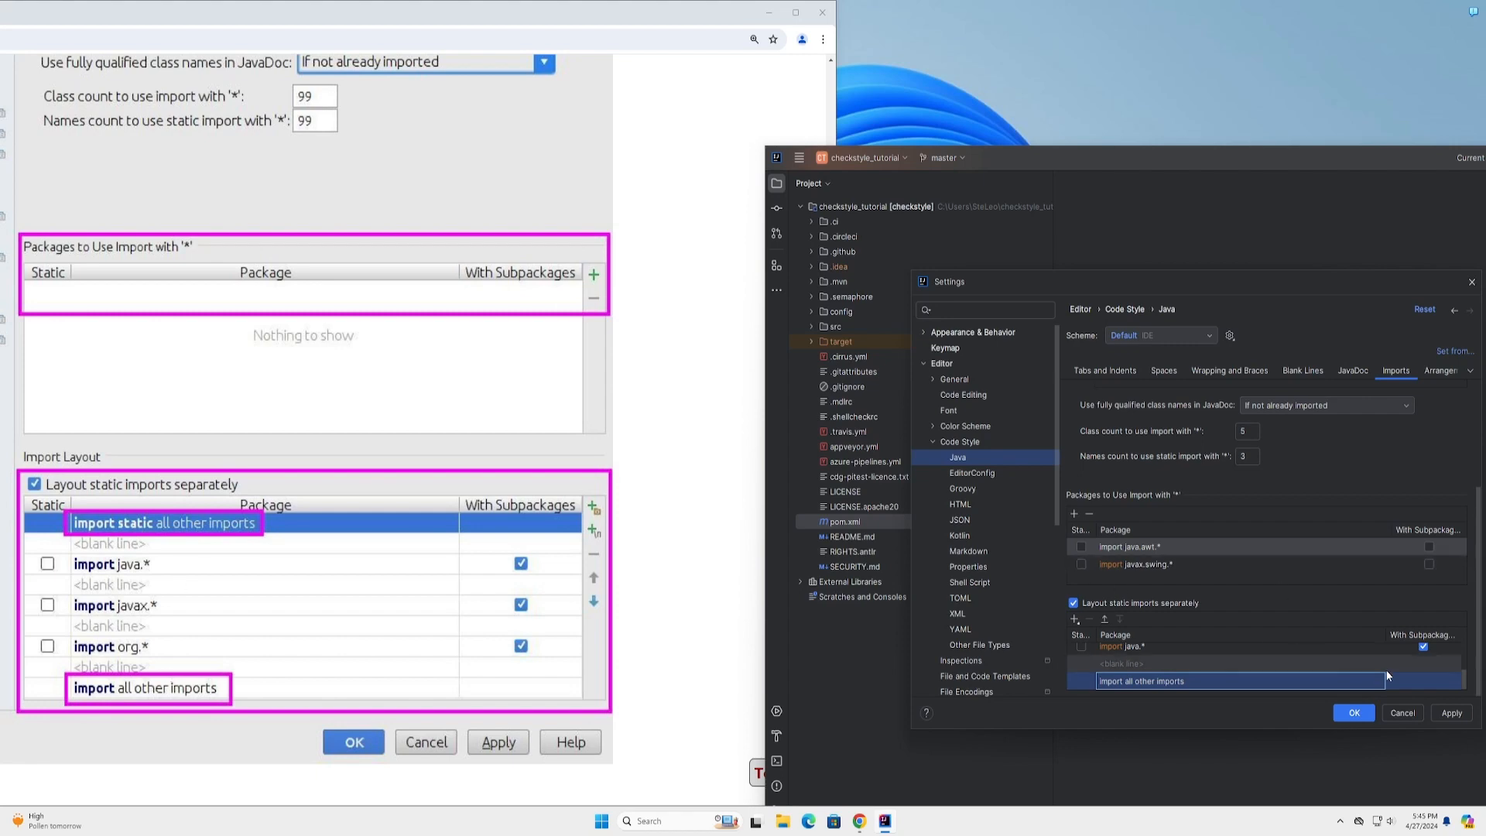
{"action": "scroll", "coordinate": [1223, 658], "scroll_direction": "up", "scroll_amount": 1}
{"action": "scroll", "coordinate": [1206, 663], "scroll_direction": "up", "scroll_amount": 2}
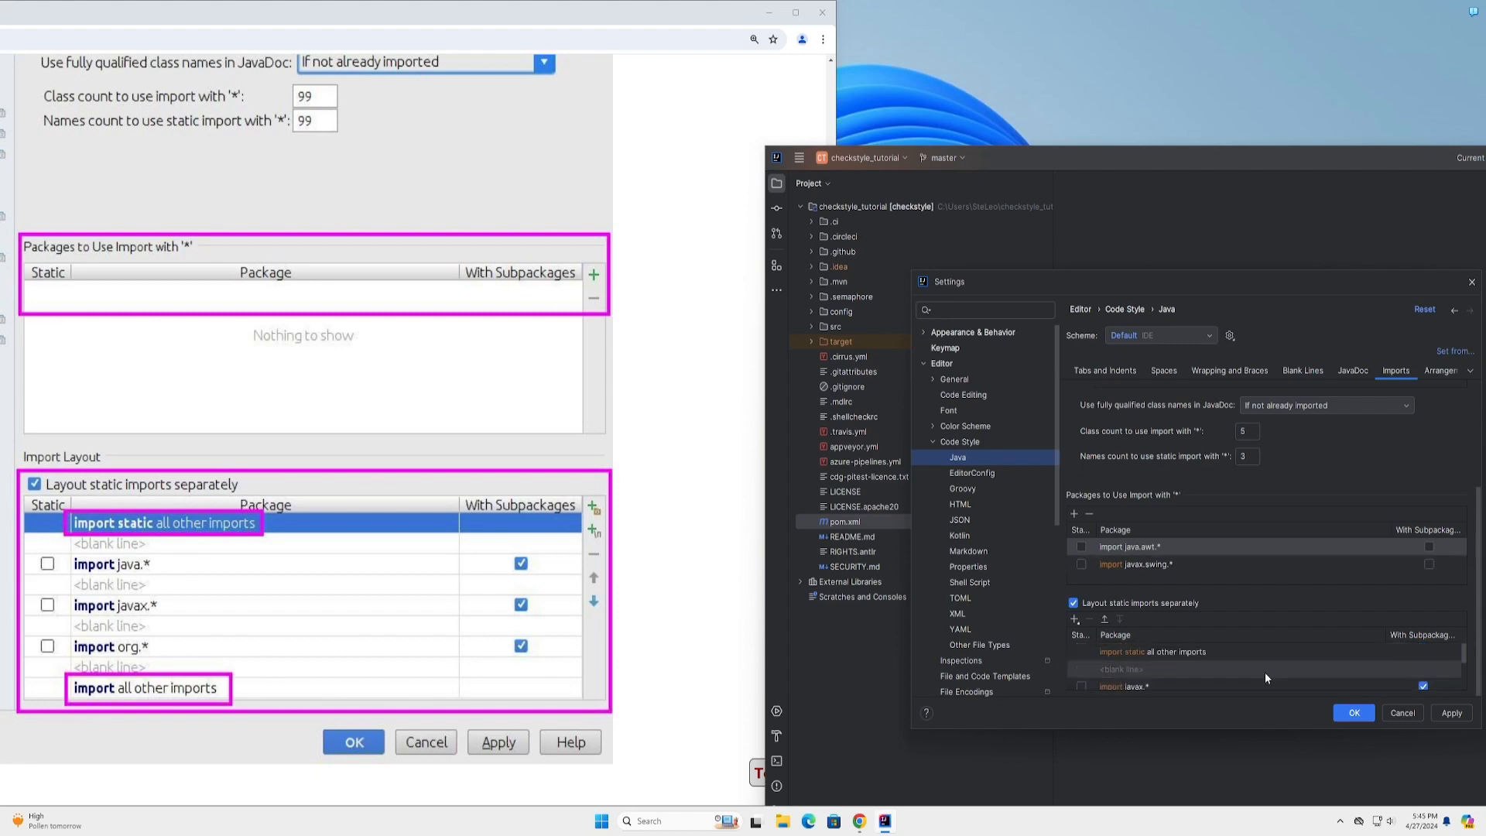
- Apply the Java import settings, maximize the browser with the guide near its Inspections section, and close the Settings dialog
{"action": "left_click", "coordinate": [1453, 715]}
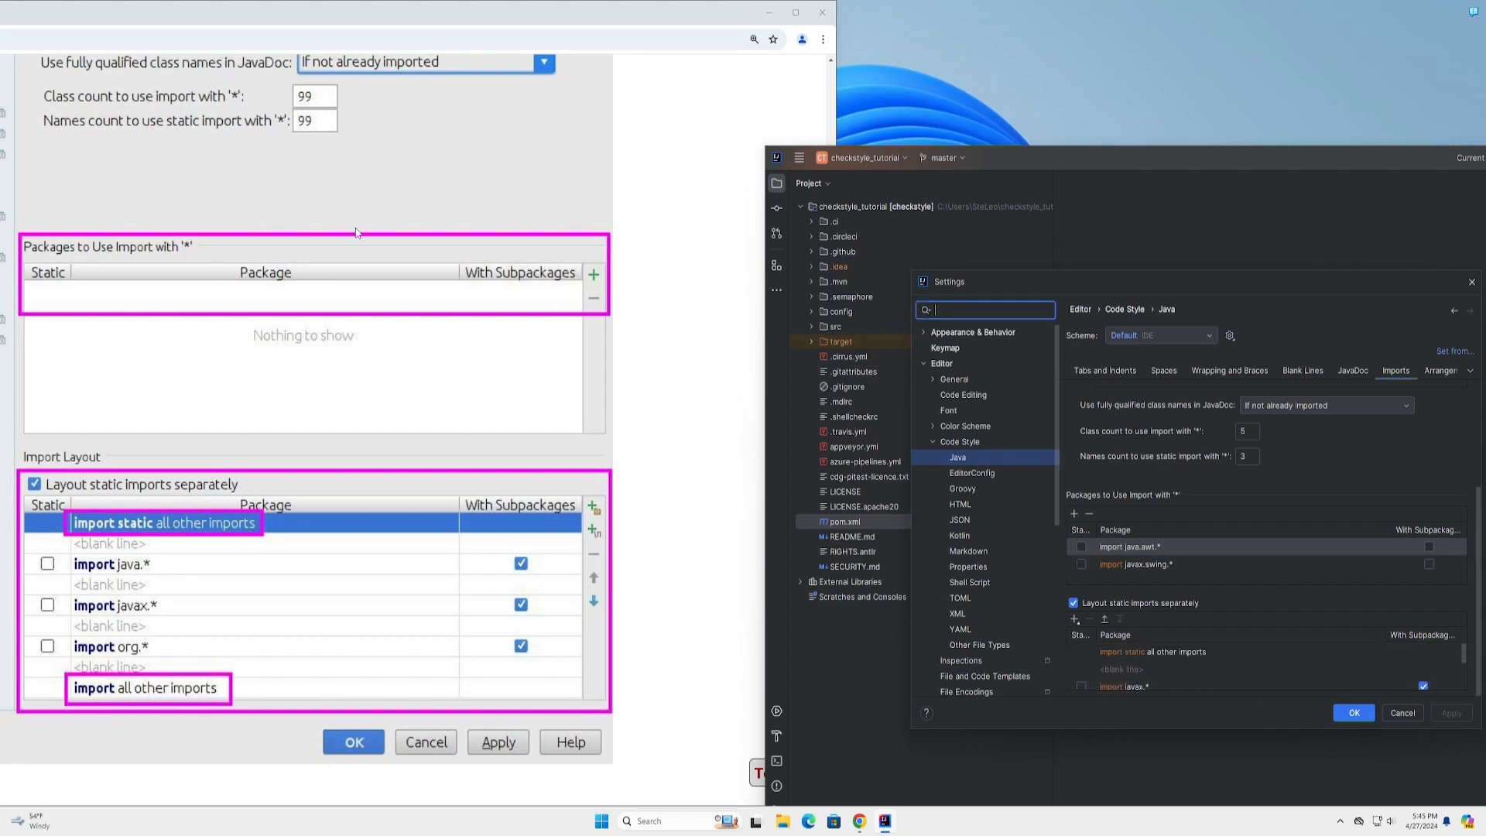
{"action": "scroll", "coordinate": [356, 232], "scroll_direction": "down", "scroll_amount": 4}
{"action": "left_click_drag", "start_coordinate": [424, 13], "coordinate": [633, 1]}
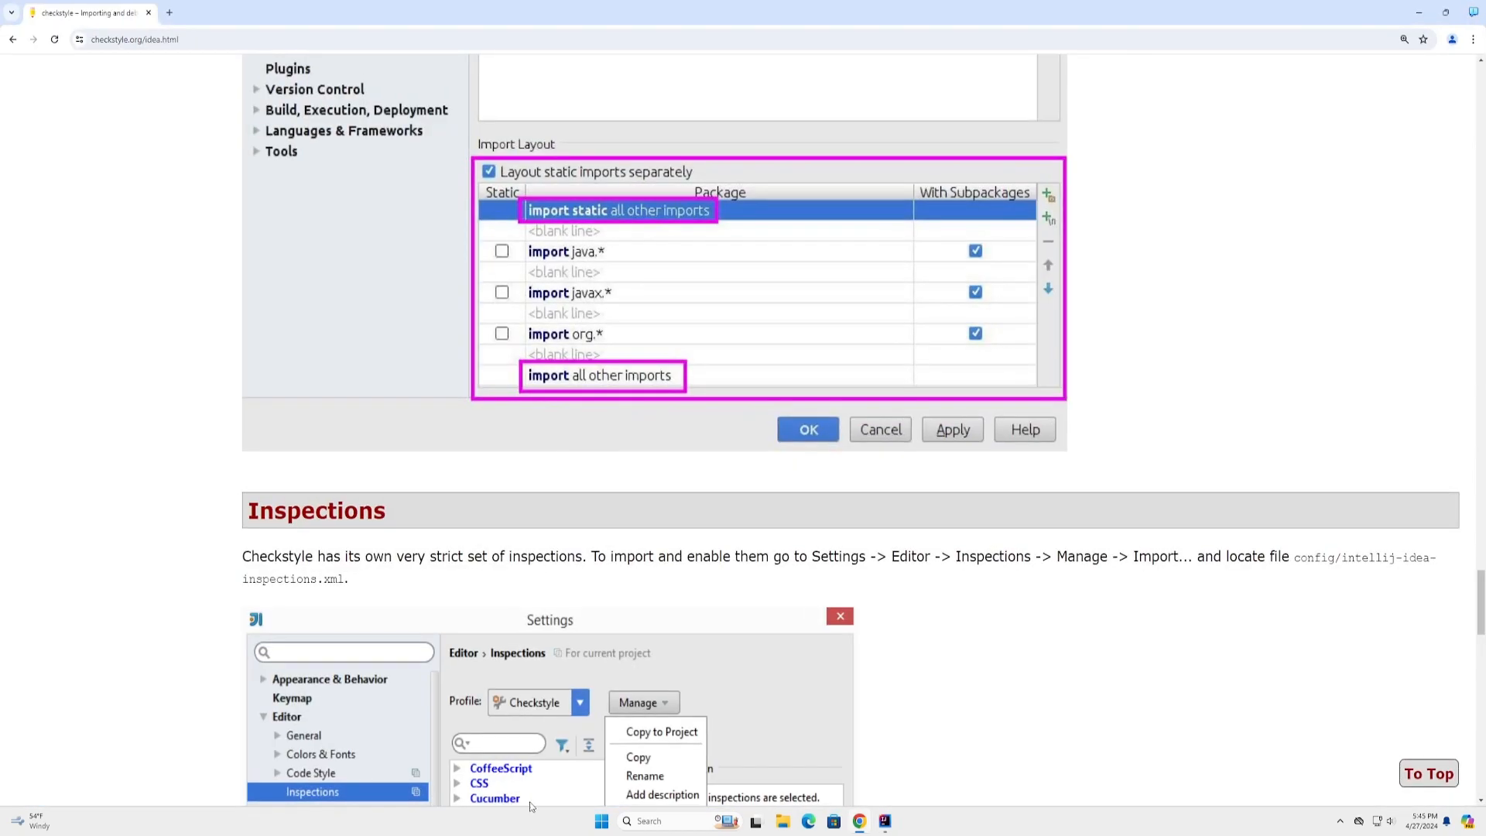
{"action": "left_click", "coordinate": [885, 820]}
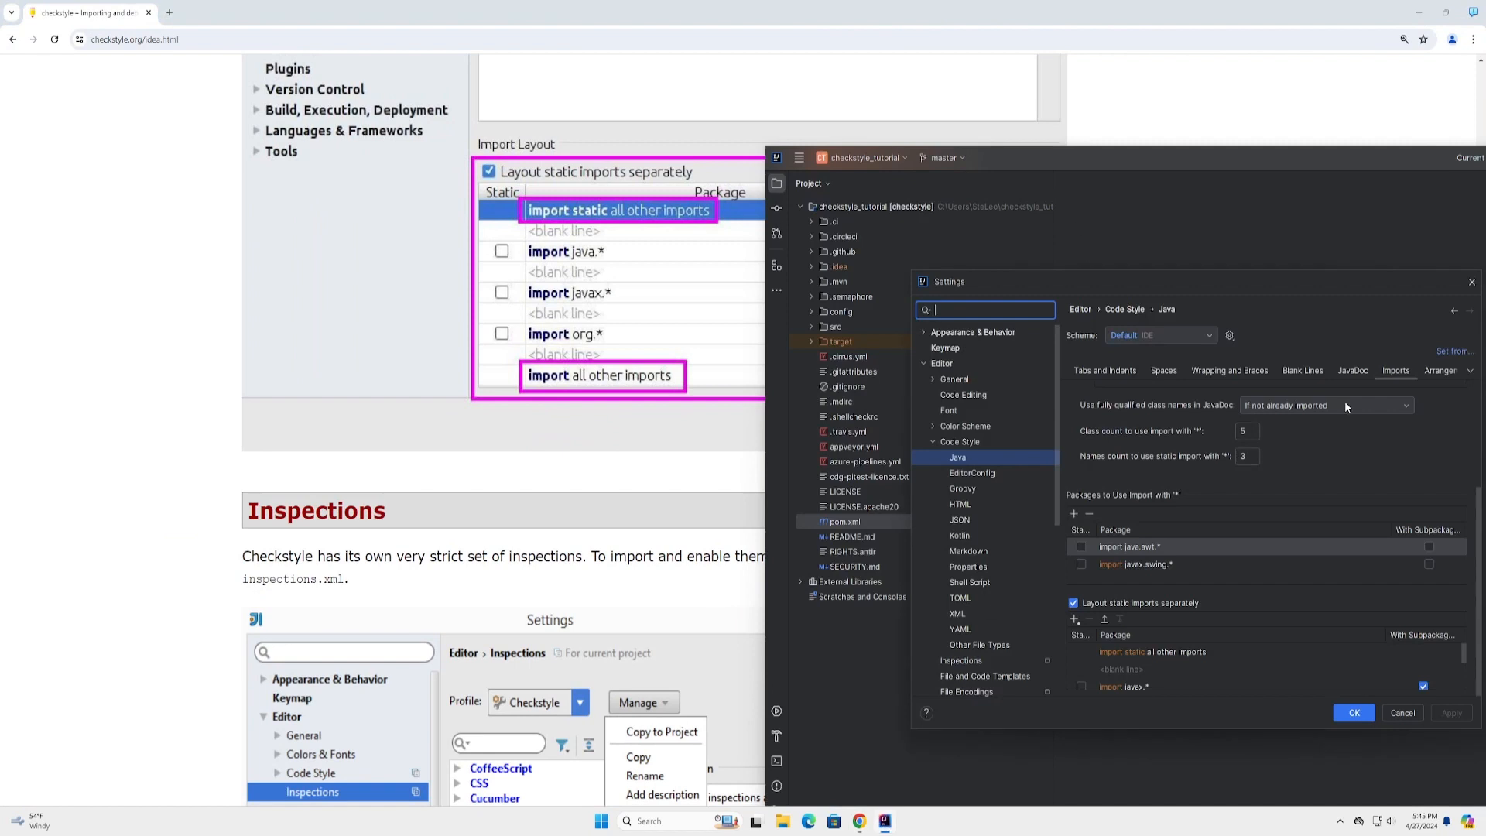
{"action": "left_click", "coordinate": [1353, 712]}
- Move the IDE window aside so more of the guide stays readable, and reopen the Settings dialog
{"action": "left_click_drag", "start_coordinate": [795, 148], "coordinate": [839, 169]}
{"action": "left_click_drag", "start_coordinate": [996, 177], "coordinate": [1130, 139]}
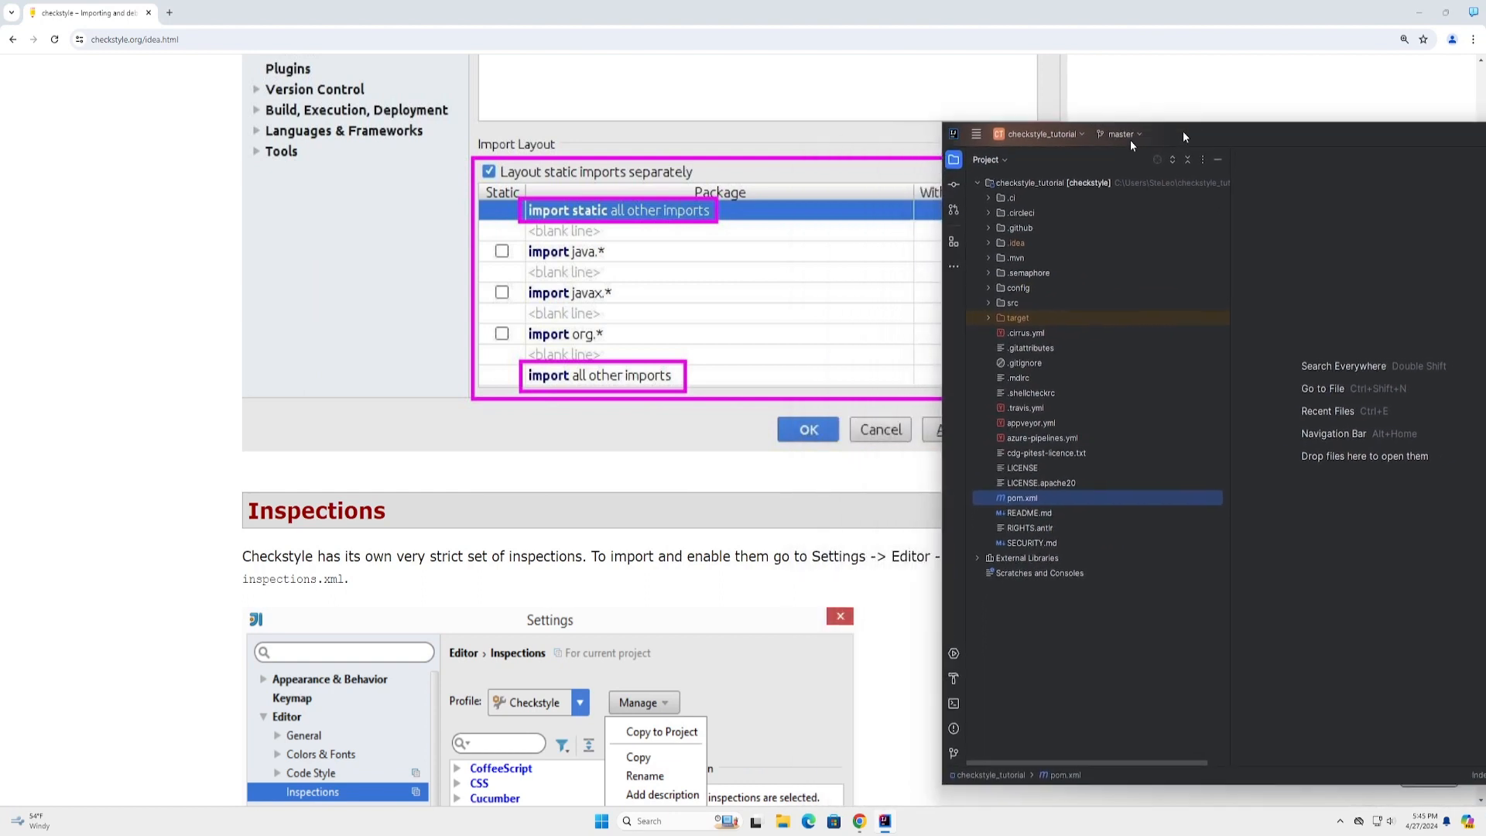
{"action": "left_click", "coordinate": [969, 136]}
{"action": "left_click", "coordinate": [1006, 225]}
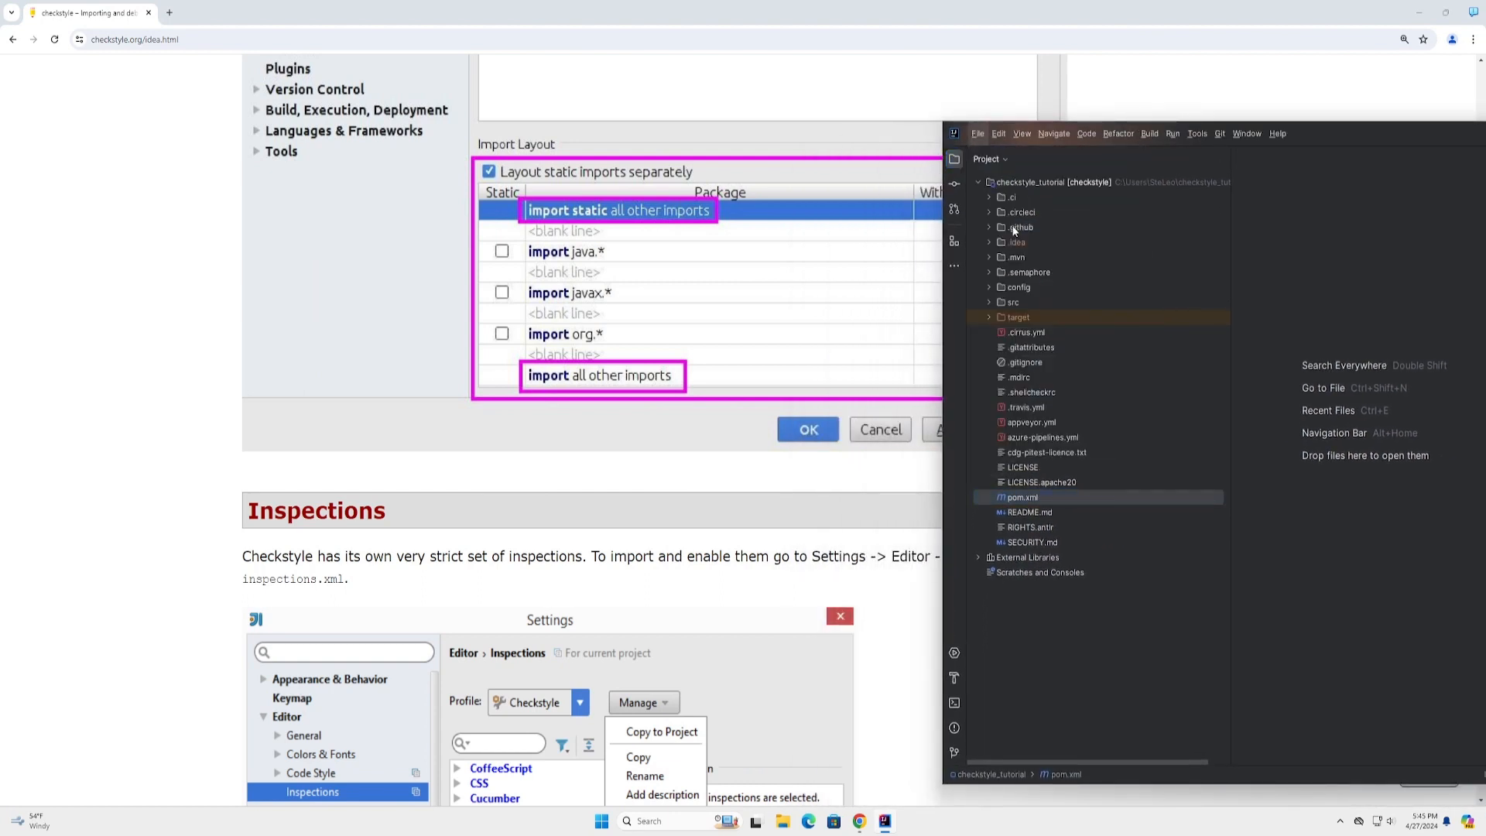
- Open the Editor Inspections settings described in the guide and start importing an inspection profile
{"action": "scroll", "coordinate": [700, 523], "scroll_direction": "down", "scroll_amount": 1}
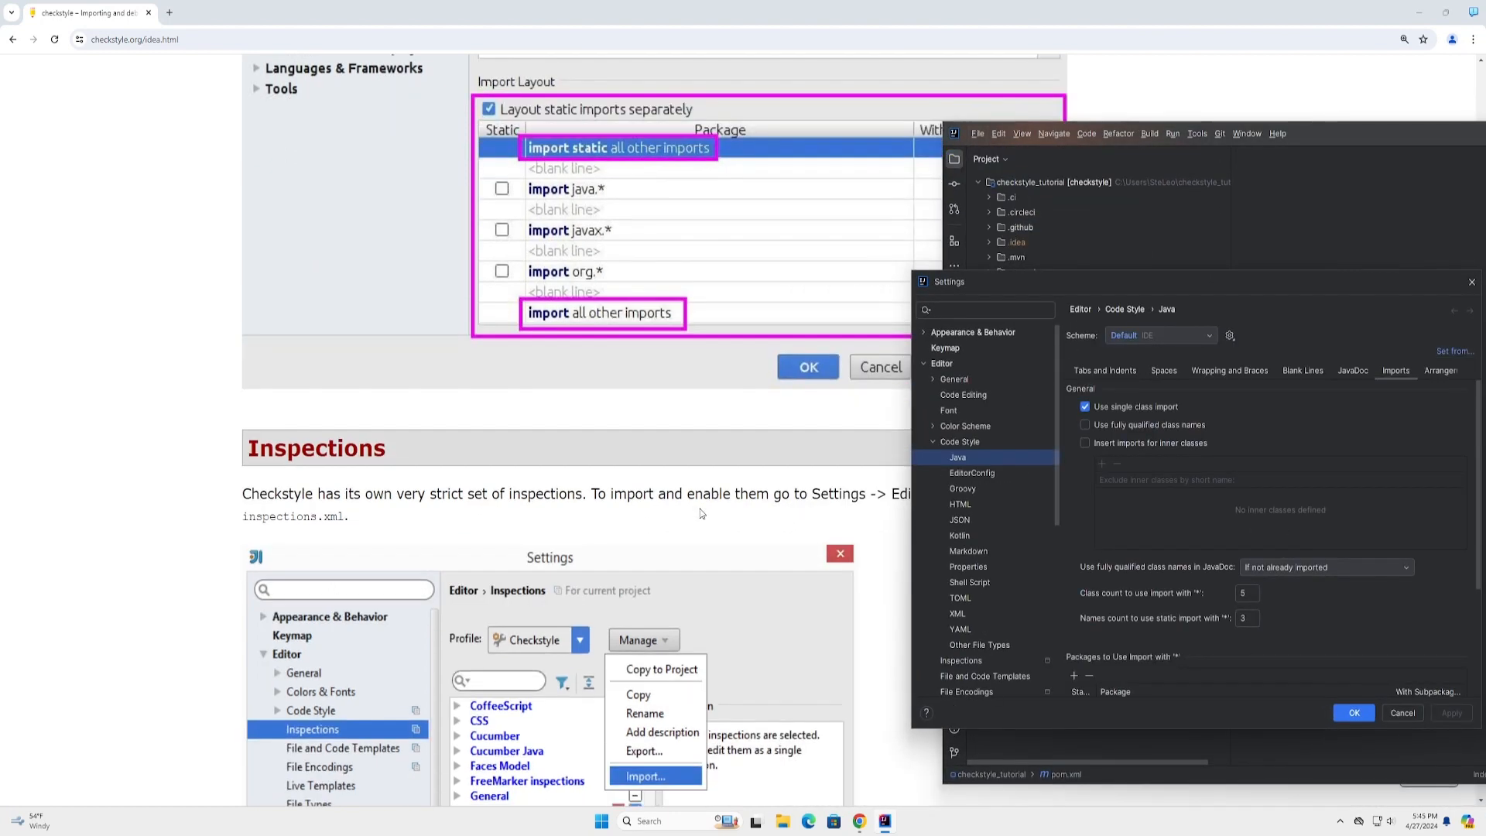
{"action": "scroll", "coordinate": [704, 503], "scroll_direction": "up", "scroll_amount": 3}
{"action": "scroll", "coordinate": [704, 501], "scroll_direction": "up", "scroll_amount": 8}
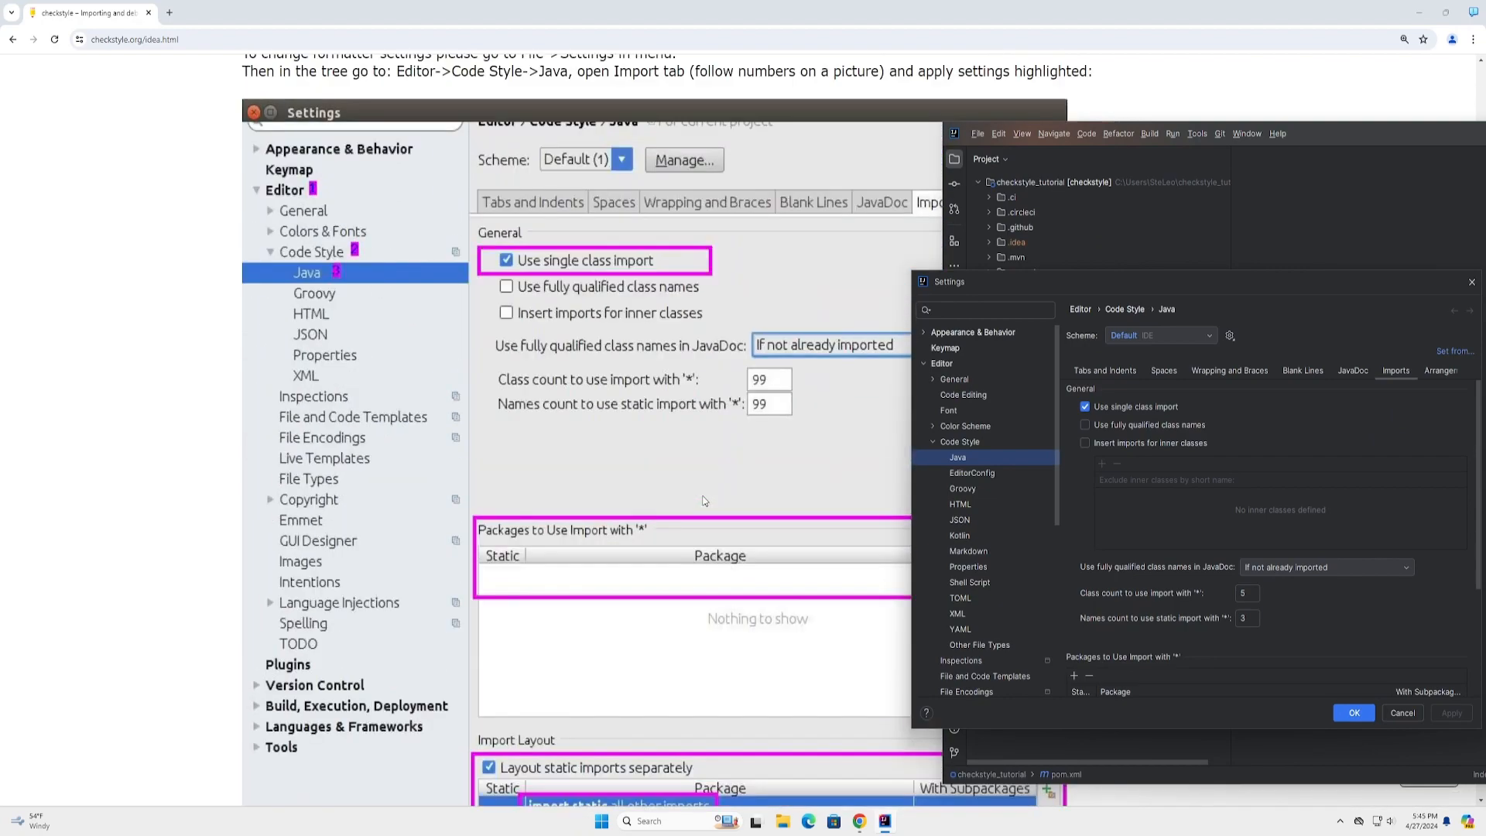
{"action": "scroll", "coordinate": [702, 495], "scroll_direction": "down", "scroll_amount": 15}
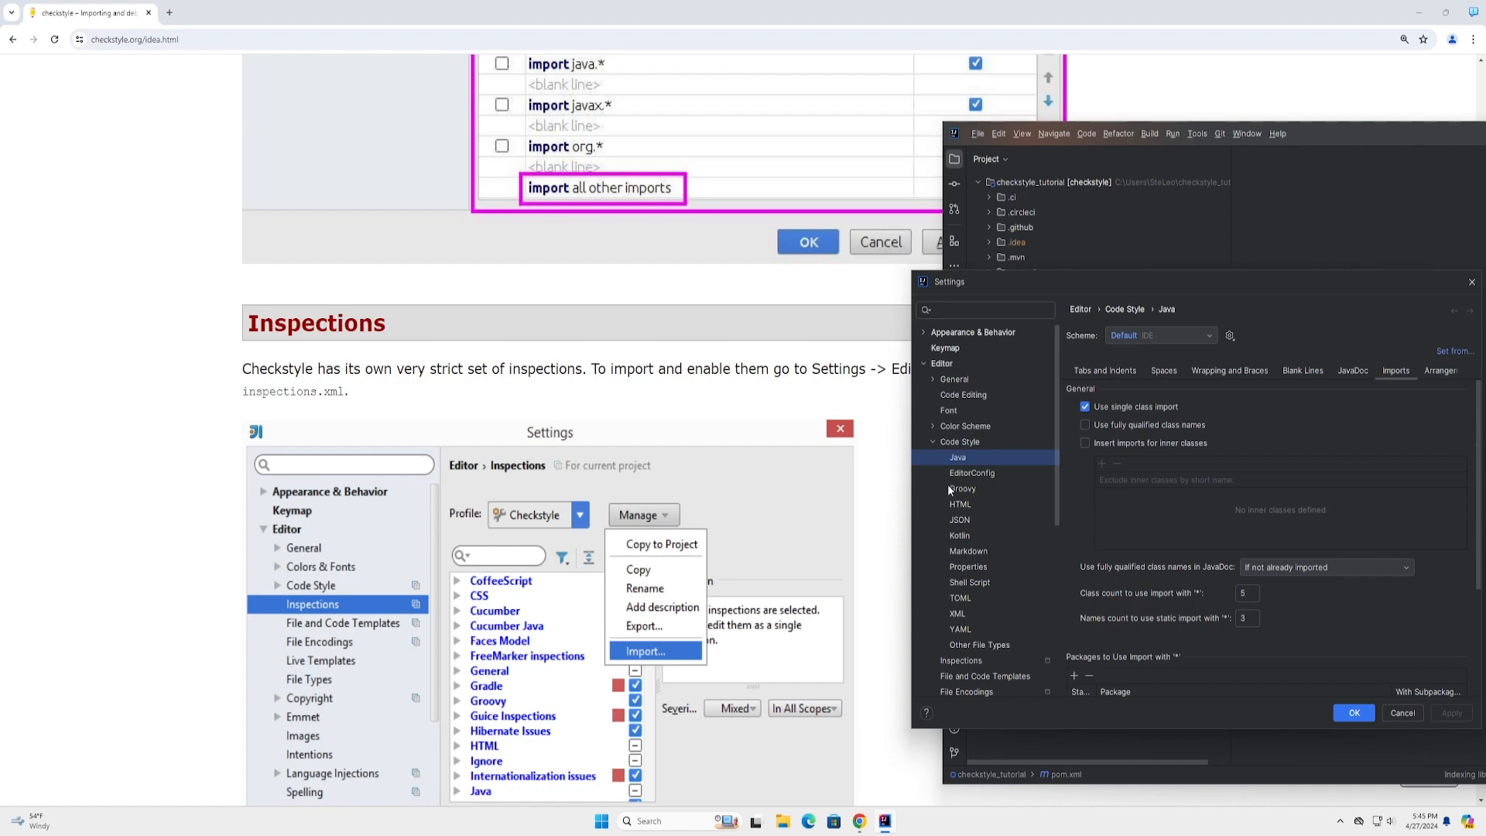
{"action": "scroll", "coordinate": [949, 631], "scroll_direction": "down", "scroll_amount": 1}
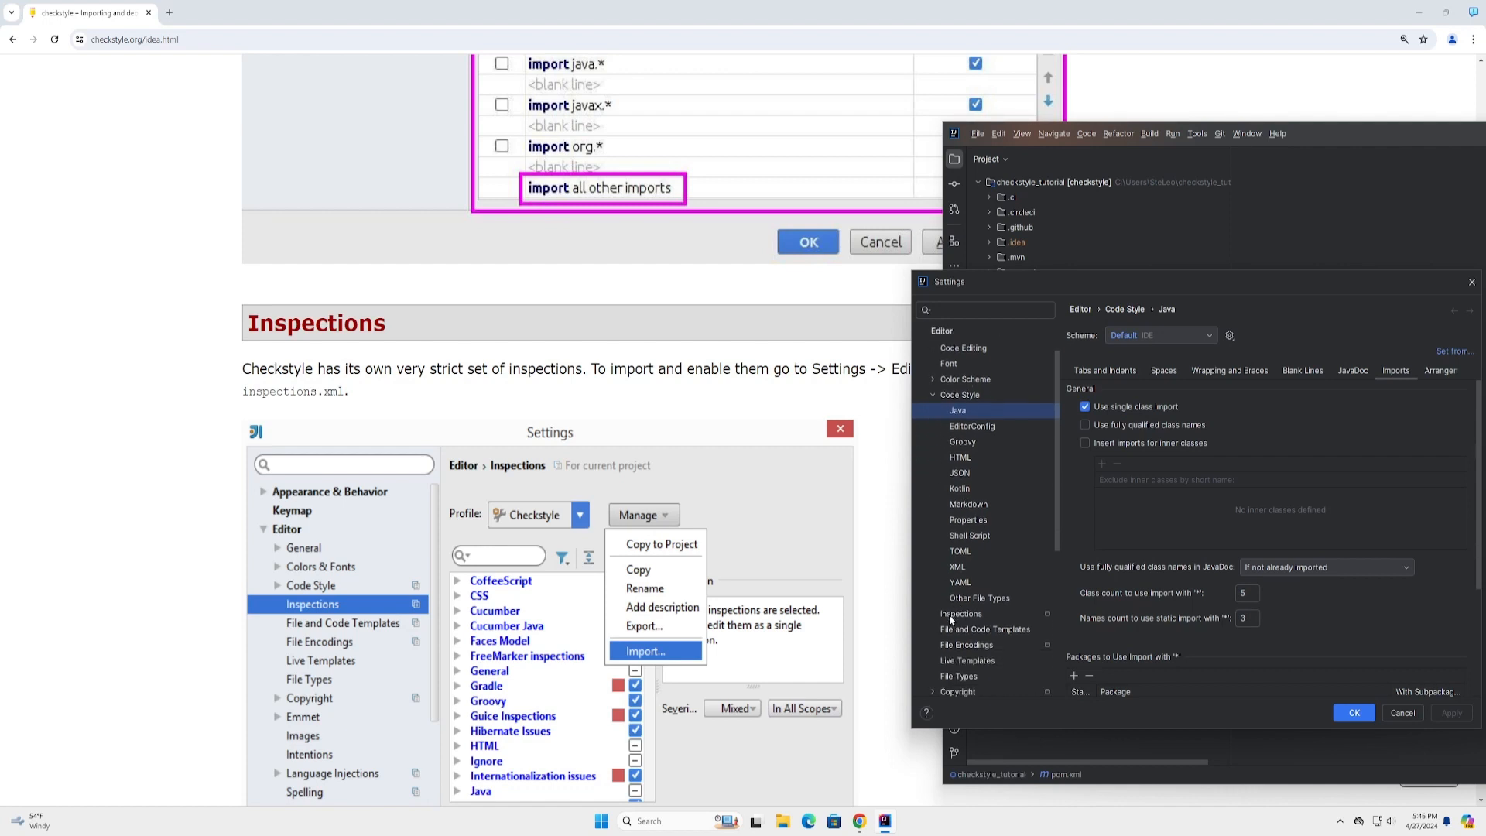
{"action": "left_click", "coordinate": [962, 615]}
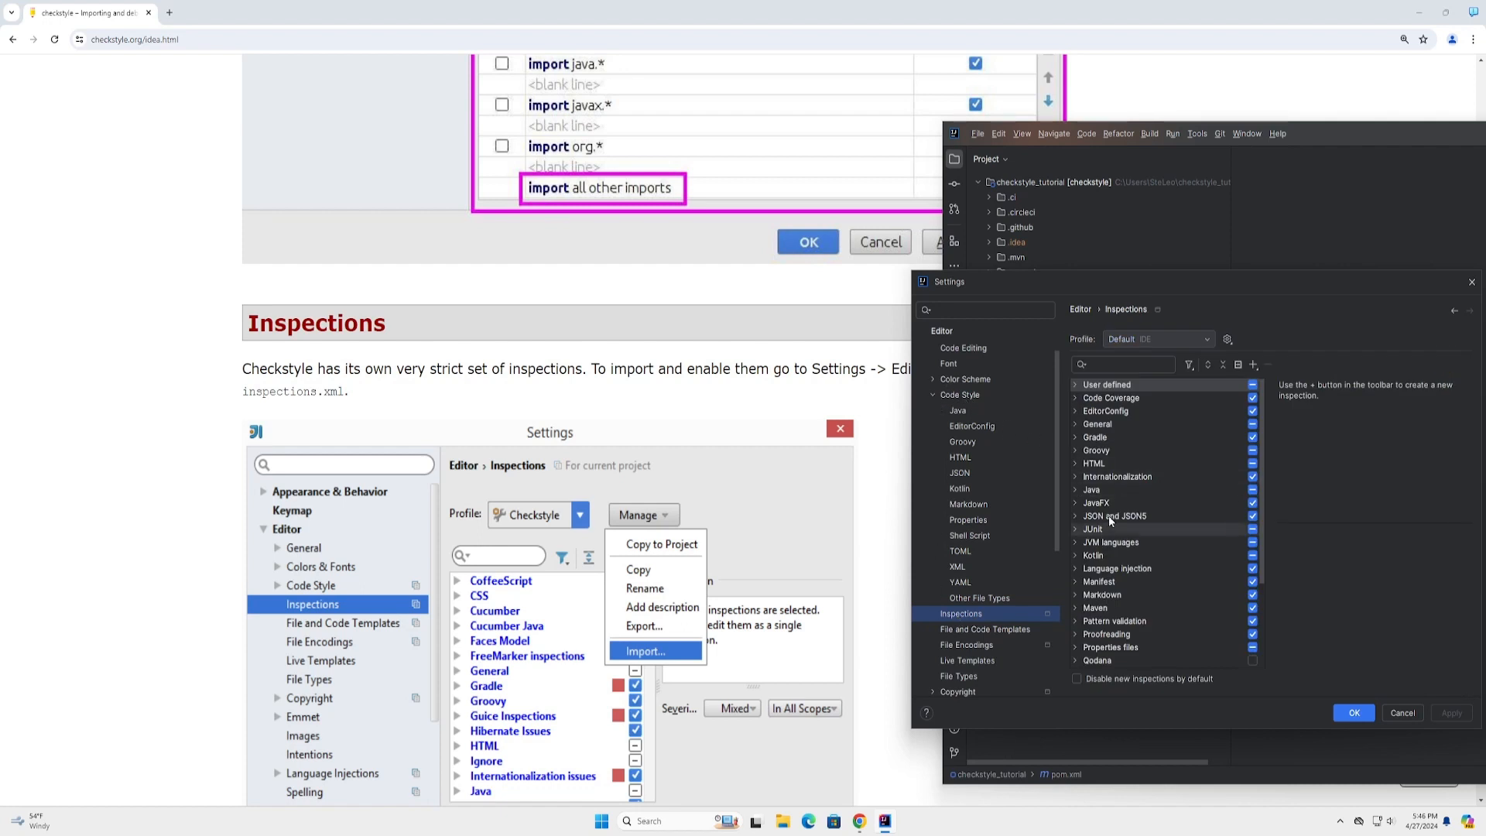
{"action": "scroll", "coordinate": [931, 433], "scroll_direction": "down", "scroll_amount": 1}
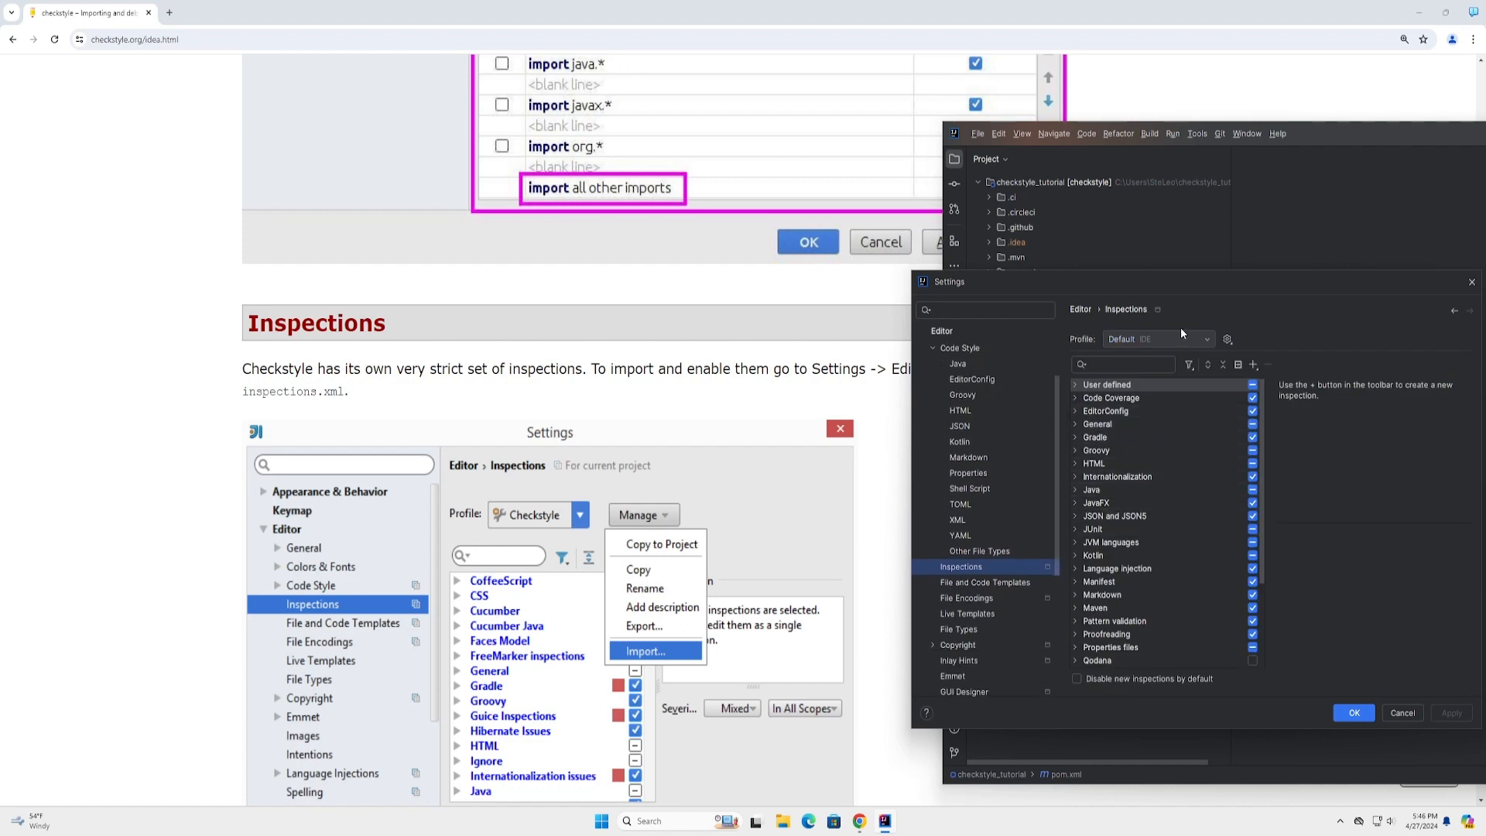
{"action": "left_click", "coordinate": [1226, 339]}
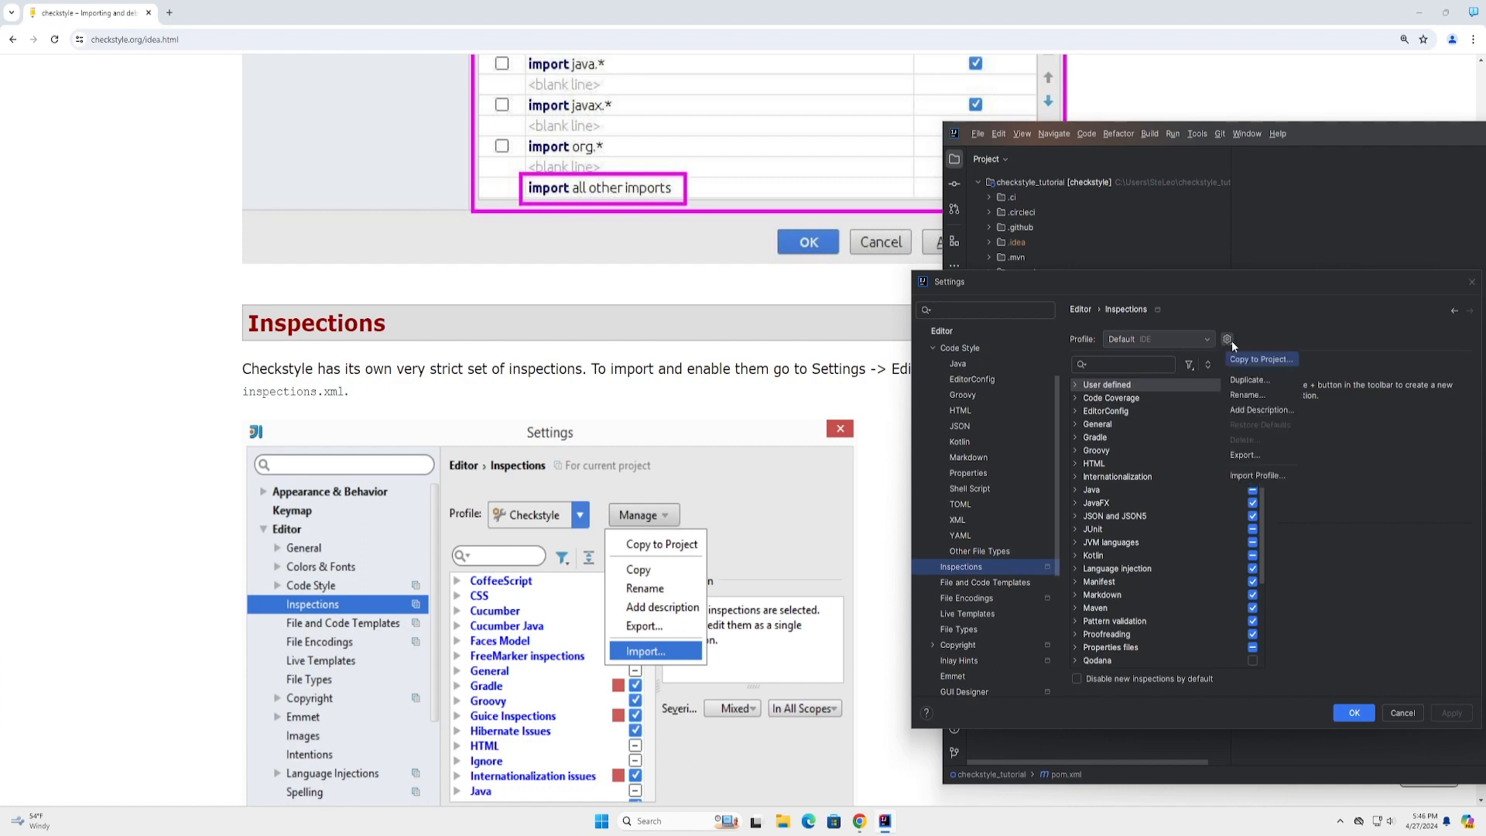
{"action": "left_click", "coordinate": [1257, 477]}
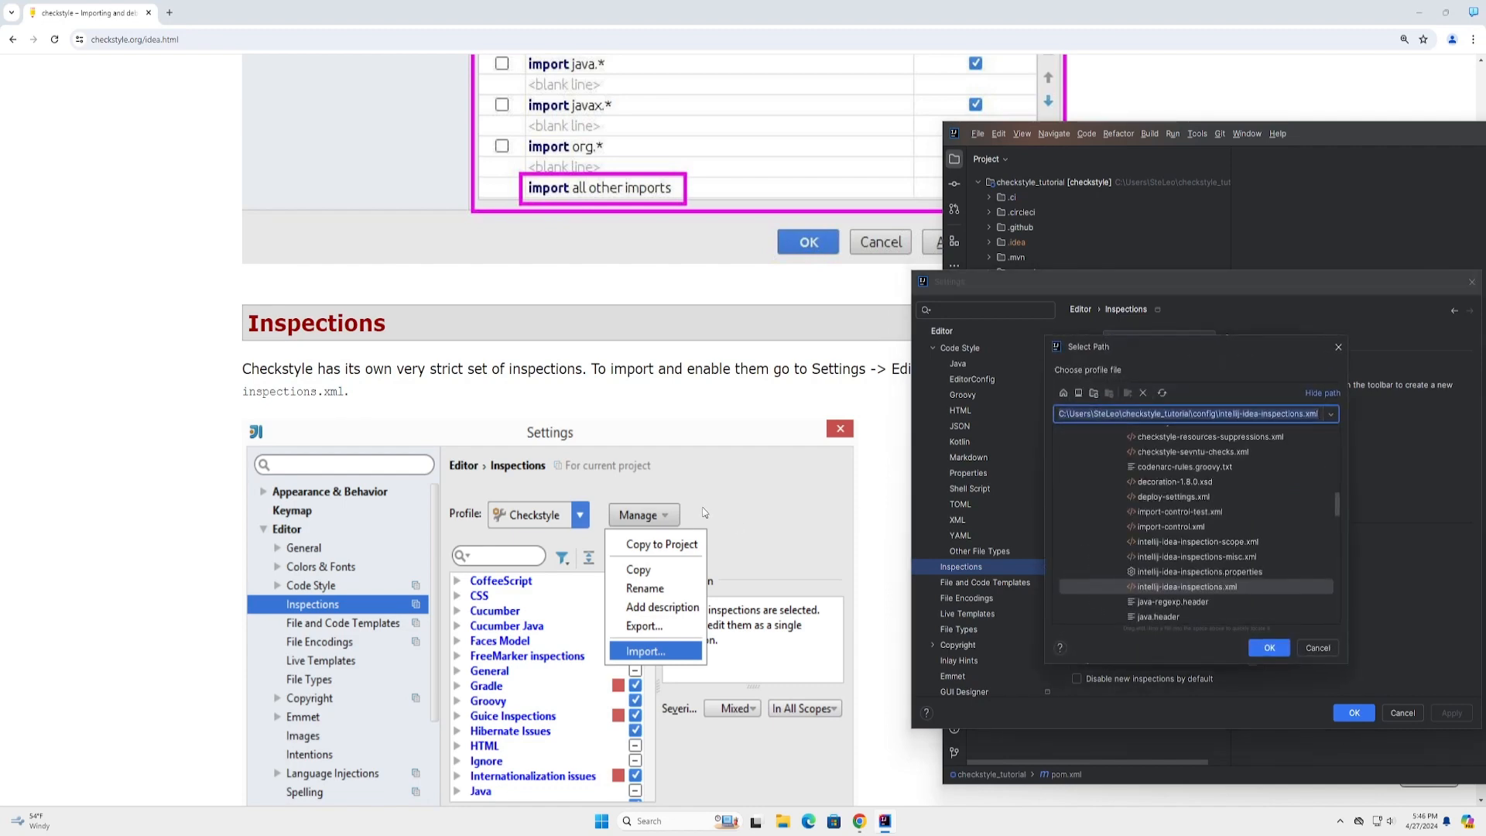
- Read the guide's Inspections section for the profile file to import and the custom scope instructions
{"action": "scroll", "coordinate": [761, 504], "scroll_direction": "down", "scroll_amount": 6}
{"action": "scroll", "coordinate": [761, 503], "scroll_direction": "down", "scroll_amount": 1}
{"action": "scroll", "coordinate": [760, 503], "scroll_direction": "up", "scroll_amount": 4}
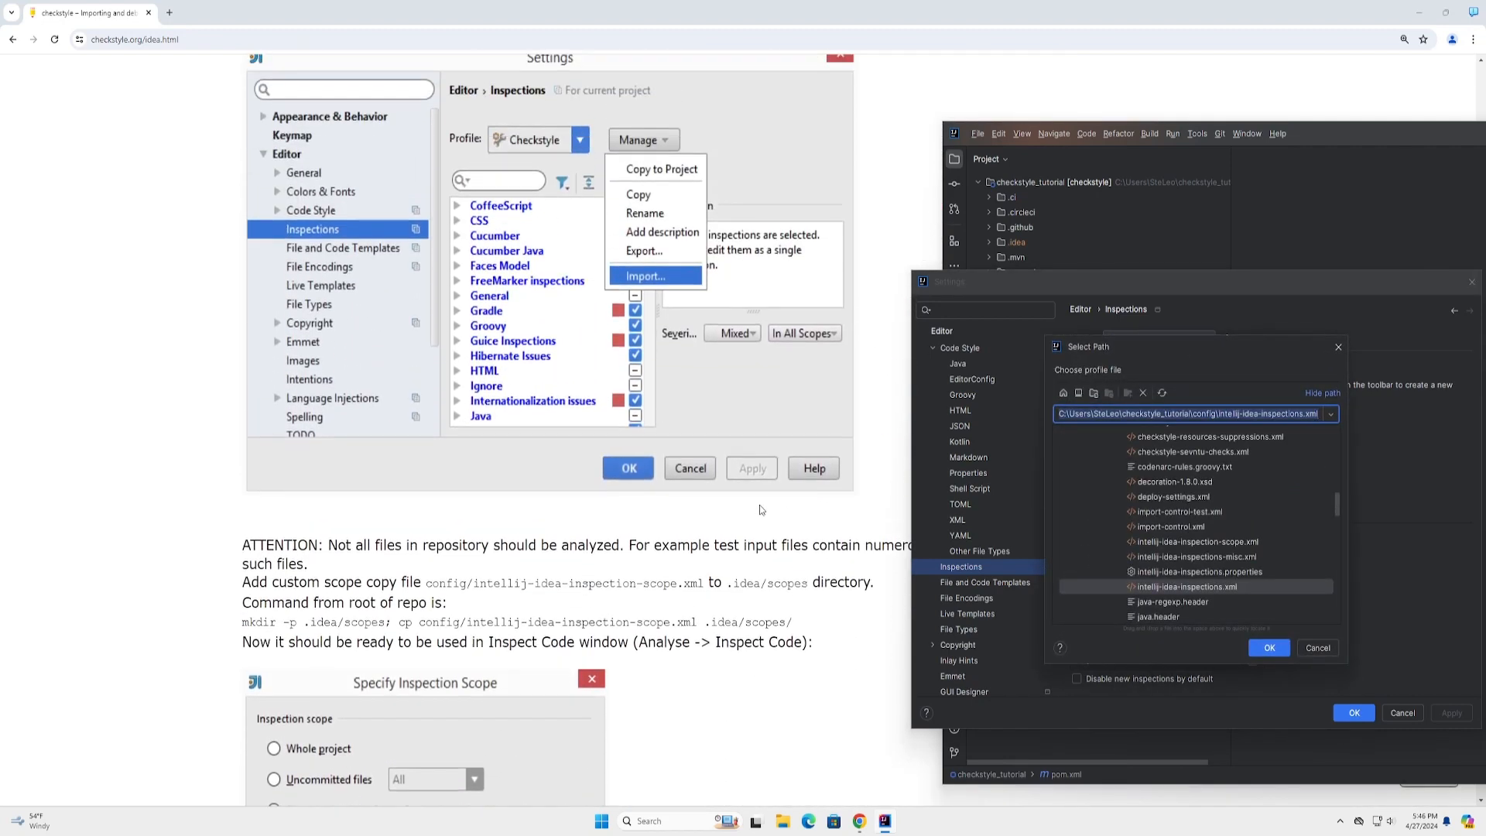
{"action": "scroll", "coordinate": [759, 505], "scroll_direction": "up", "scroll_amount": 2}
{"action": "scroll", "coordinate": [770, 433], "scroll_direction": "down", "scroll_amount": 2}
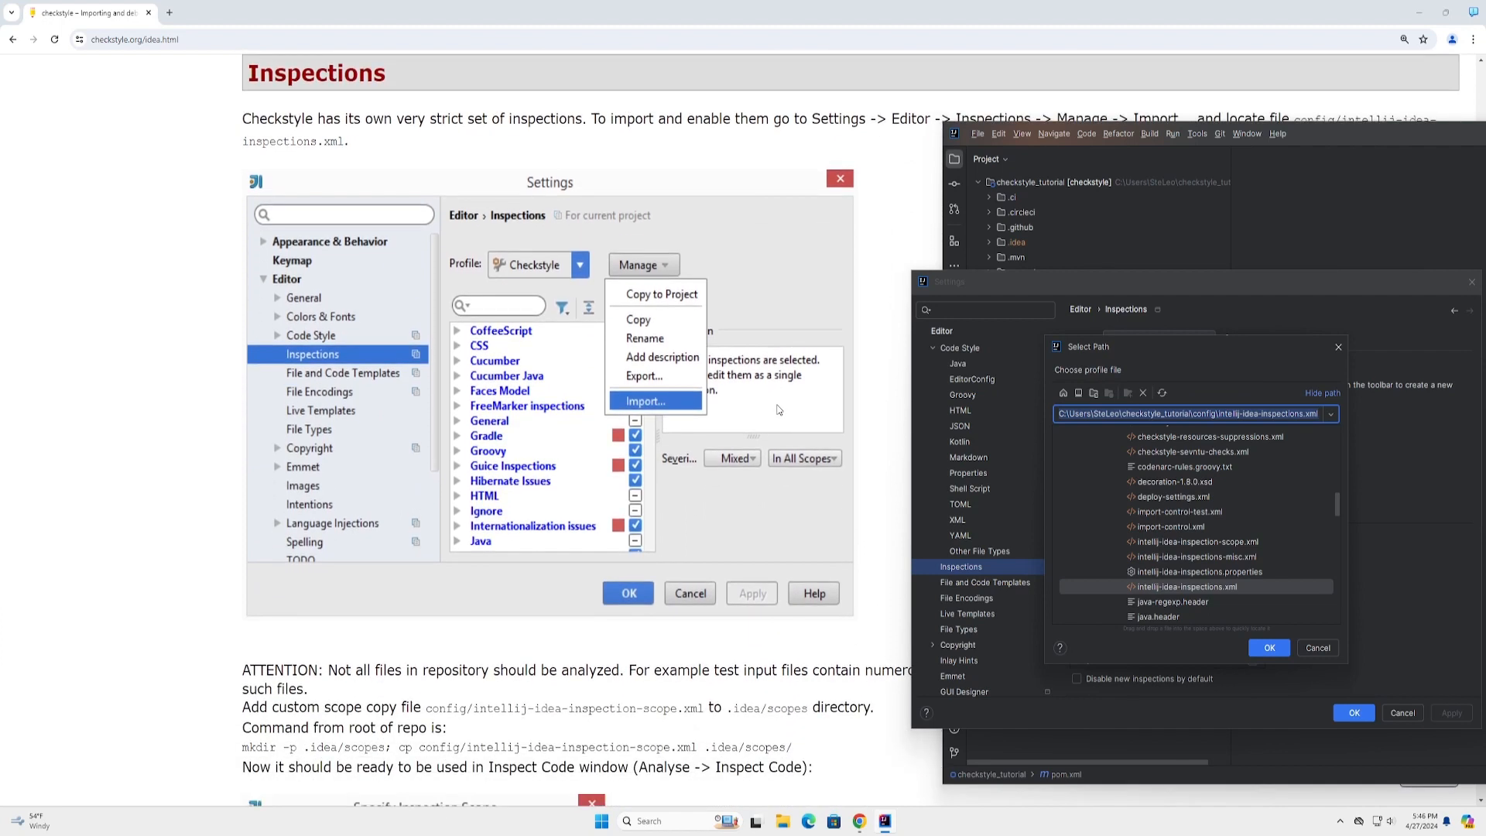
{"action": "scroll", "coordinate": [782, 358], "scroll_direction": "up", "scroll_amount": 2}
{"action": "scroll", "coordinate": [782, 358], "scroll_direction": "down", "scroll_amount": 2}
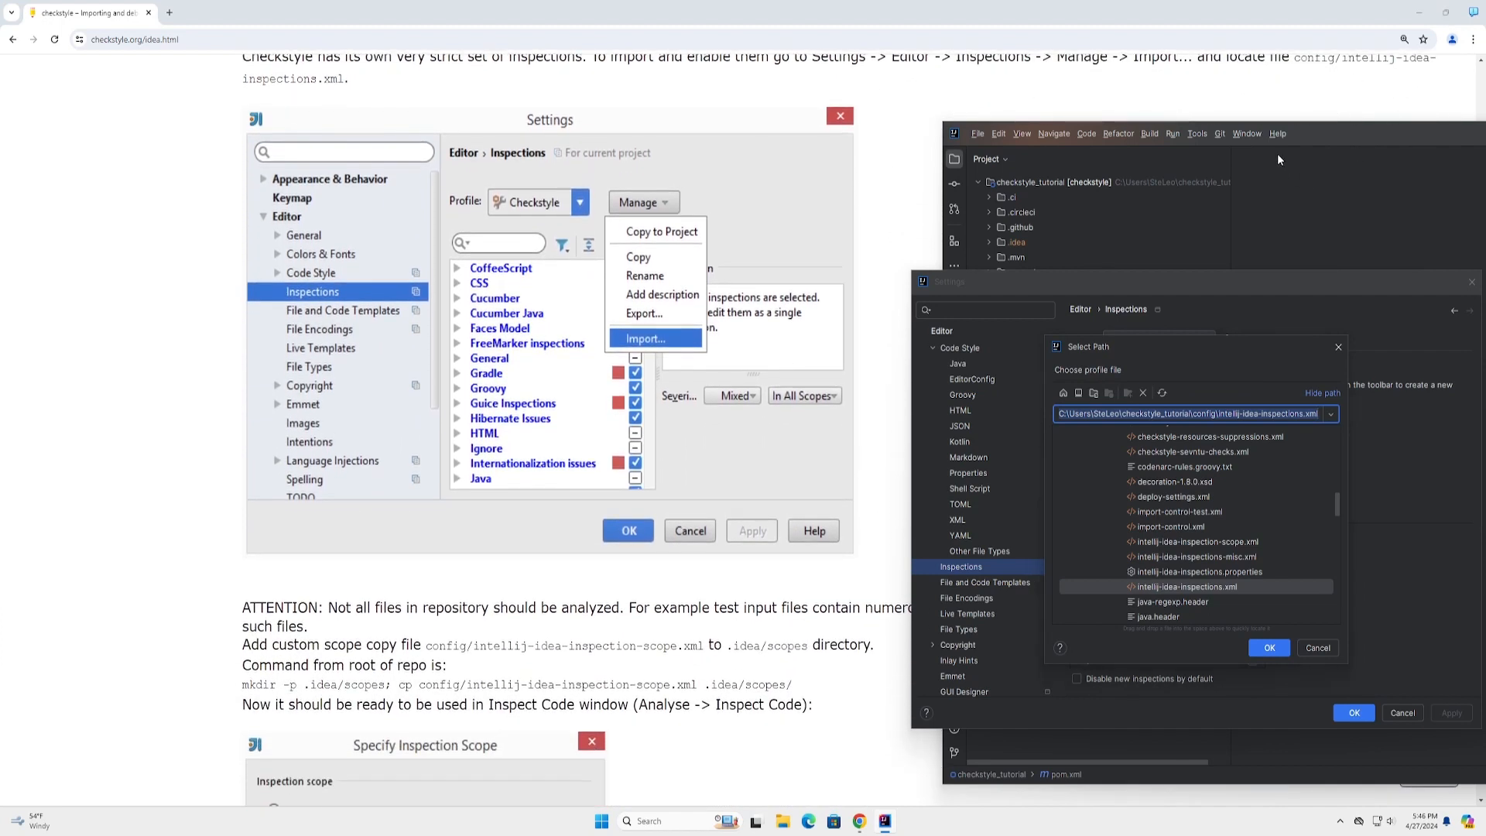
{"action": "scroll", "coordinate": [771, 353], "scroll_direction": "up", "scroll_amount": 1}
{"action": "scroll", "coordinate": [771, 354], "scroll_direction": "up", "scroll_amount": 1}
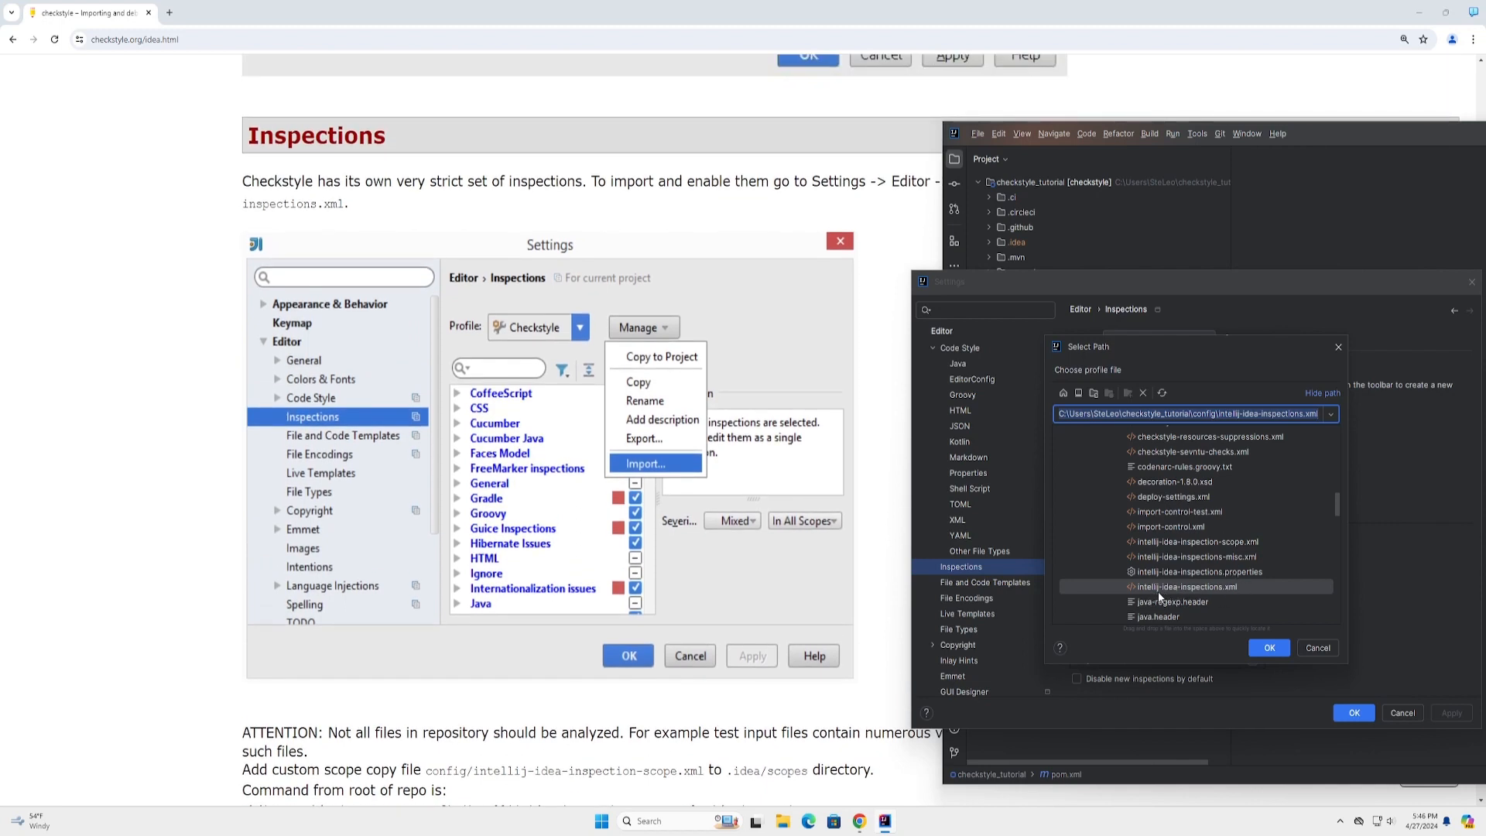
- Import intellij-idea-inspections.xml from the project's config folder as the inspection profile, look over its categories and apply it
{"action": "left_click", "coordinate": [1221, 588]}
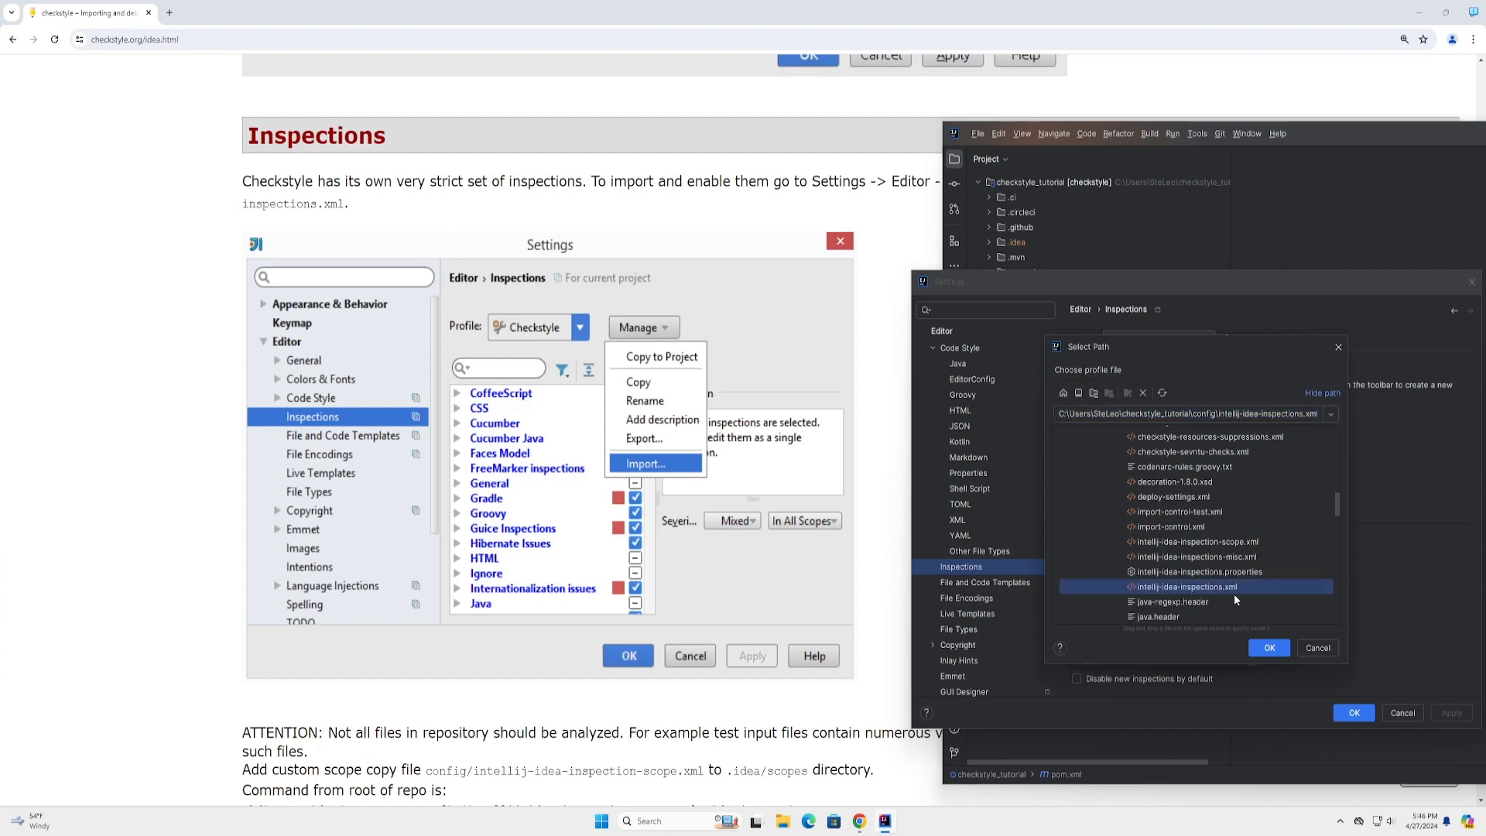
{"action": "left_click", "coordinate": [1268, 647]}
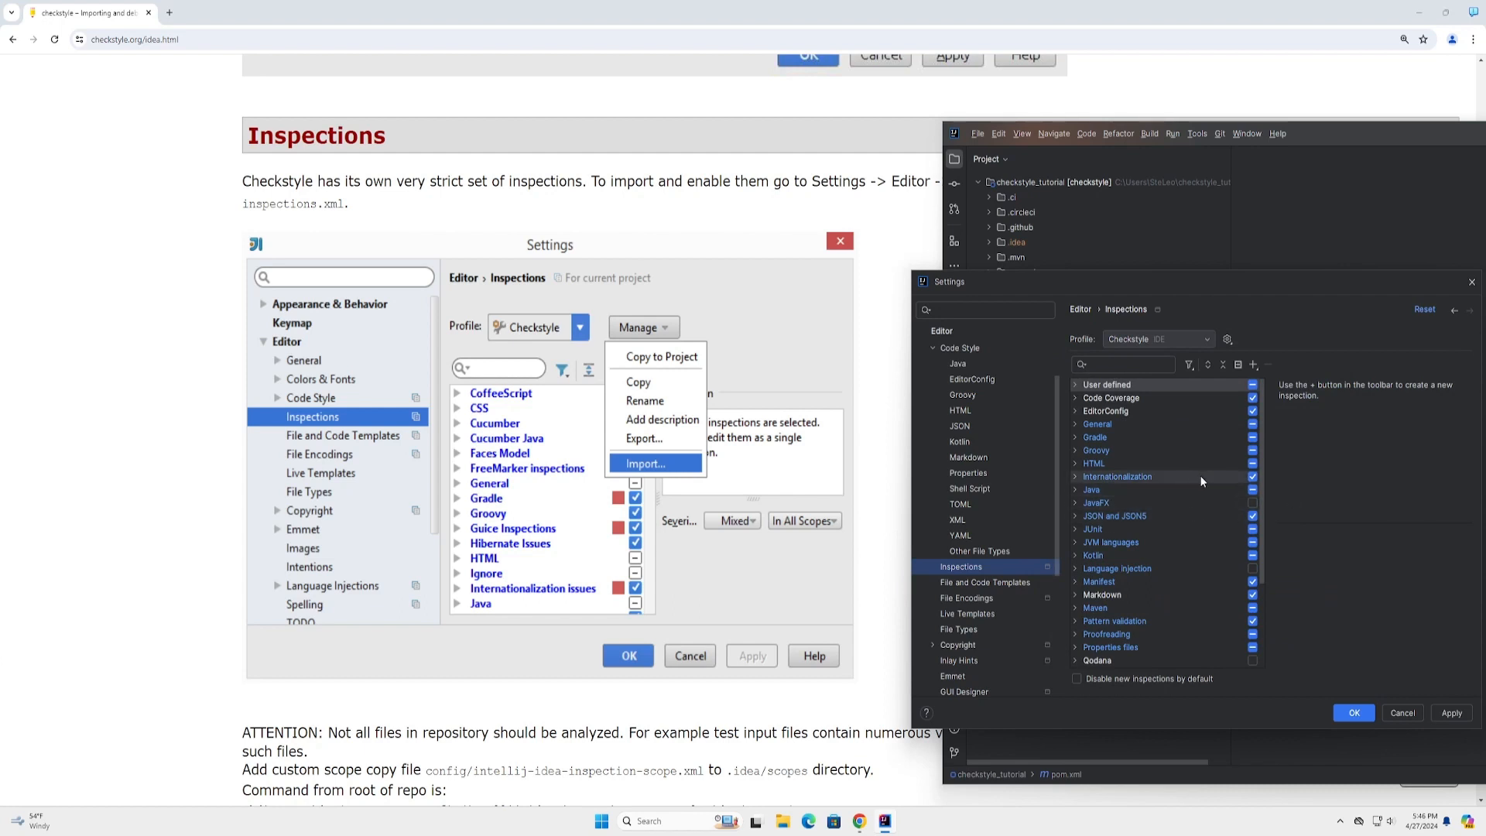
{"action": "scroll", "coordinate": [1211, 503], "scroll_direction": "down", "scroll_amount": 3}
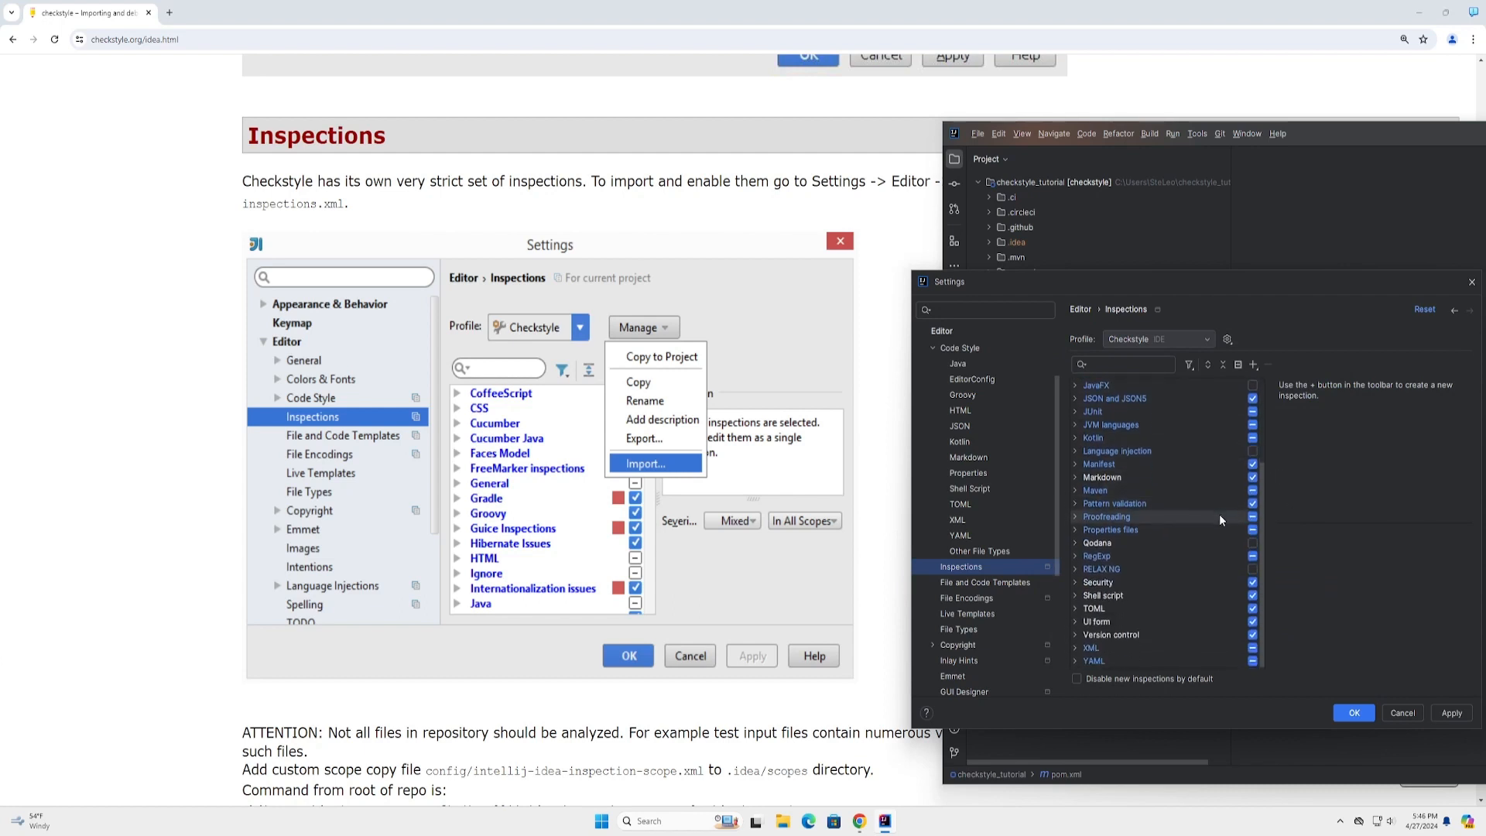
{"action": "scroll", "coordinate": [1223, 511], "scroll_direction": "up", "scroll_amount": 1}
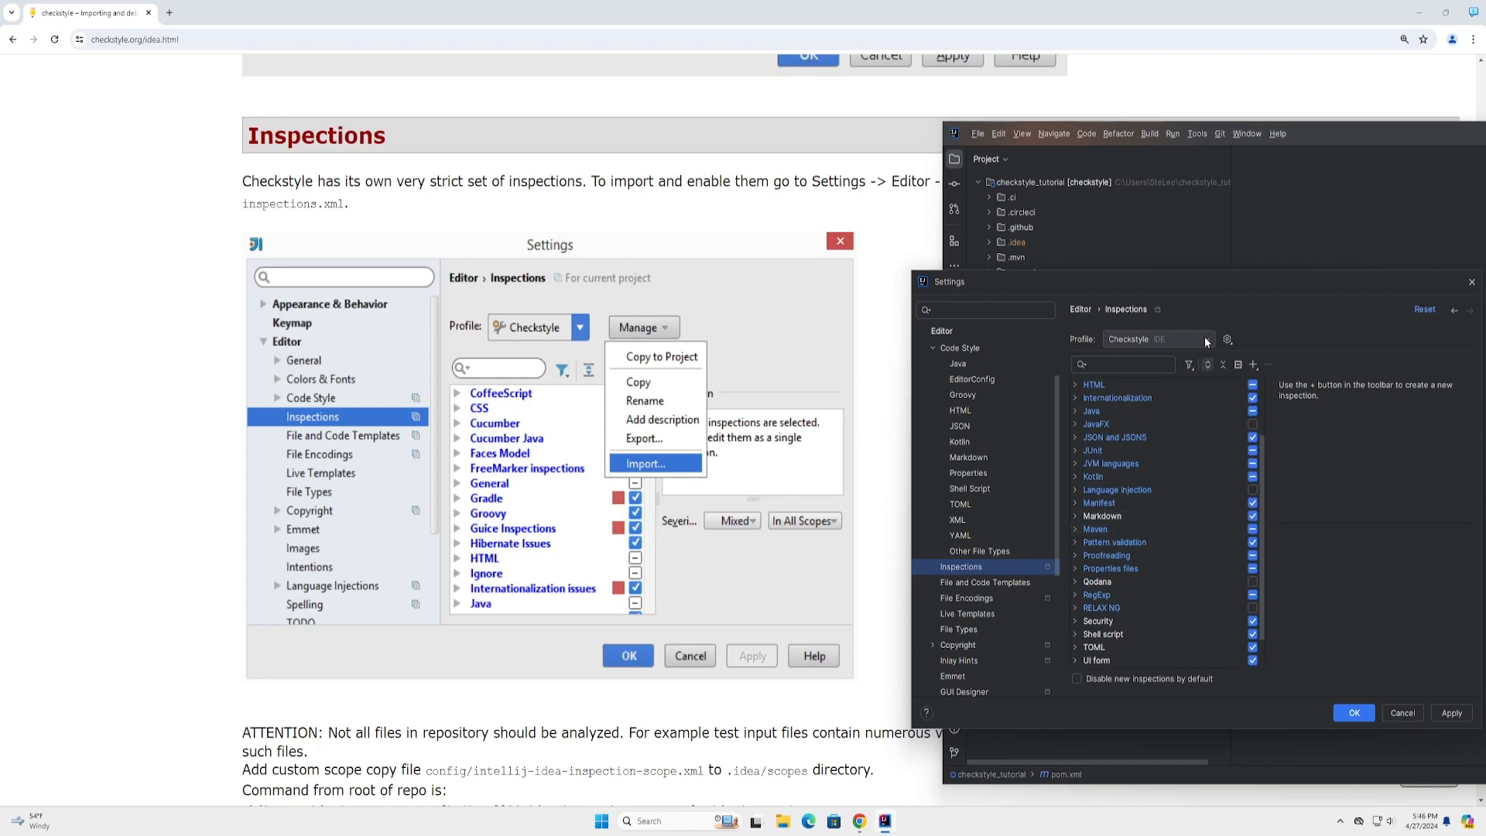
{"action": "left_click", "coordinate": [1452, 713]}
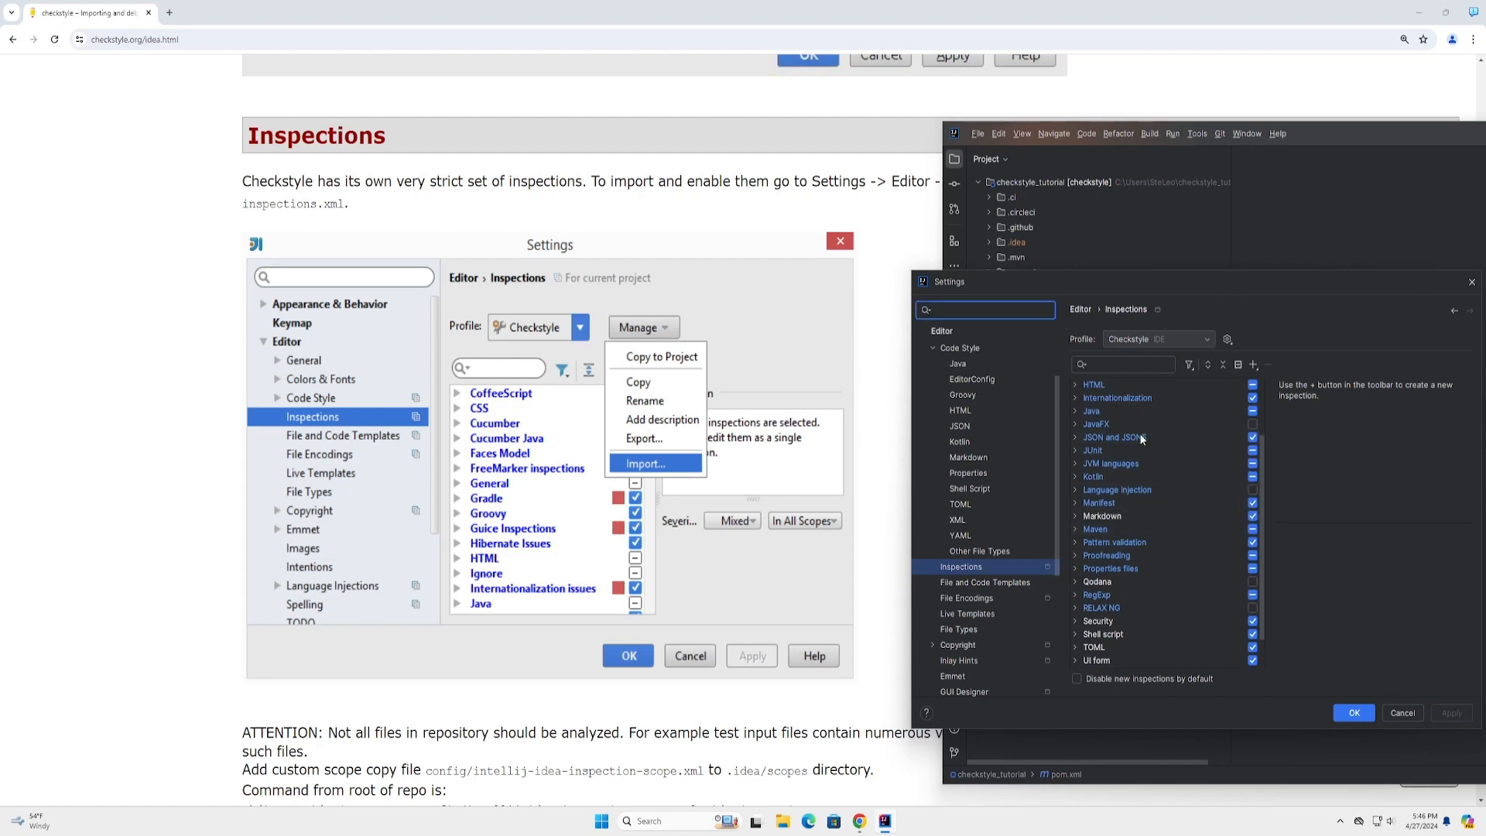
- Review the guide's instructions for the custom inspection scope and close the Settings dialog
{"action": "scroll", "coordinate": [709, 520], "scroll_direction": "down", "scroll_amount": 3}
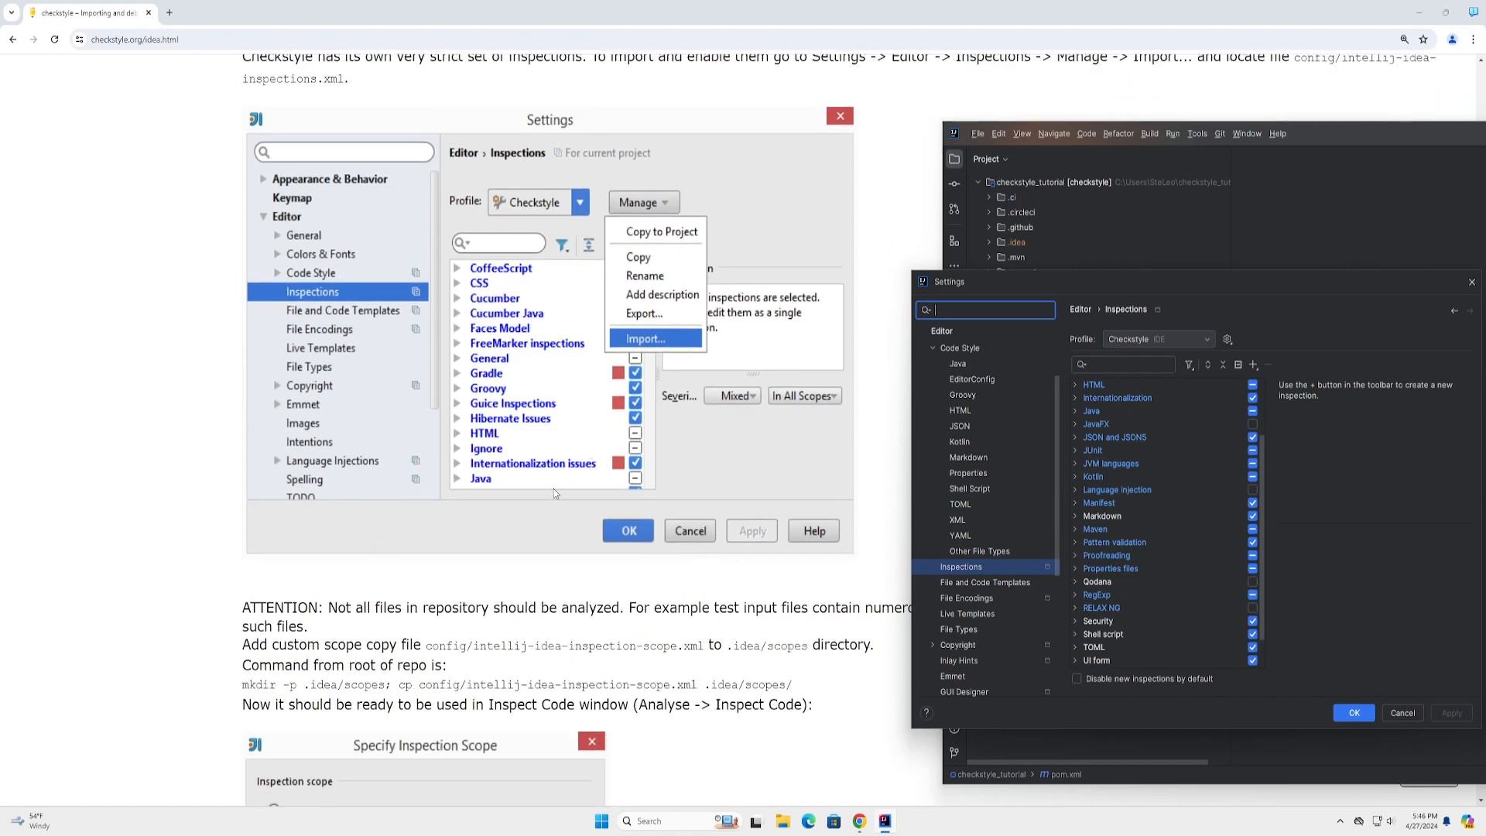
{"action": "scroll", "coordinate": [1089, 412], "scroll_direction": "up", "scroll_amount": 2}
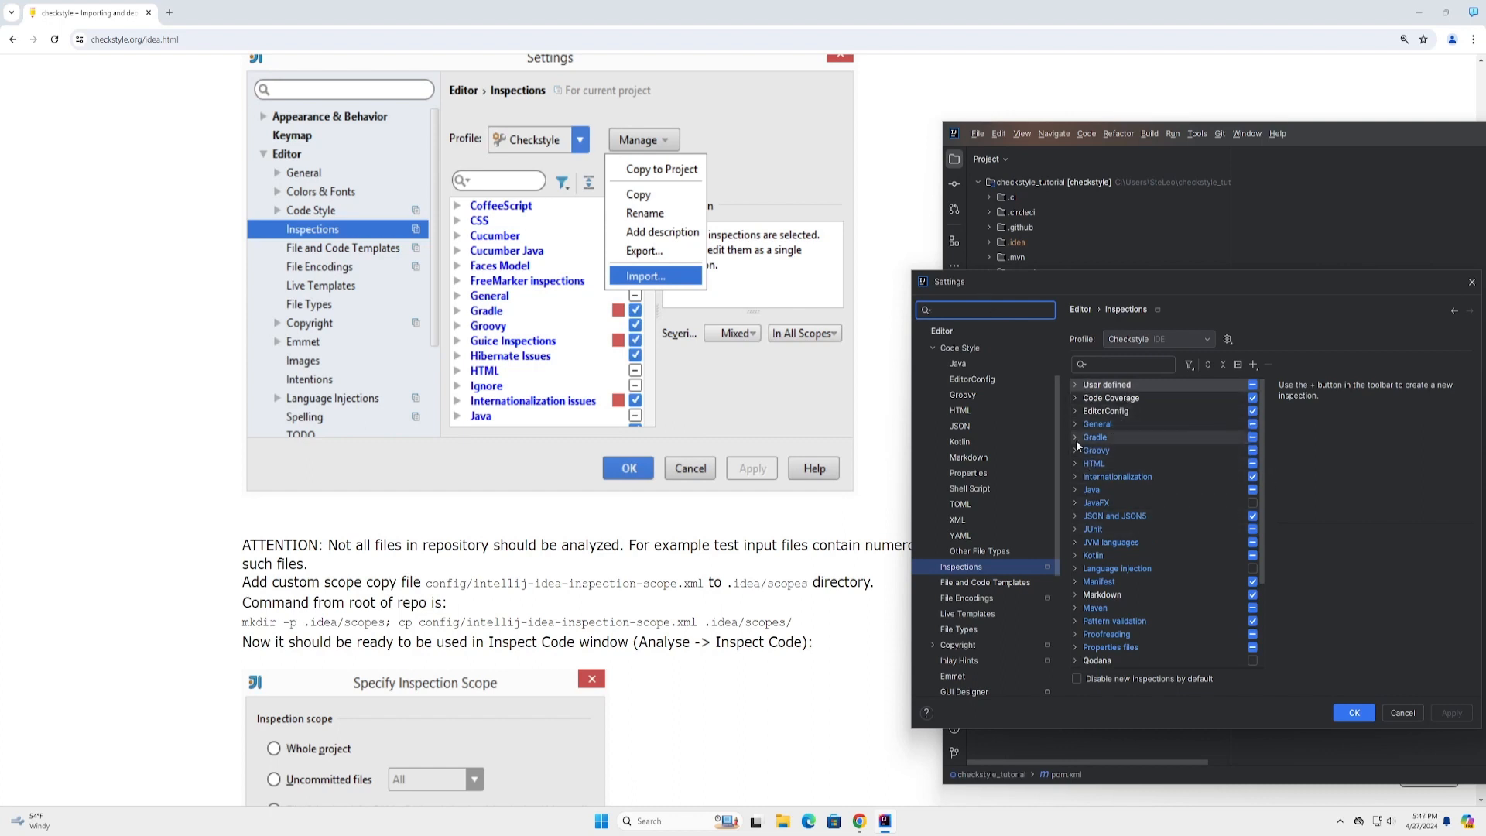
{"action": "scroll", "coordinate": [680, 432], "scroll_direction": "up", "scroll_amount": 1}
{"action": "scroll", "coordinate": [683, 428], "scroll_direction": "up", "scroll_amount": 1}
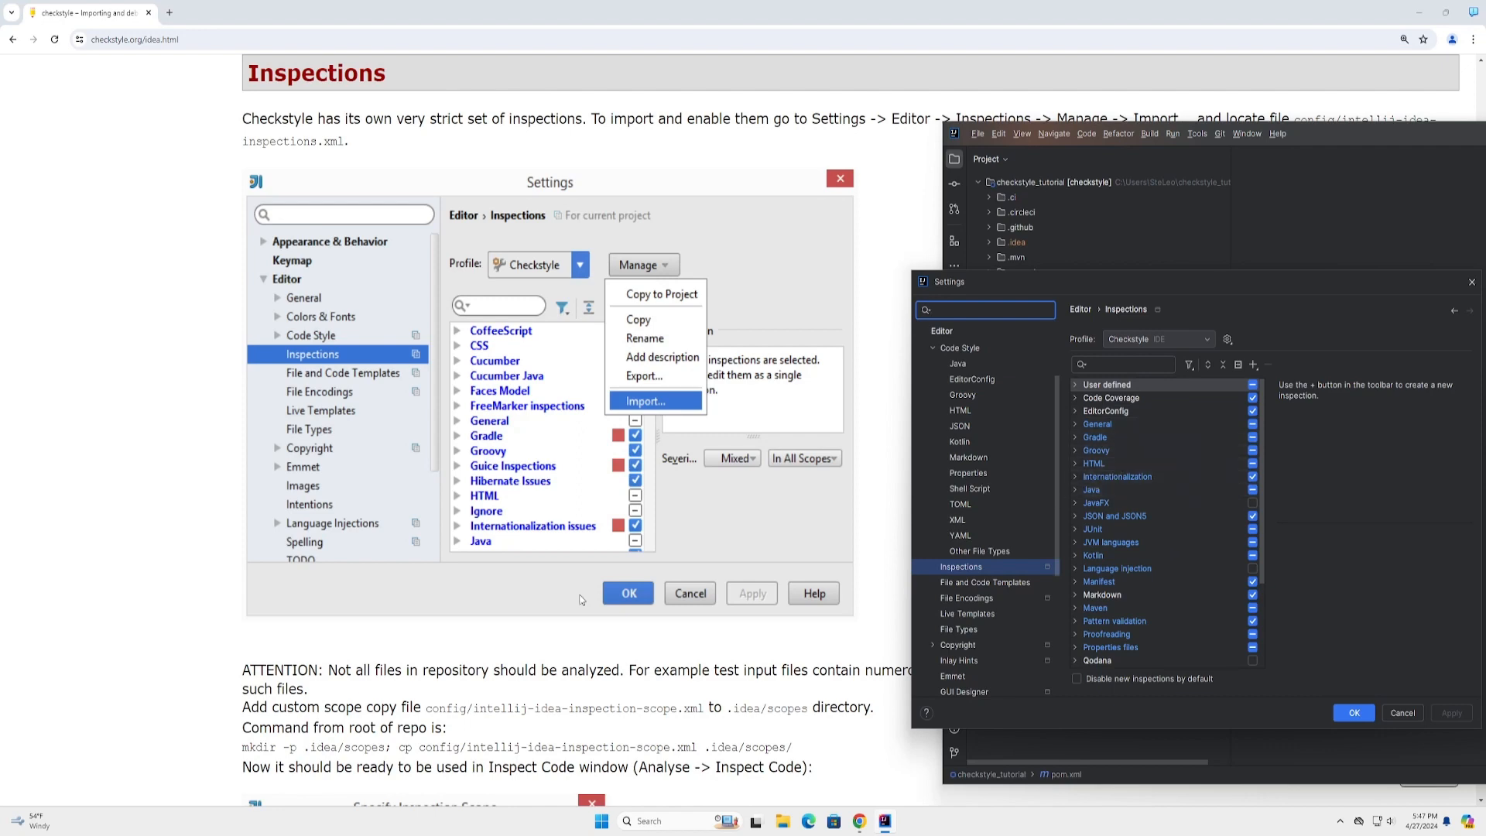
{"action": "scroll", "coordinate": [629, 499], "scroll_direction": "down", "scroll_amount": 3}
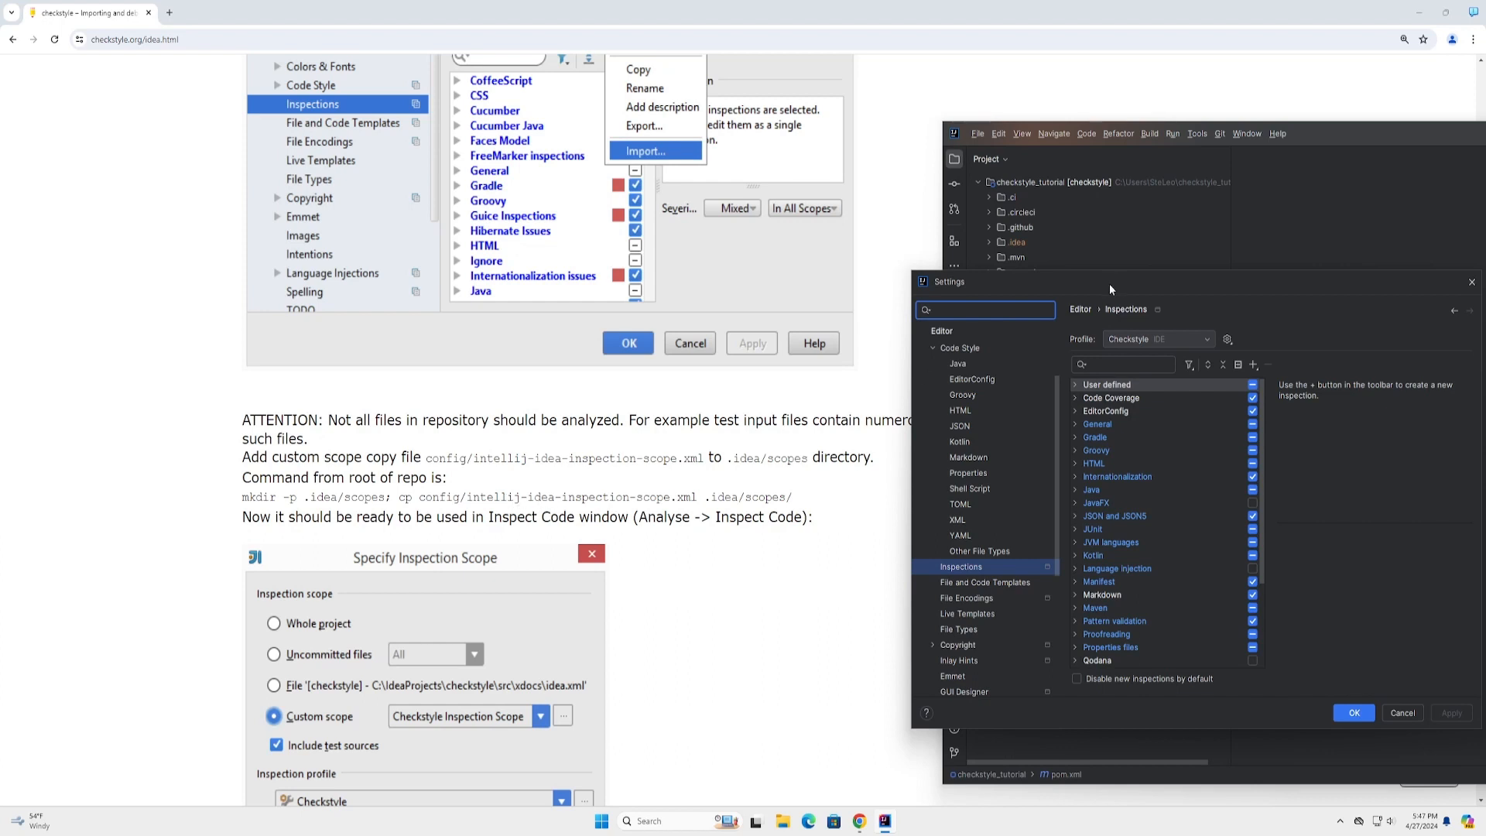
{"action": "left_click_drag", "start_coordinate": [1108, 283], "coordinate": [816, 229]}
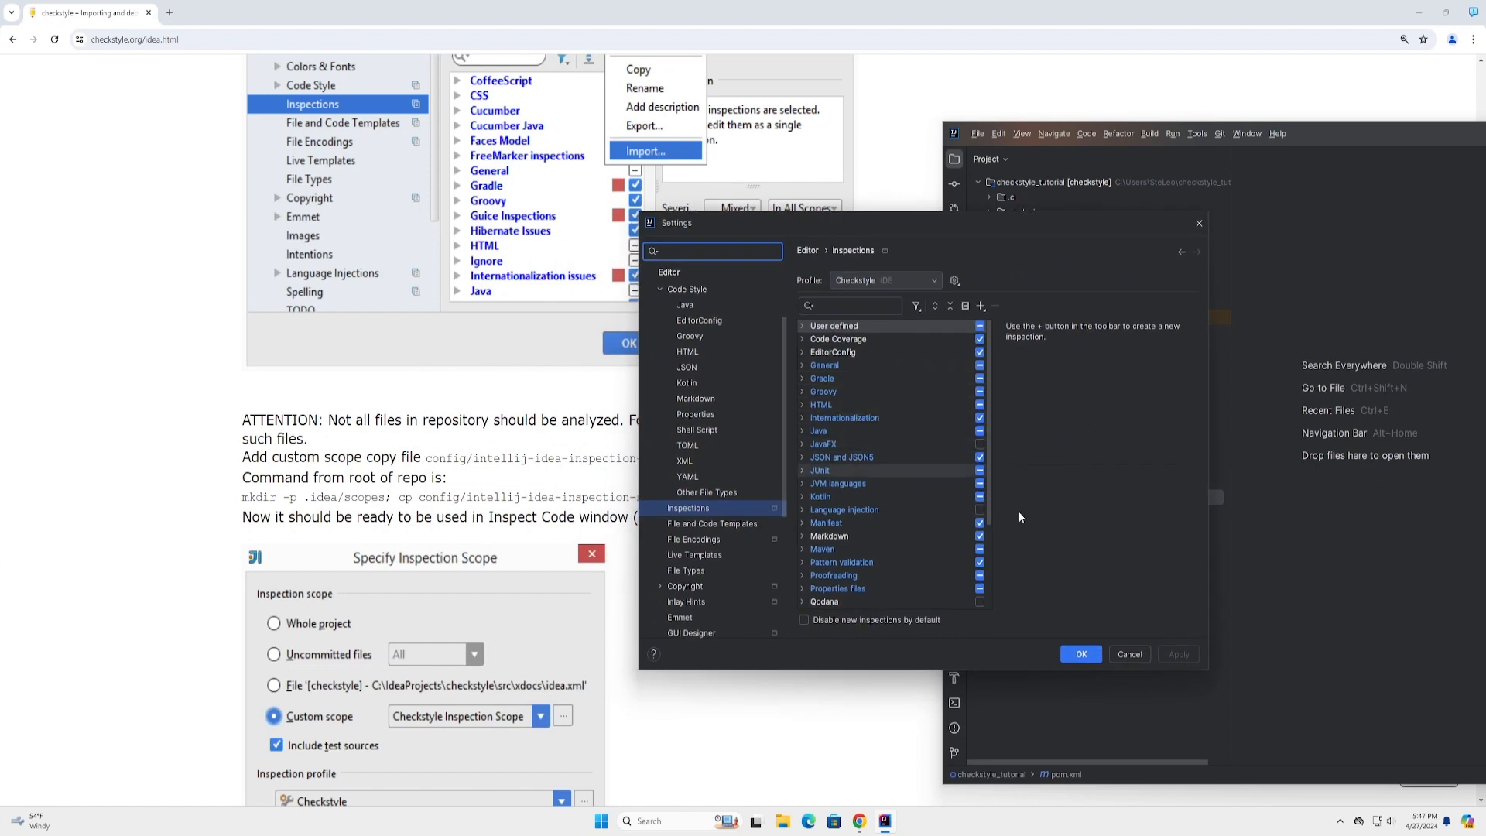
{"action": "left_click", "coordinate": [1080, 656]}
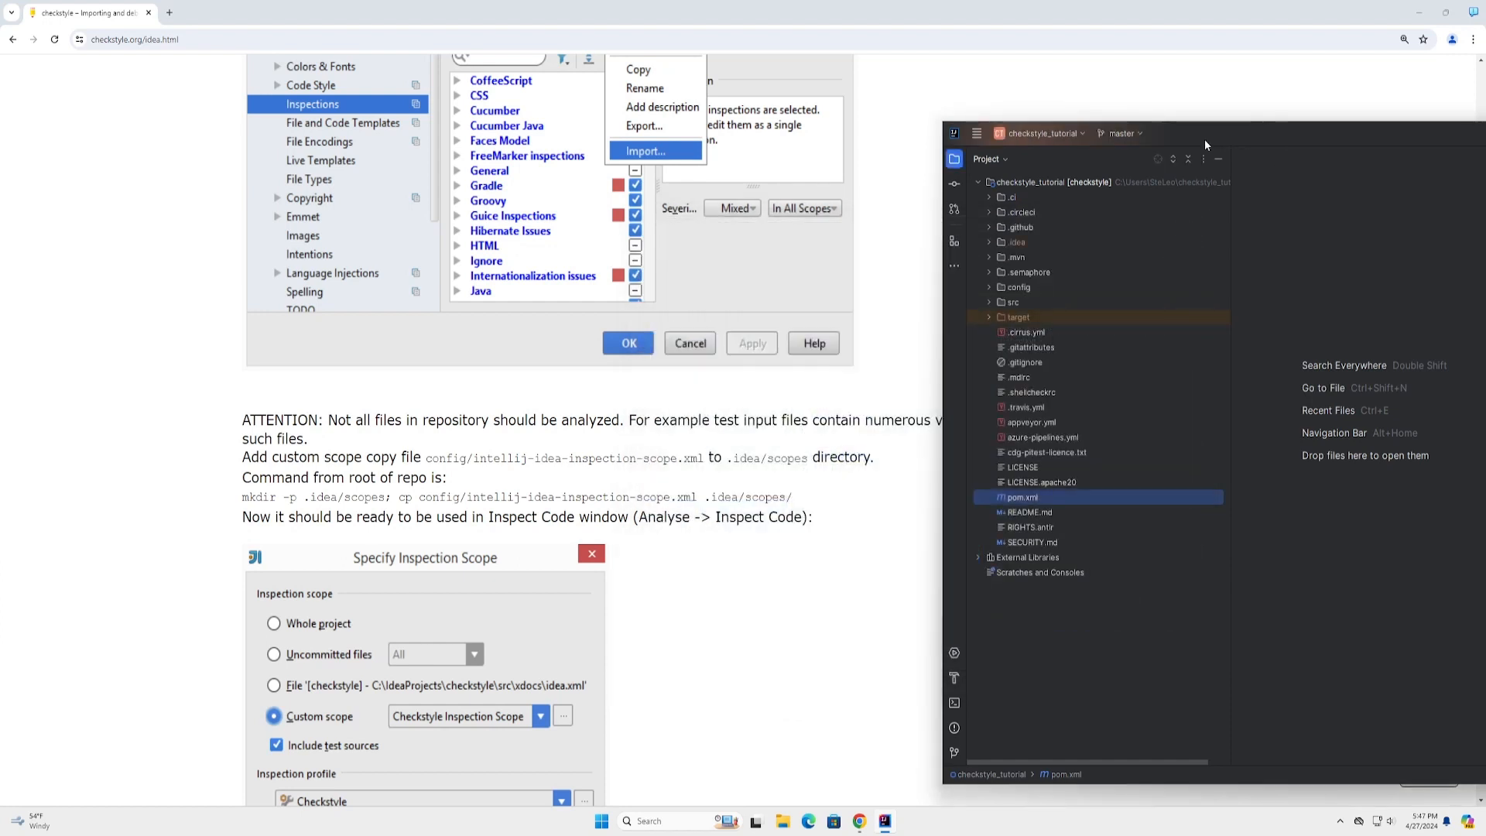
- Open the checkstyle_tutorial folder from the C: drive's user directory in File Explorer, beside the guide's scope-copy instructions
{"action": "left_click", "coordinate": [783, 822]}
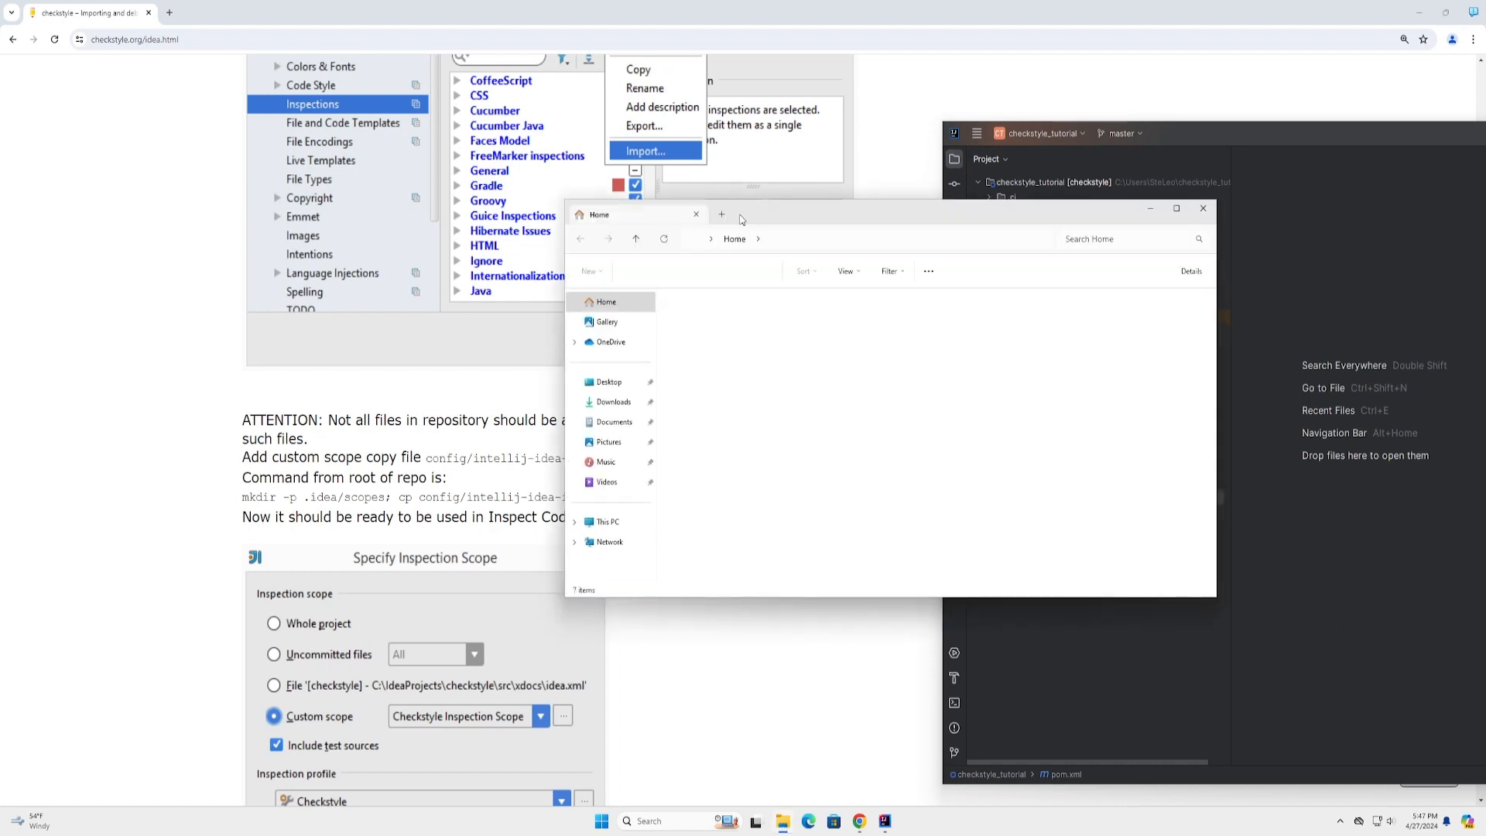
{"action": "left_click_drag", "start_coordinate": [945, 225], "coordinate": [1083, 233]}
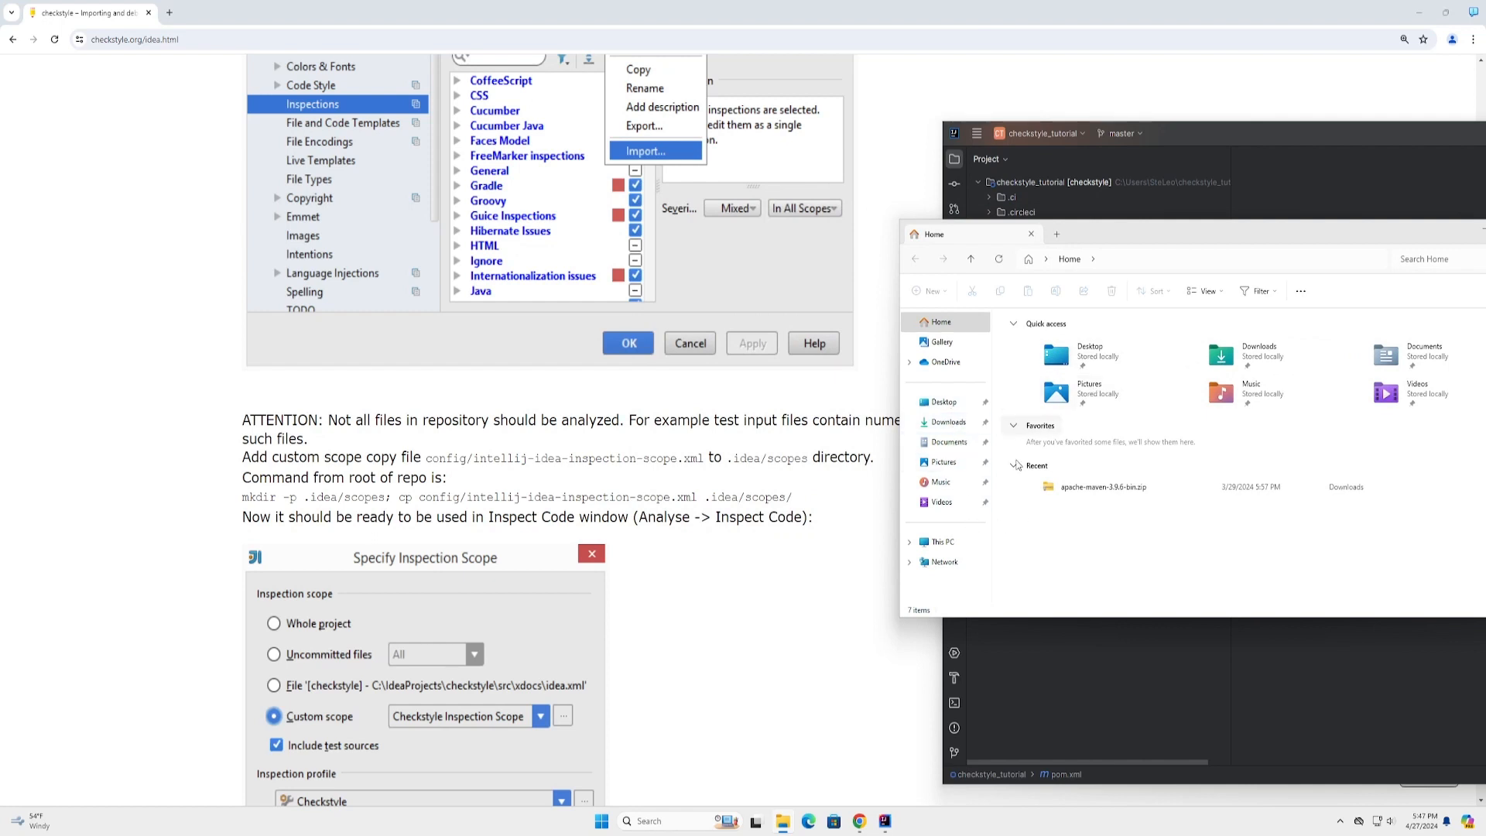
{"action": "left_click", "coordinate": [954, 545]}
{"action": "double_click", "coordinate": [1068, 344]}
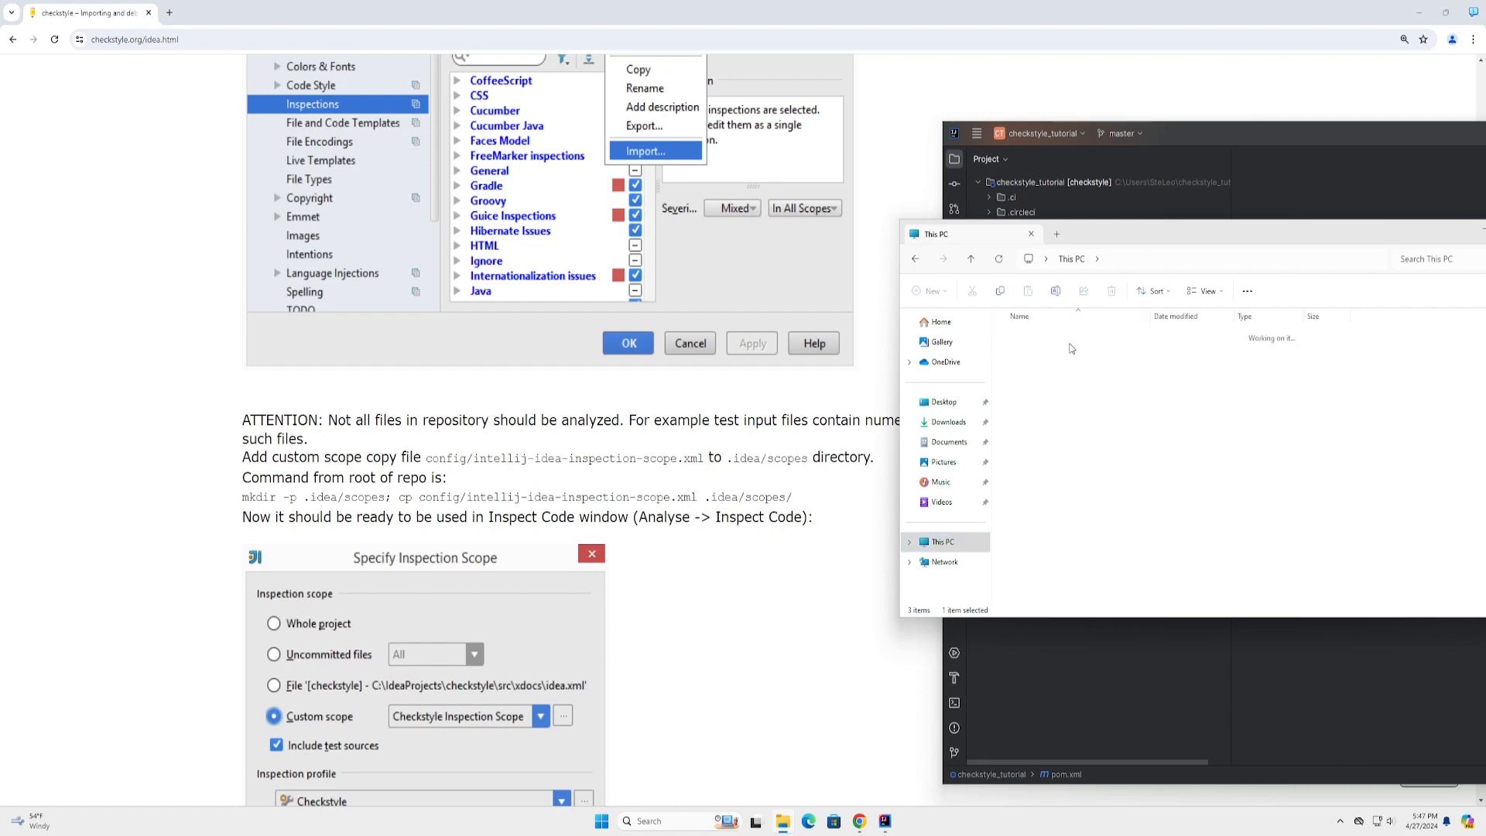
{"action": "double_click", "coordinate": [1023, 453]}
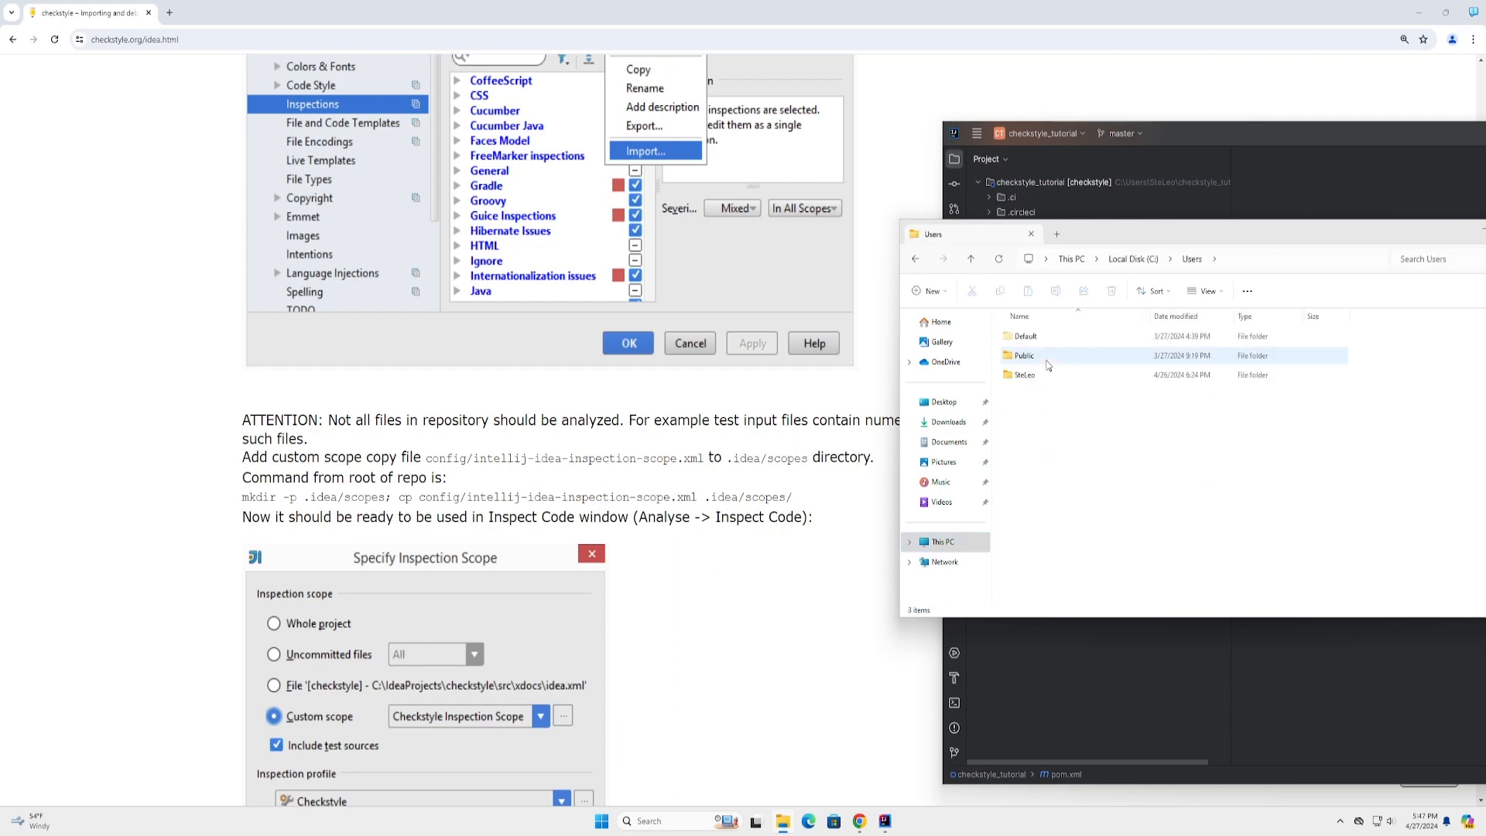
{"action": "double_click", "coordinate": [1041, 377]}
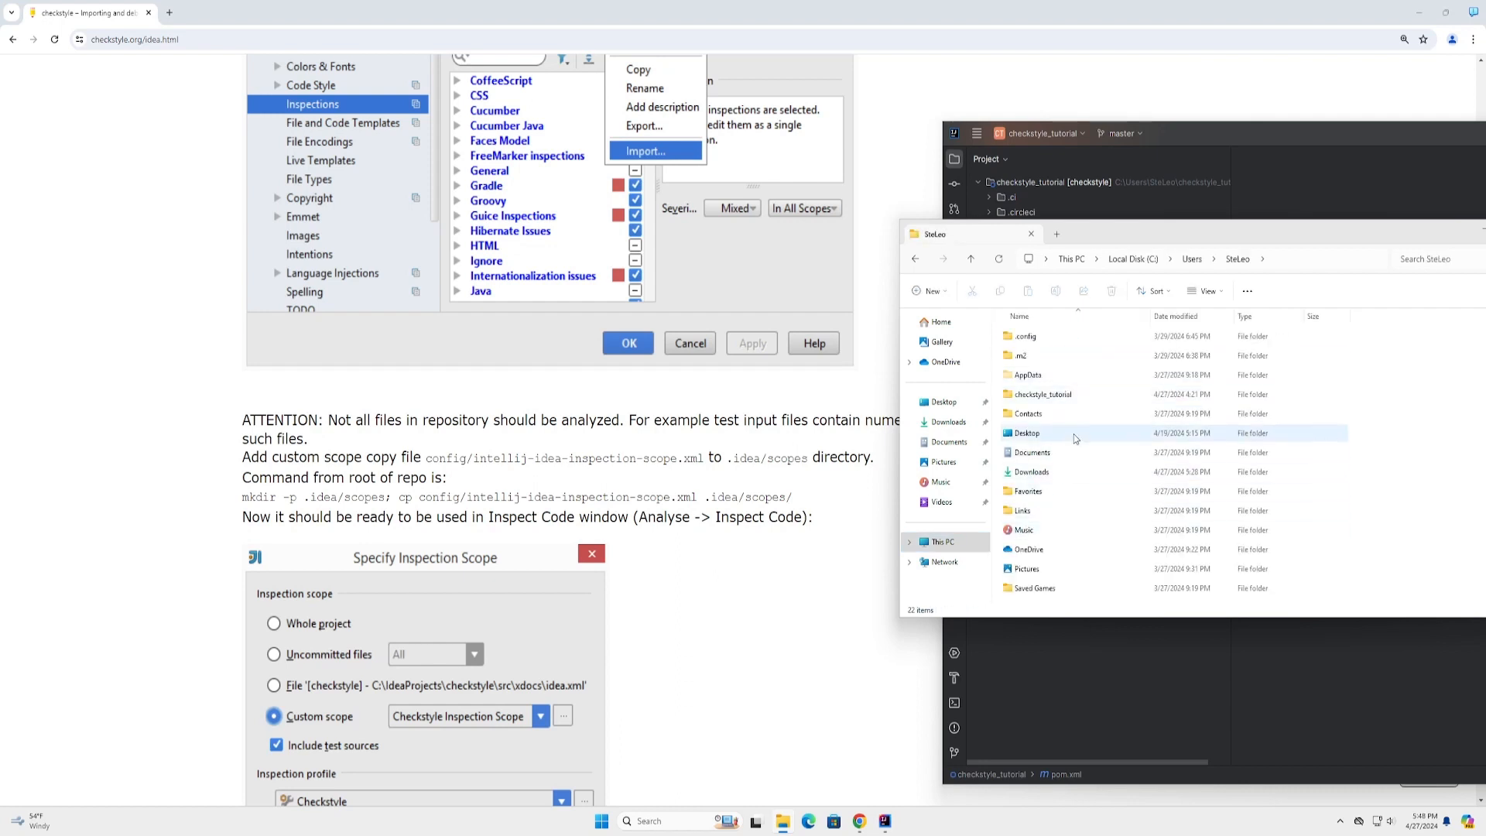
{"action": "double_click", "coordinate": [1029, 396]}
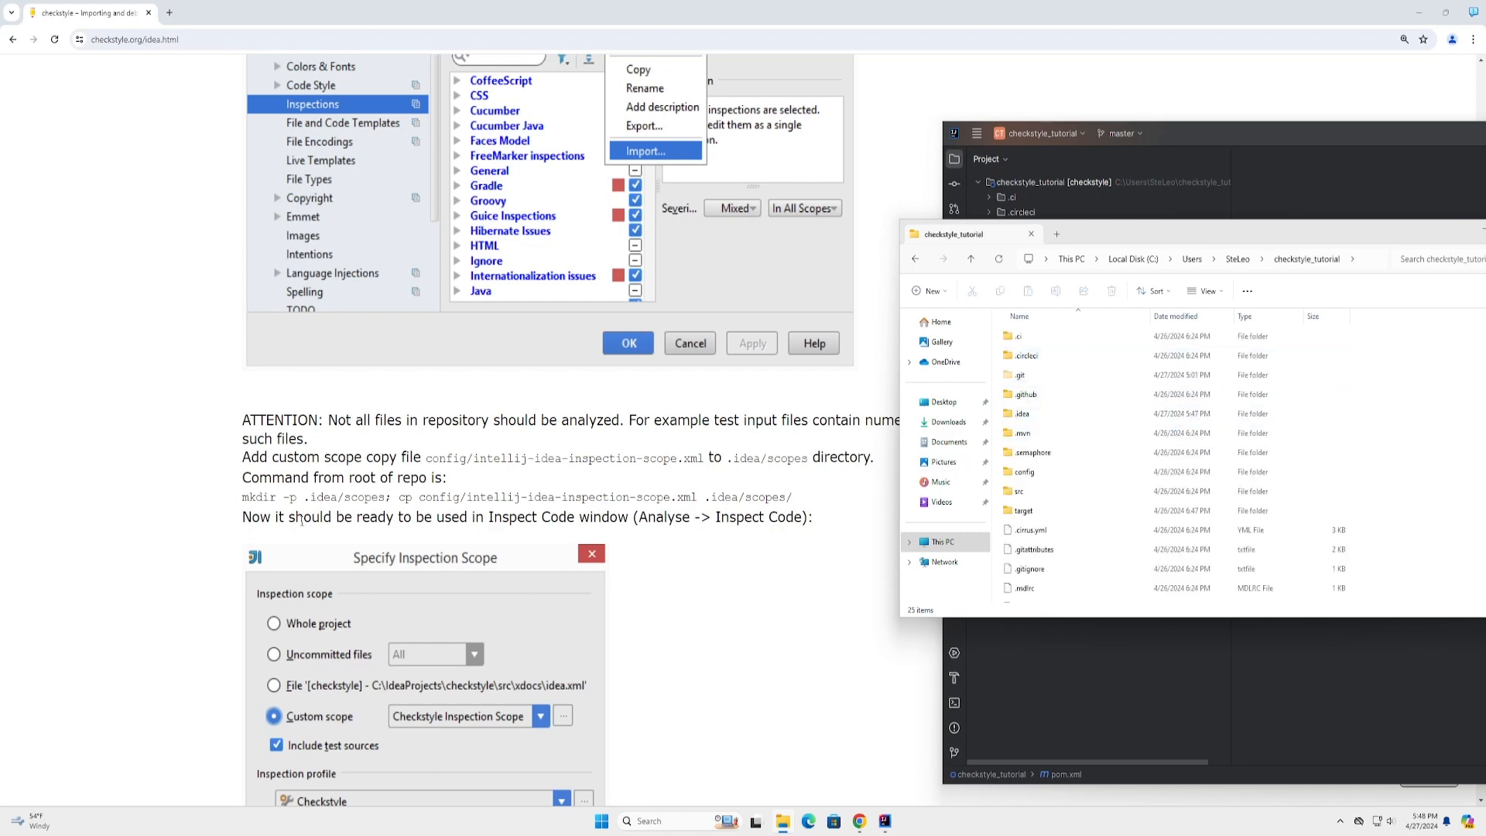
{"action": "scroll", "coordinate": [301, 520], "scroll_direction": "down", "scroll_amount": 1}
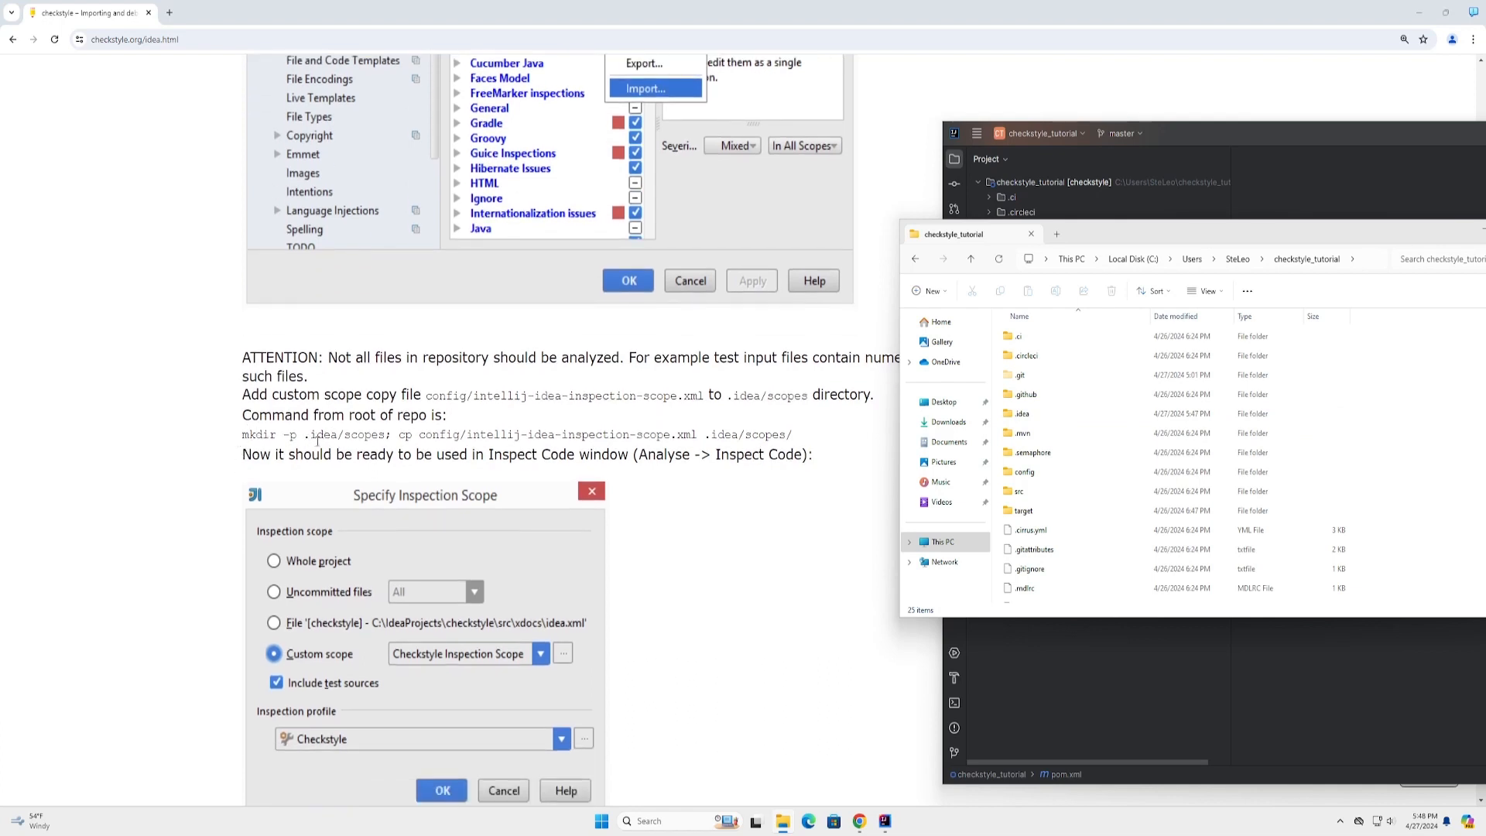
- Create a new folder named scopes inside the project's .idea folder
{"action": "double_click", "coordinate": [1023, 414]}
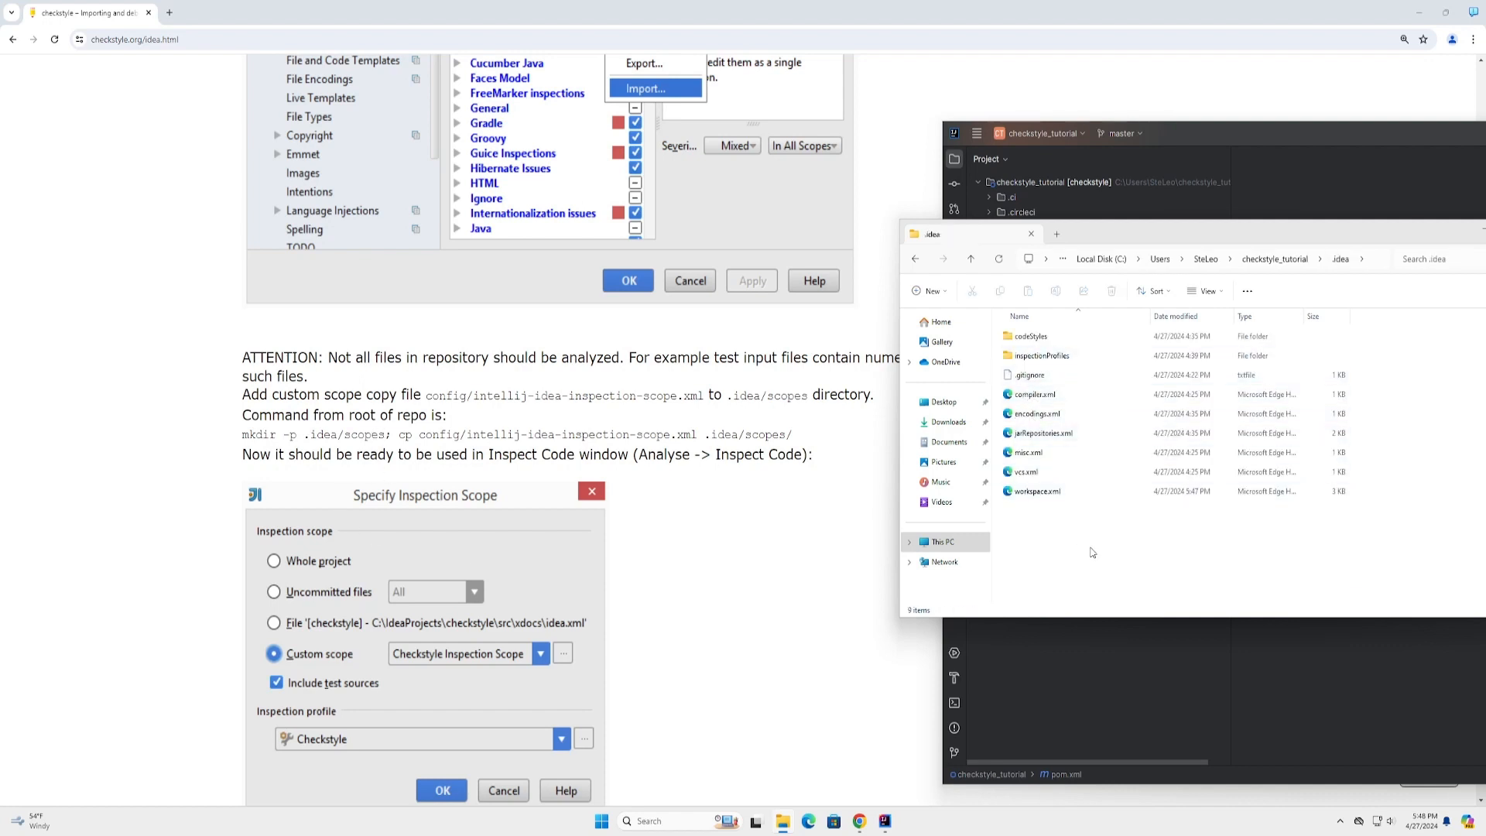
{"action": "right_click", "coordinate": [1067, 548]}
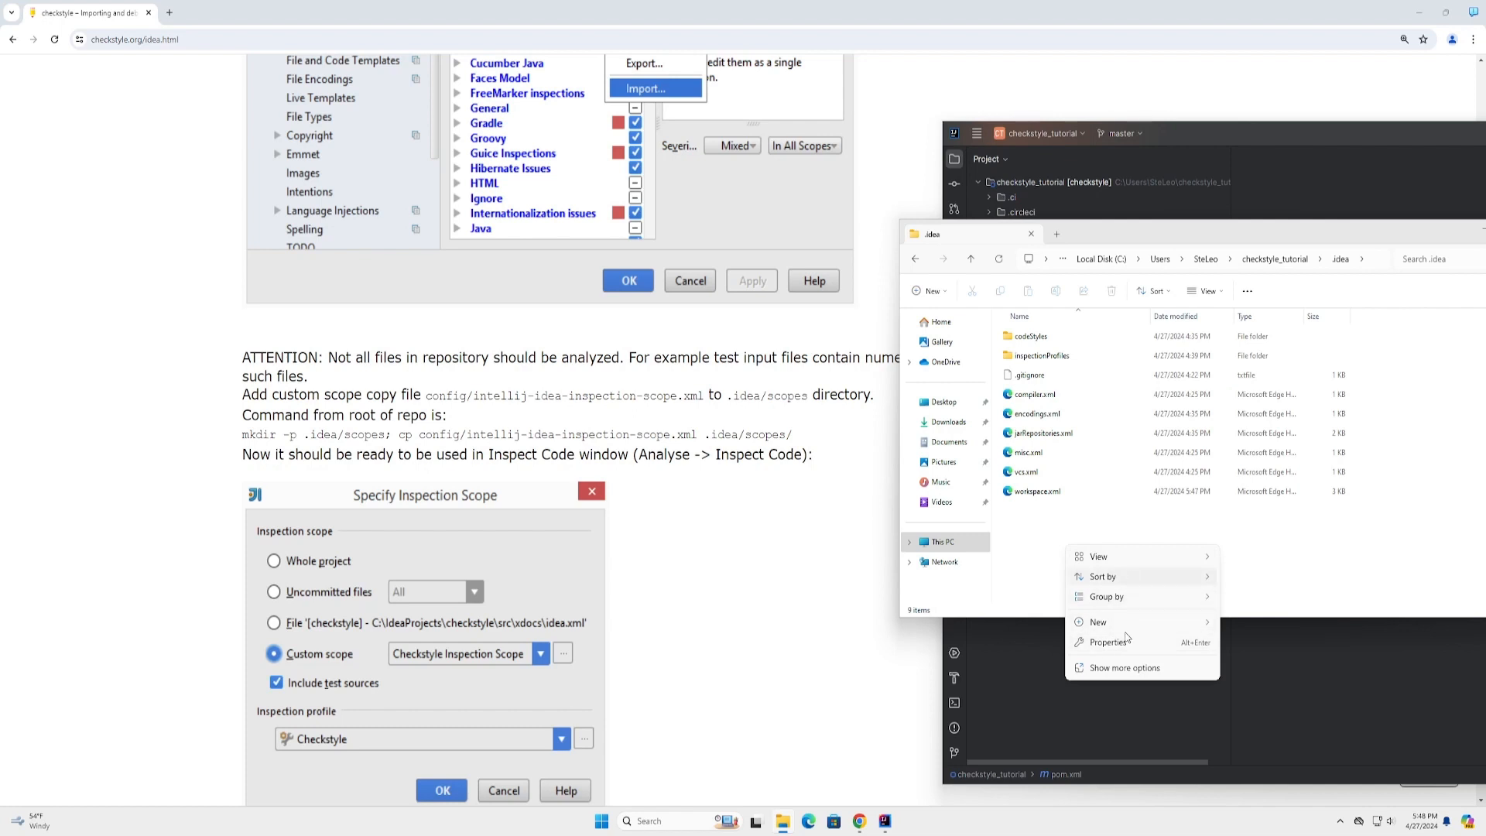
{"action": "left_click", "coordinate": [1114, 577]}
{"action": "left_click", "coordinate": [1034, 524]}
{"action": "right_click", "coordinate": [1034, 524]}
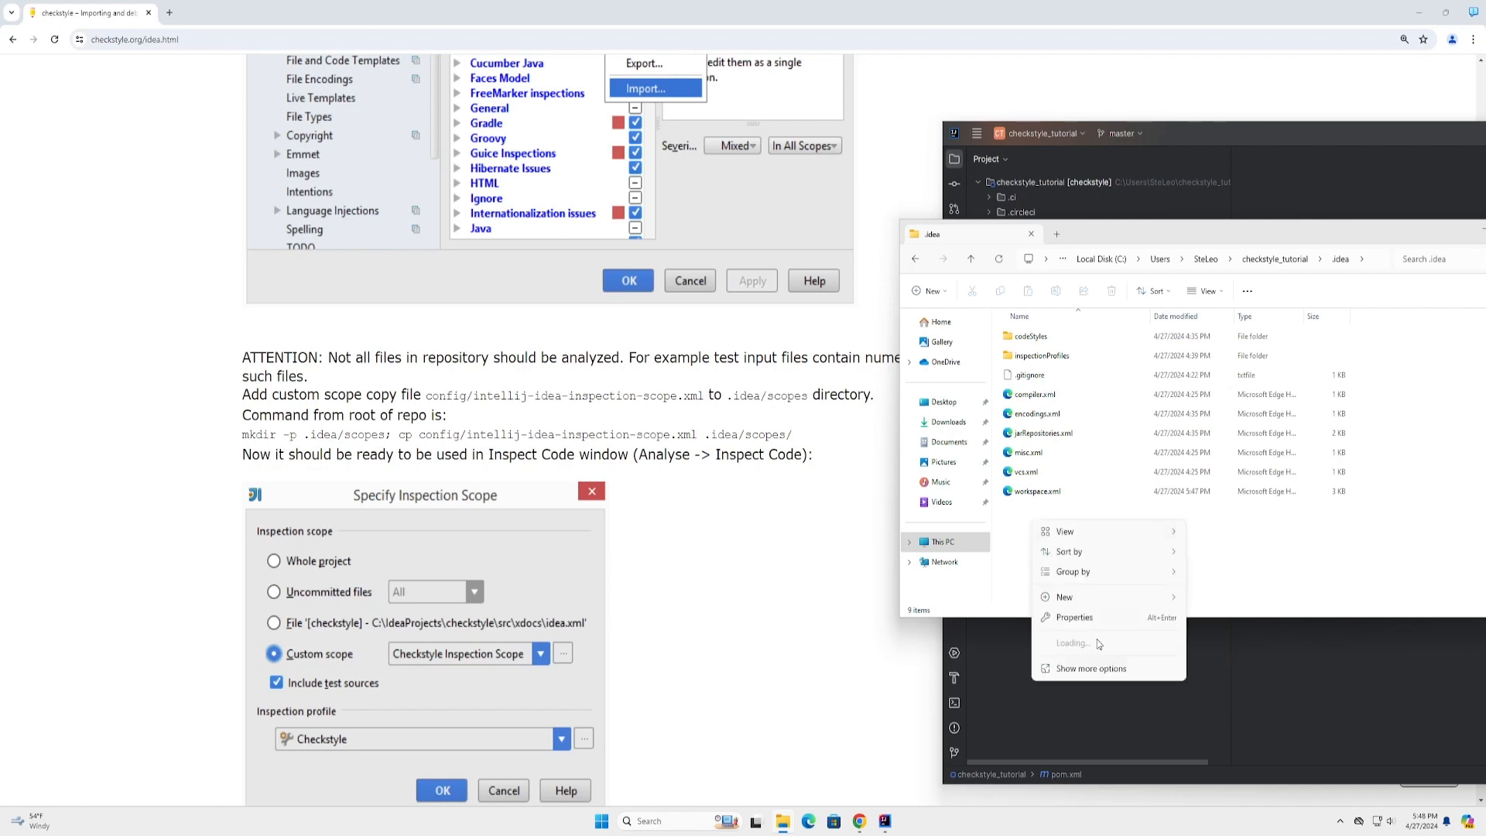
{"action": "left_click", "coordinate": [1106, 674]}
{"action": "right_click", "coordinate": [1033, 520]}
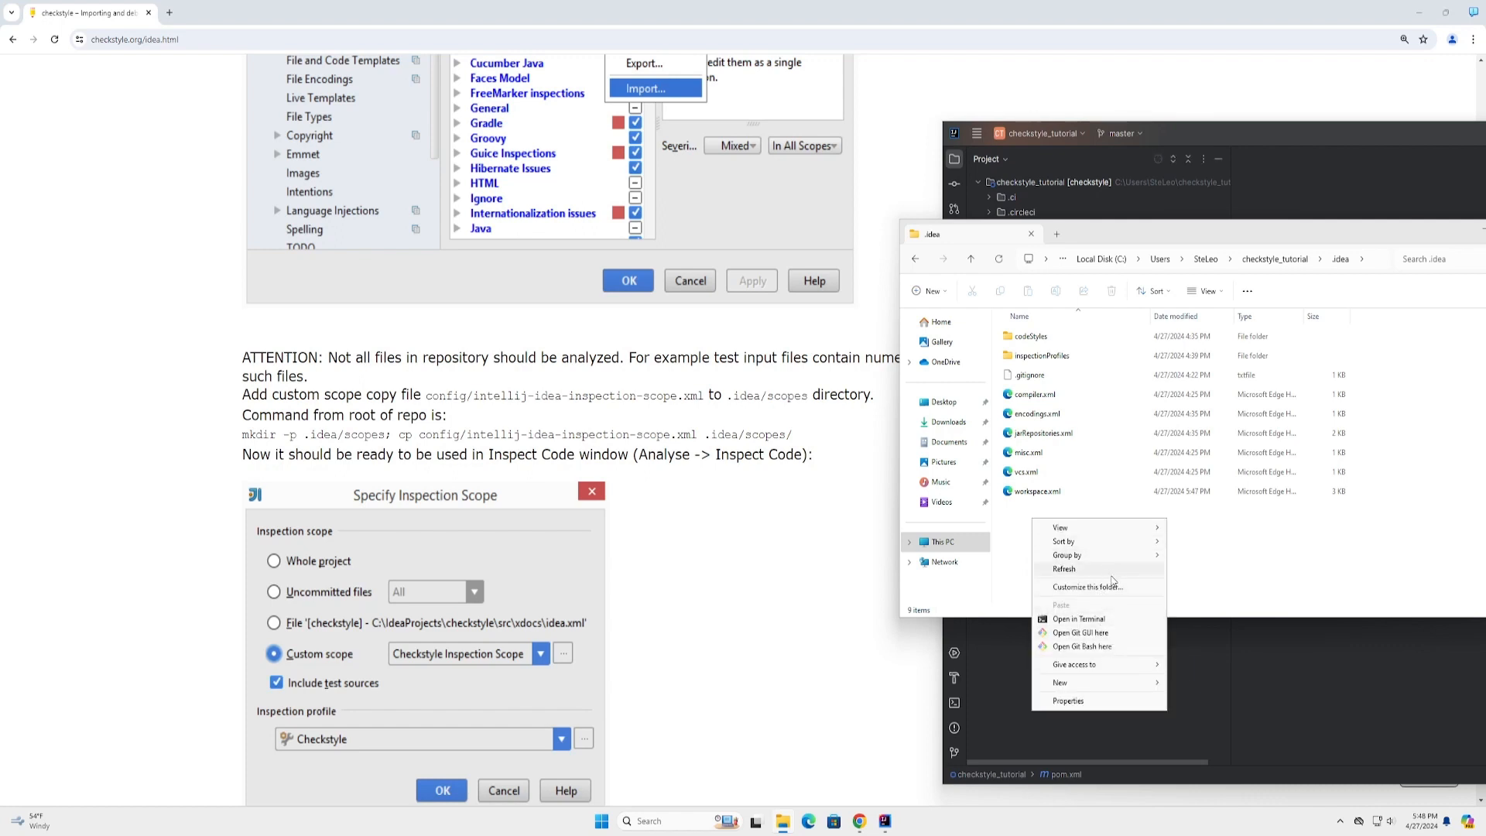
{"action": "mouse_move", "coordinate": [1118, 679]}
{"action": "left_click", "coordinate": [1192, 683]}
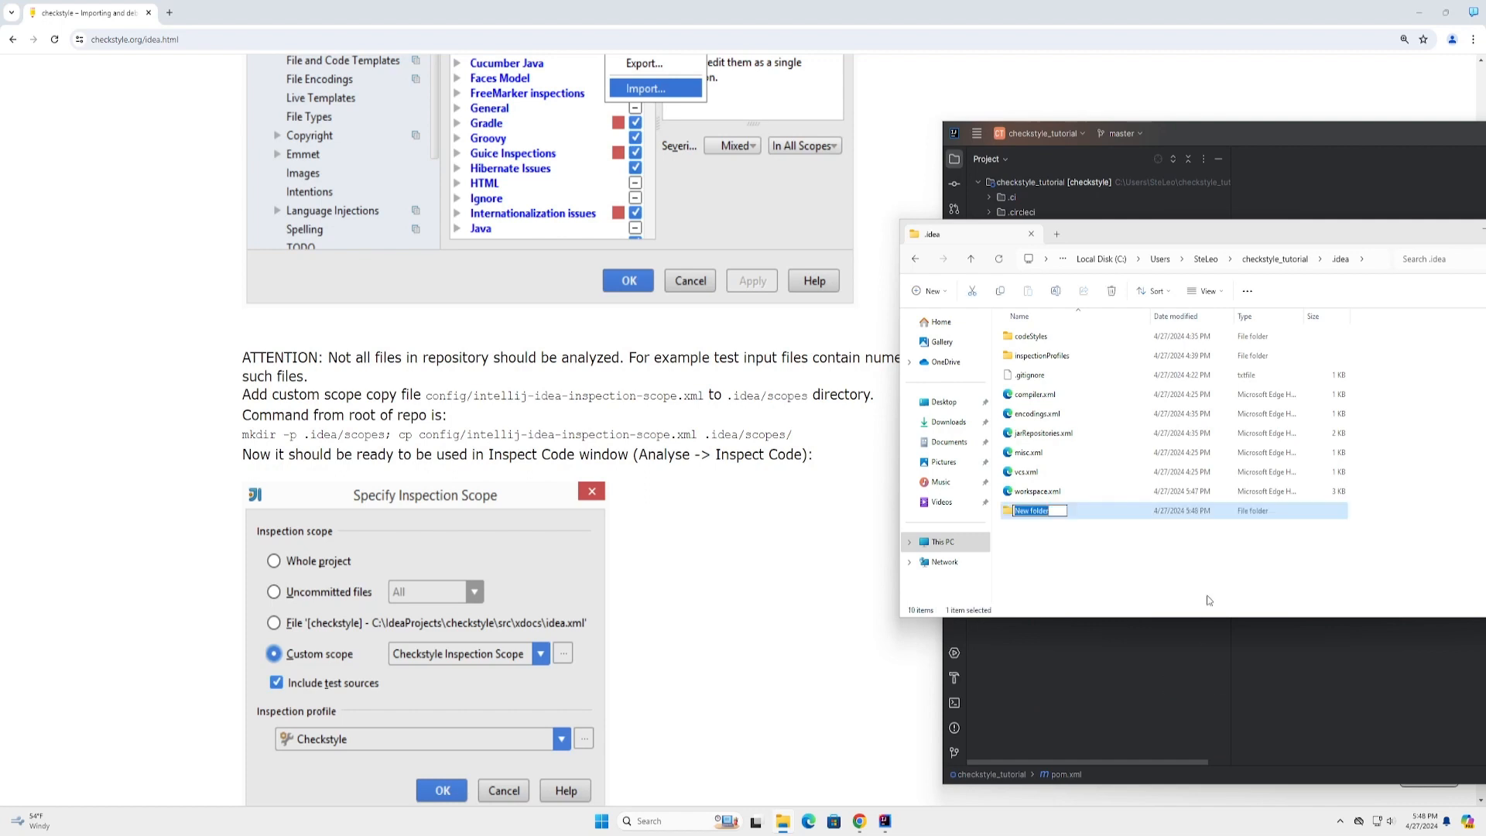
{"action": "type", "text": "scopes"}
{"action": "left_click", "coordinate": [1194, 583]}
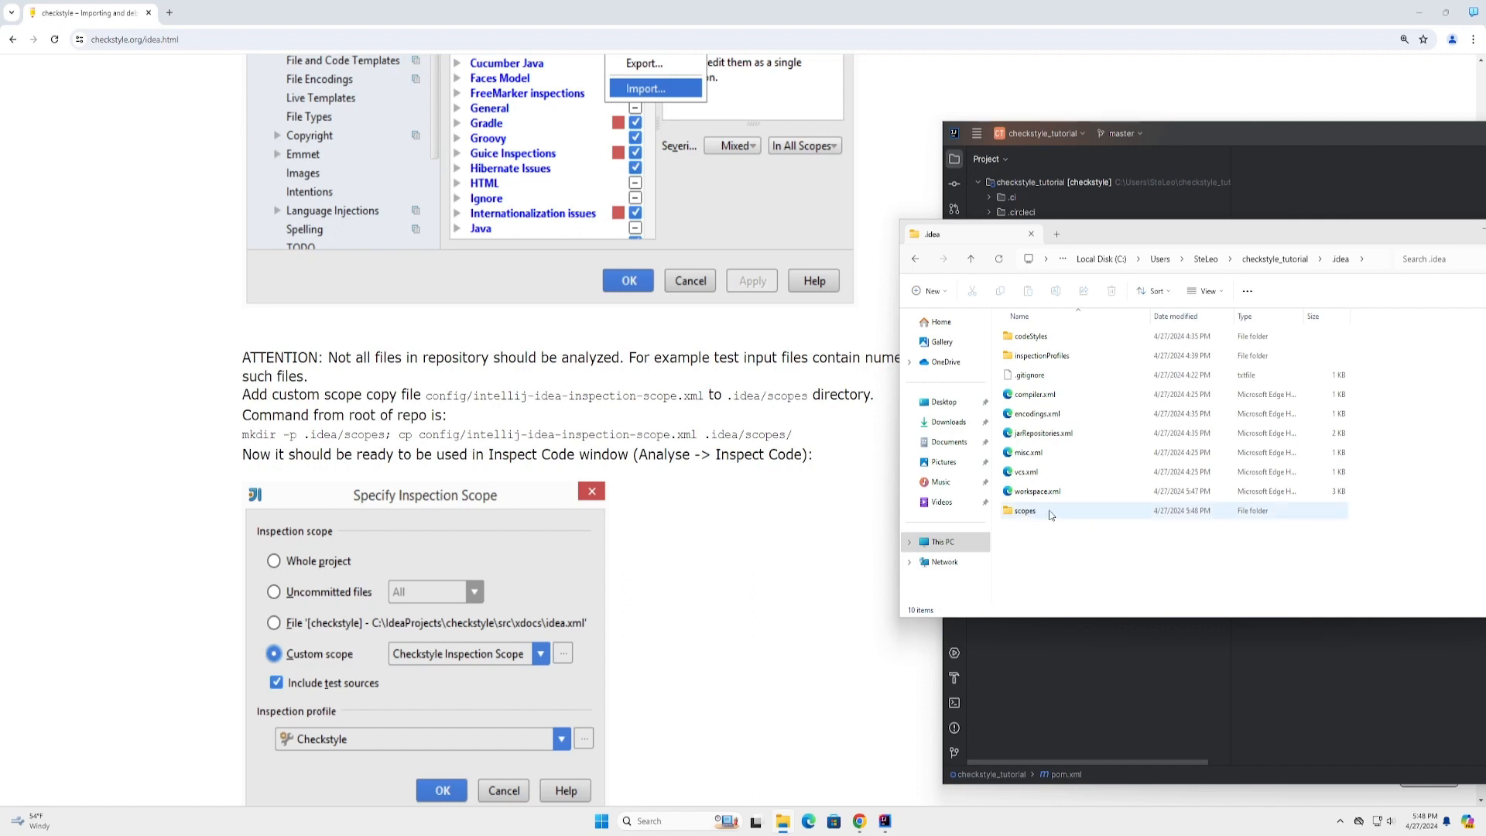
- Copy the file intellij-idea-inspection-scope.xml from the checkstyle_tutorial project's config folder
{"action": "left_click", "coordinate": [1253, 263]}
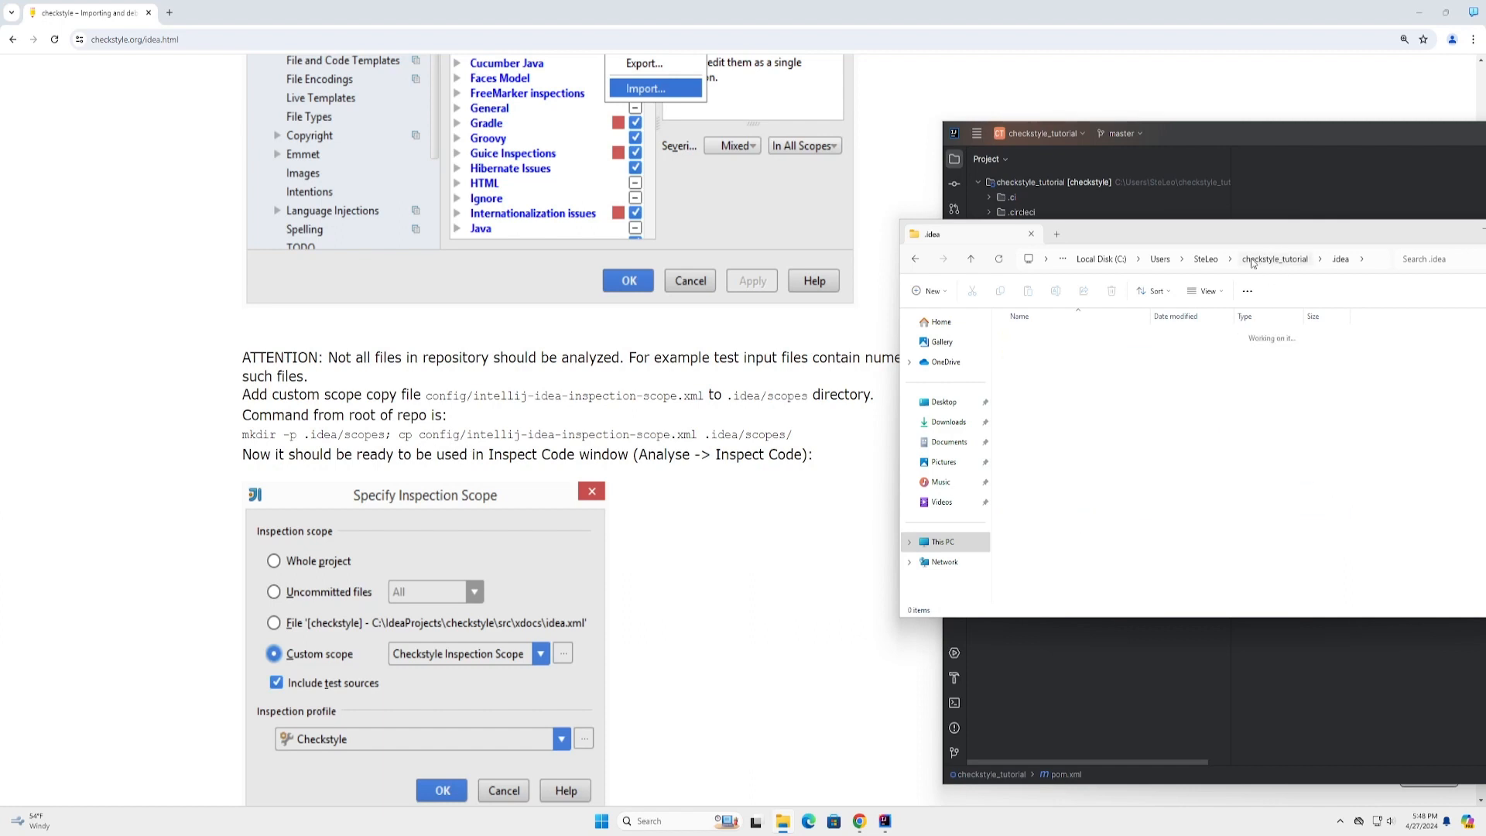
{"action": "left_click", "coordinate": [1045, 478]}
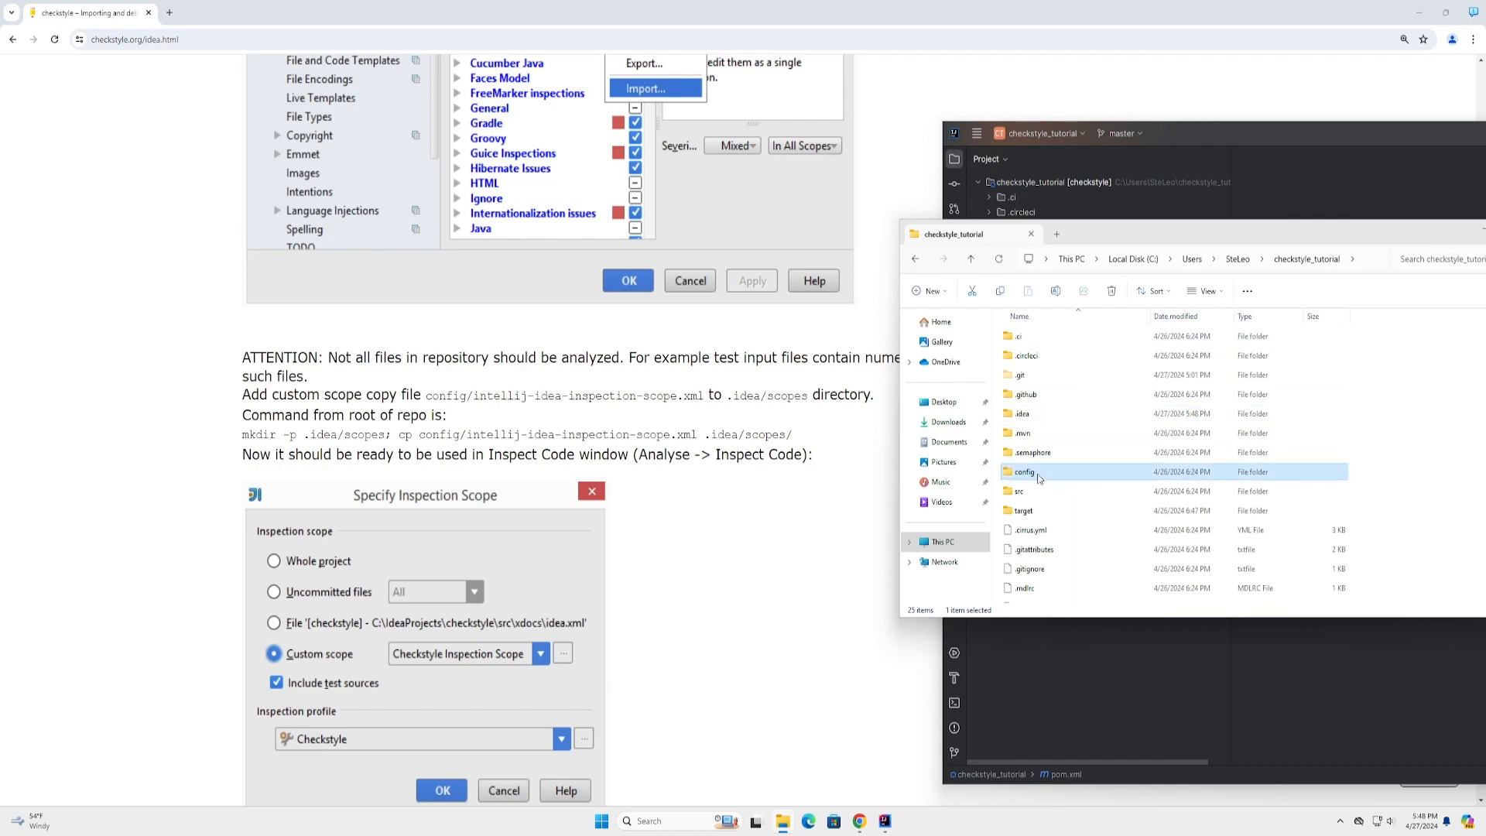
{"action": "double_click", "coordinate": [1043, 473]}
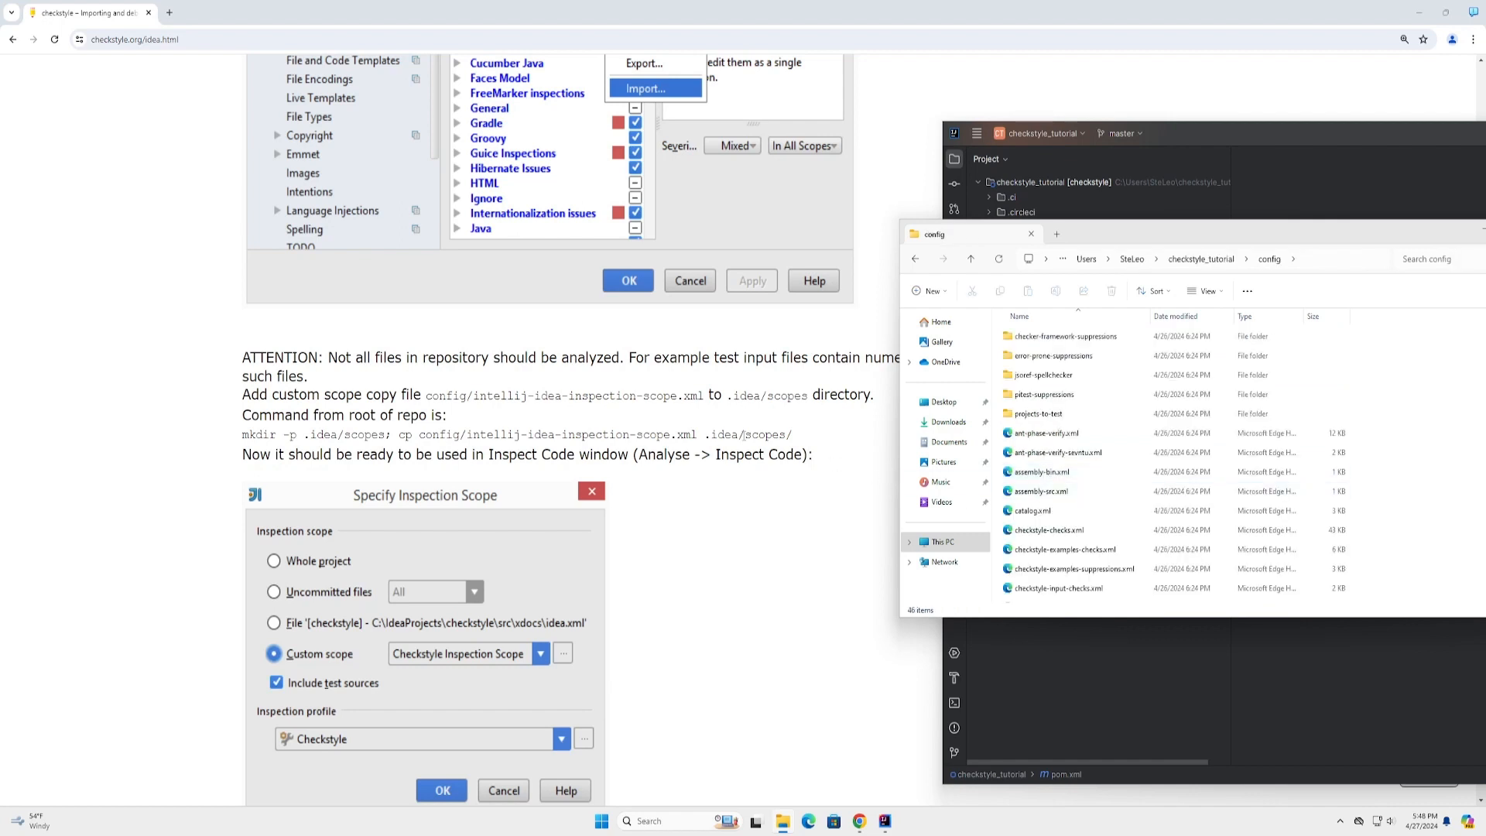
{"action": "scroll", "coordinate": [1174, 494], "scroll_direction": "down", "scroll_amount": 4}
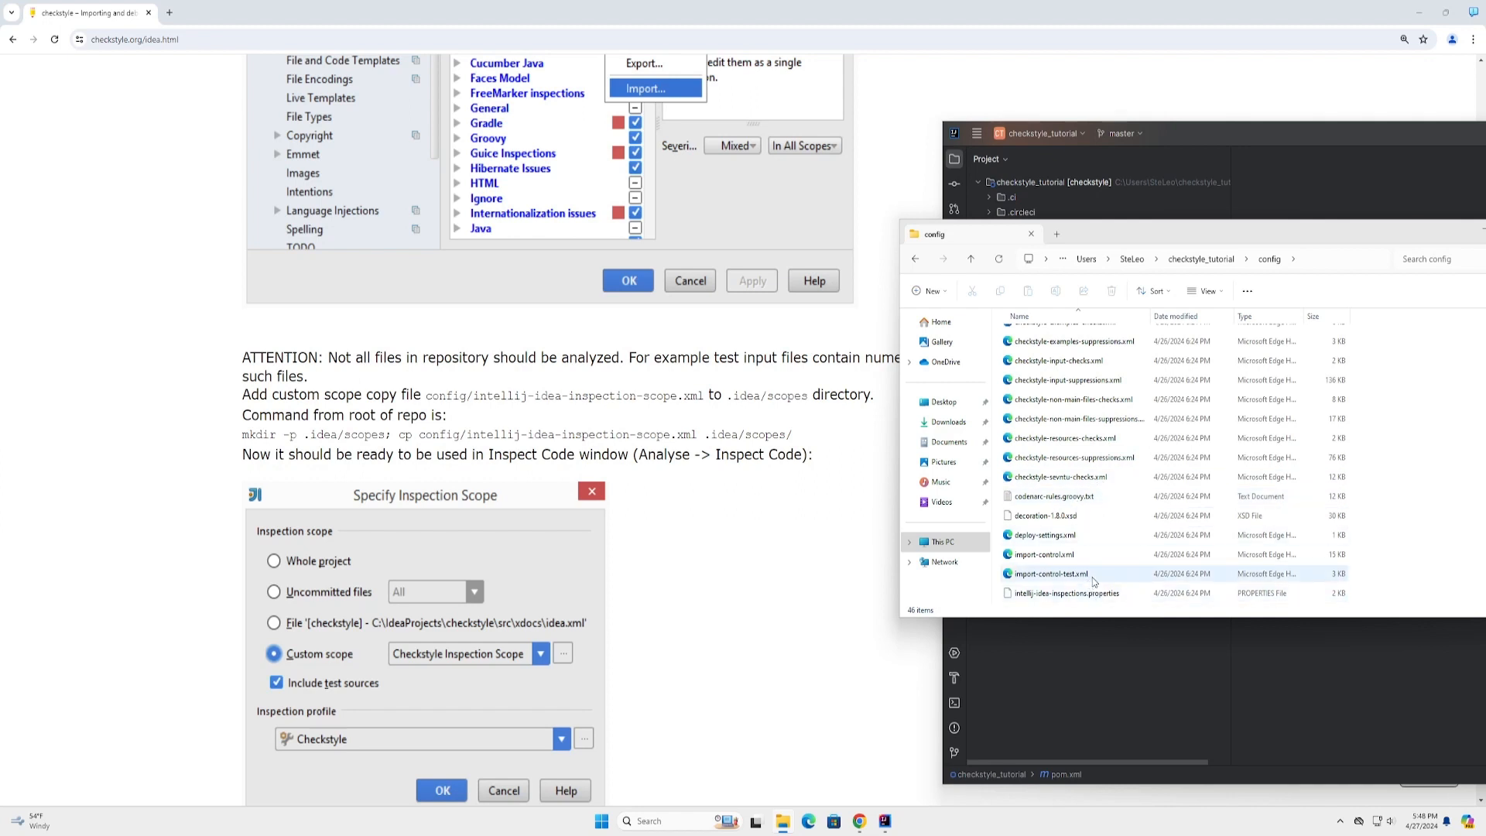
{"action": "scroll", "coordinate": [1102, 573], "scroll_direction": "down", "scroll_amount": 2}
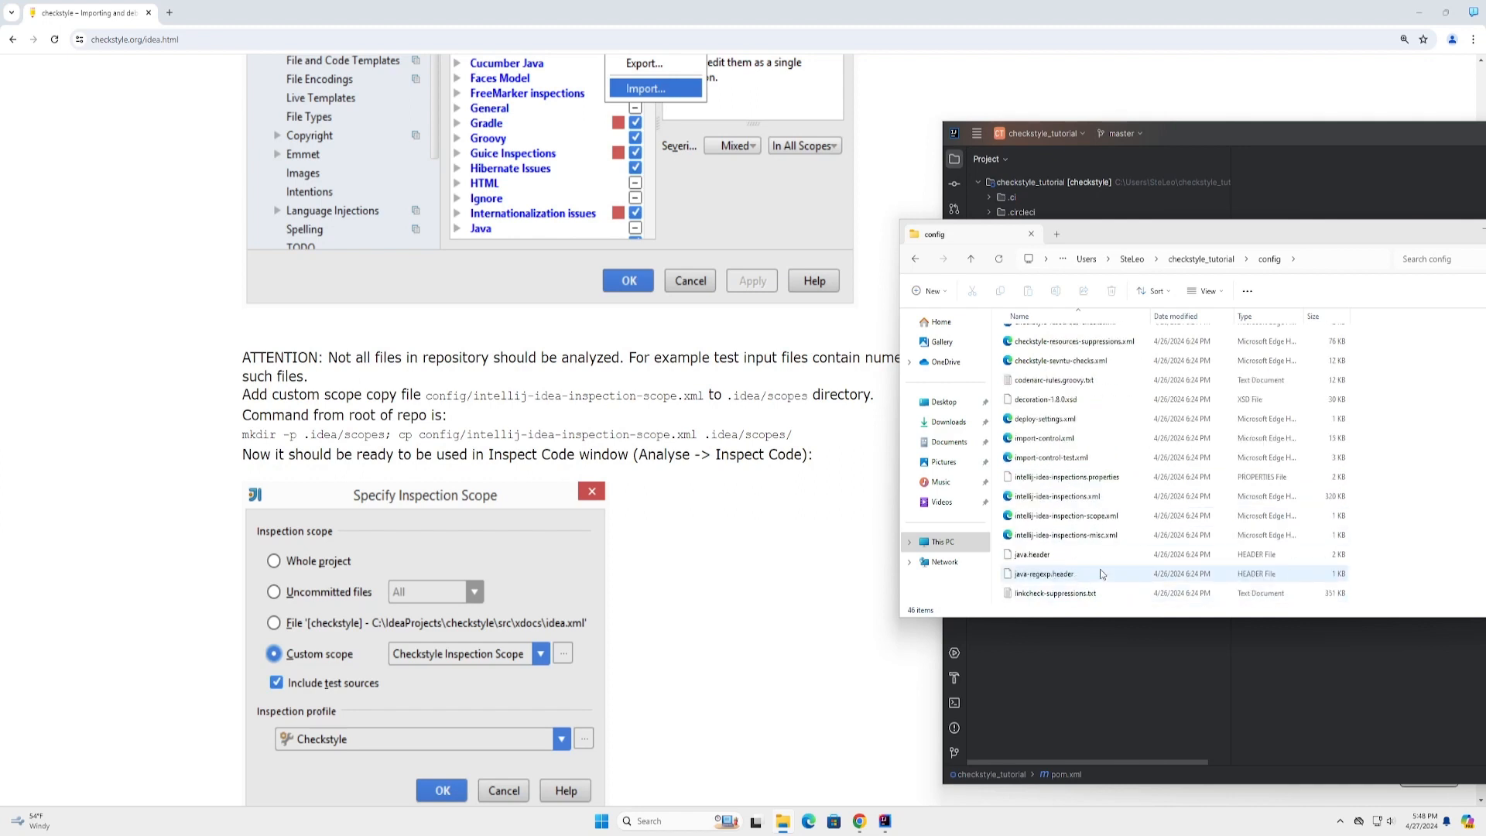
{"action": "left_click", "coordinate": [1103, 517]}
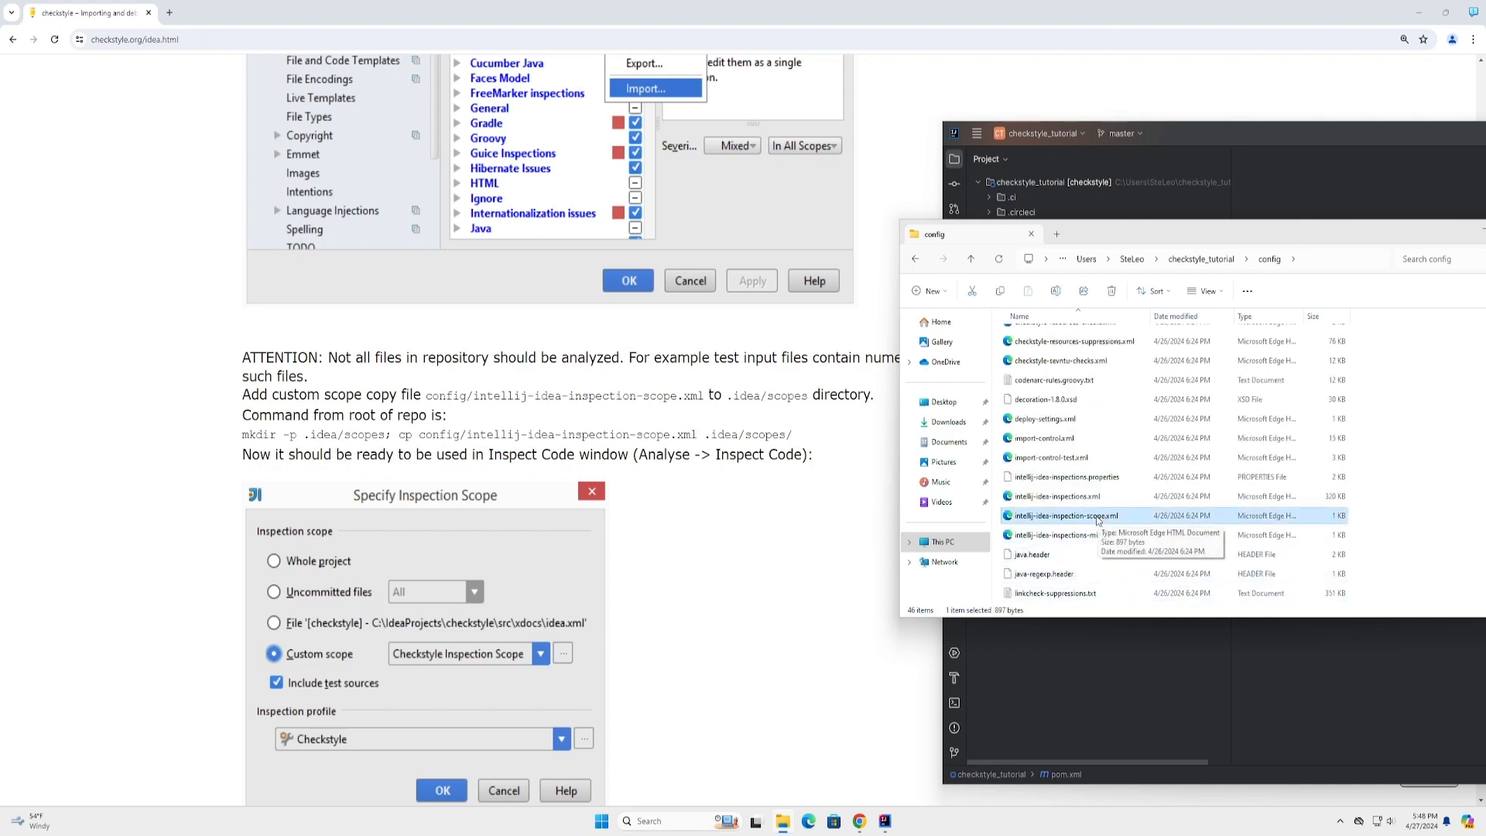
- Paste the copied scope file into .idea/scopes and put the File Explorer window away
{"action": "left_click", "coordinate": [1192, 261]}
{"action": "double_click", "coordinate": [1033, 414]}
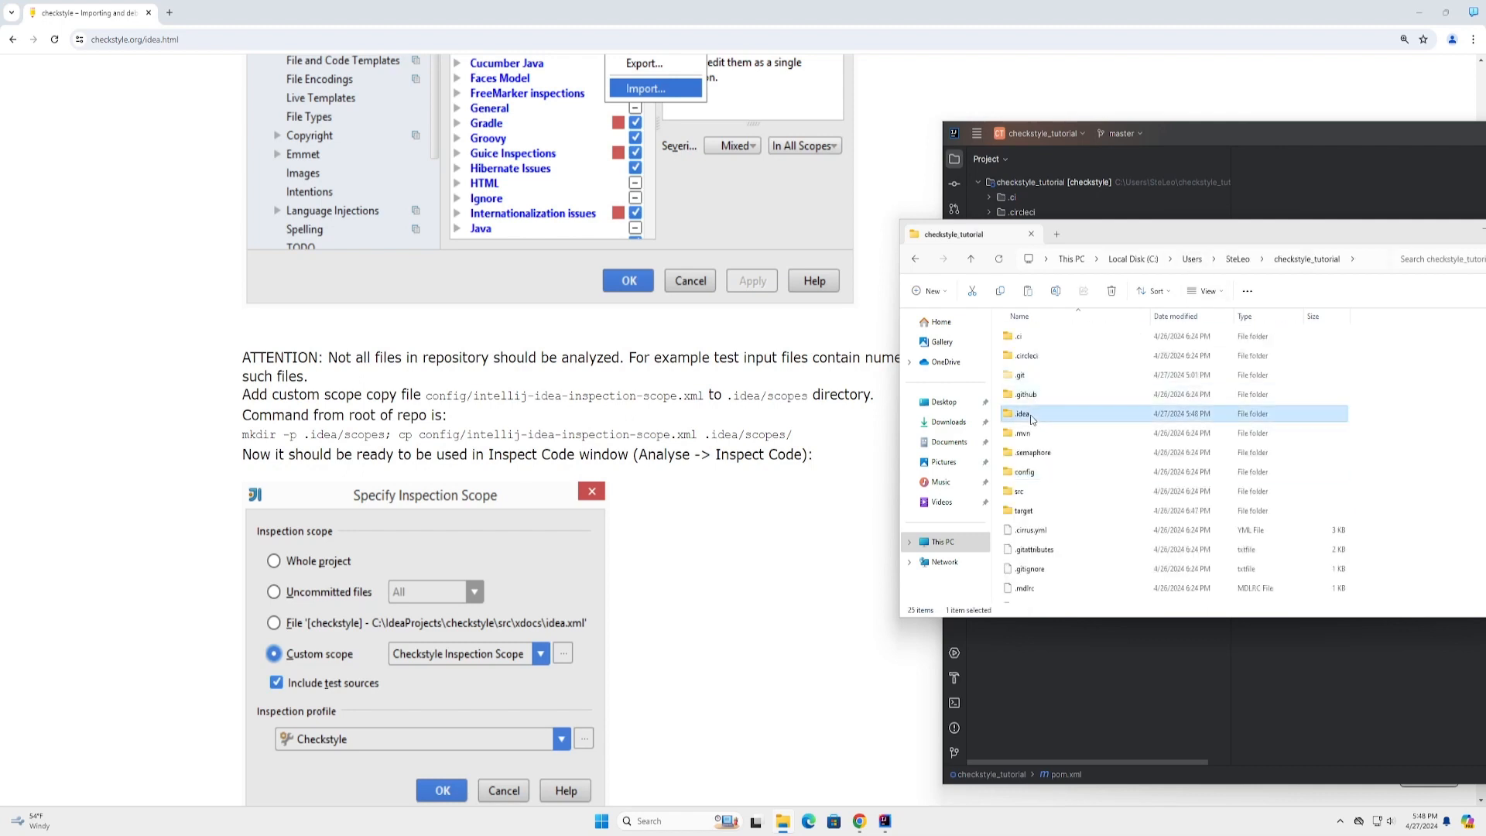
{"action": "double_click", "coordinate": [1042, 376]}
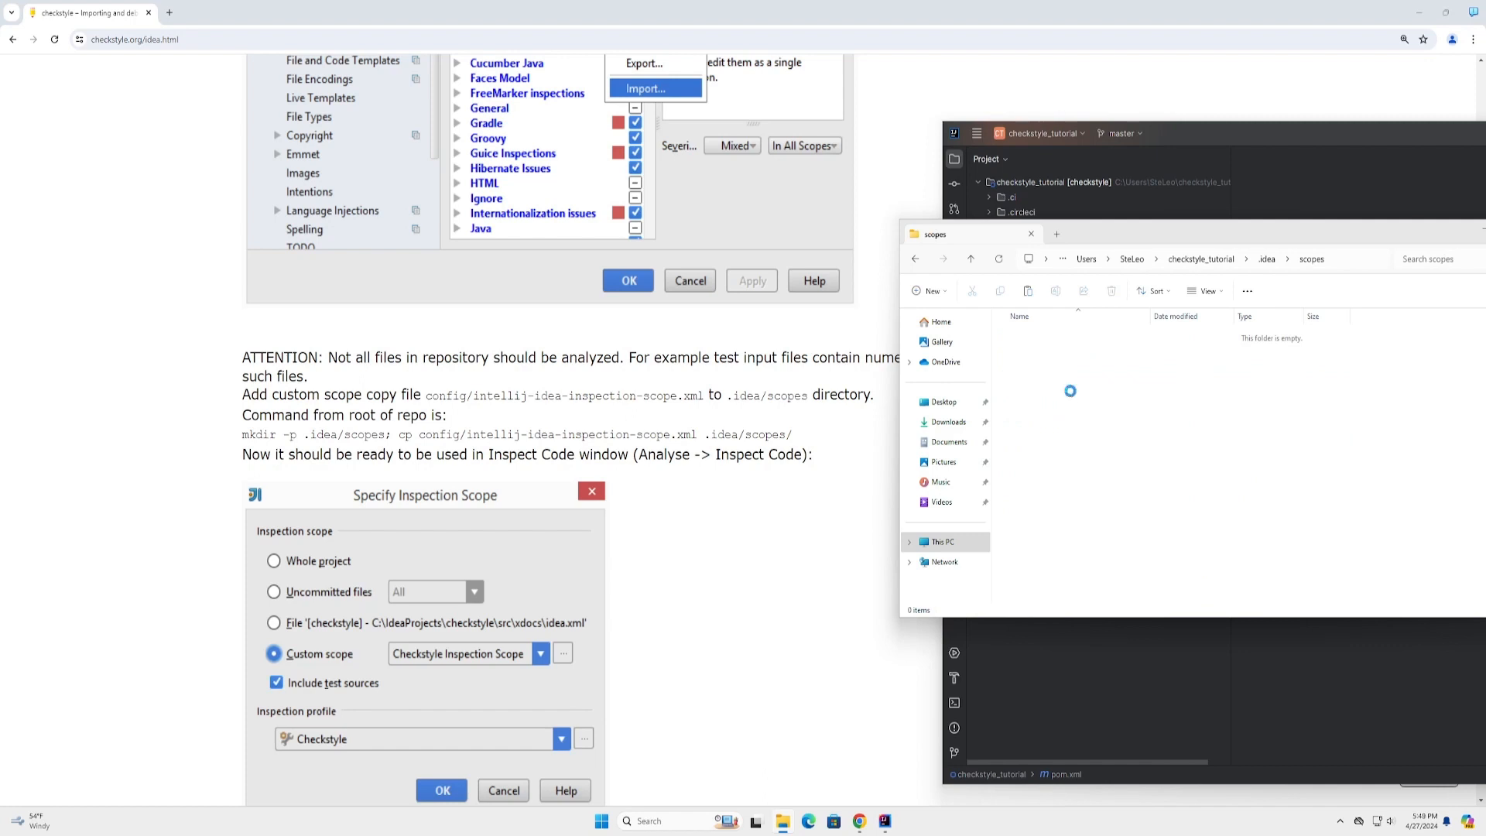
{"action": "left_click_drag", "start_coordinate": [1150, 231], "coordinate": [1109, 245]}
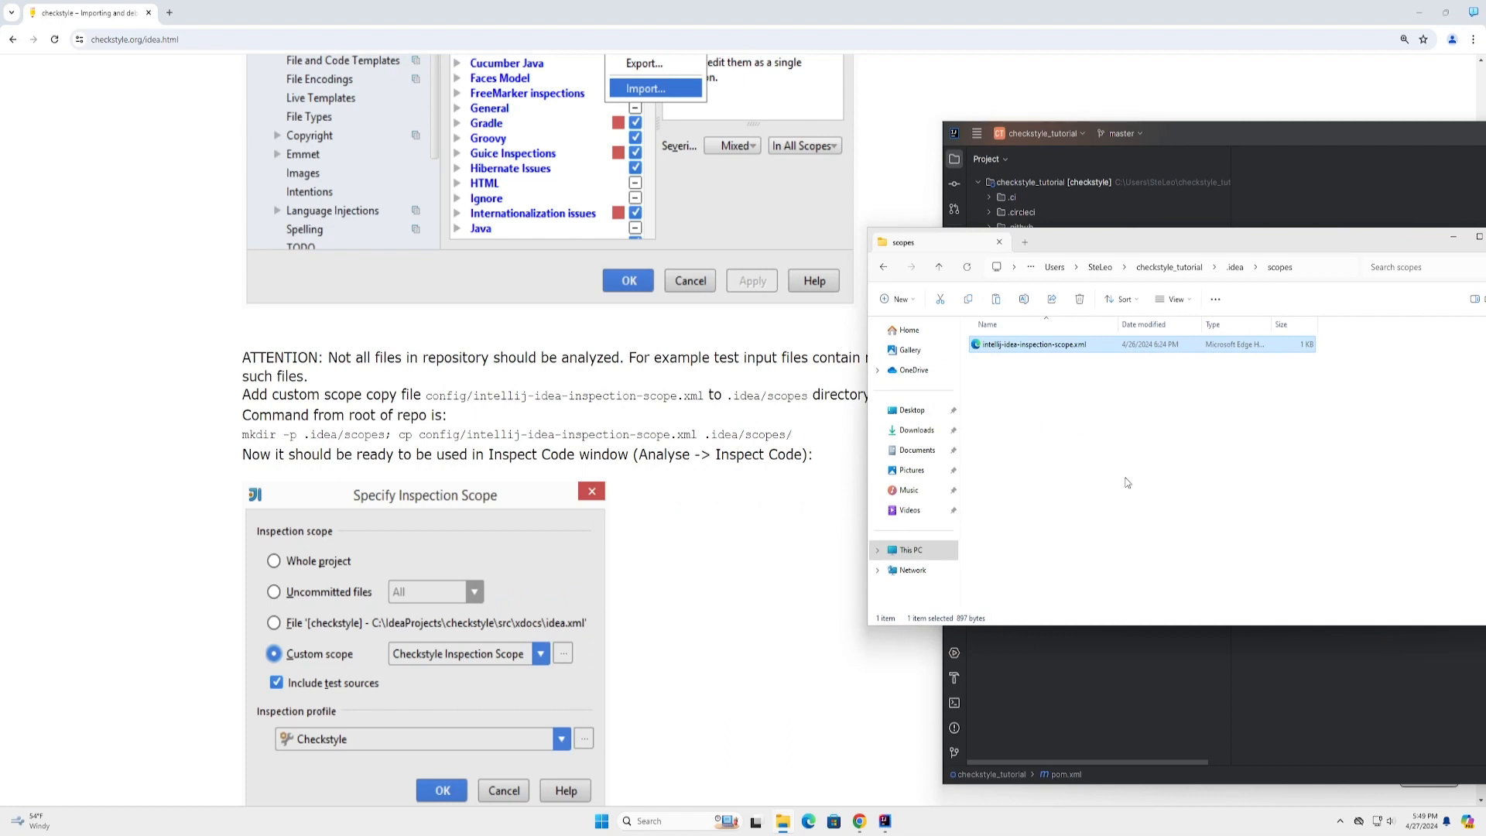
{"action": "left_click", "coordinate": [1134, 358]}
{"action": "left_click_drag", "start_coordinate": [1113, 234], "coordinate": [740, 288]}
{"action": "left_click", "coordinate": [1134, 291]}
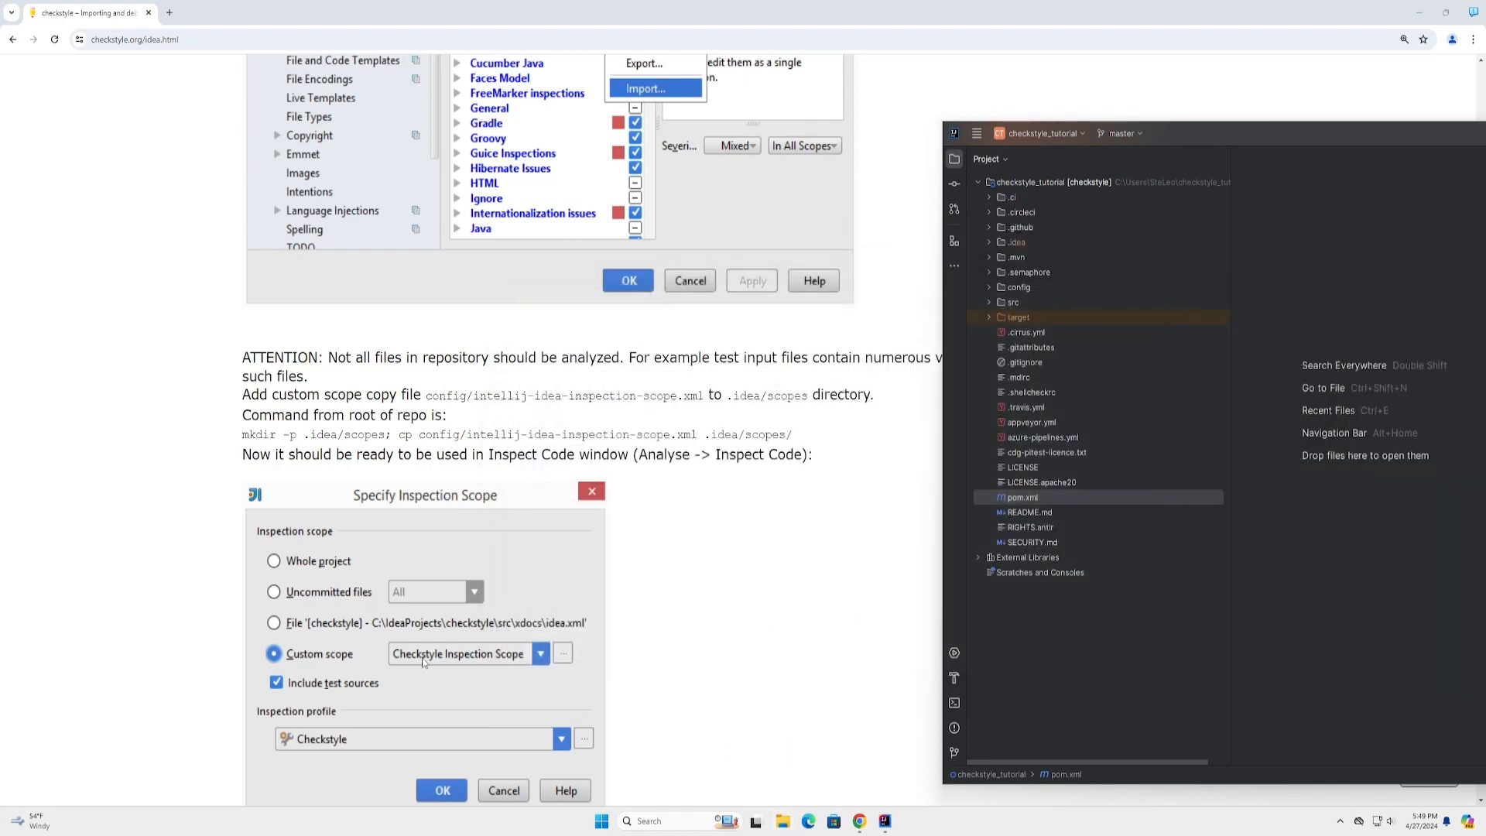
- Switch to IntelliJ IDEA, move its window beside the guide and start Inspect Code to show the inspection scope options
{"action": "left_click_drag", "start_coordinate": [1163, 133], "coordinate": [968, 128]}
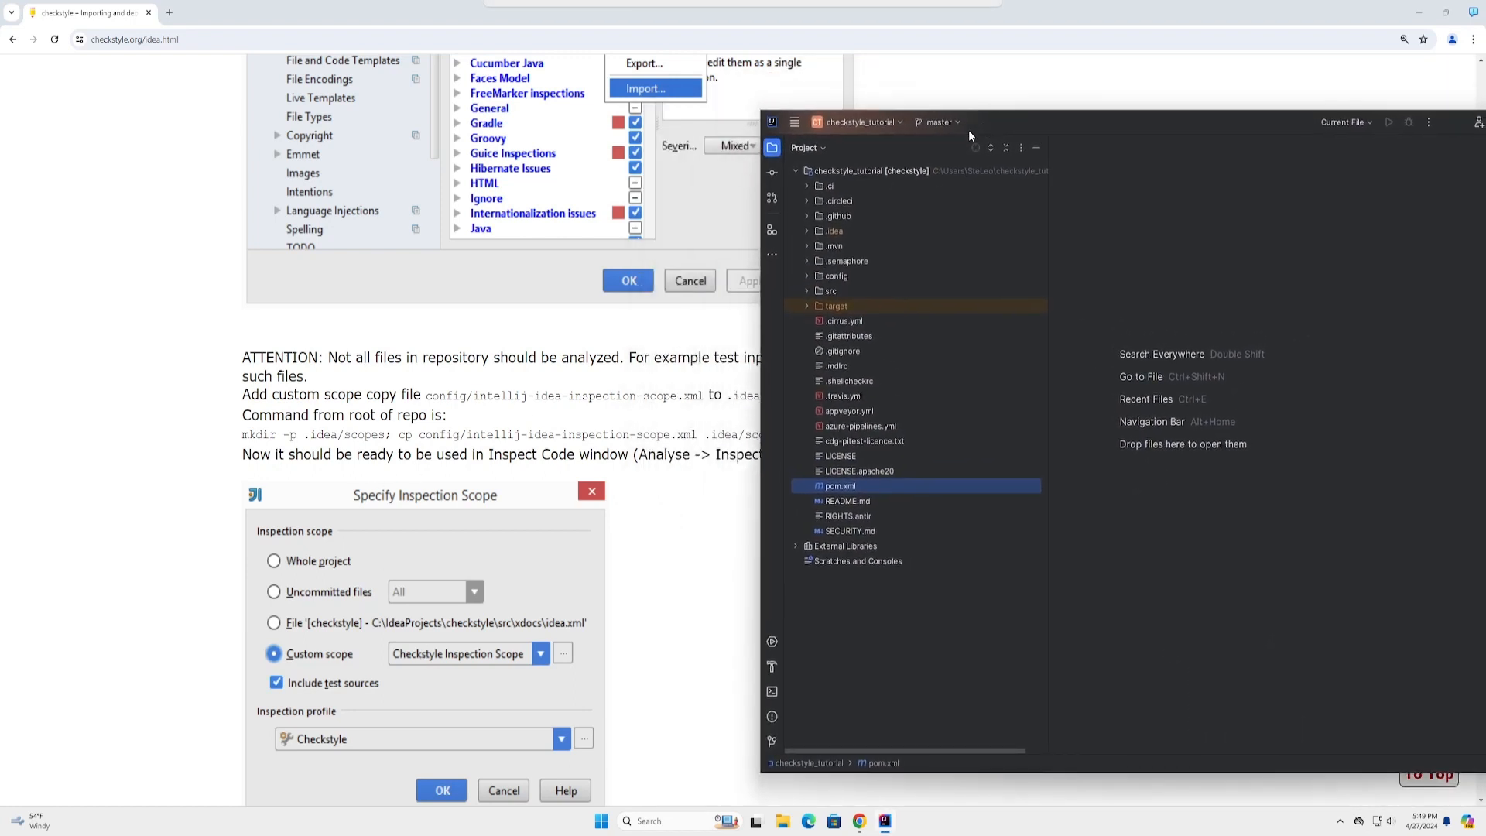
{"action": "left_click", "coordinate": [794, 123]}
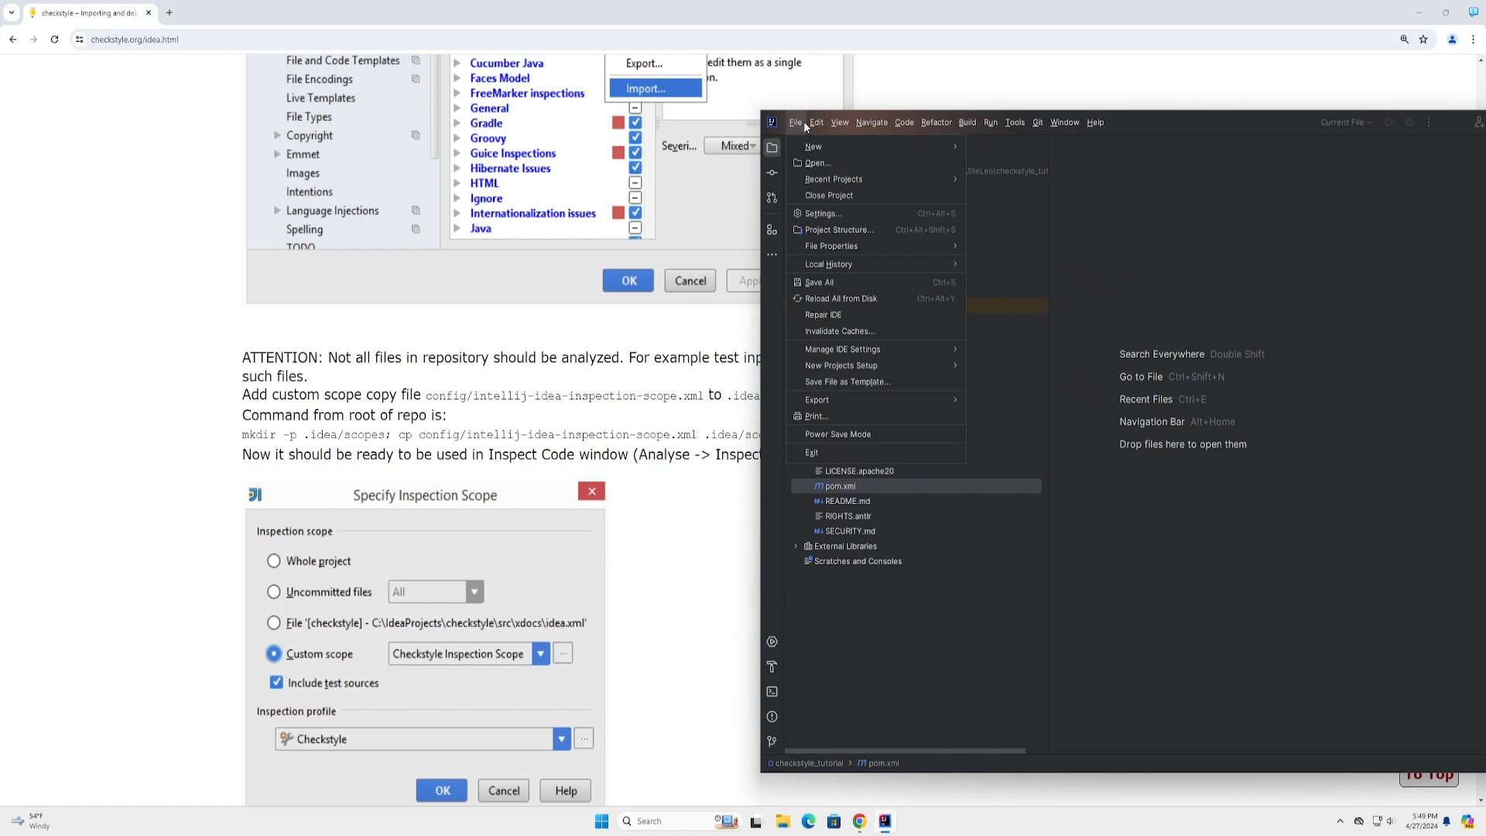
{"action": "mouse_move", "coordinate": [902, 125]}
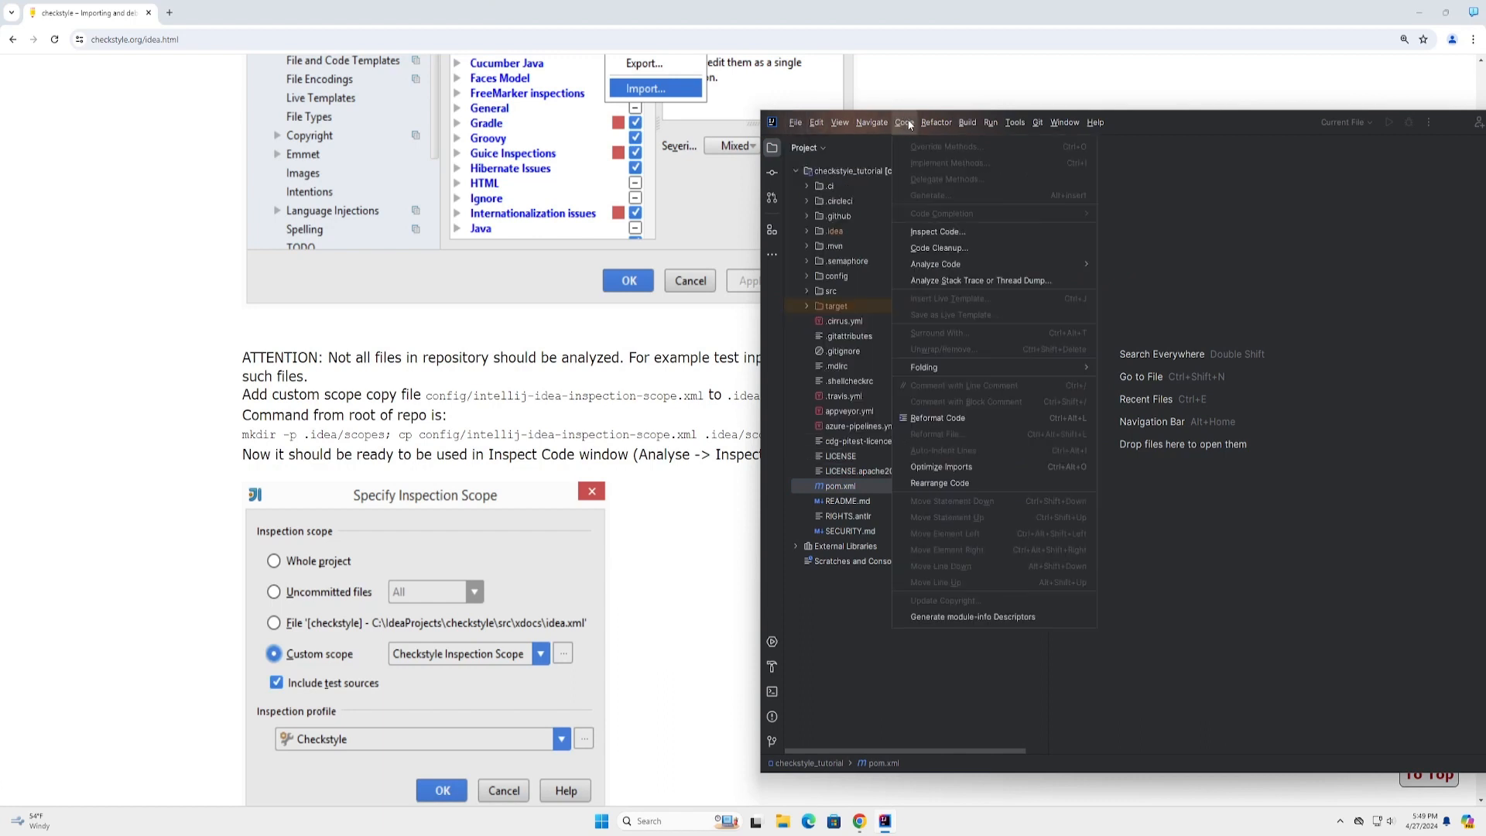
{"action": "left_click", "coordinate": [907, 127]}
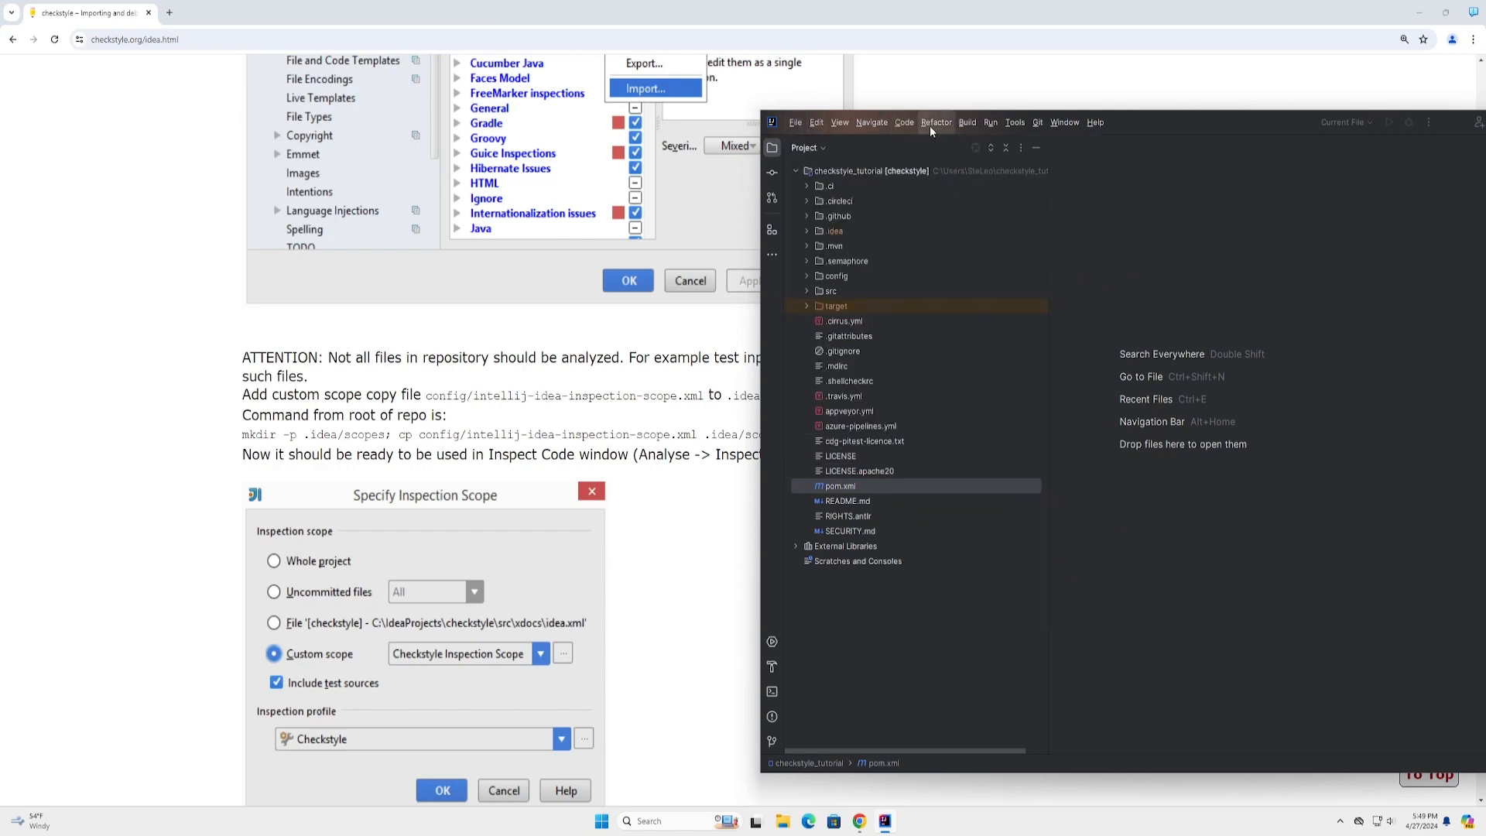
{"action": "left_click", "coordinate": [904, 122]}
{"action": "left_click", "coordinate": [944, 234]}
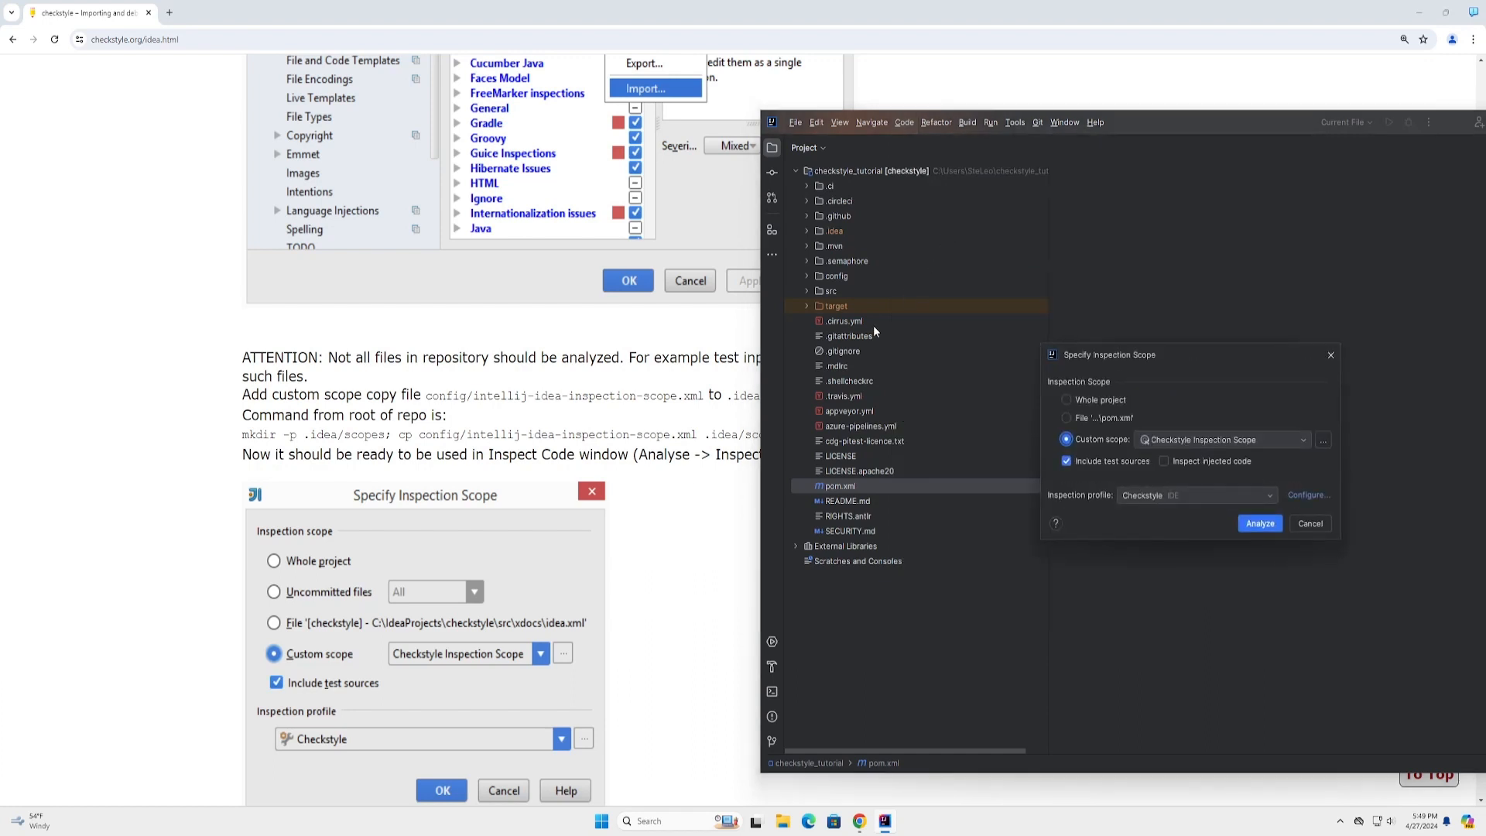
- Compare the scope options with the guide, choose Checkstyle Inspection Scope as the custom scope and close the dialog without analyzing
{"action": "scroll", "coordinate": [421, 476], "scroll_direction": "down", "scroll_amount": 3}
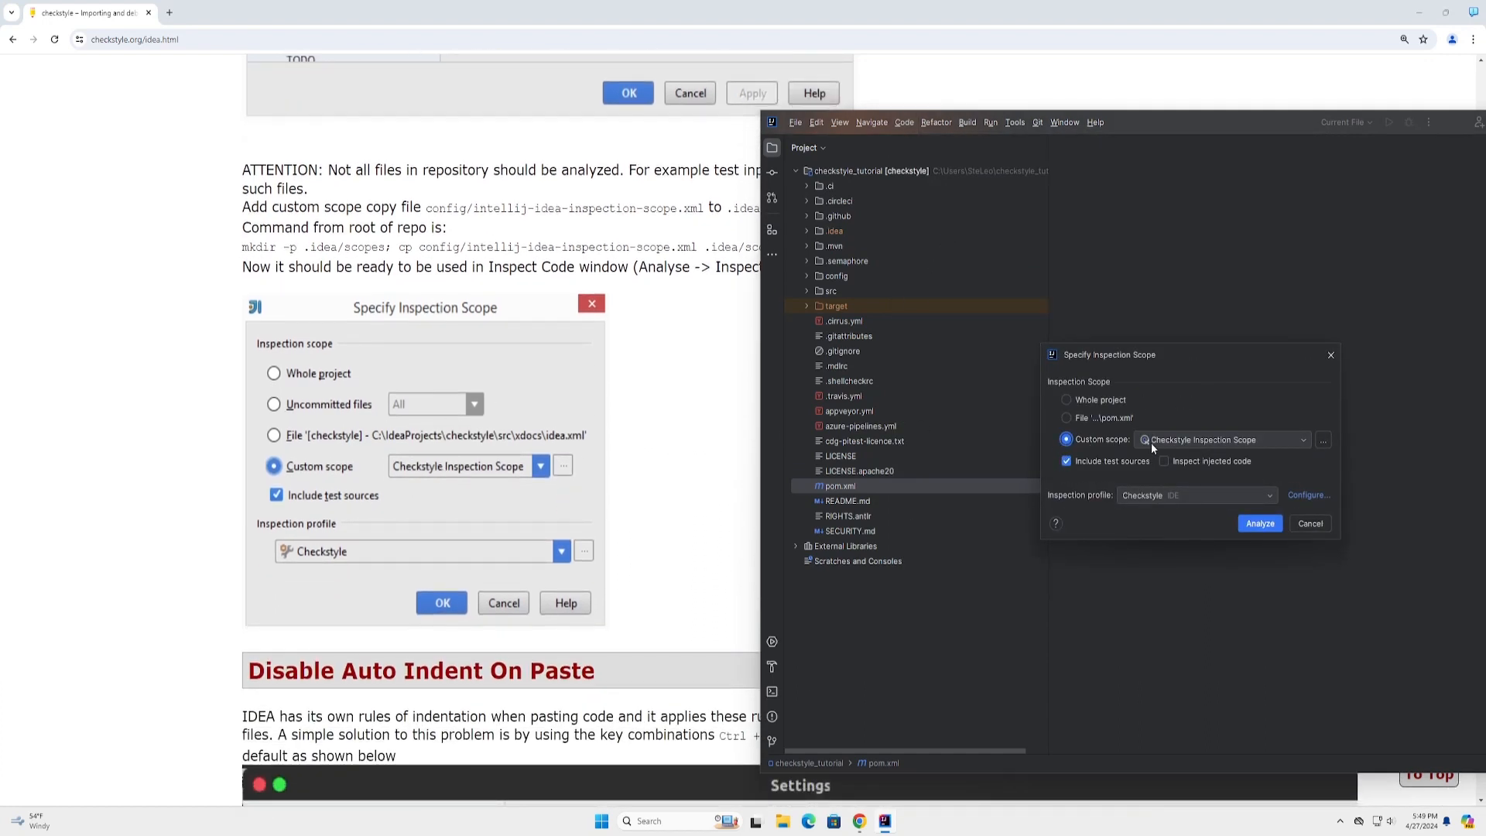
{"action": "left_click", "coordinate": [1197, 439]}
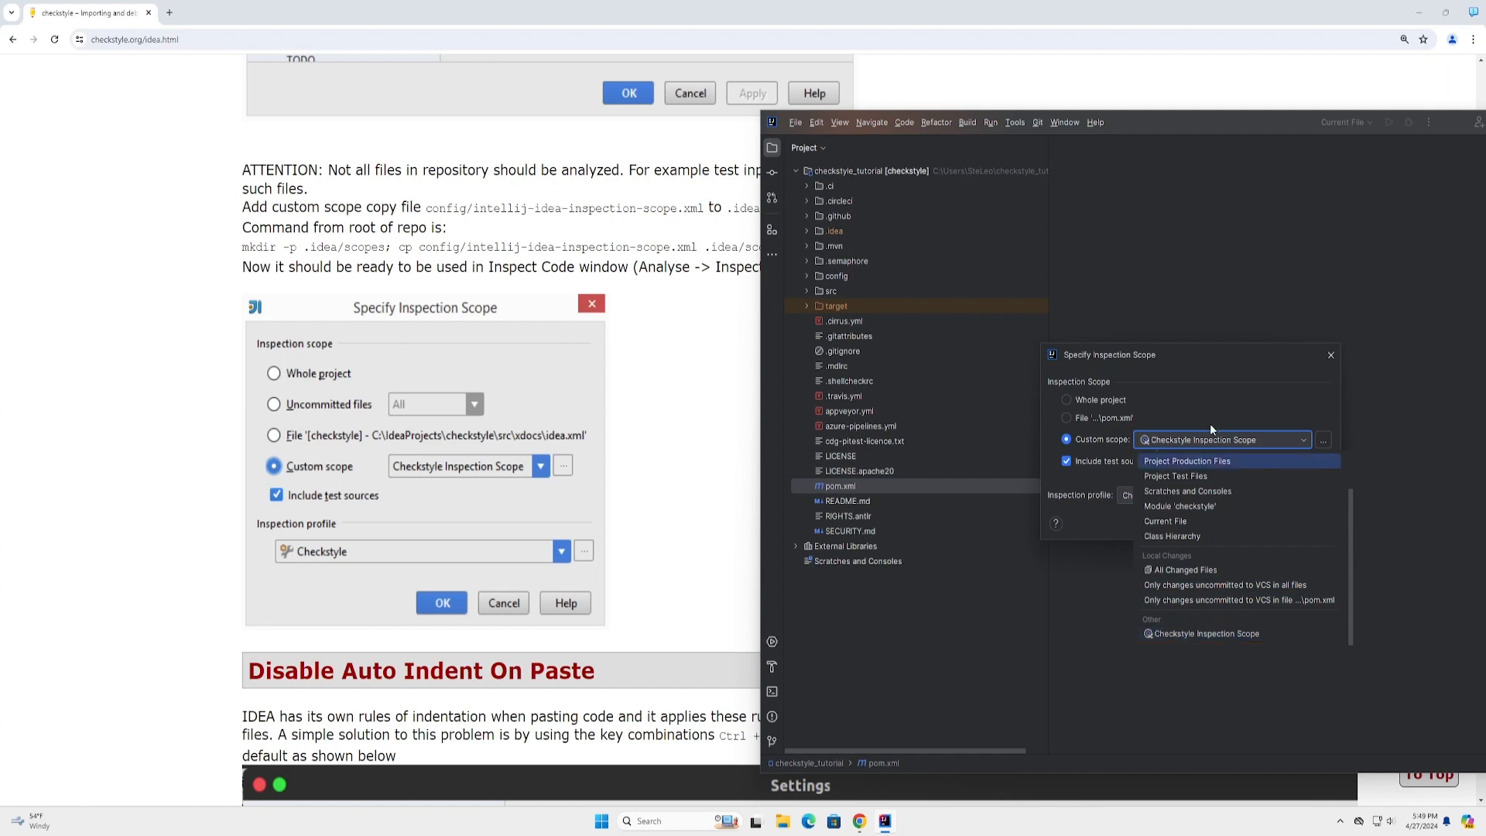
{"action": "left_click", "coordinate": [1197, 634]}
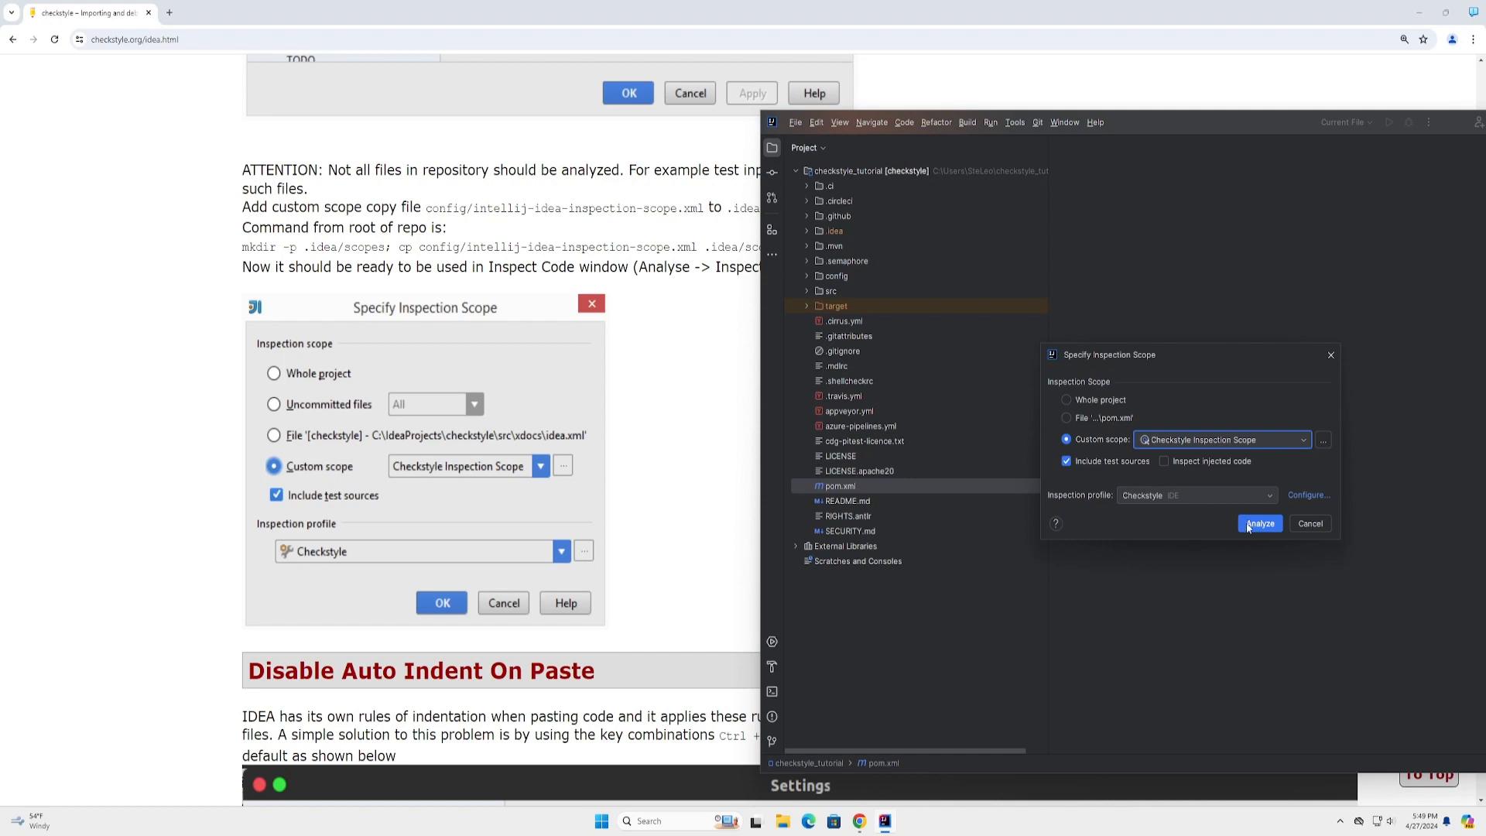
{"action": "left_click_drag", "start_coordinate": [1284, 364], "coordinate": [1208, 366]}
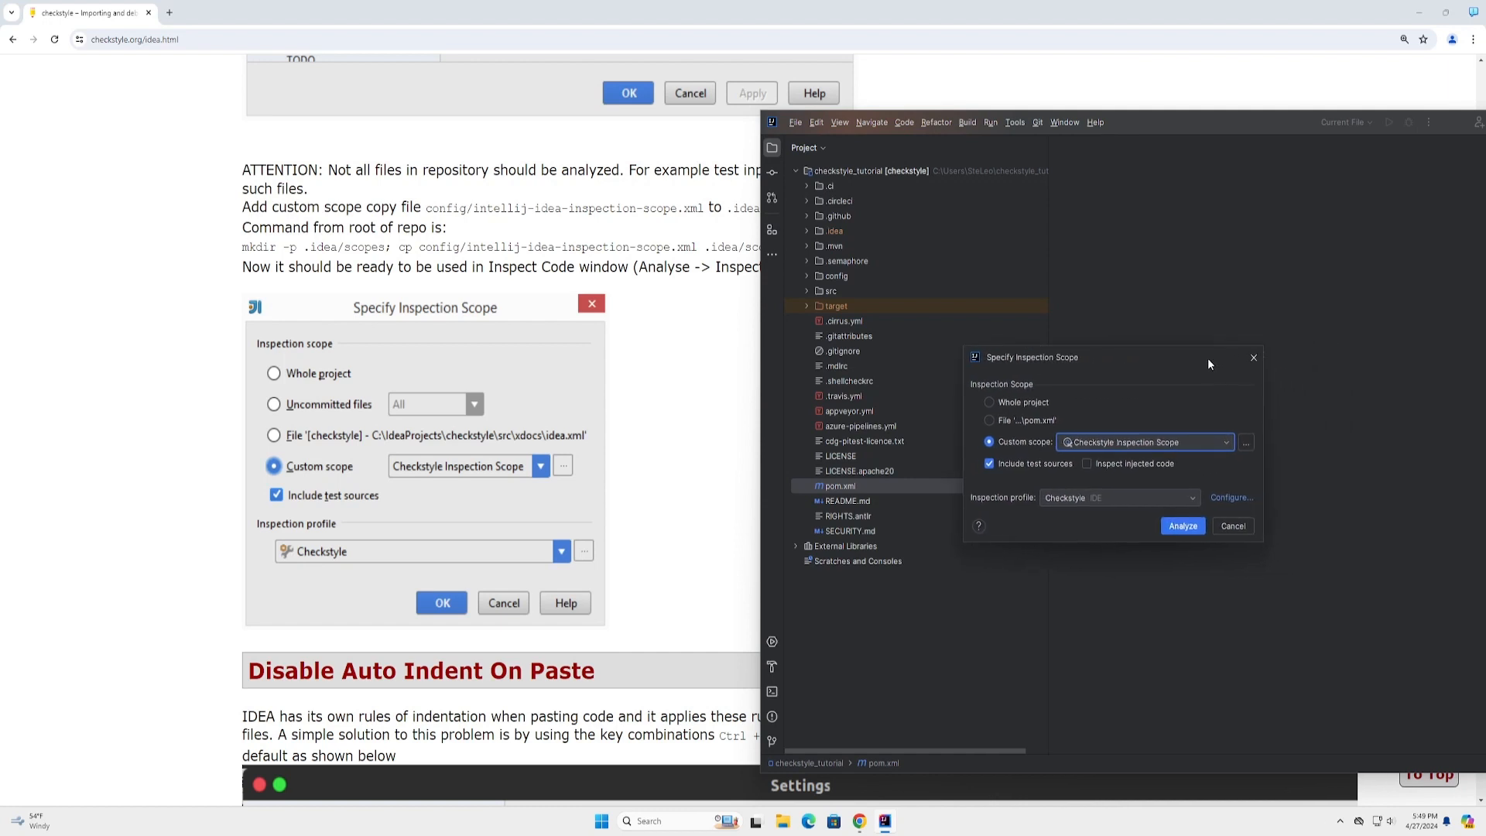
{"action": "left_click", "coordinate": [1253, 359]}
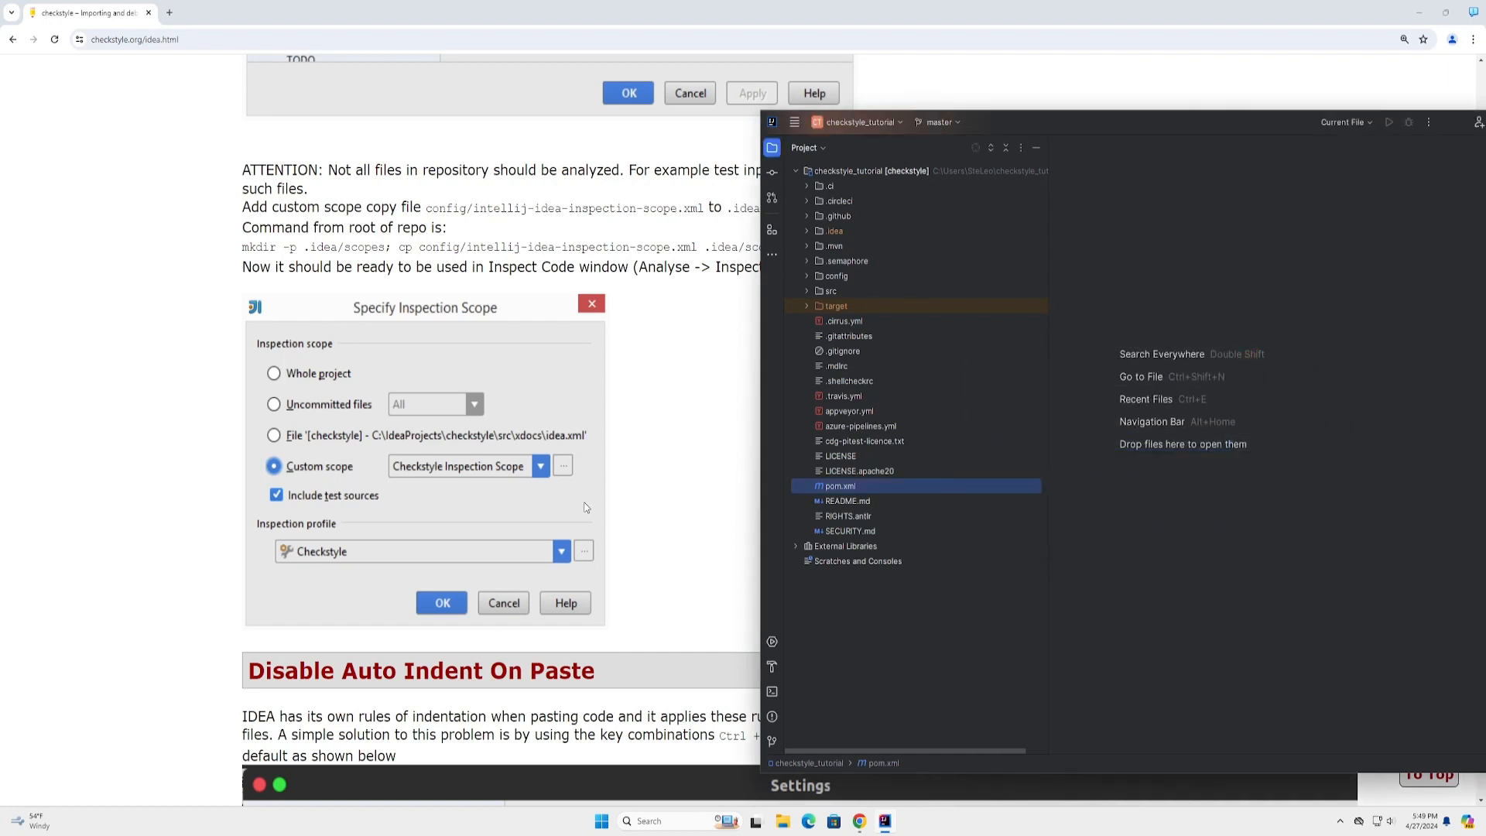
- Read the guide's Disable Auto Indent On Paste section, including the Smart Keys settings it shows, with the IDE window moved aside
{"action": "scroll", "coordinate": [643, 537], "scroll_direction": "down", "scroll_amount": 2}
{"action": "scroll", "coordinate": [644, 536], "scroll_direction": "down", "scroll_amount": 2}
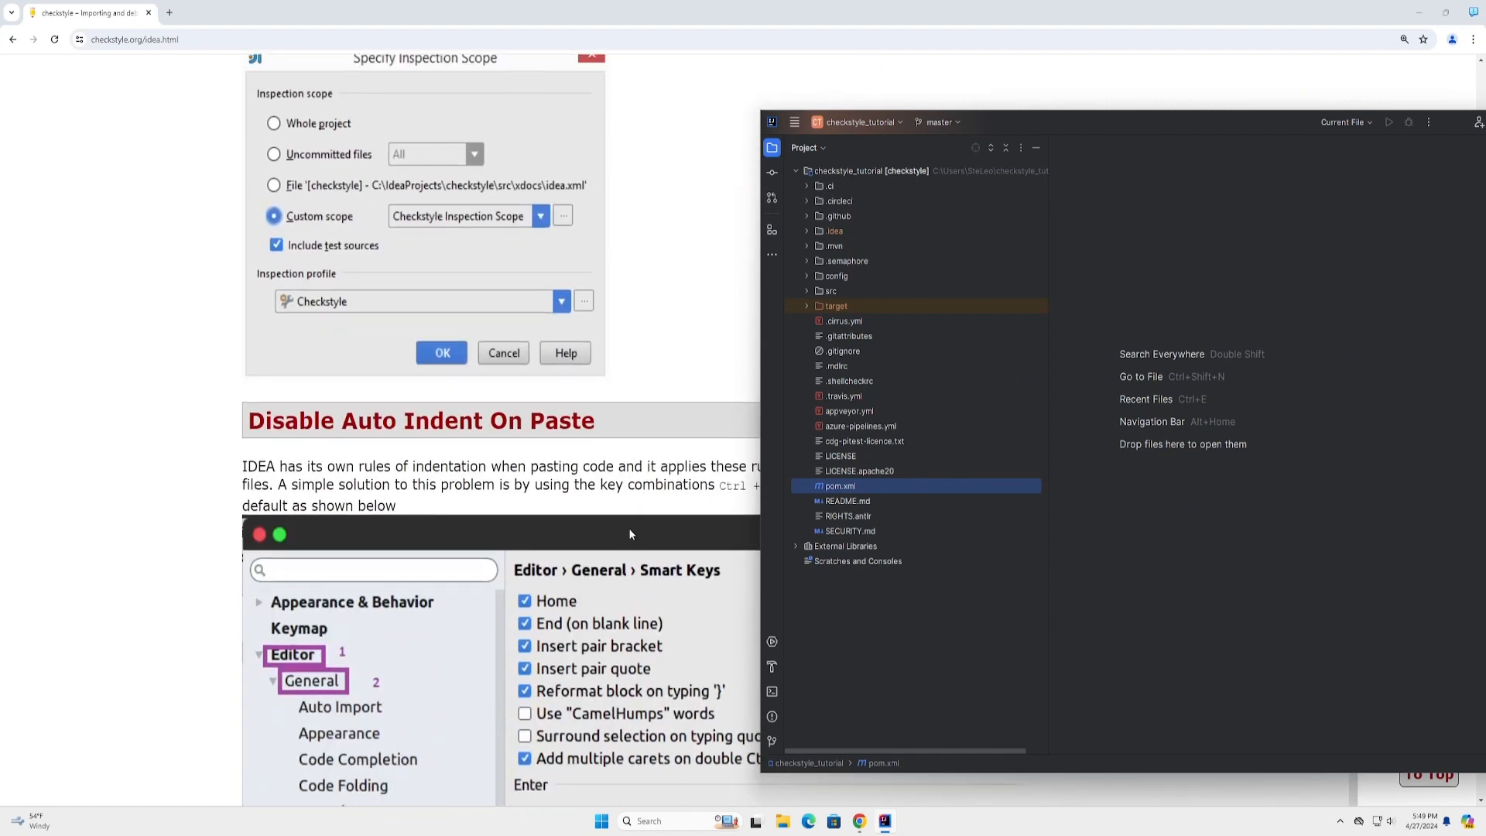
{"action": "left_click_drag", "start_coordinate": [1006, 122], "coordinate": [1228, 146]}
{"action": "scroll", "coordinate": [804, 433], "scroll_direction": "down", "scroll_amount": 2}
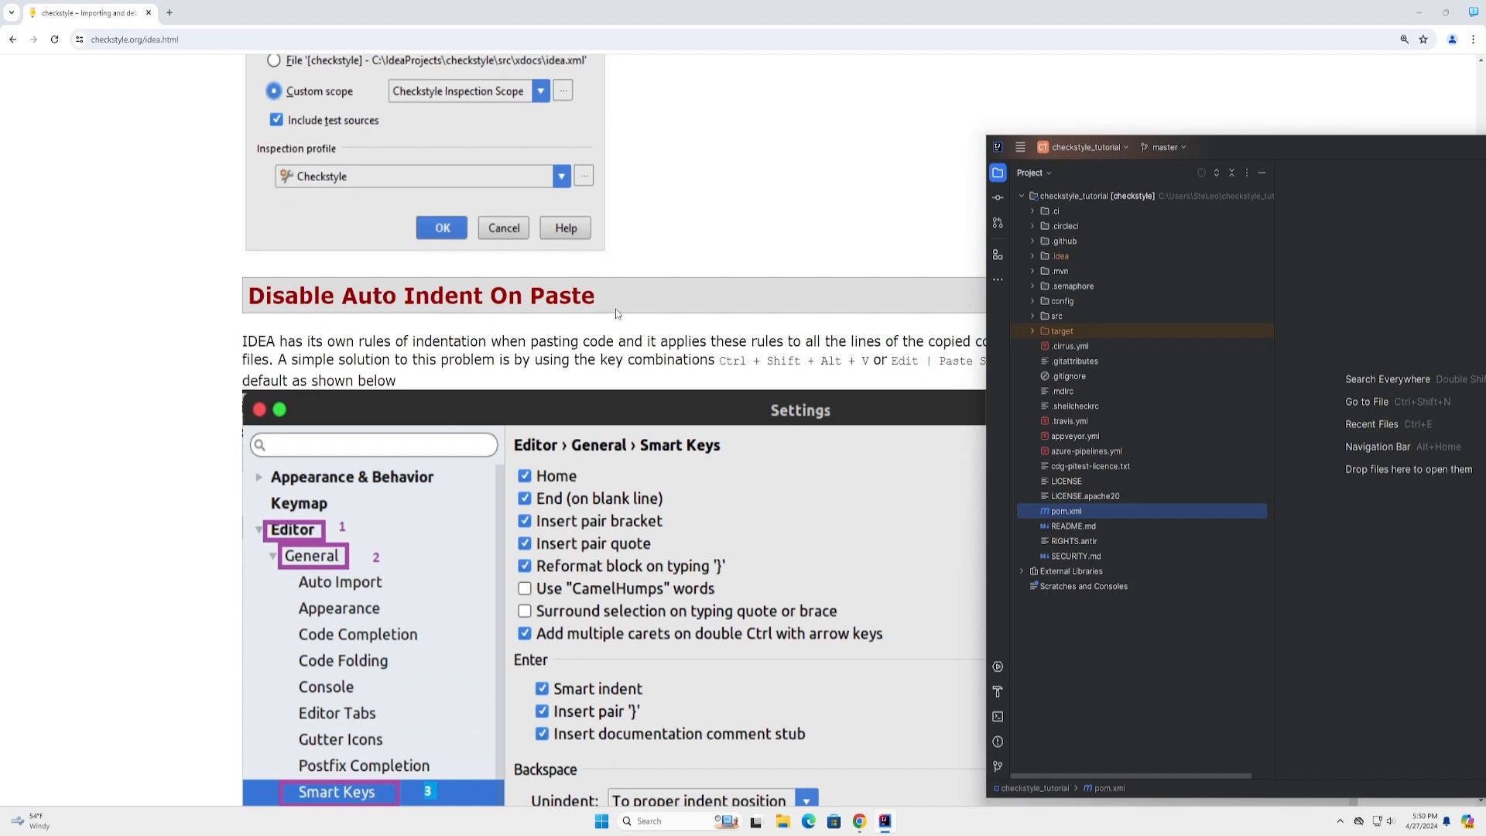
{"action": "left_click_drag", "start_coordinate": [1297, 153], "coordinate": [856, 197]}
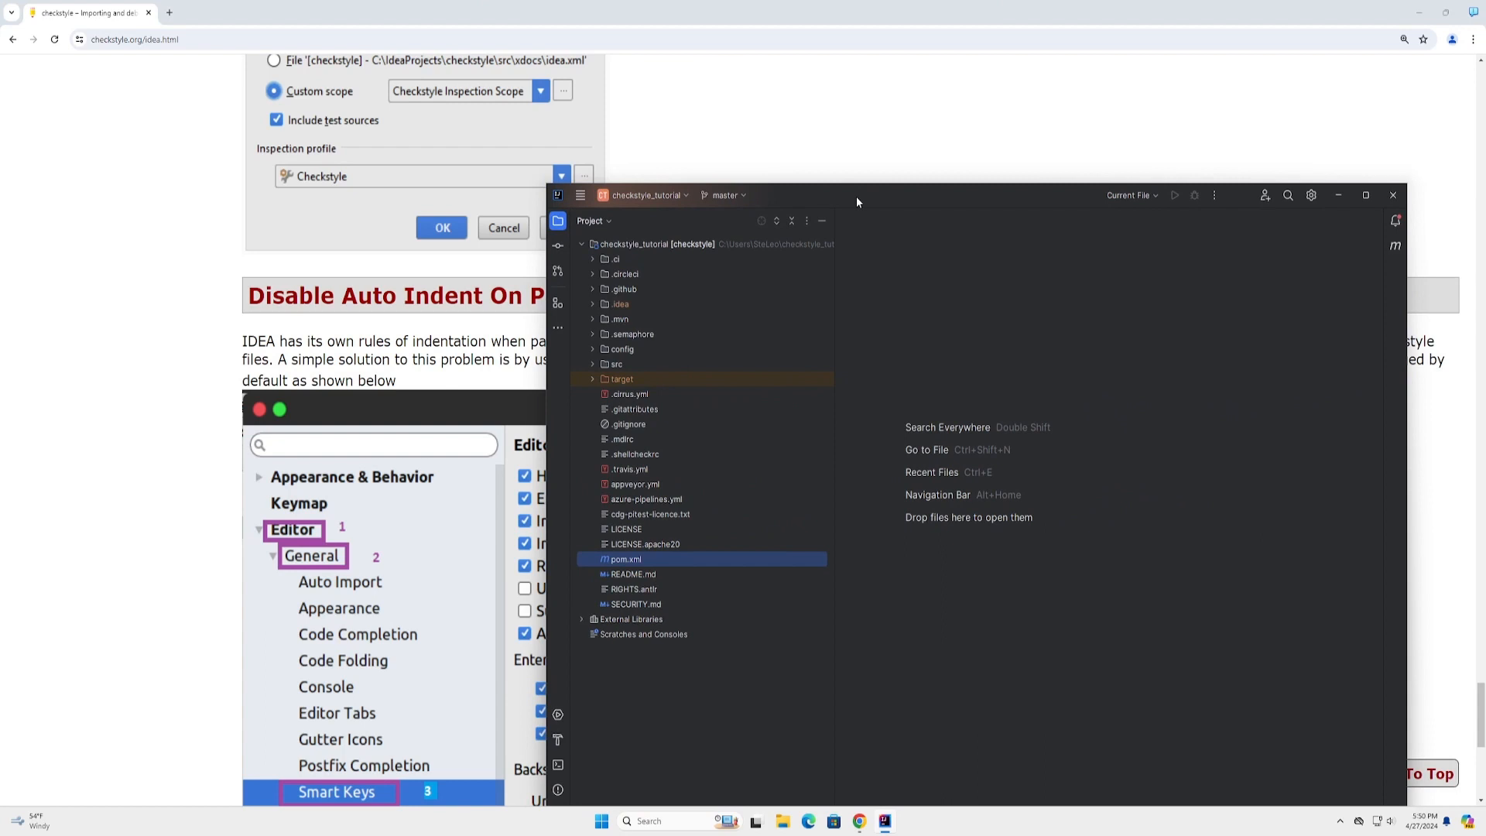
{"action": "left_click_drag", "start_coordinate": [856, 196], "coordinate": [1322, 137]}
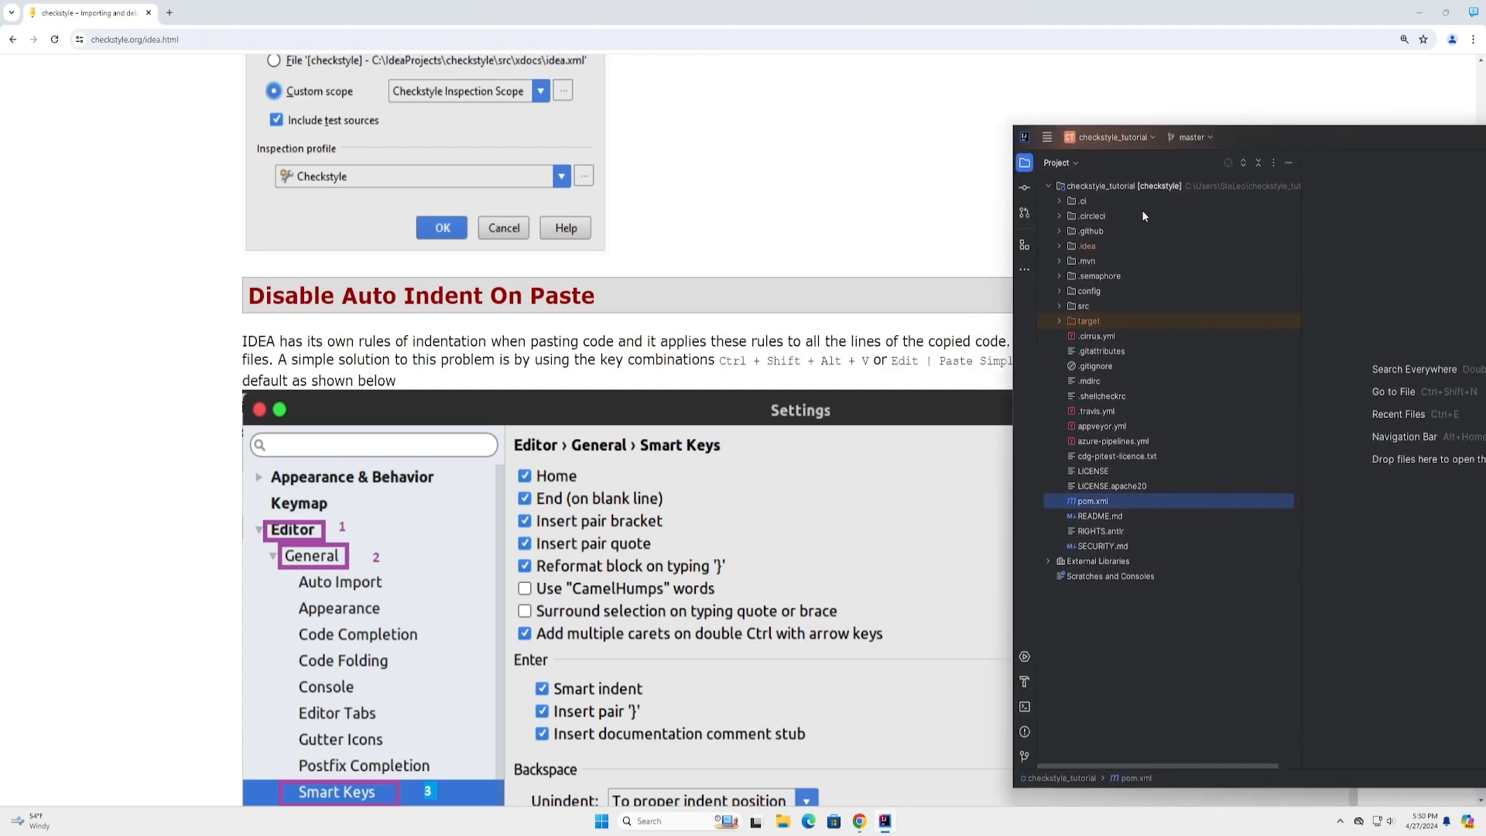
{"action": "scroll", "coordinate": [499, 439], "scroll_direction": "down", "scroll_amount": 2}
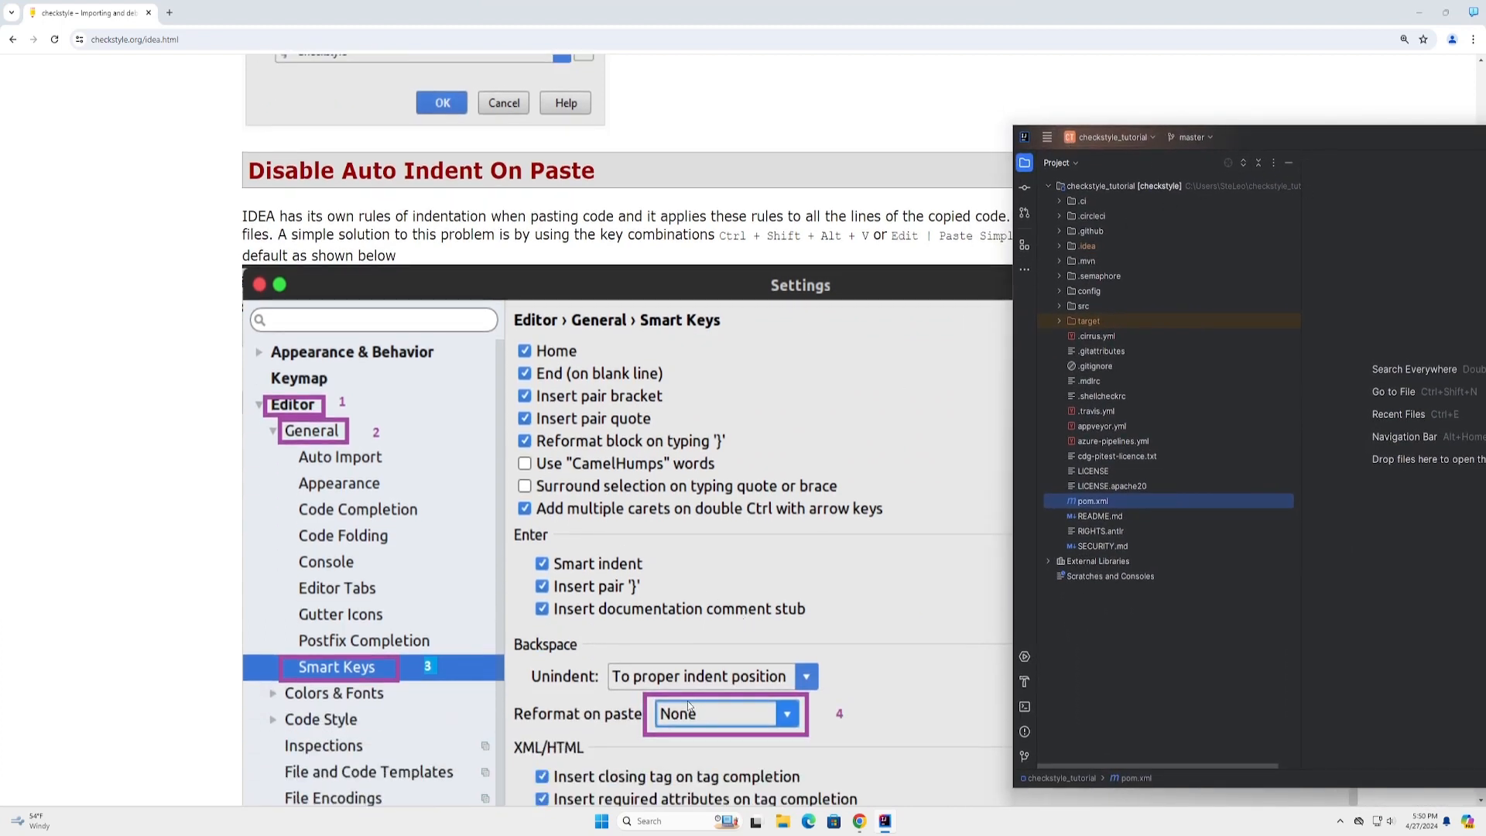
- Open the IDE settings and bring up the Smart Keys page of the general editor options
{"action": "left_click", "coordinate": [1047, 137]}
{"action": "left_click", "coordinate": [1047, 137]}
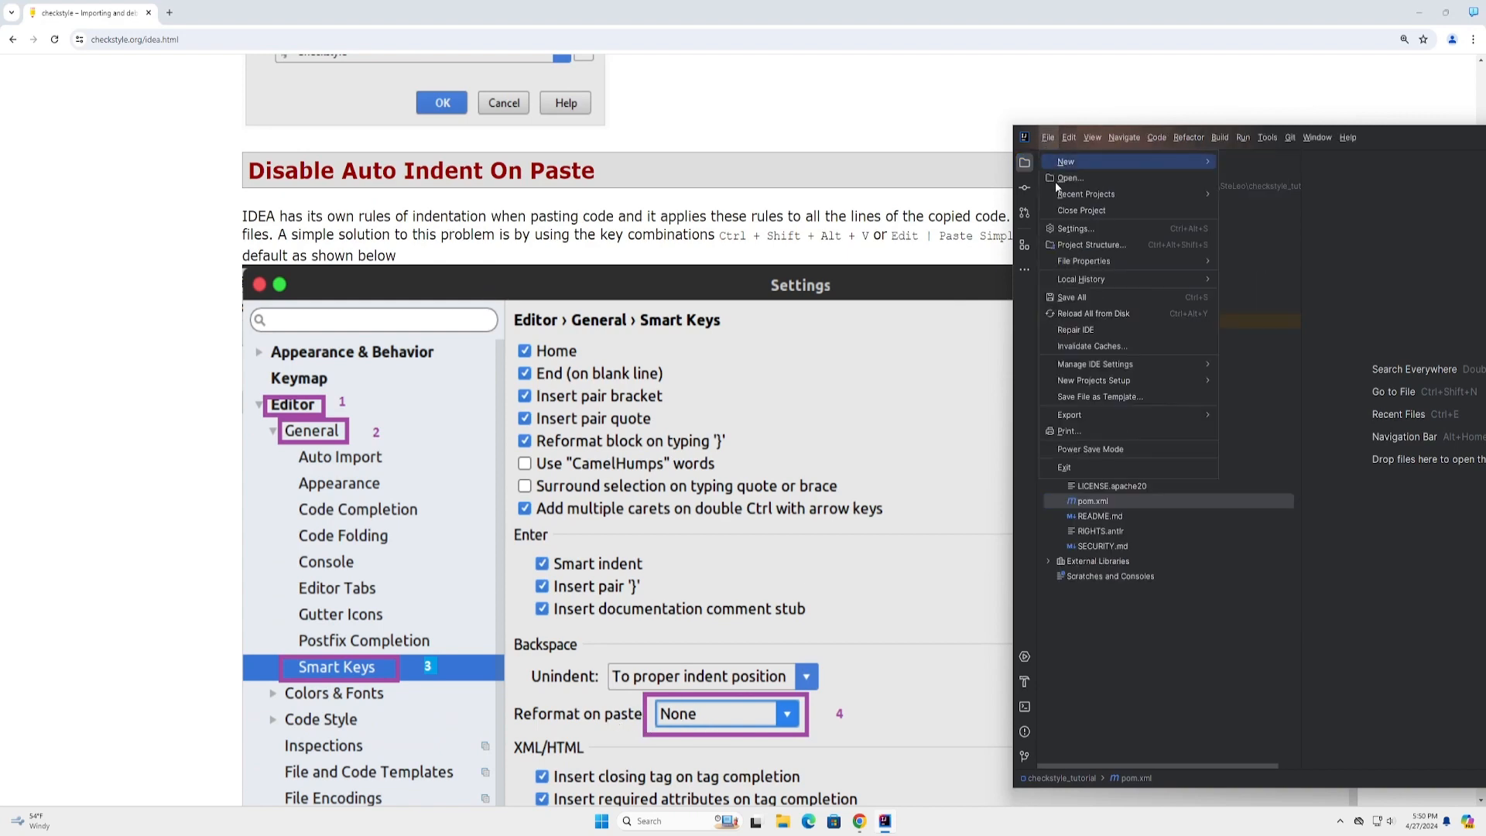
{"action": "left_click", "coordinate": [1066, 228]}
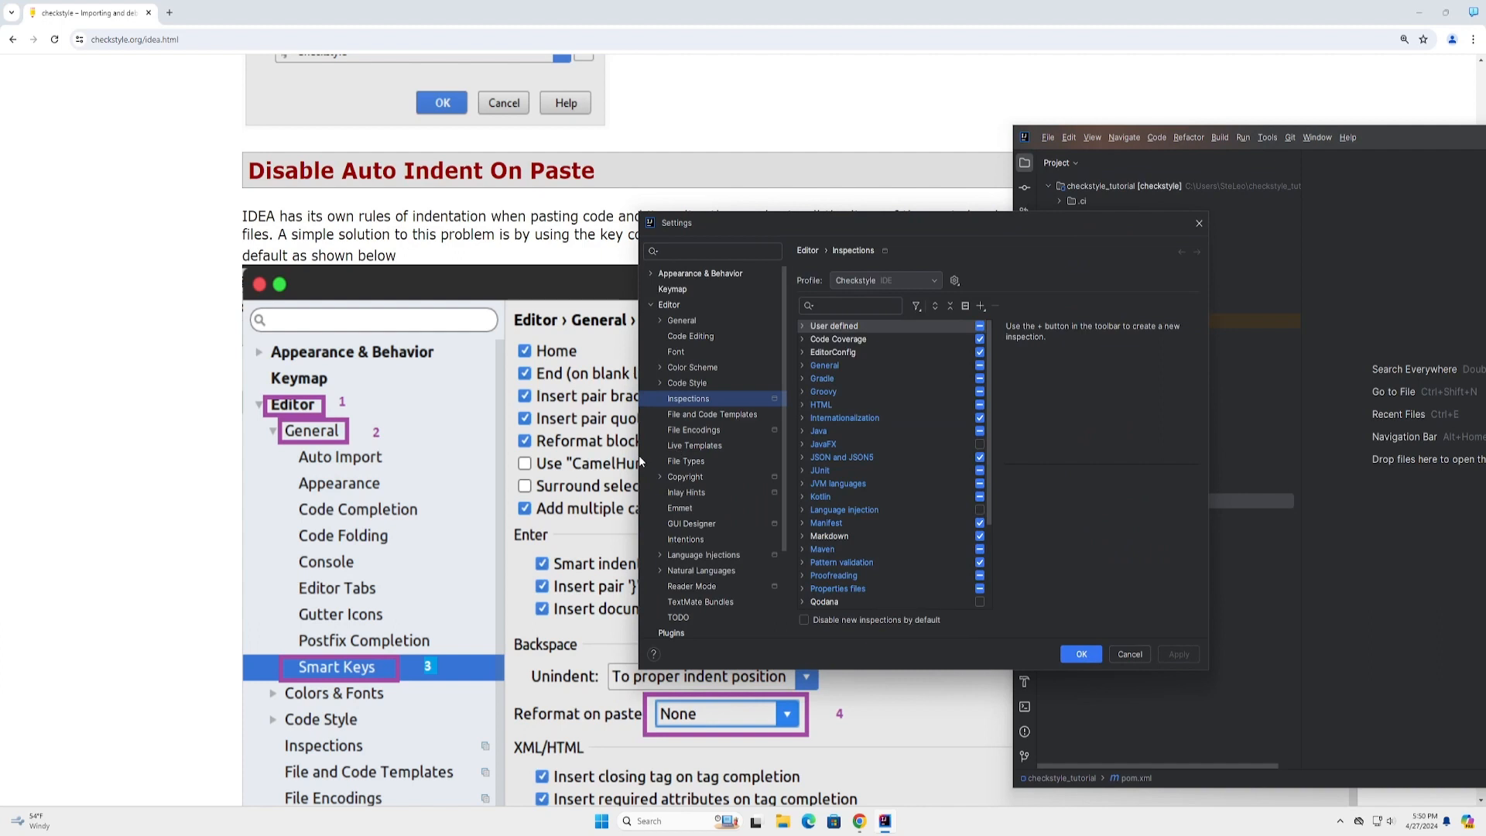
{"action": "left_click", "coordinate": [659, 321]}
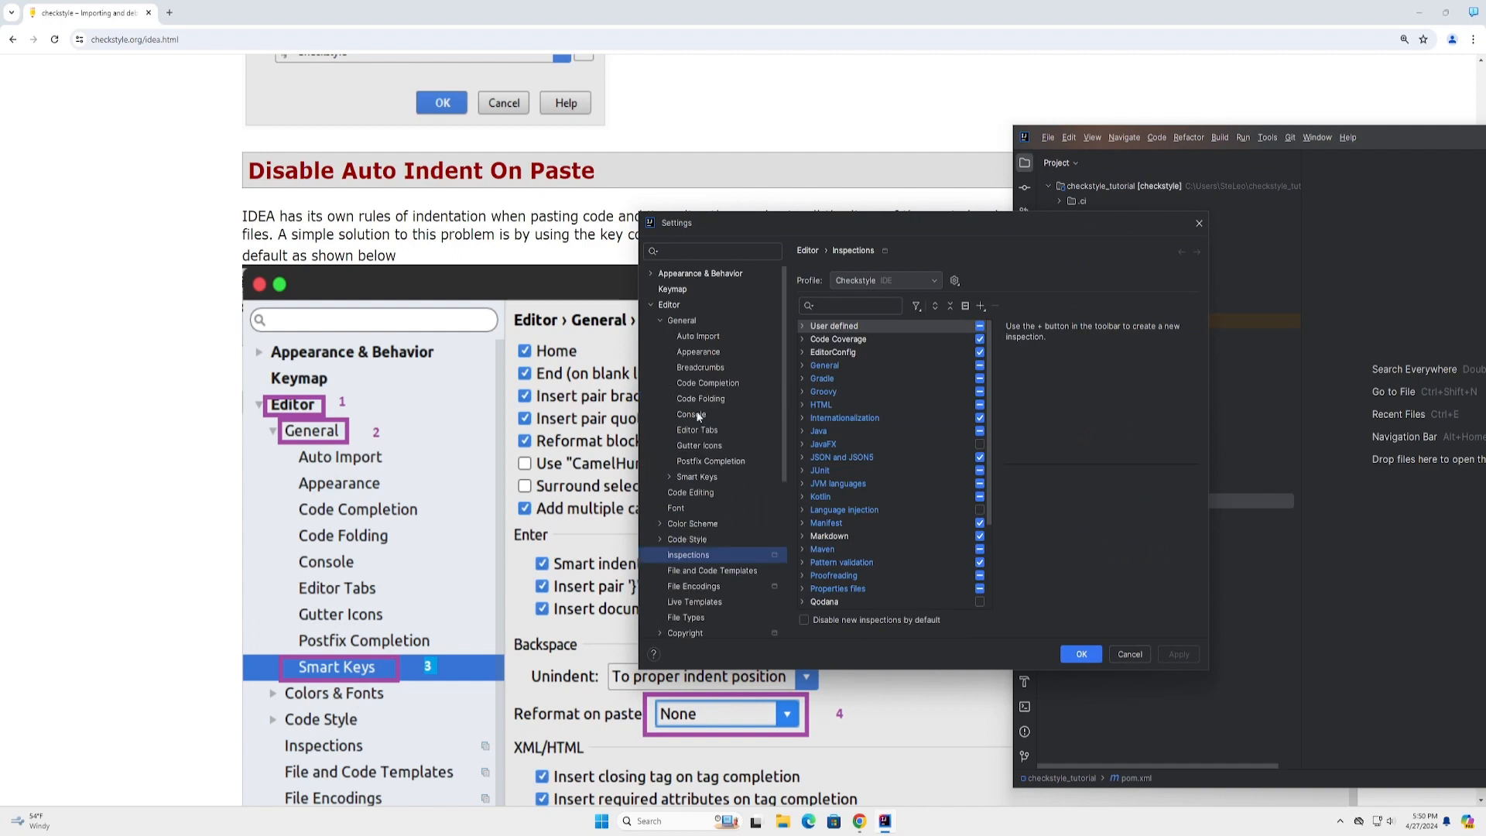
{"action": "left_click", "coordinate": [696, 477]}
- Set Reformat on paste to None in the Smart Keys settings, apply the change and close the settings
{"action": "scroll", "coordinate": [942, 507], "scroll_direction": "down", "scroll_amount": 1}
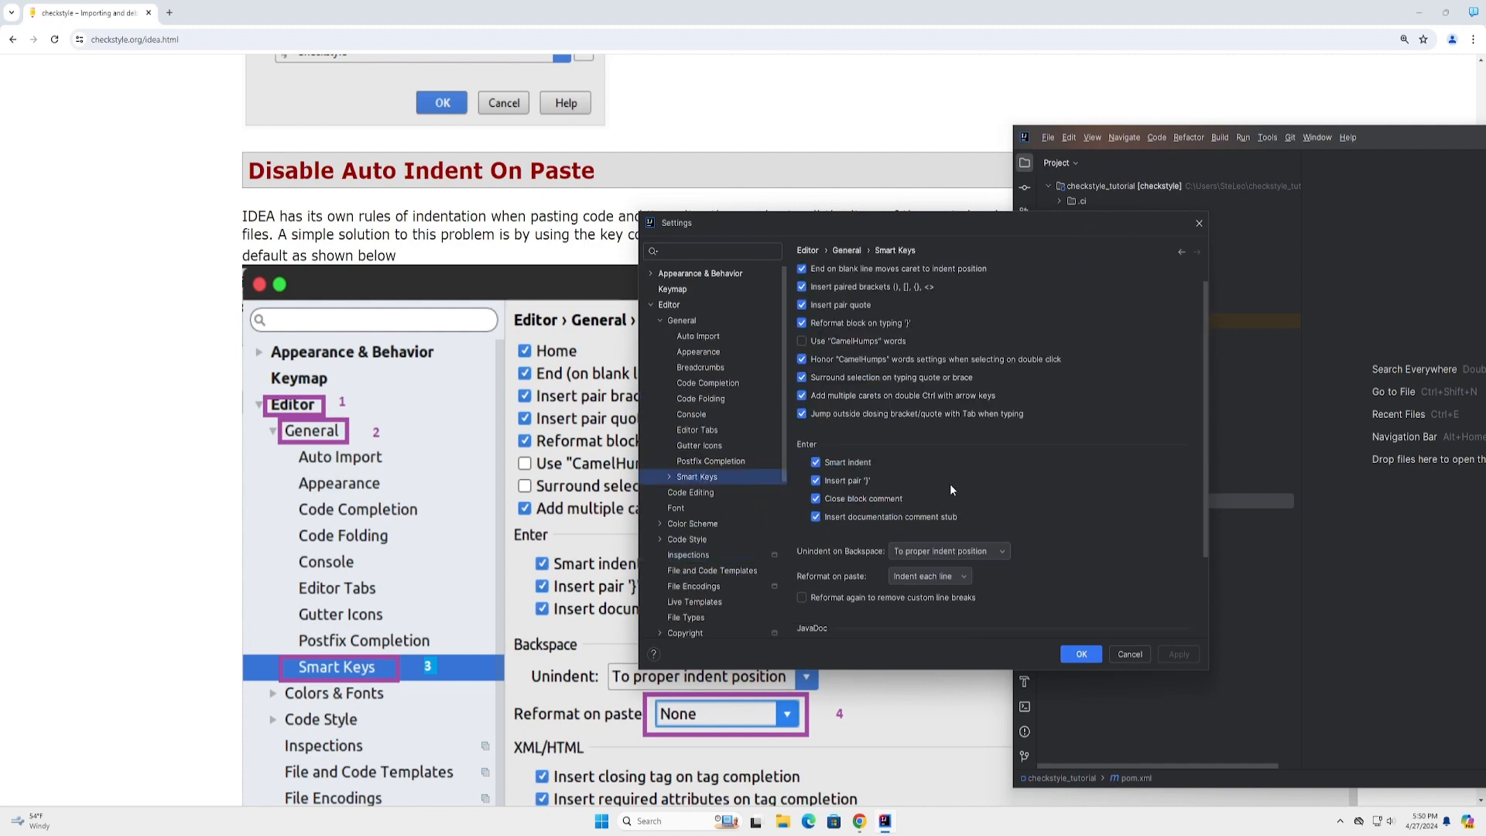
{"action": "left_click", "coordinate": [893, 577]}
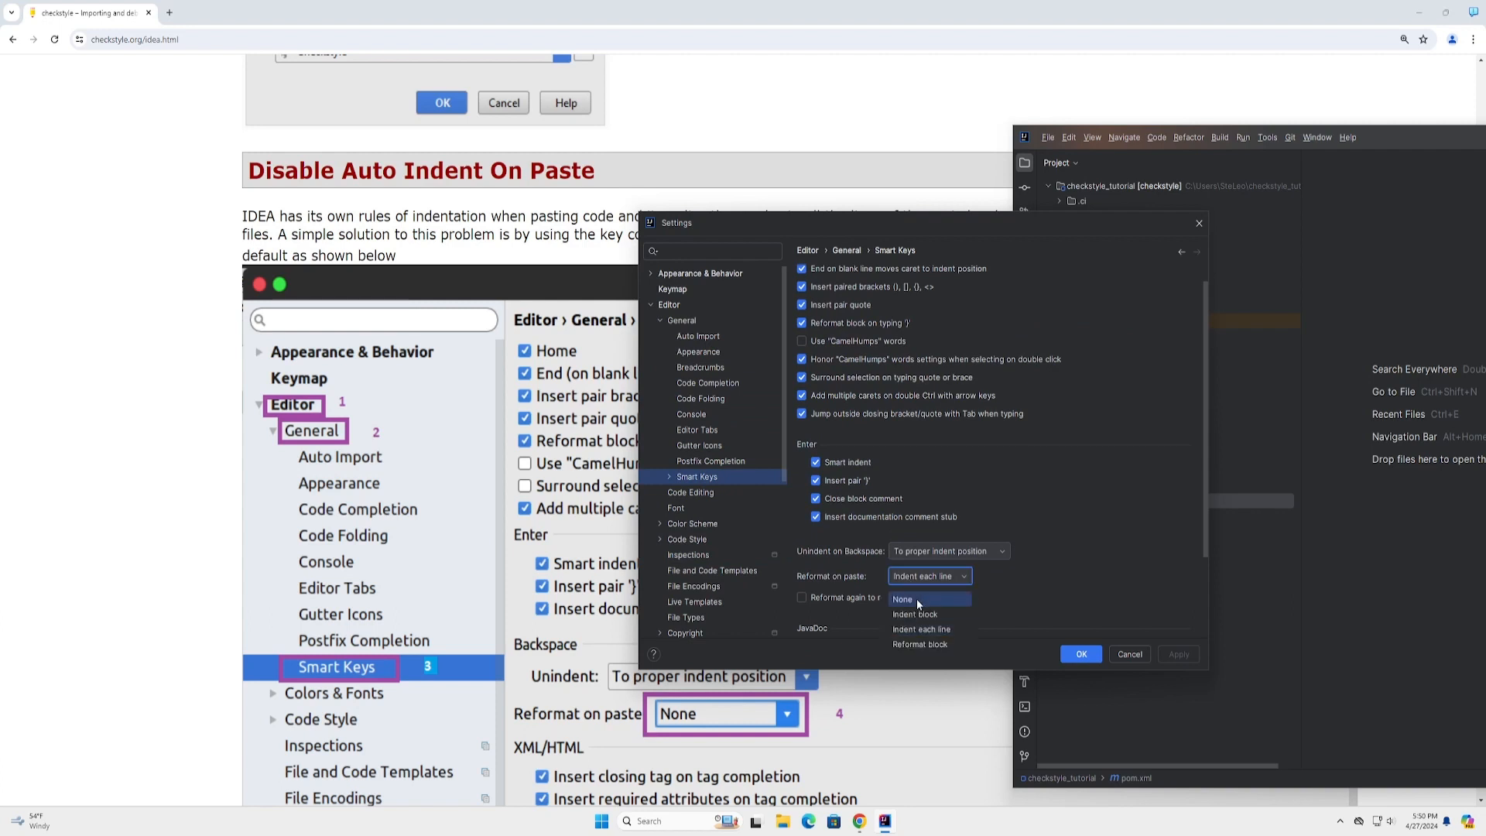
{"action": "left_click", "coordinate": [916, 598]}
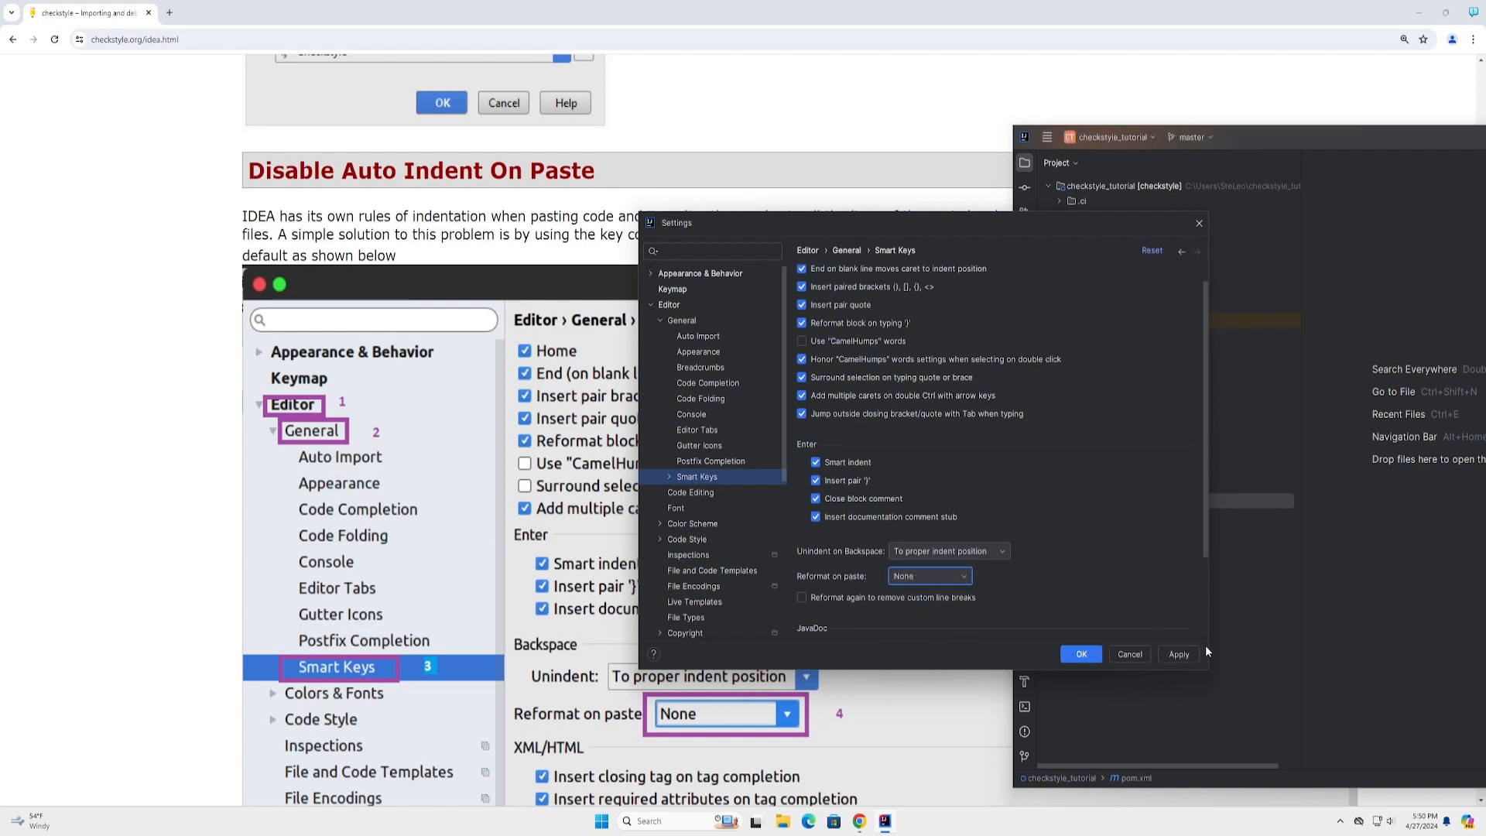
{"action": "left_click", "coordinate": [1179, 655]}
{"action": "left_click", "coordinate": [1081, 655]}
- Check the end of the guide and review its inspection scope and Disable Auto Indent On Paste sections, repositioning the IDE window beside them
{"action": "scroll", "coordinate": [607, 536], "scroll_direction": "down", "scroll_amount": 5}
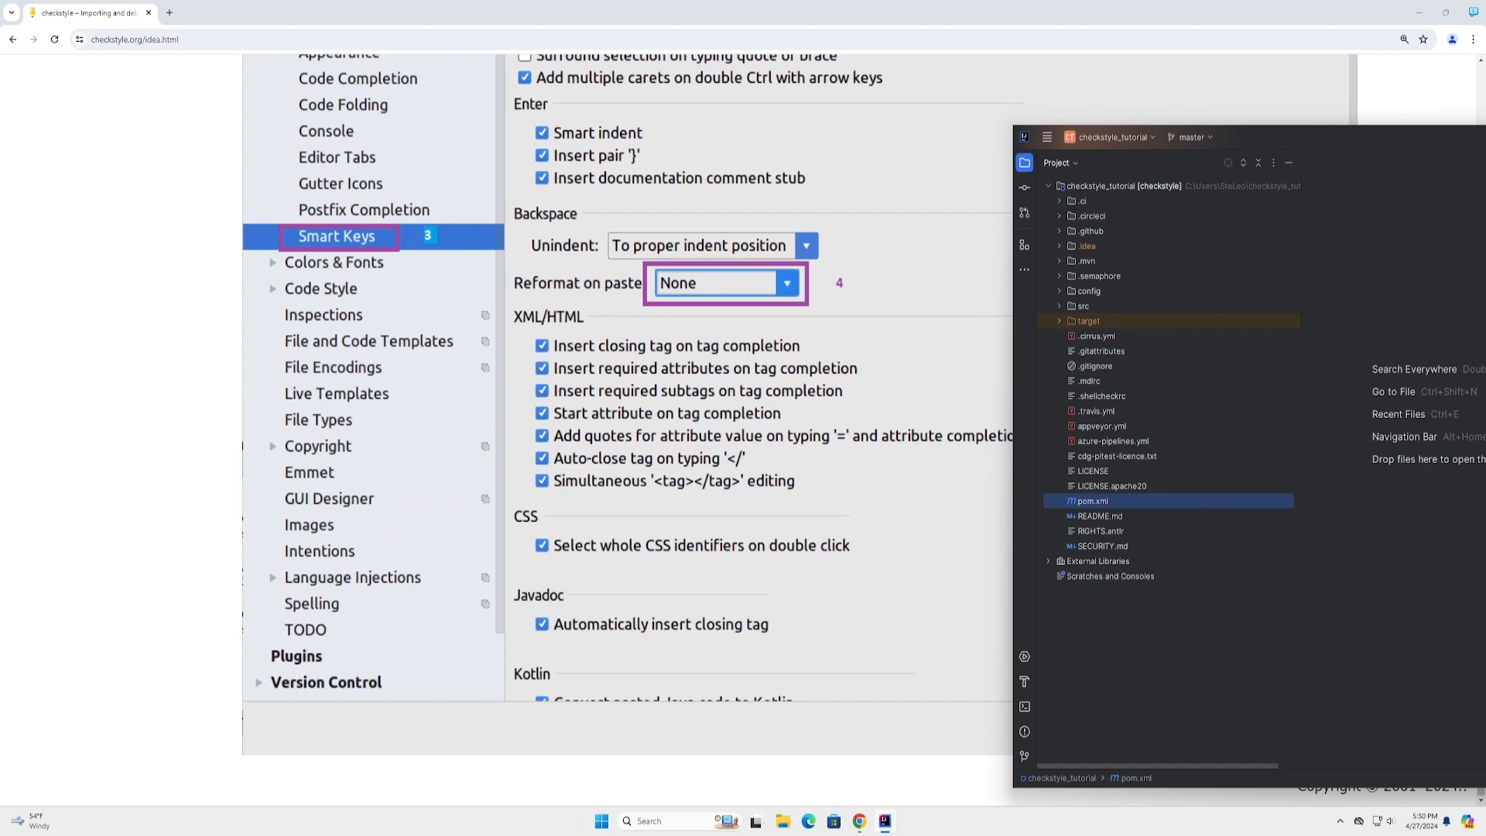
{"action": "left_click_drag", "start_coordinate": [1279, 140], "coordinate": [931, 189]}
{"action": "scroll", "coordinate": [491, 350], "scroll_direction": "up", "scroll_amount": 5}
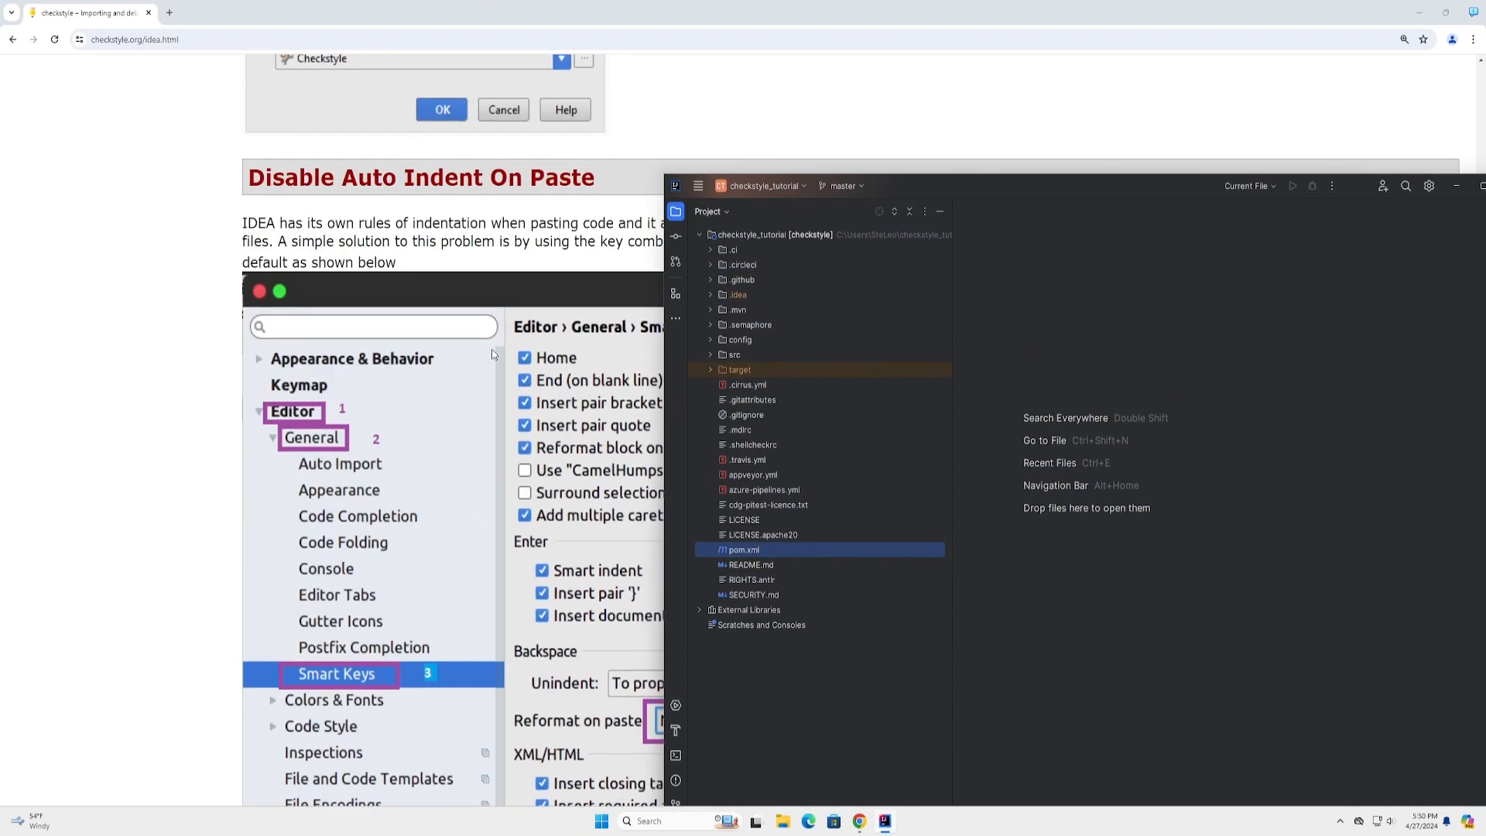
{"action": "scroll", "coordinate": [490, 349], "scroll_direction": "up", "scroll_amount": 8}
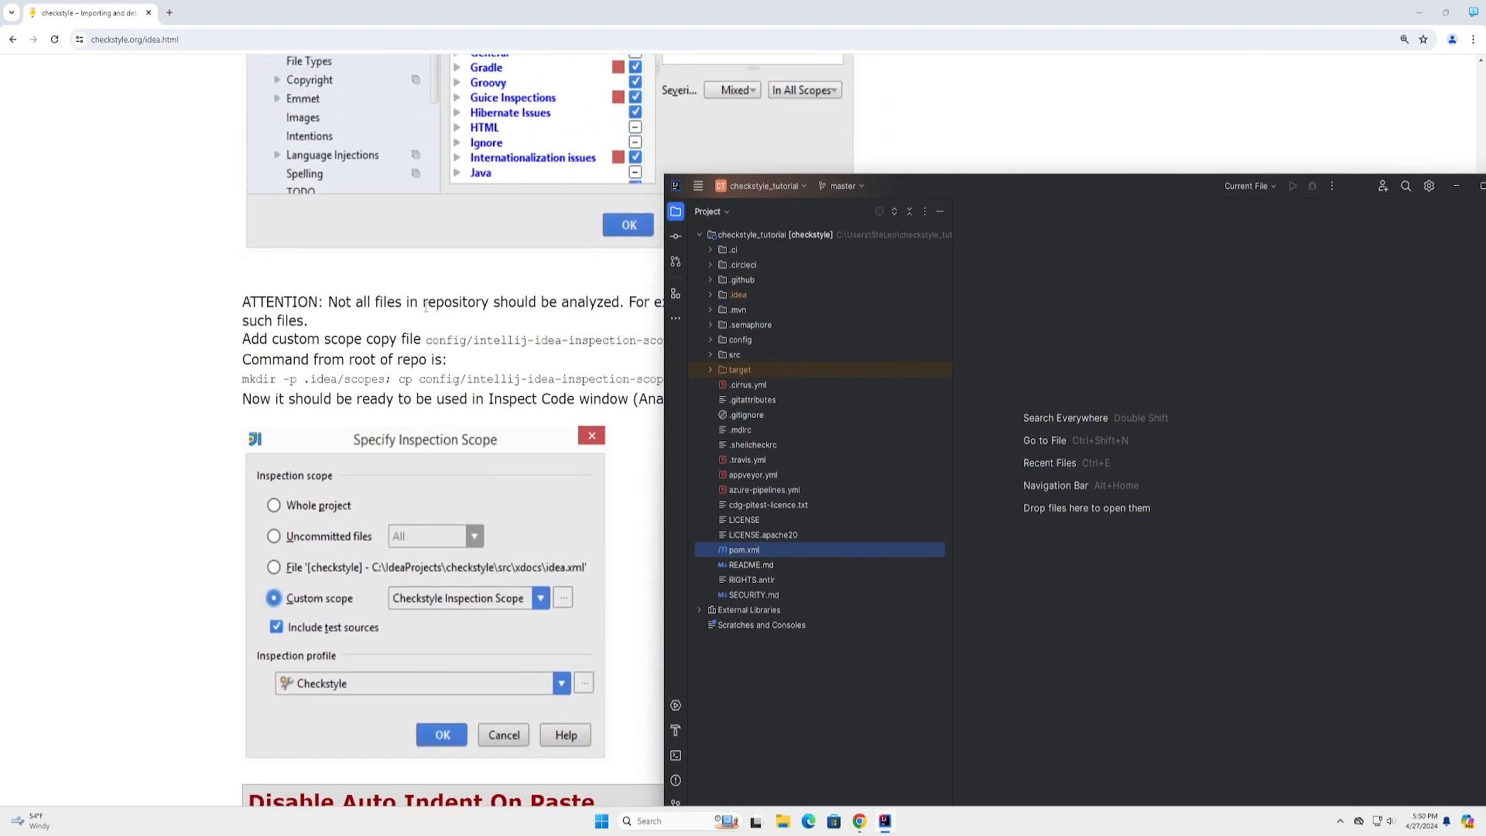
{"action": "scroll", "coordinate": [426, 307], "scroll_direction": "up", "scroll_amount": 1}
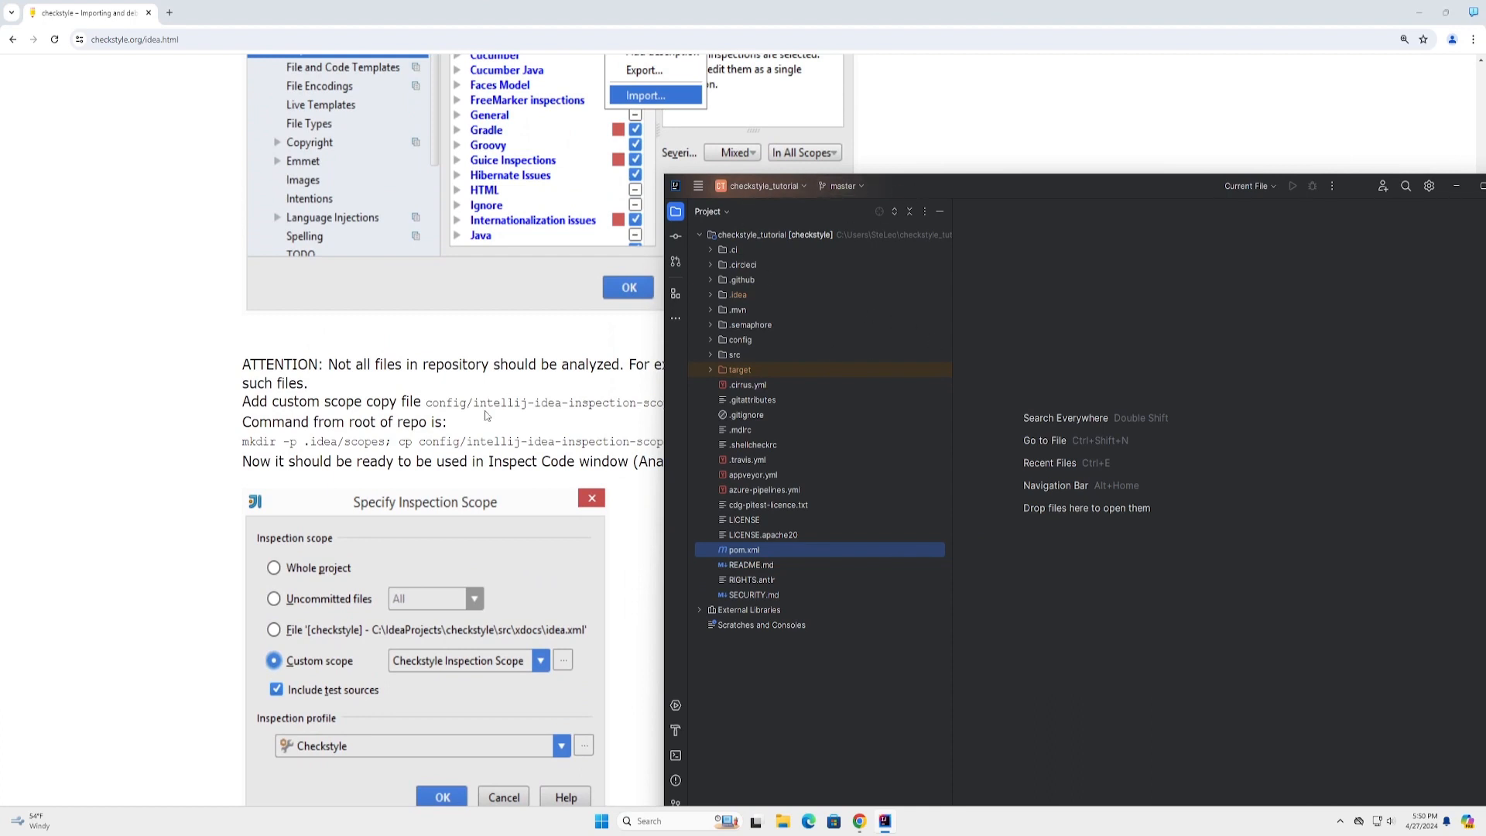
{"action": "scroll", "coordinate": [494, 408], "scroll_direction": "down", "scroll_amount": 5}
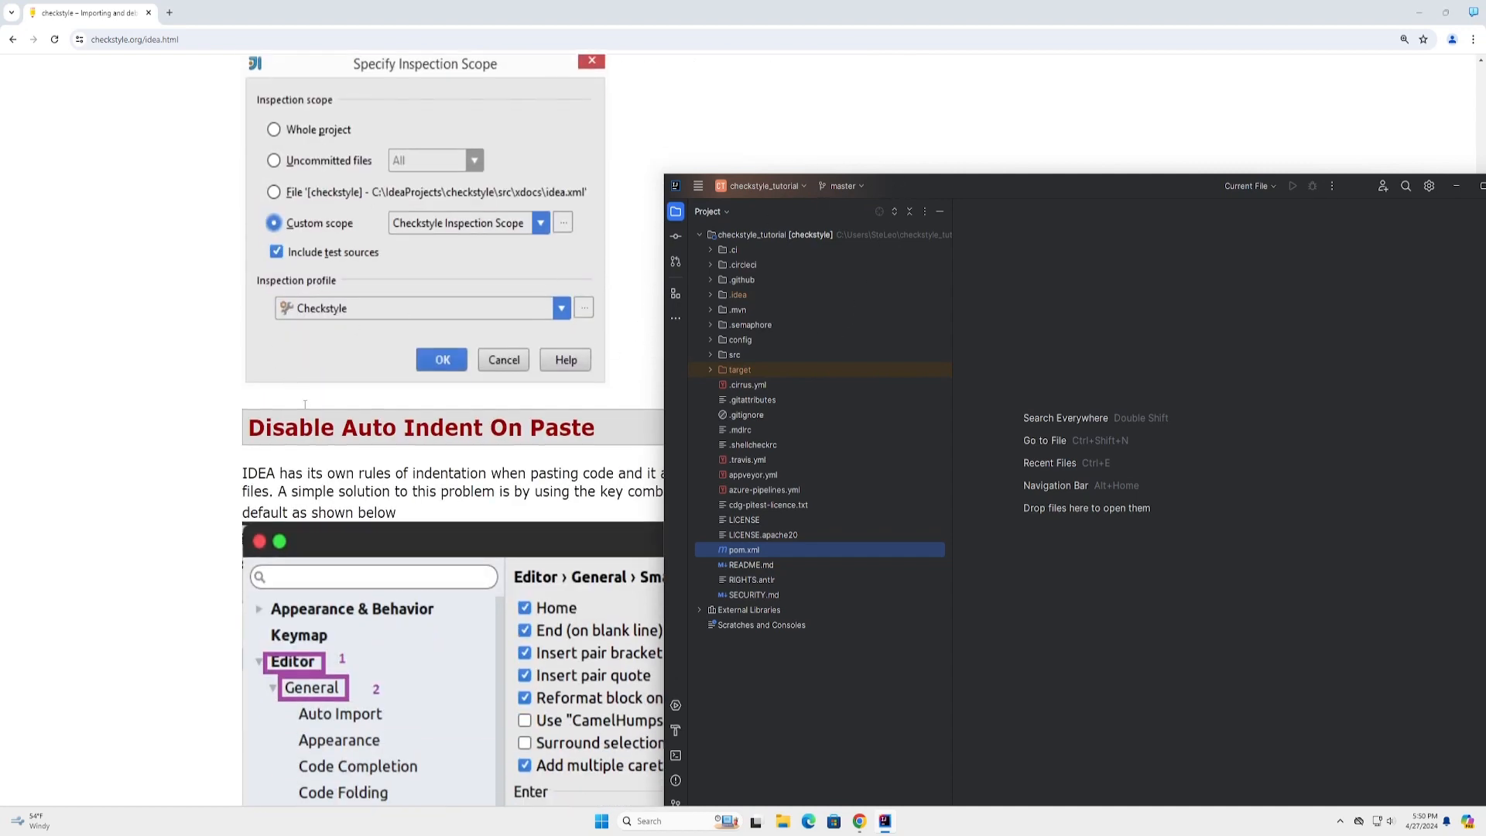
{"action": "scroll", "coordinate": [186, 457], "scroll_direction": "down", "scroll_amount": 2}
{"action": "scroll", "coordinate": [185, 457], "scroll_direction": "down", "scroll_amount": 1}
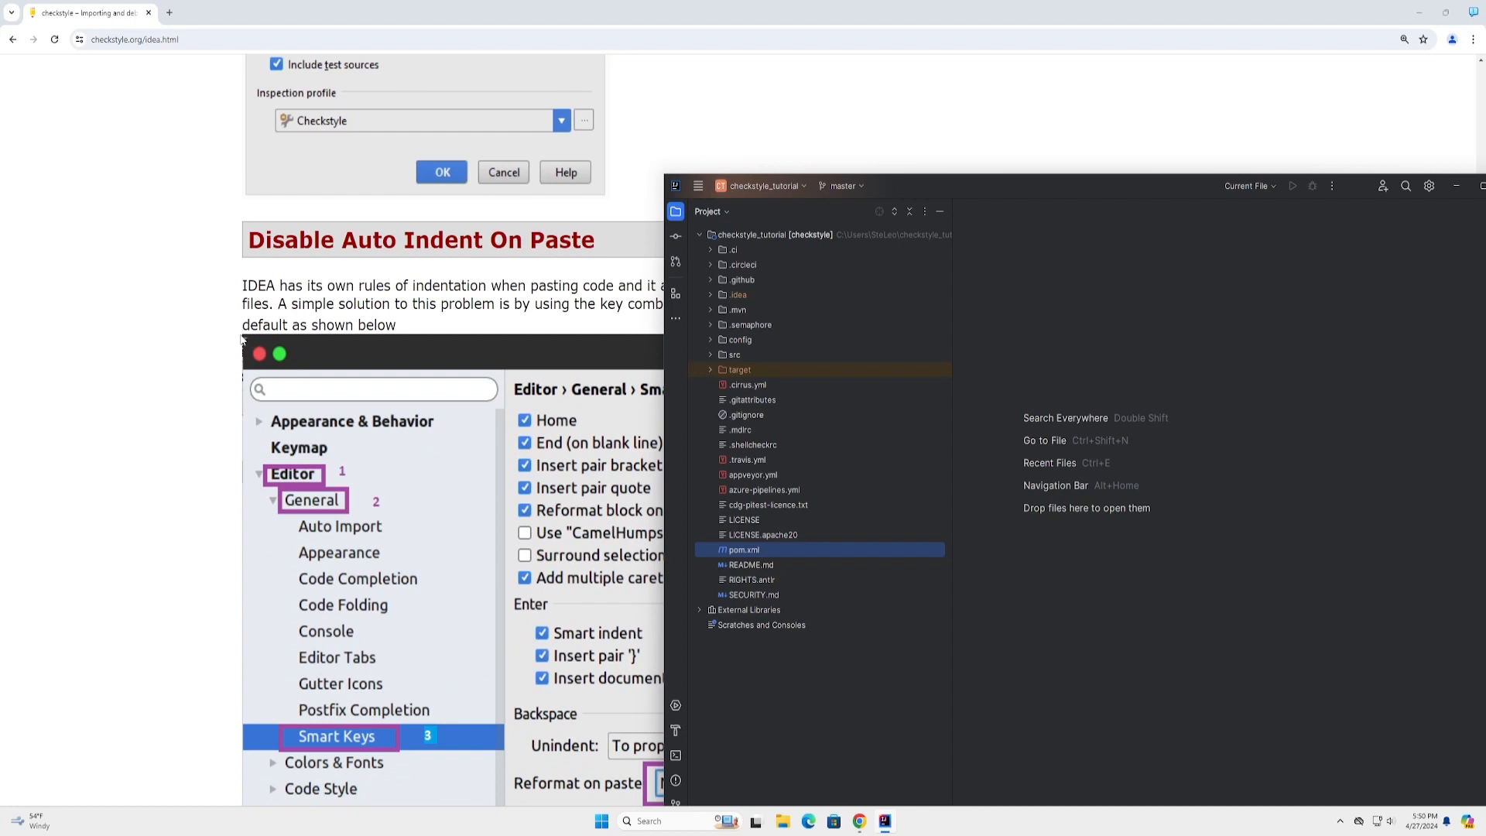